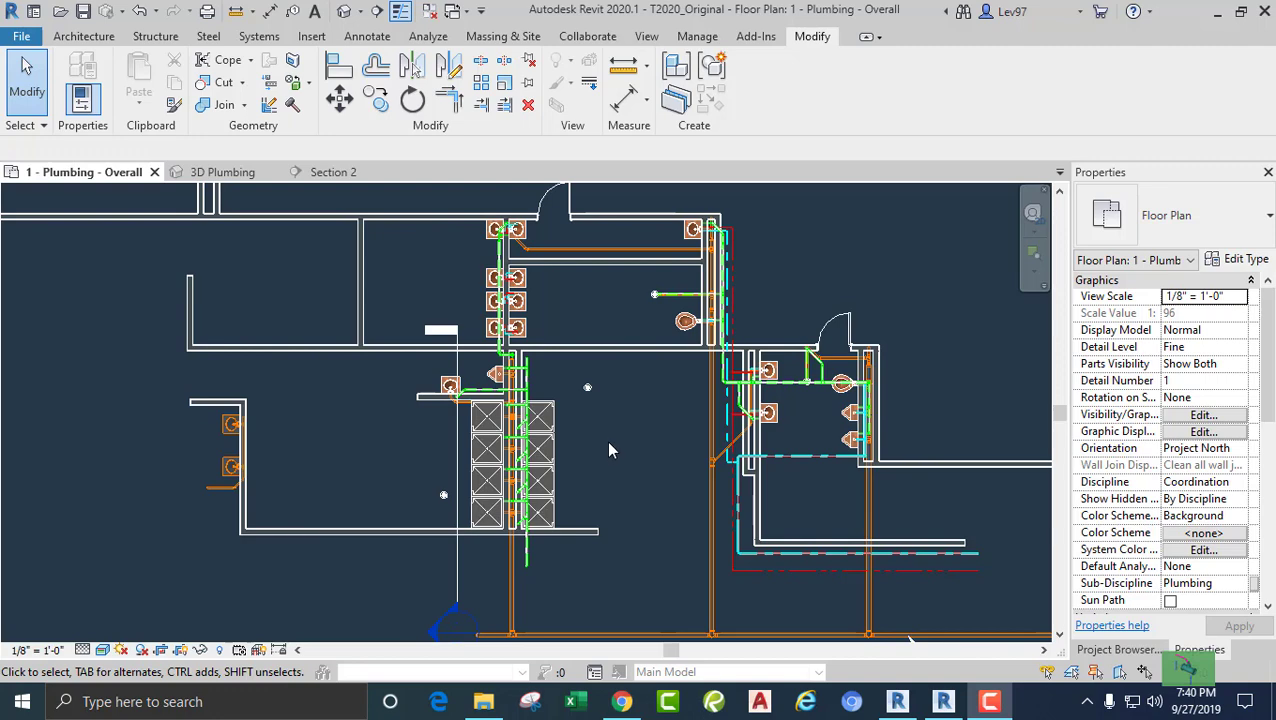
# Examine the vent and sanitary piping in the wall chase beside the urinal and the nearby floor drain.
pyautogui.moveTo(590, 432); pyautogui.dragTo(611, 476, button='middle')
pyautogui.scroll(3, 597, 409)
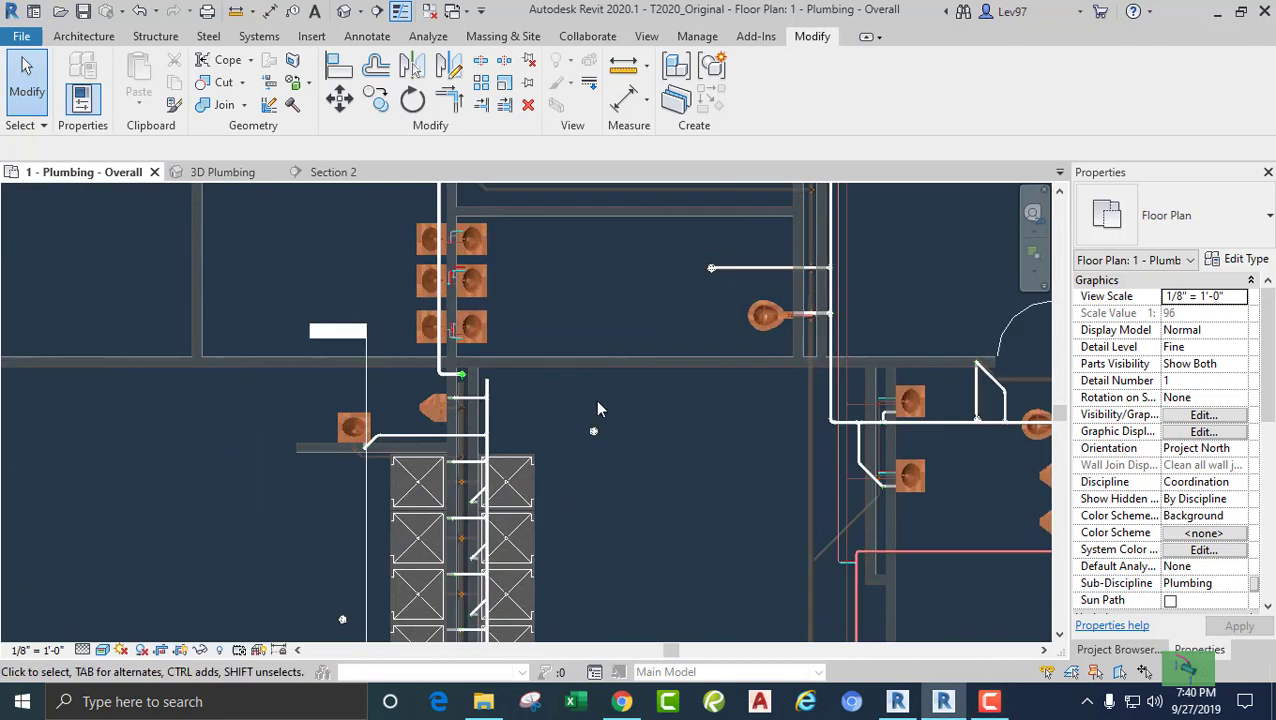
pyautogui.scroll(4, 597, 409)
pyautogui.scroll(-3, 576, 476)
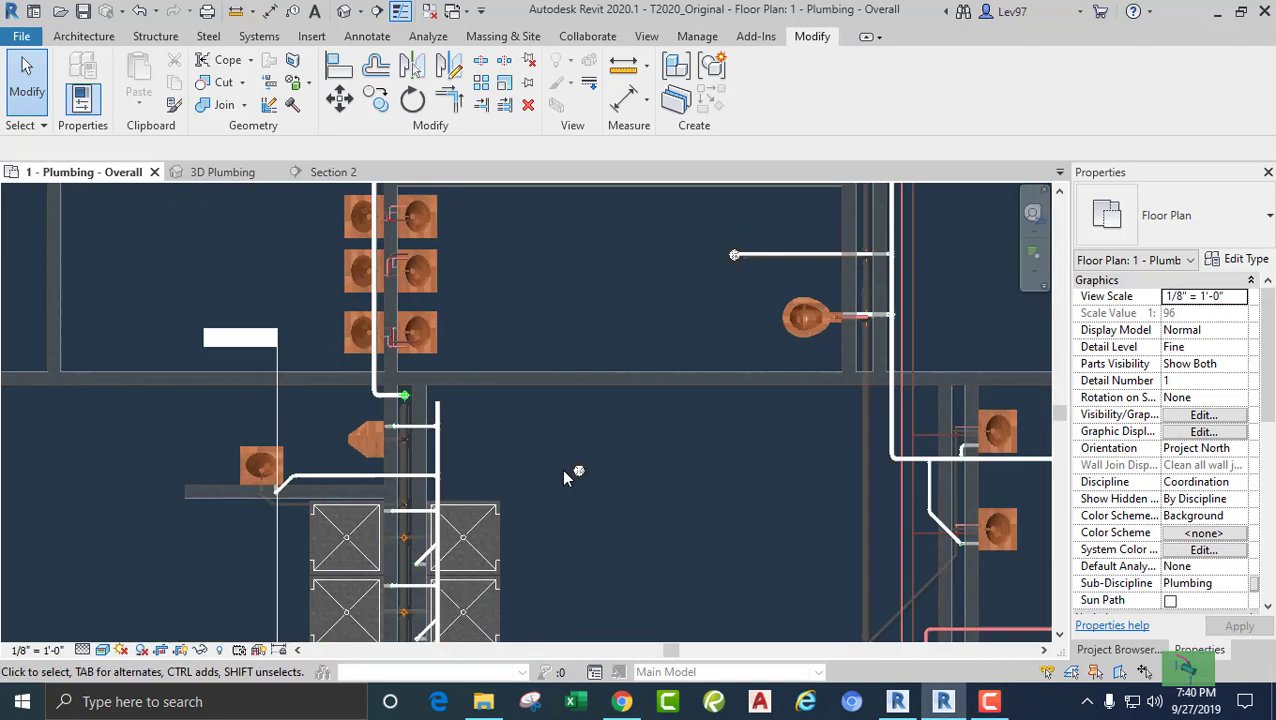
pyautogui.scroll(3, 577, 477)
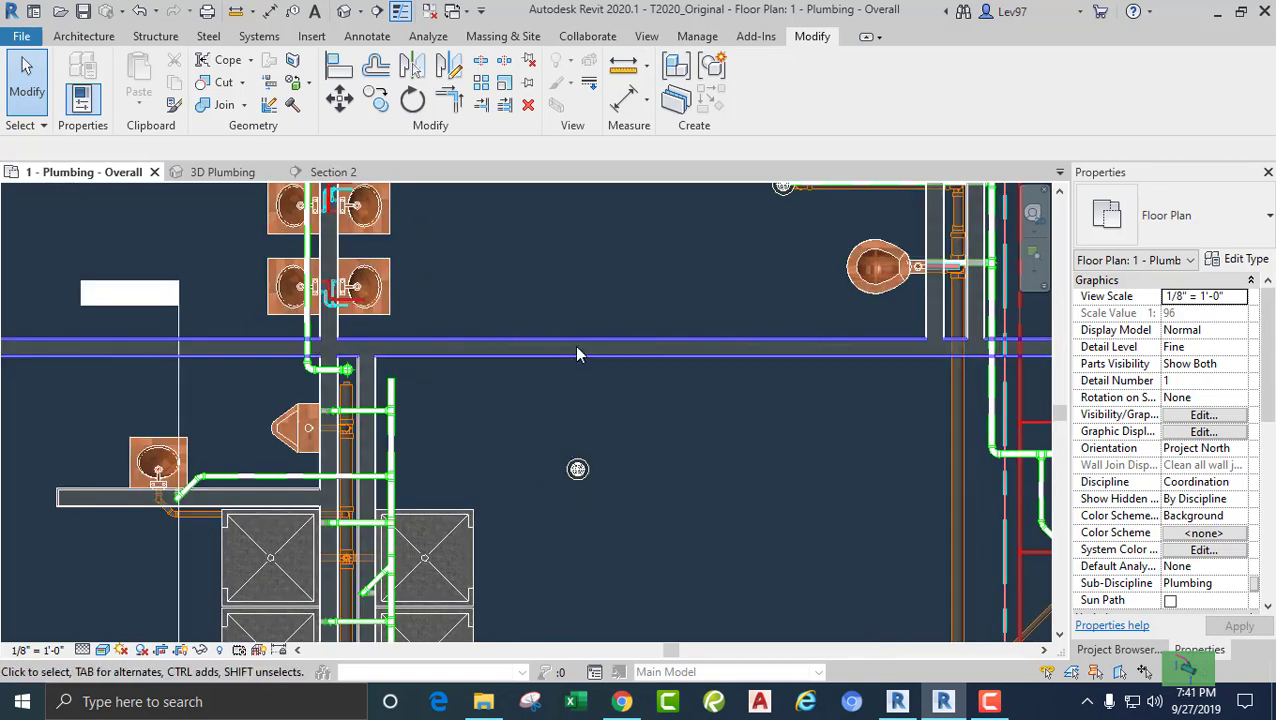
pyautogui.scroll(2, 350, 379)
pyautogui.scroll(1, 350, 379)
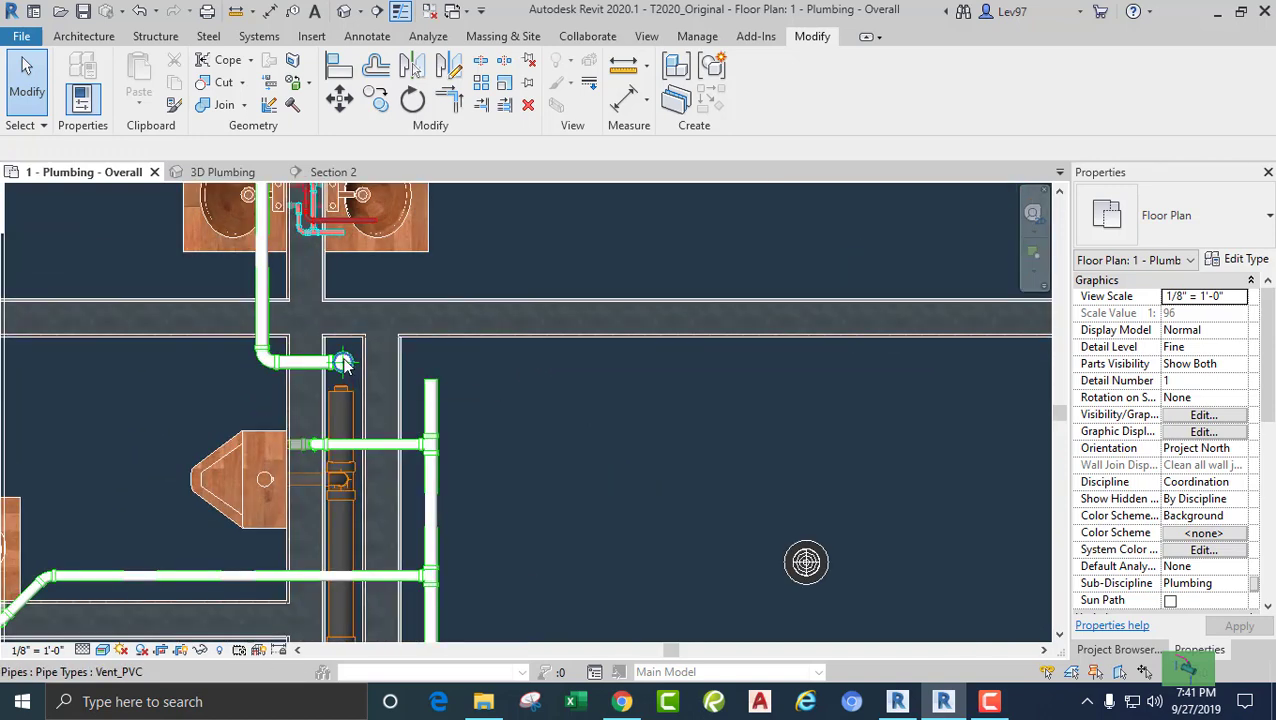
pyautogui.moveTo(806, 563); pyautogui.dragTo(795, 424, button='middle')
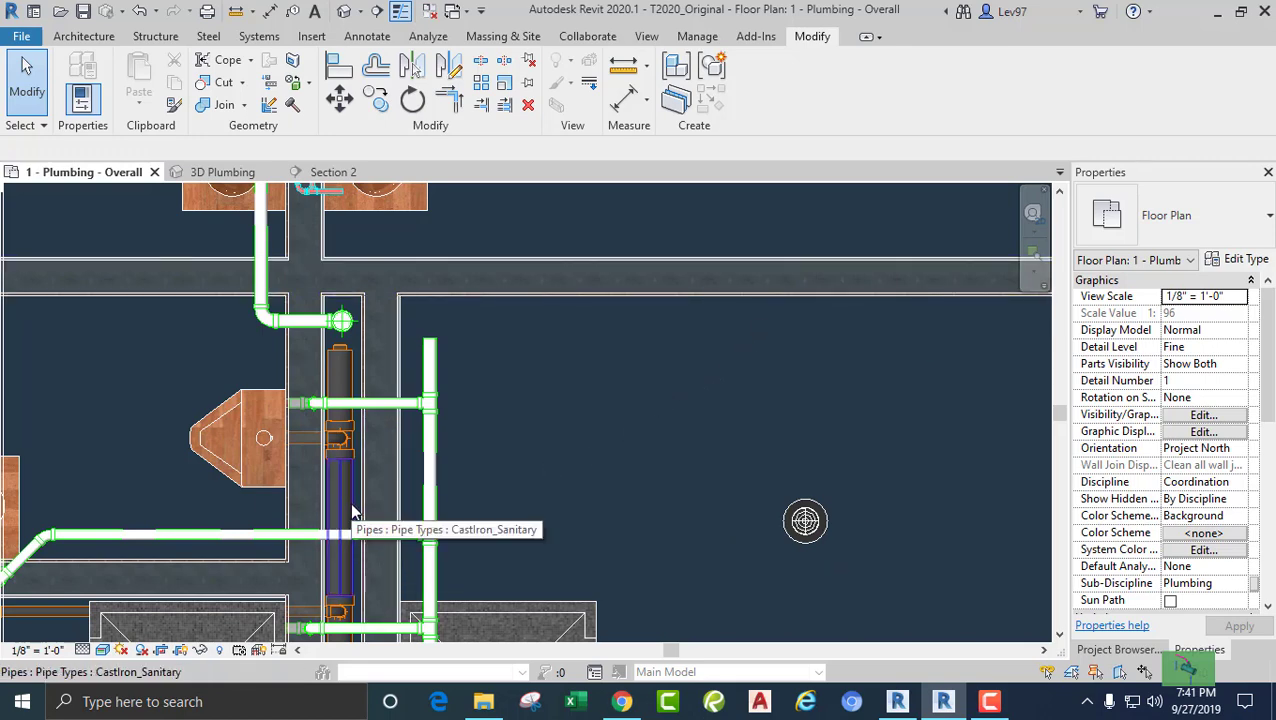
pyautogui.scroll(-1, 352, 505)
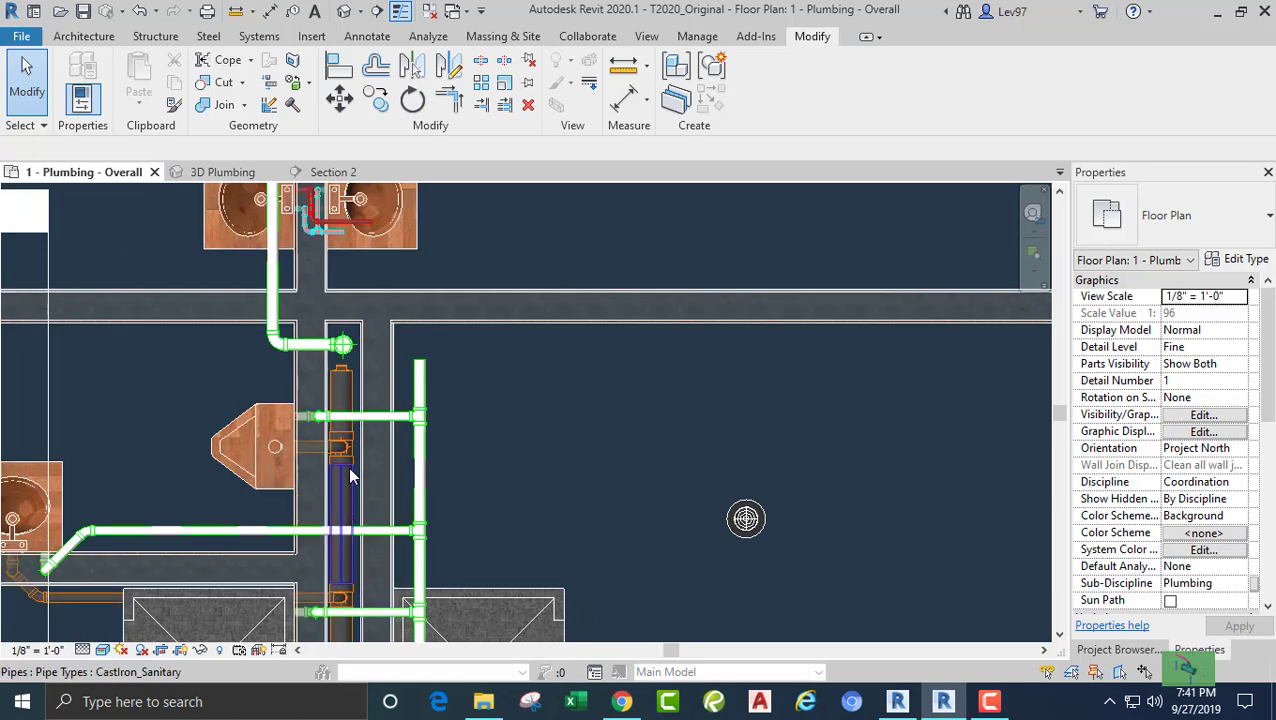
pyautogui.scroll(-2, 349, 502)
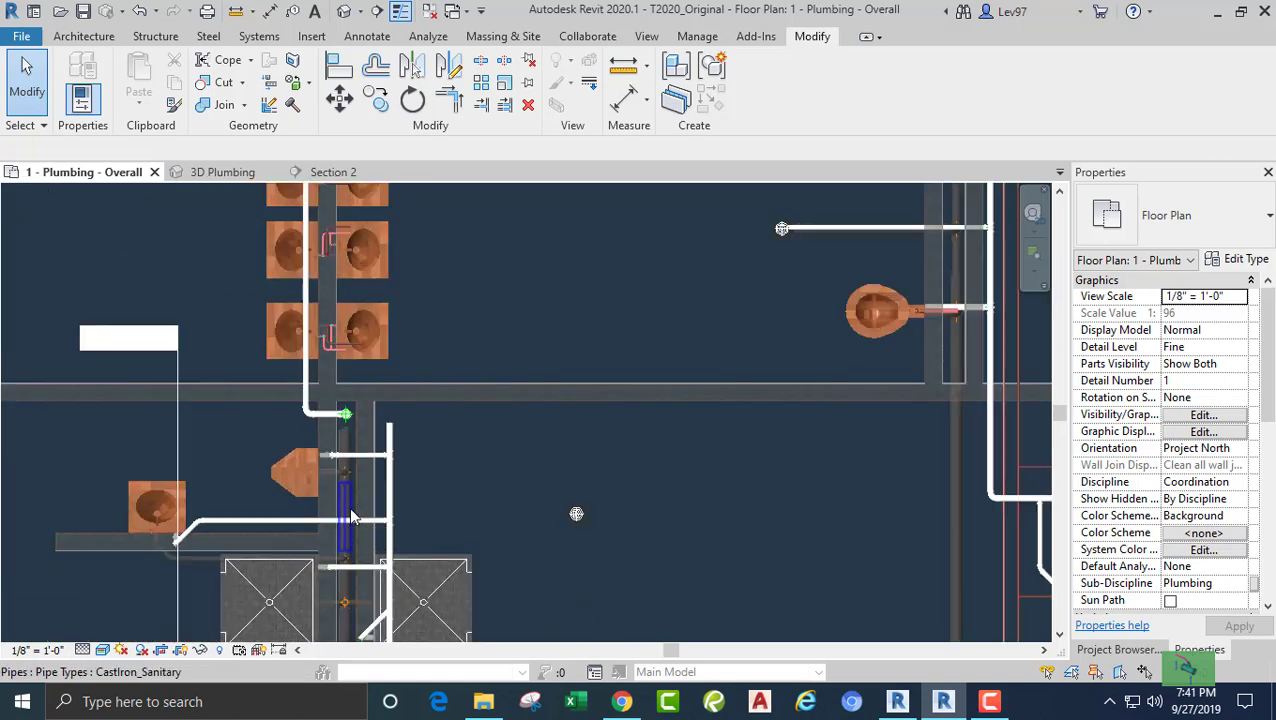
pyautogui.scroll(-2, 349, 515)
pyautogui.scroll(2, 541, 387)
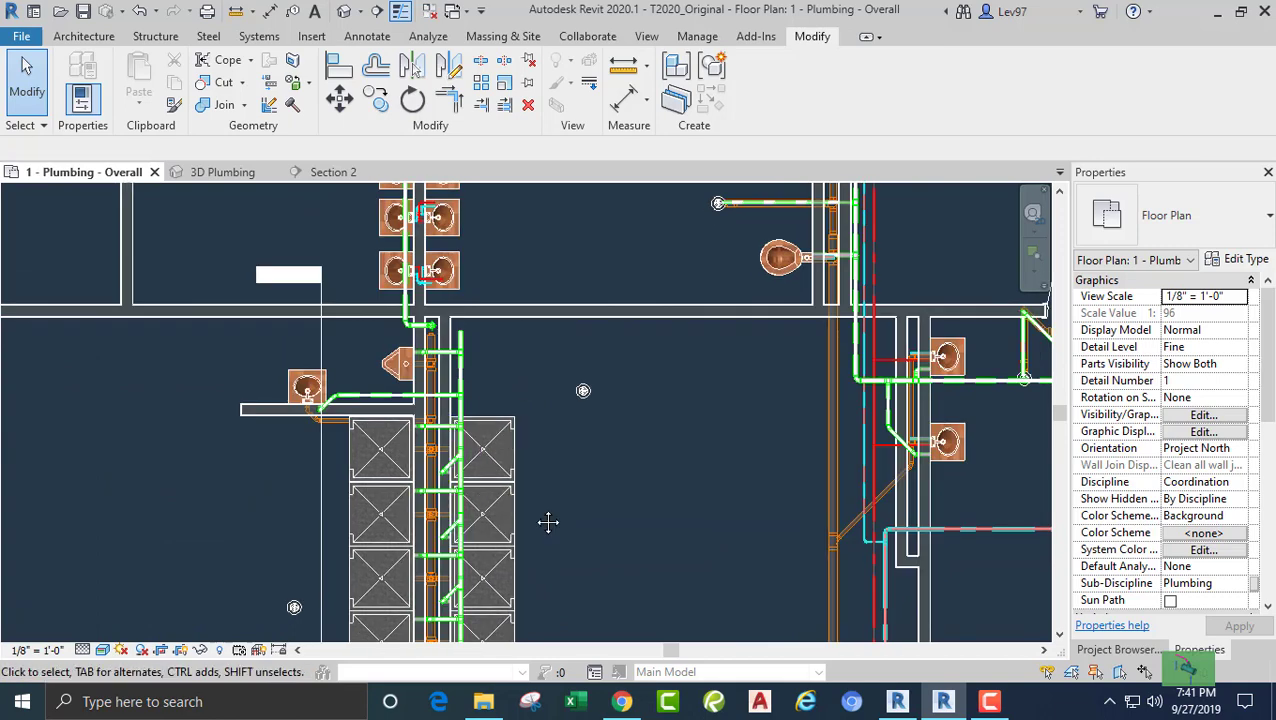
# Inspect the cast iron sanitary pipe and the PVC vent pipe running out past the shower stalls, next to the second floor drain.
pyautogui.moveTo(548, 521)
pyautogui.mouseDown(button='middle')
pyautogui.moveTo(574, 455)
pyautogui.moveTo(583, 461)
pyautogui.moveTo(415, 514)
pyautogui.mouseUp(button='middle')
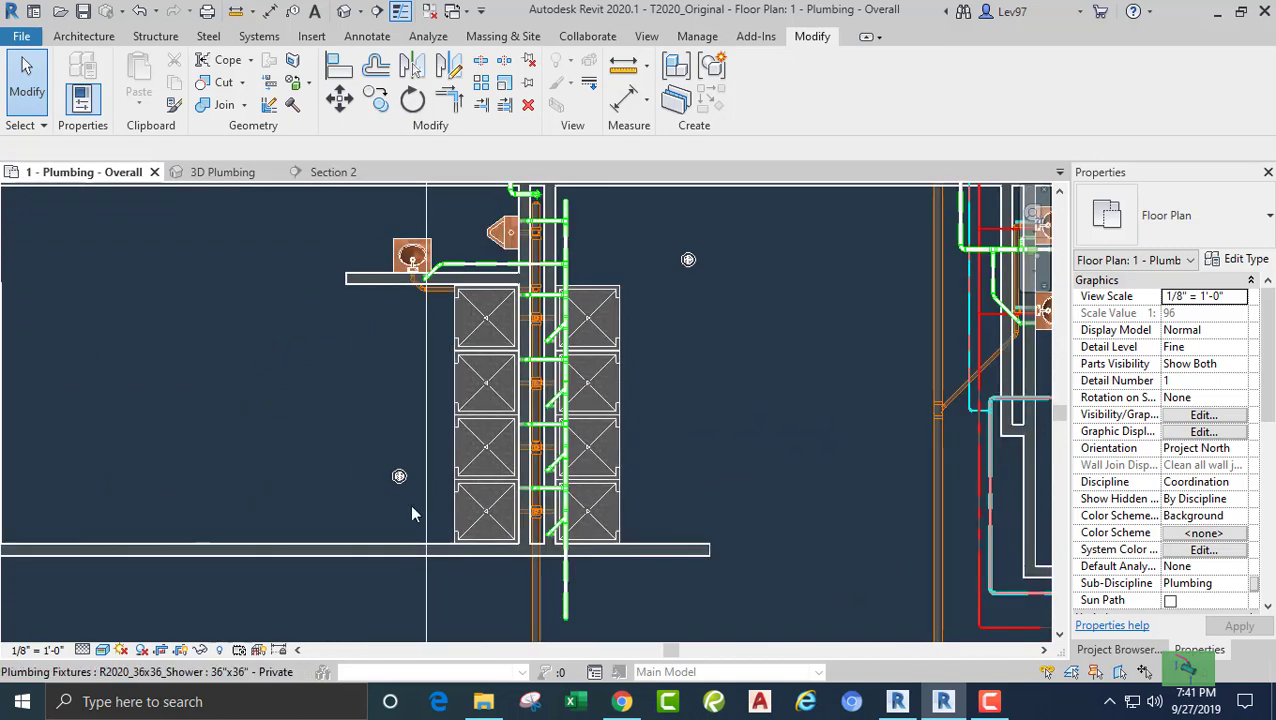
pyautogui.scroll(3, 400, 508)
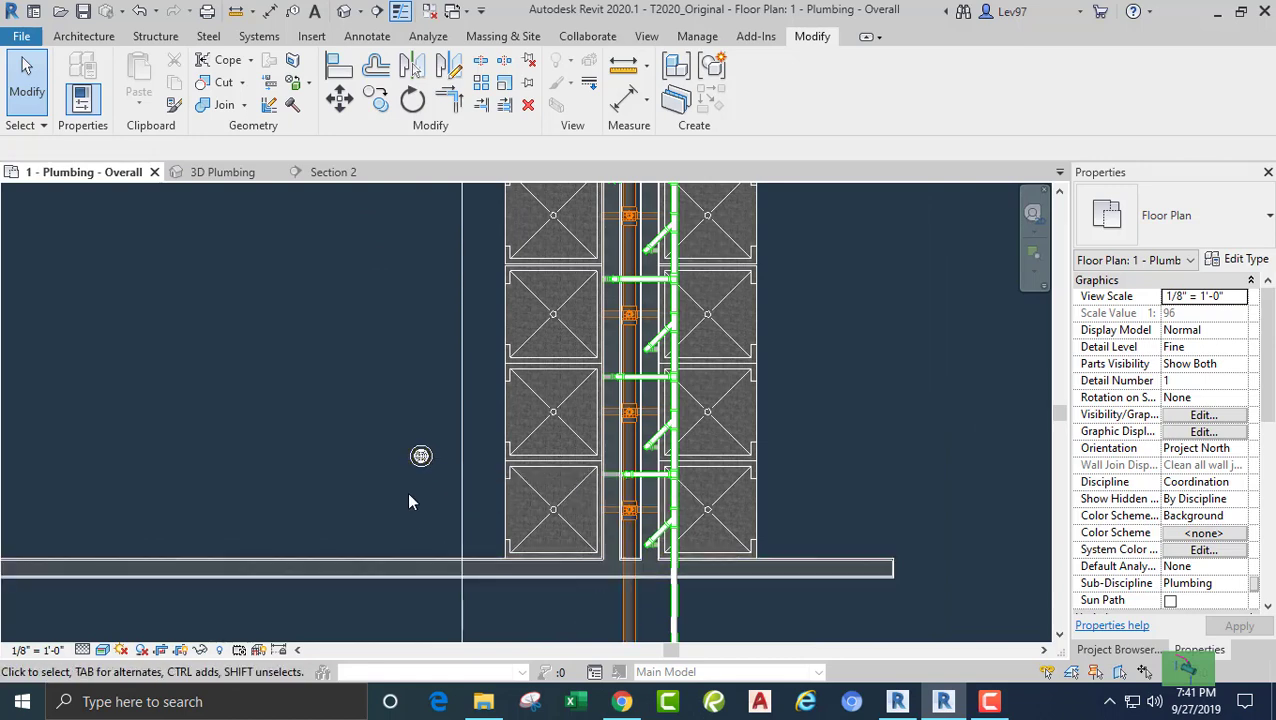
pyautogui.scroll(1, 424, 471)
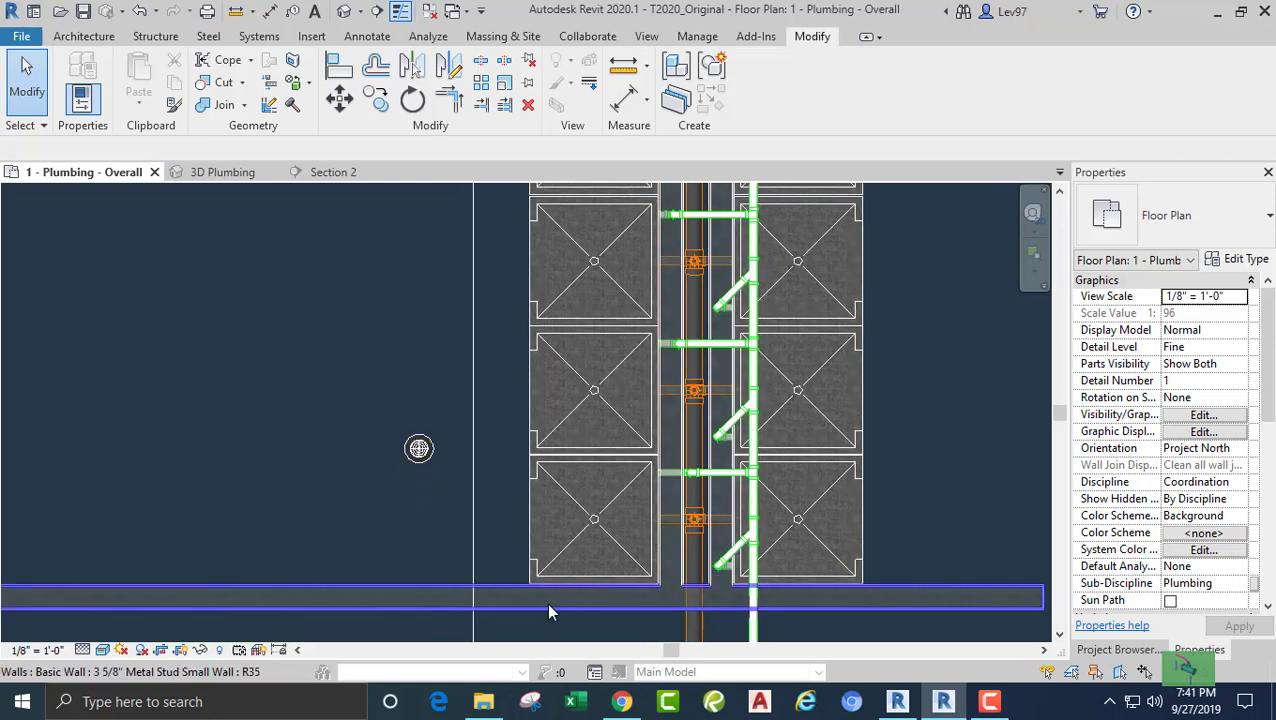
pyautogui.moveTo(588, 588); pyautogui.dragTo(536, 505, button='middle')
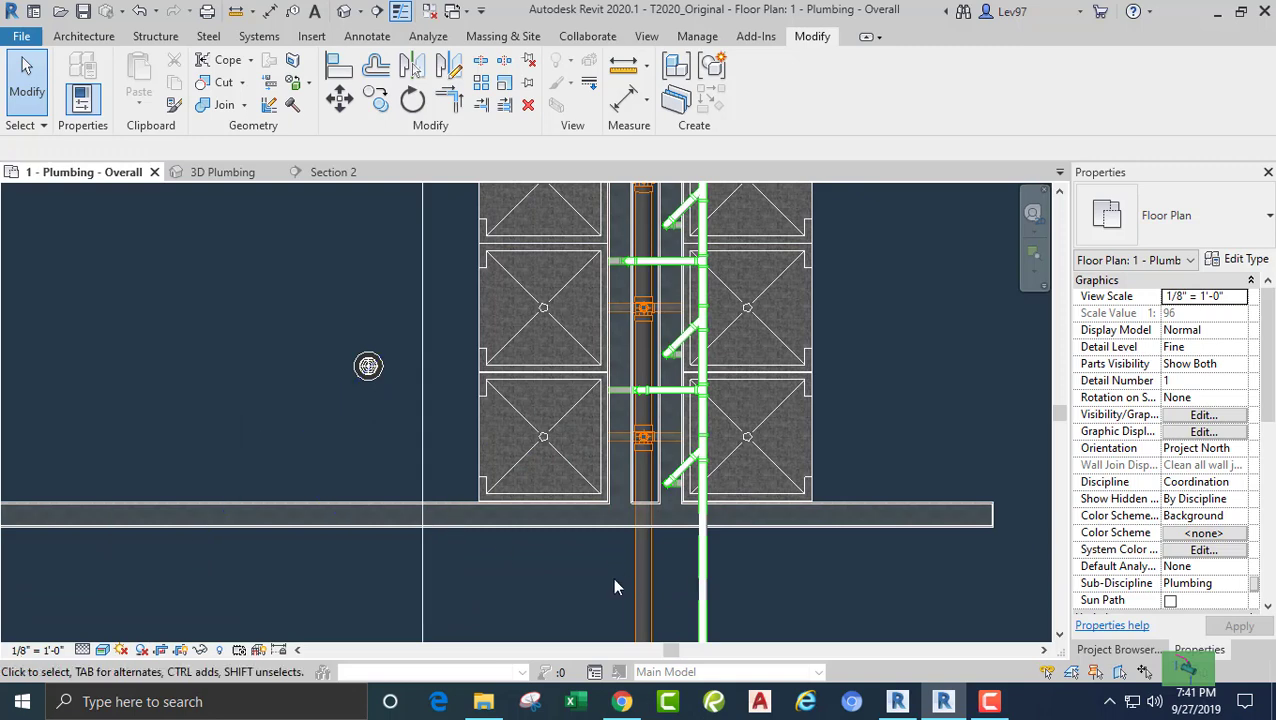
pyautogui.scroll(-2, 644, 570)
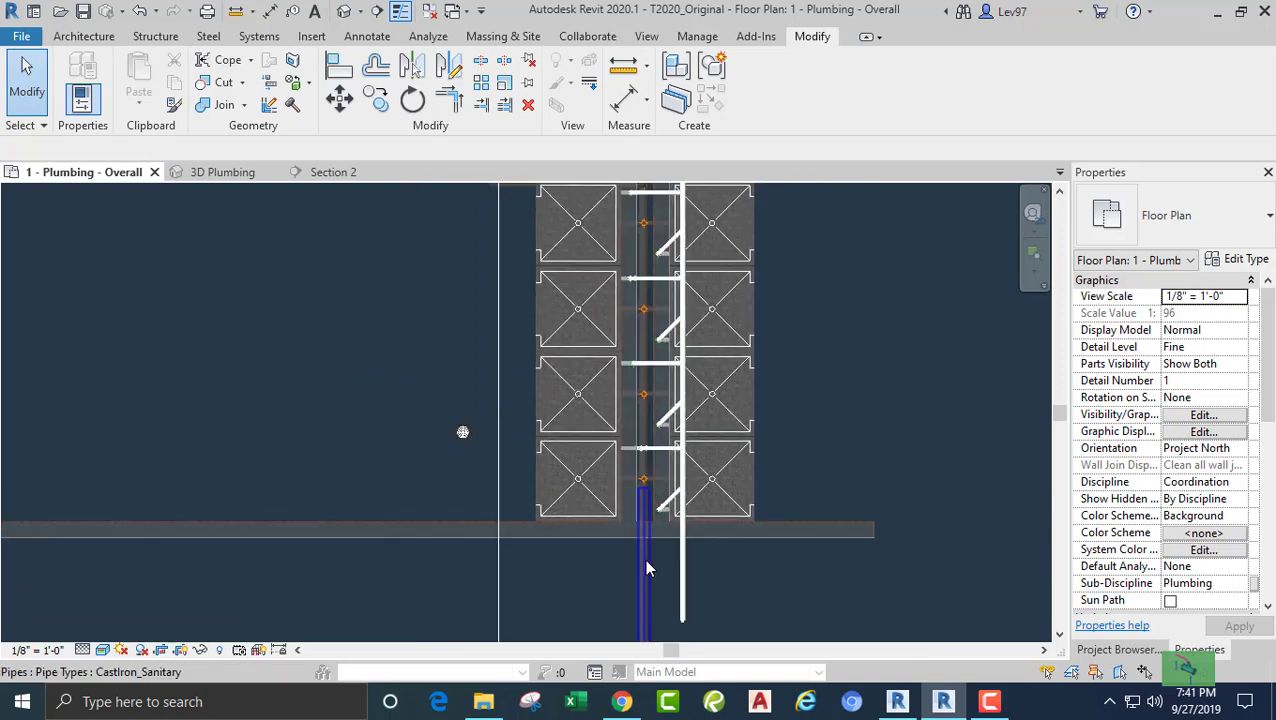
pyautogui.click(653, 567)
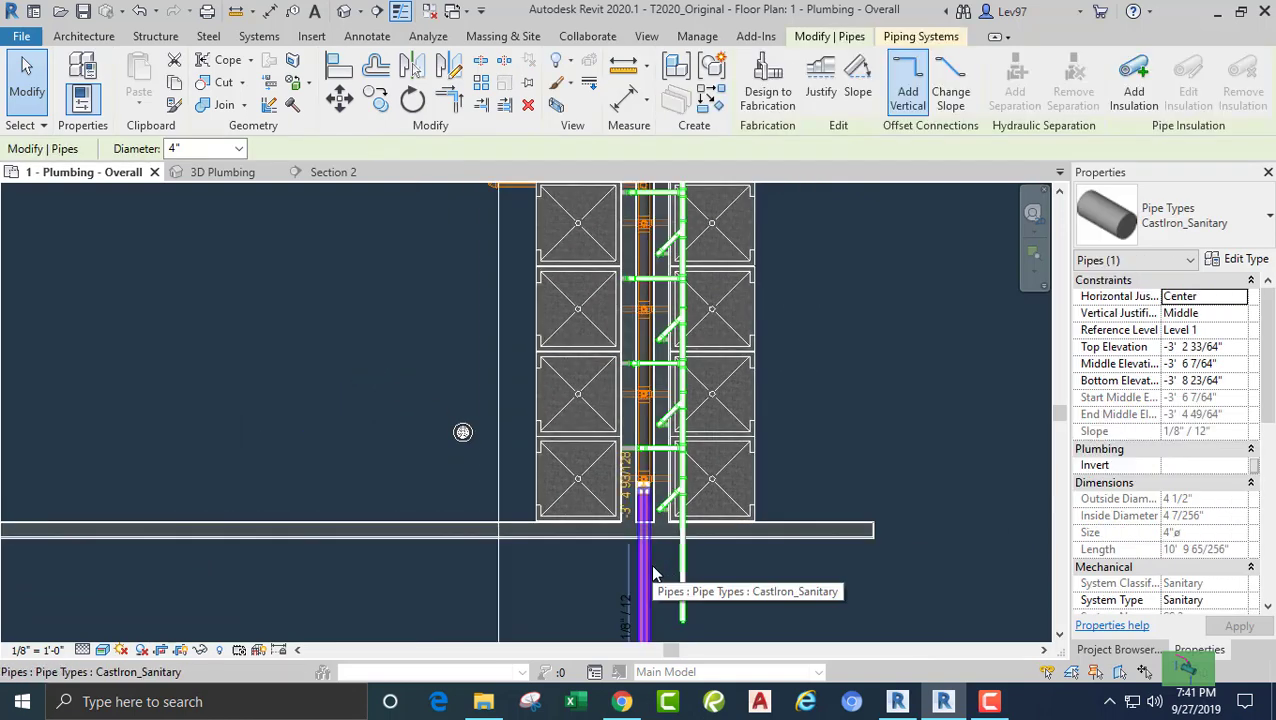
pyautogui.click(468, 563)
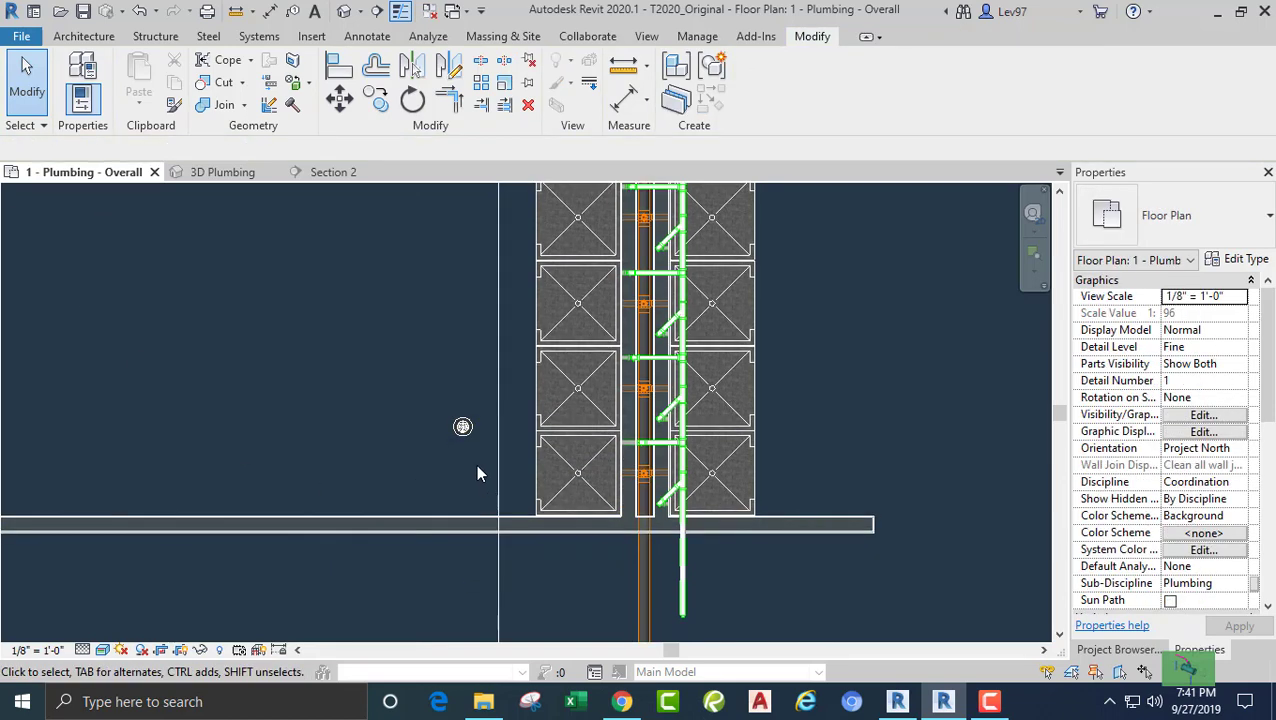
pyautogui.scroll(2, 472, 460)
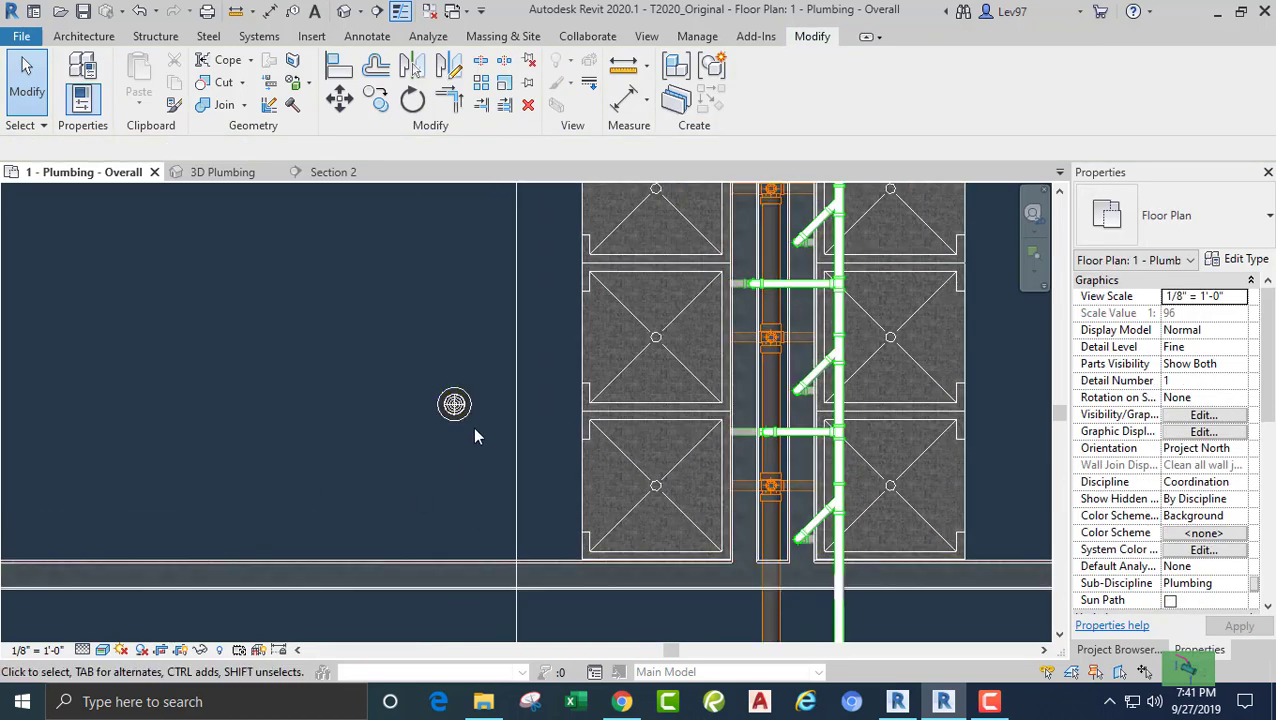
pyautogui.scroll(2, 692, 590)
pyautogui.moveTo(846, 638); pyautogui.dragTo(570, 500, button='middle')
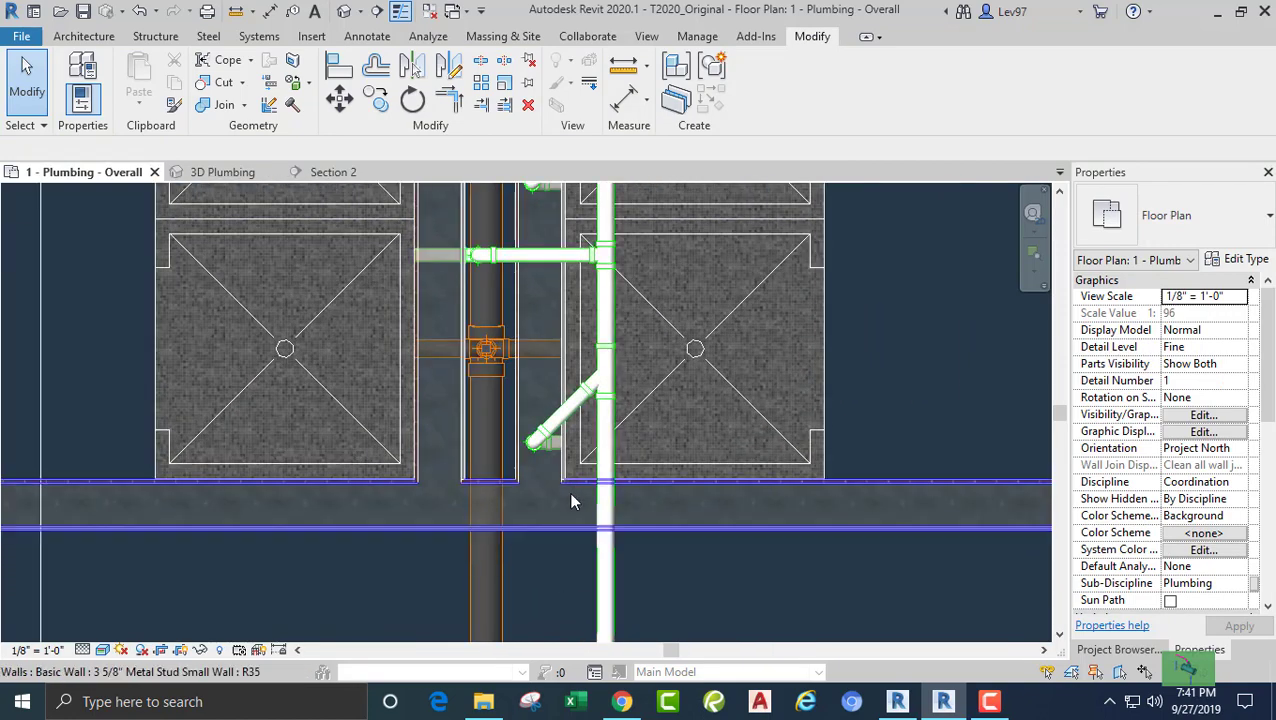
pyautogui.scroll(-2, 614, 575)
pyautogui.click(614, 588)
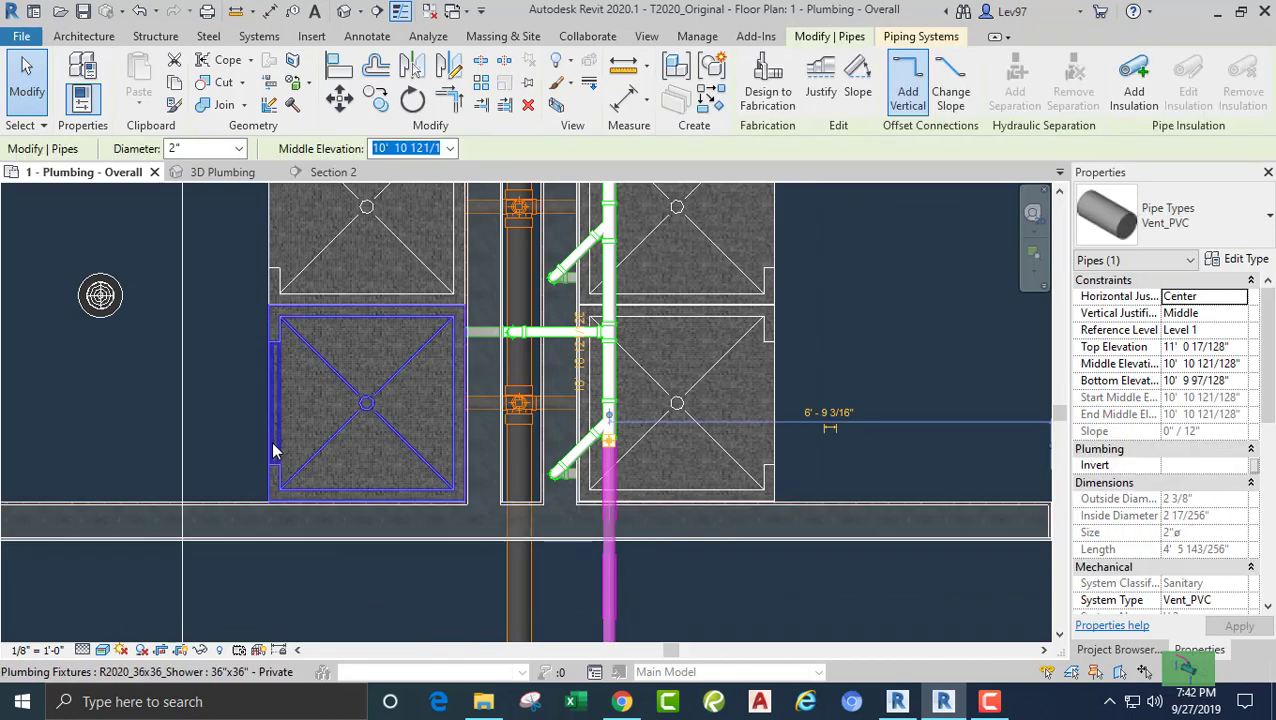
pyautogui.press('Escape')
# Locate the section line beside the shower floor drain and open the Section 2 view.
pyautogui.scroll(-3, 228, 383)
pyautogui.moveTo(211, 371); pyautogui.dragTo(350, 430, button='middle')
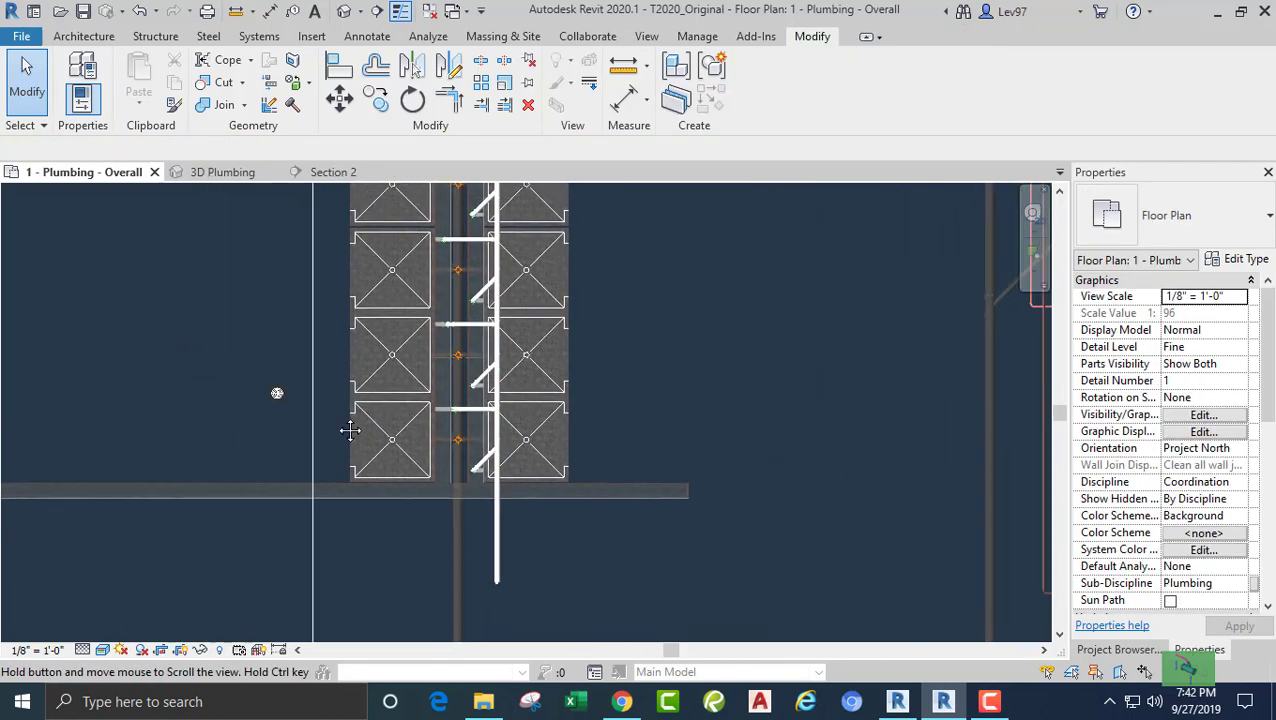
pyautogui.scroll(-5, 260, 382)
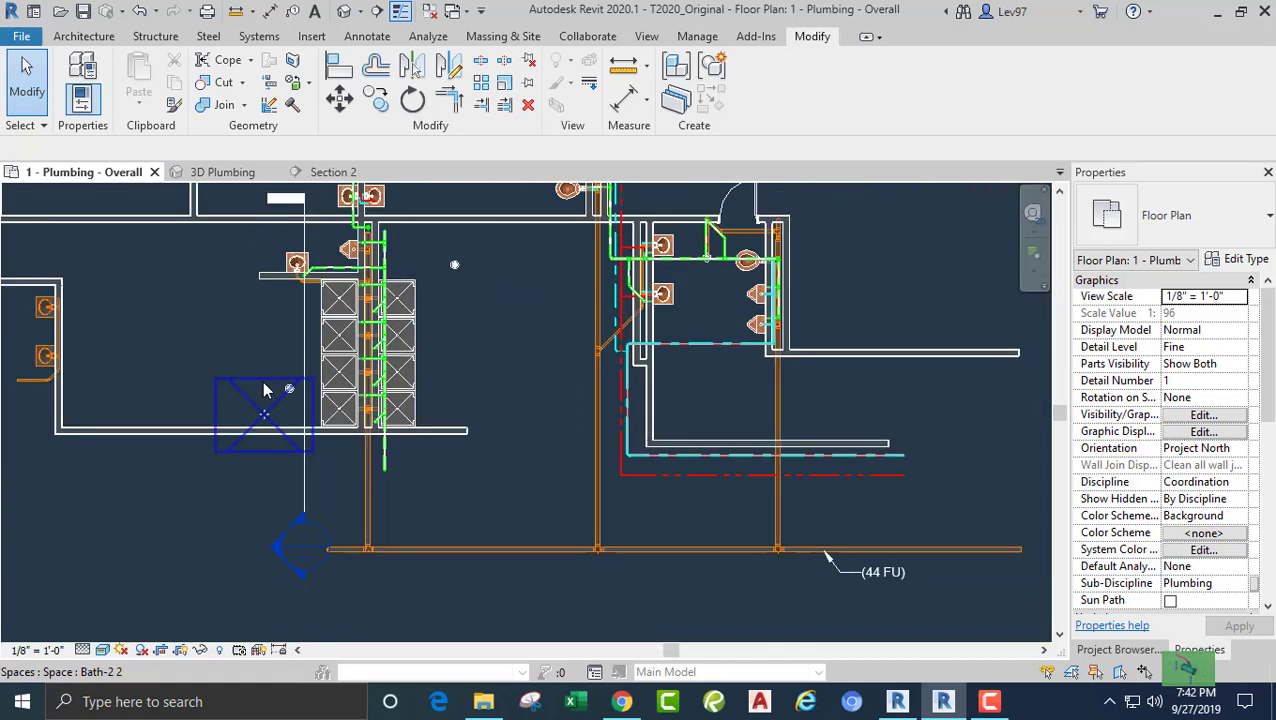
pyautogui.moveTo(265, 390); pyautogui.dragTo(312, 398, button='middle')
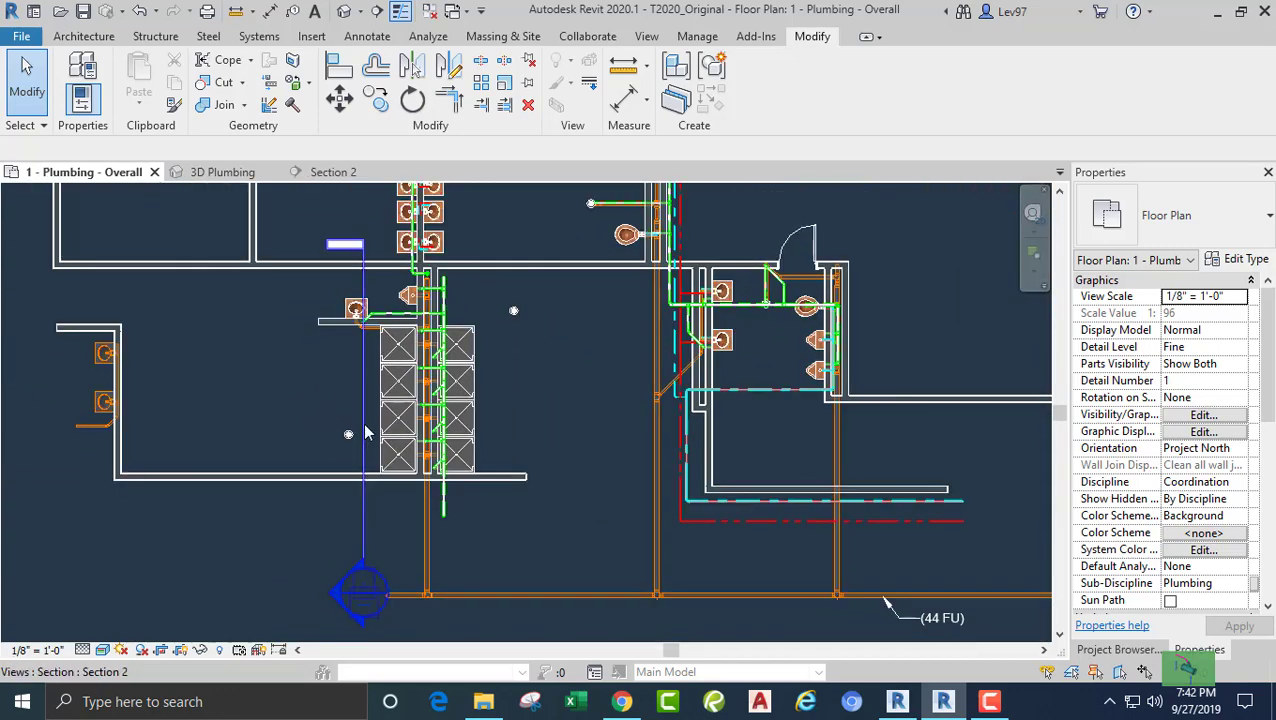
pyautogui.click(327, 173)
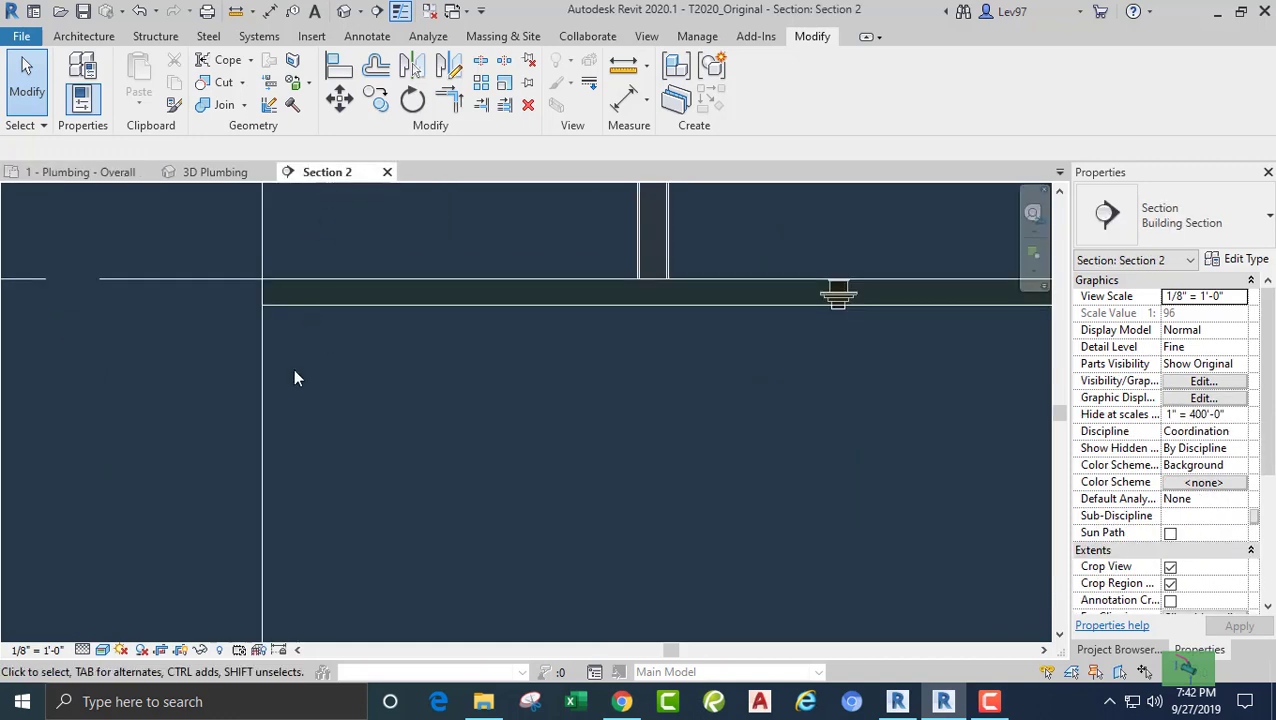
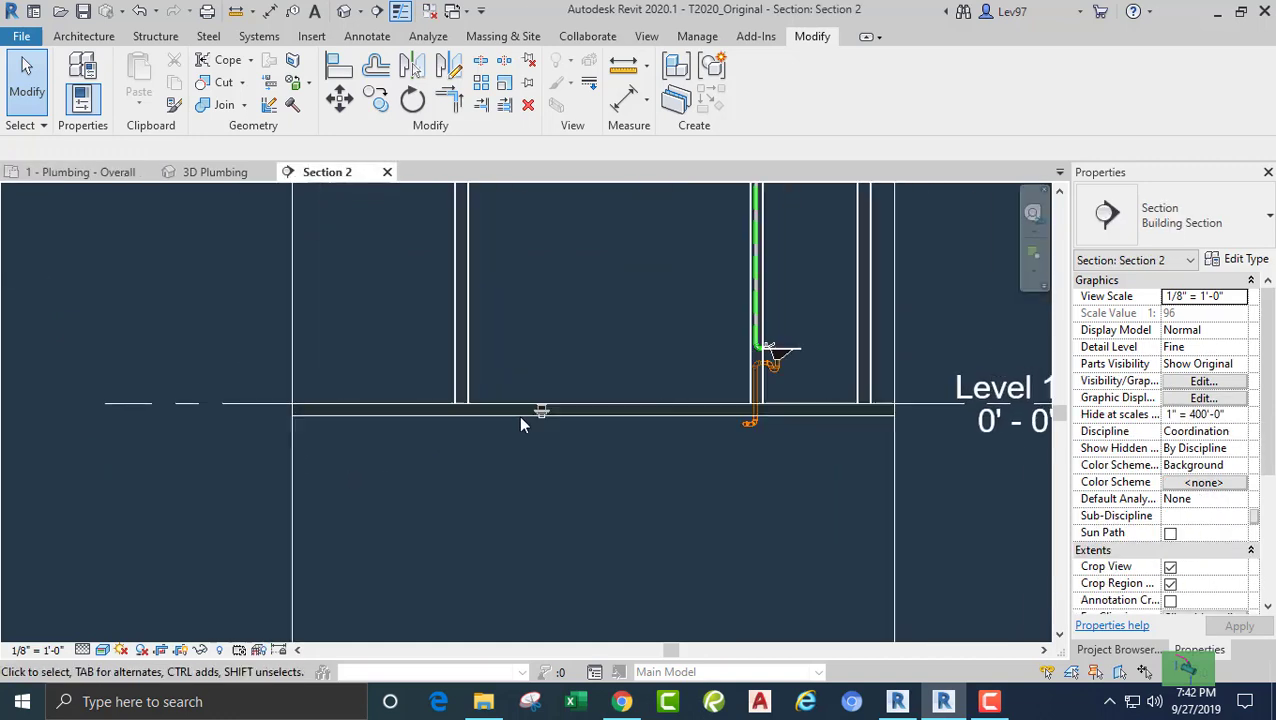
# Draw a vertical 3" CastIron_Sanitary pipe about 1' 5" long down from the floor drain's outlet, with slope off.
pyautogui.click(508, 397)
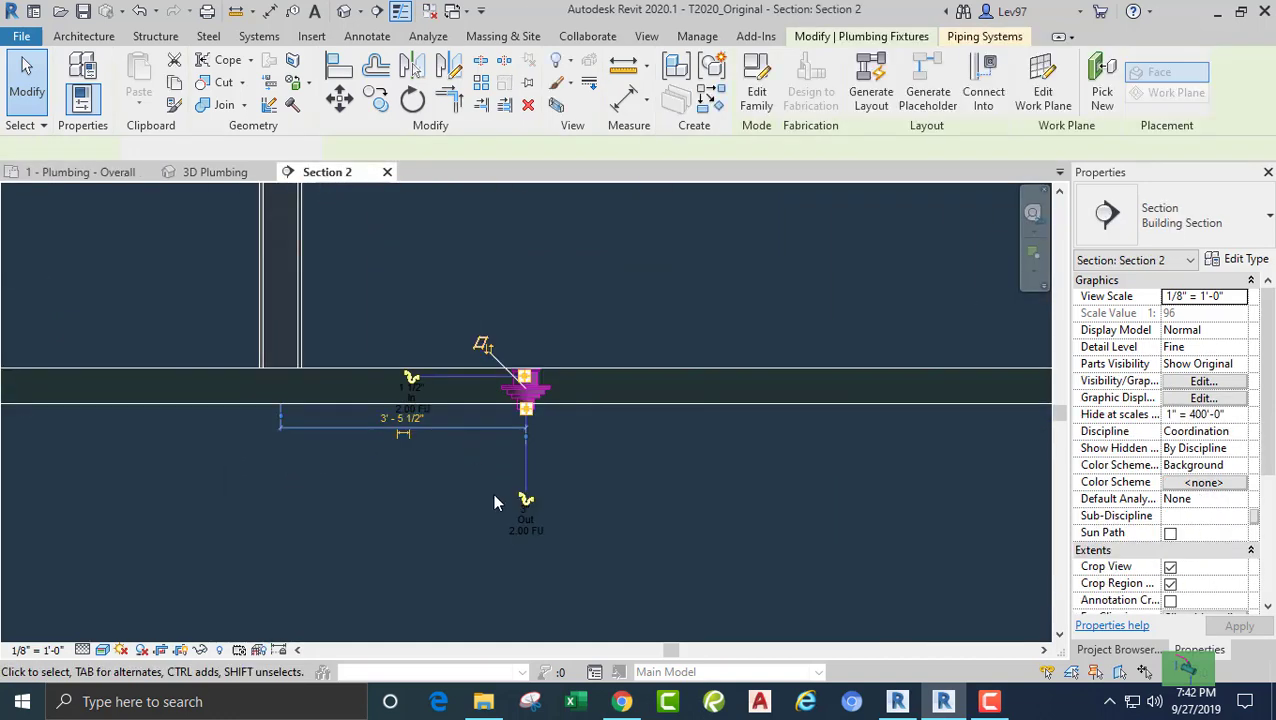
pyautogui.click(526, 503)
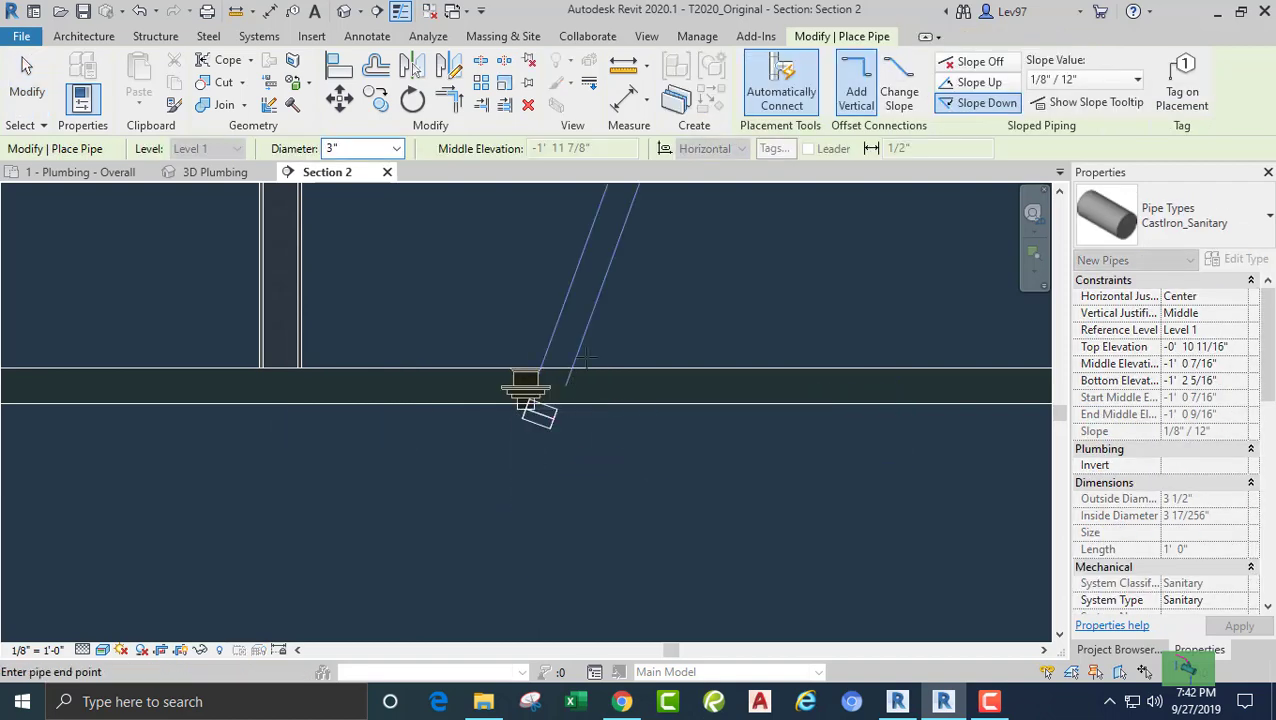
pyautogui.click(979, 62)
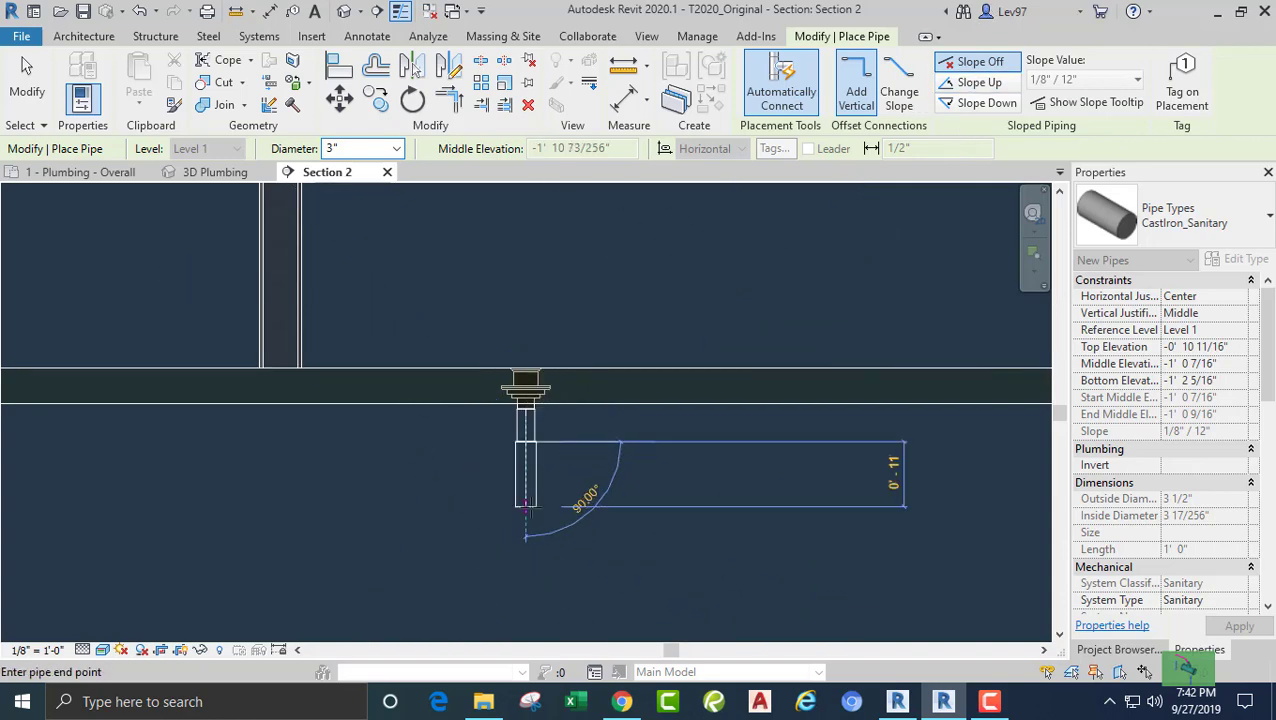
pyautogui.click(526, 508)
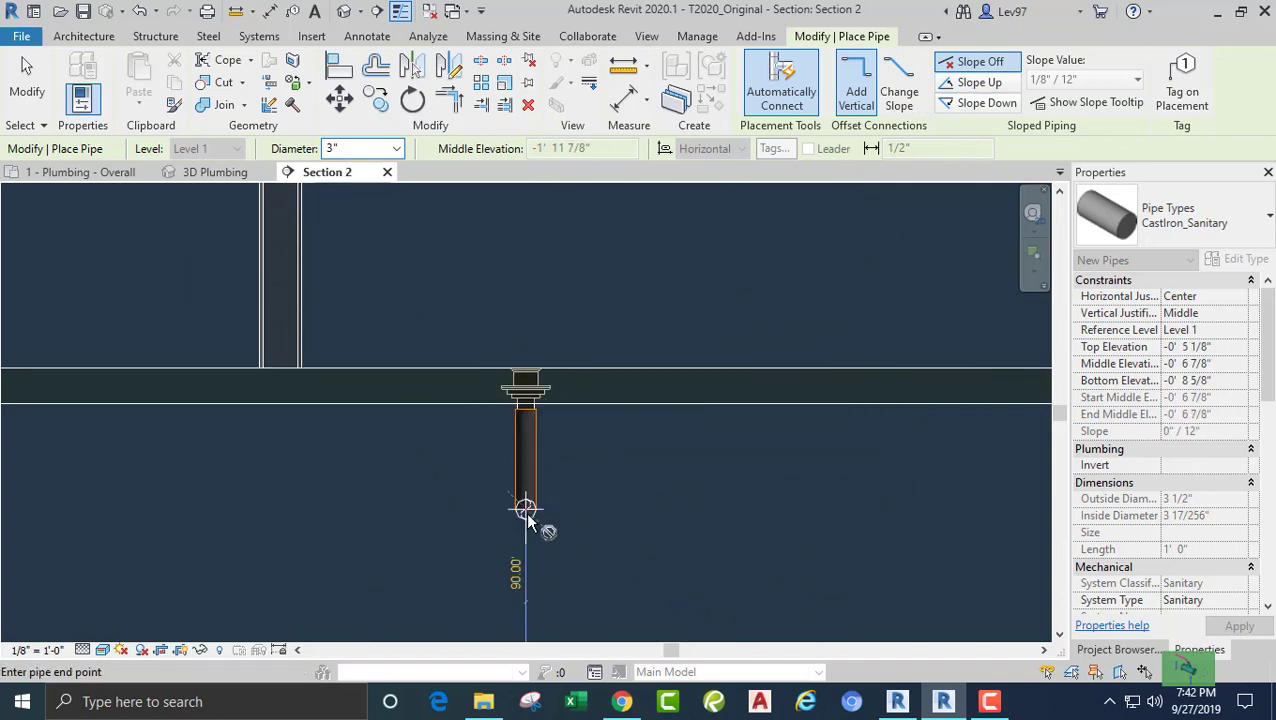
pyautogui.press('Escape')
pyautogui.press('Escape')
# Check the pipe type and system type of the vertical pipe under the floor drain.
pyautogui.click(523, 480)
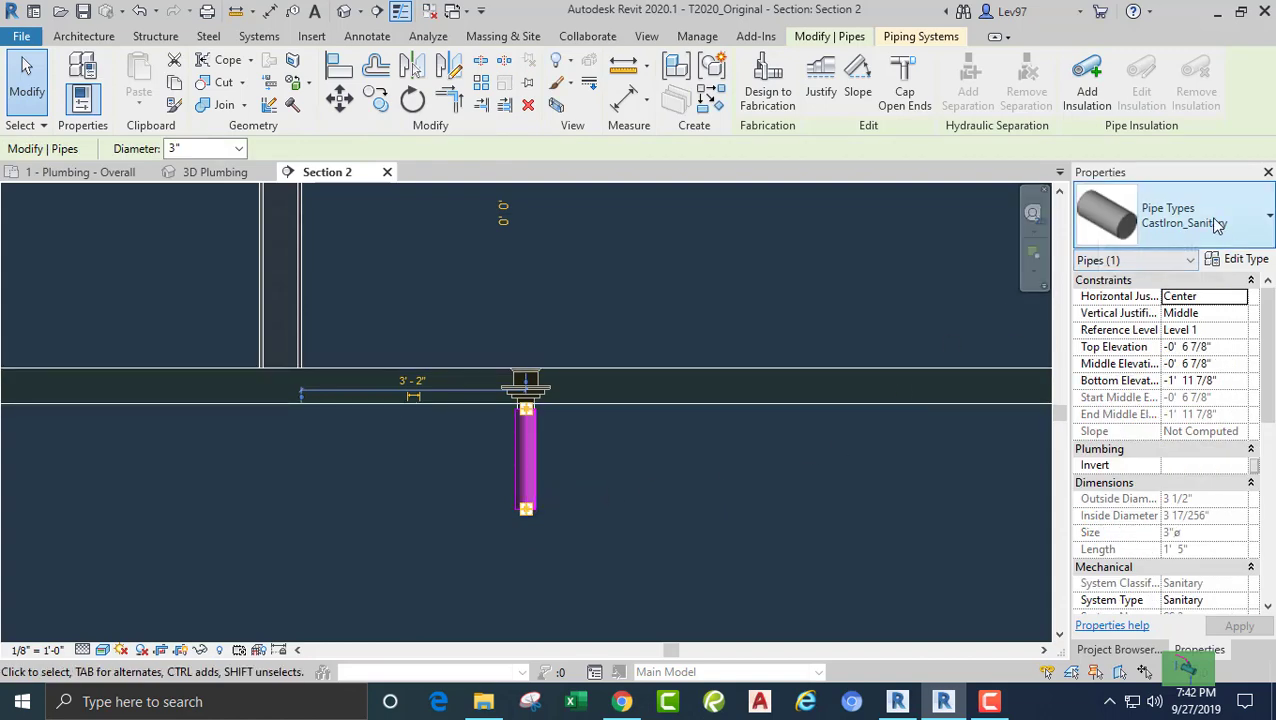
pyautogui.scroll(-2, 1148, 558)
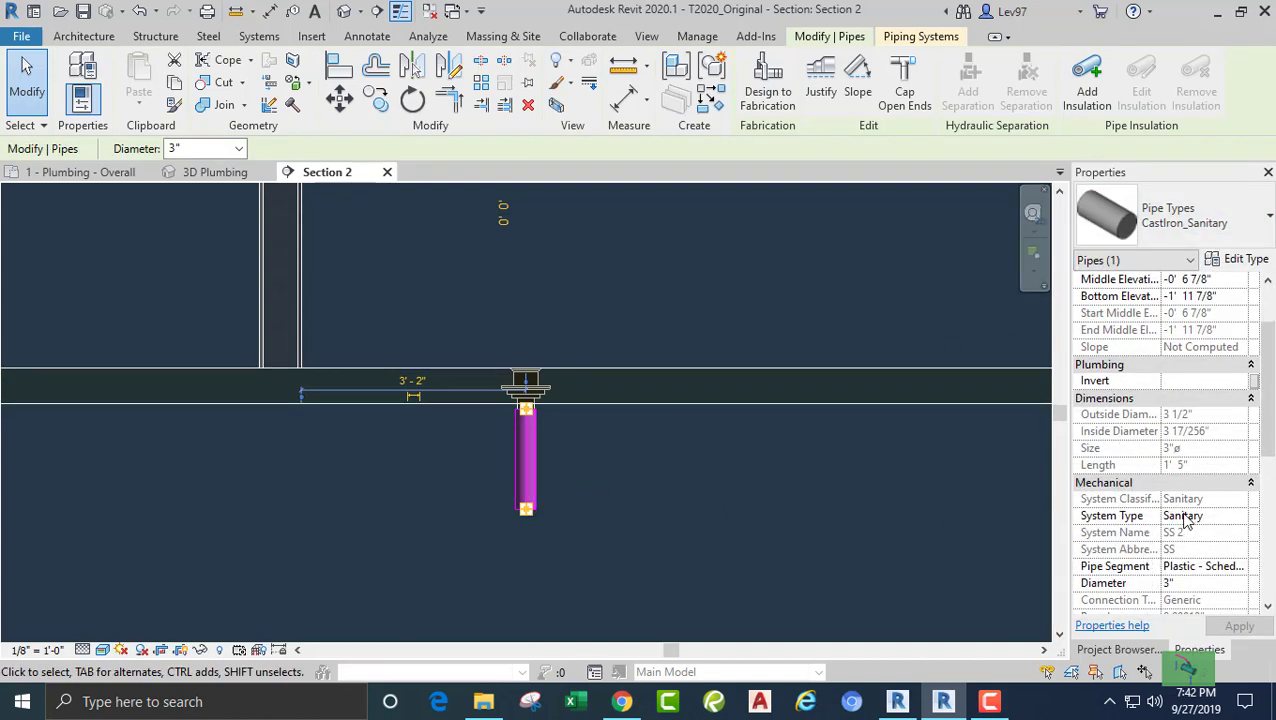
pyautogui.click(492, 574)
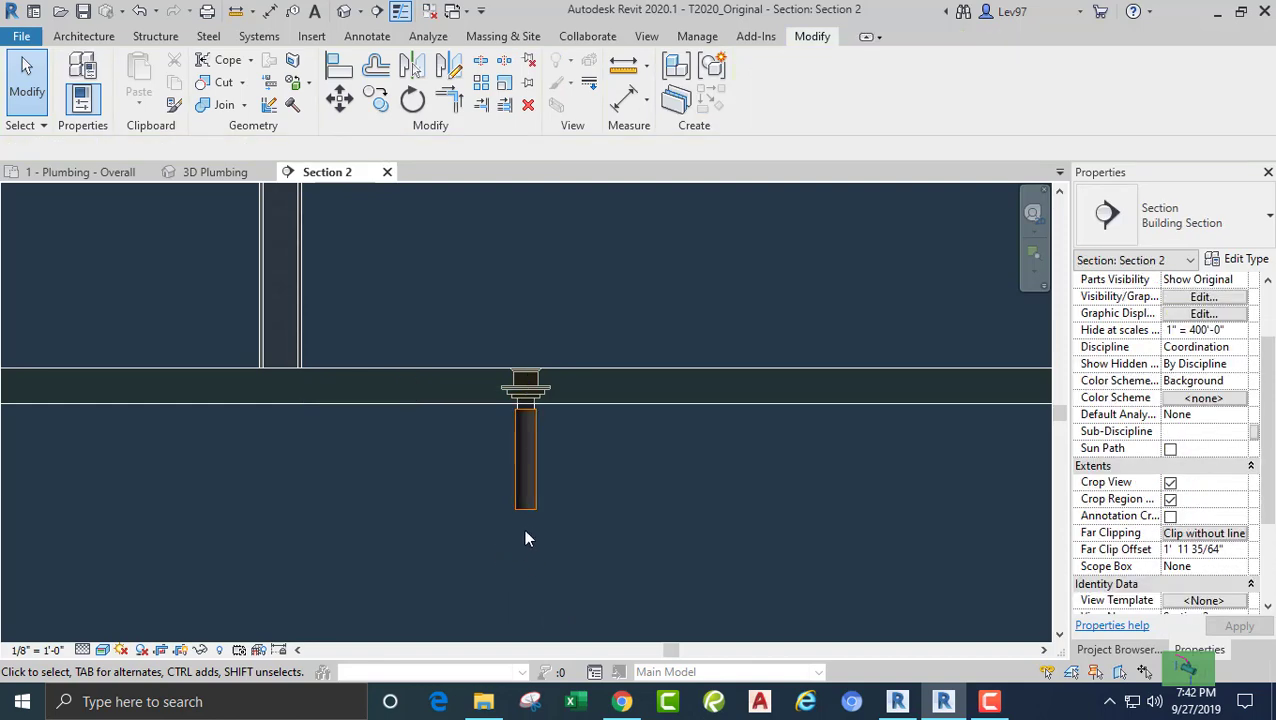
# Continue the 3" sanitary pipe from the vertical pipe's open lower end with a horizontal run toward the wall and a short vertical drop.
pyautogui.click(520, 508)
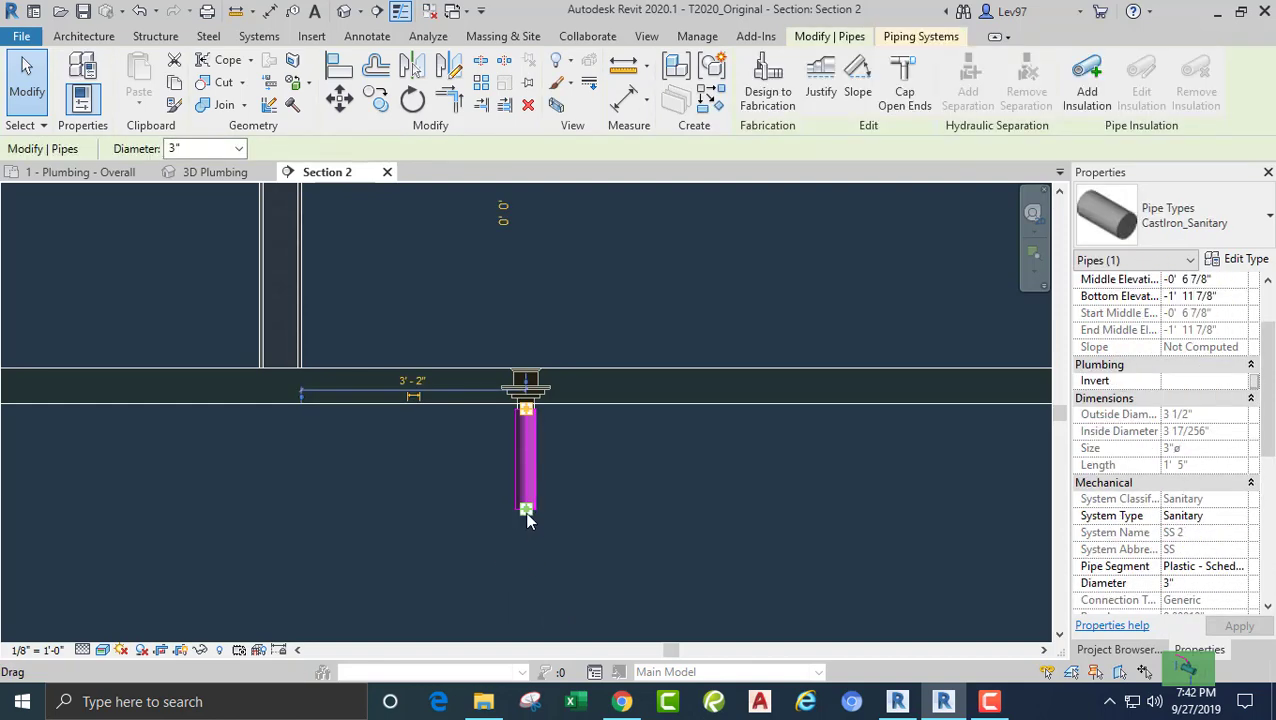
pyautogui.rightClick(528, 520)
pyautogui.click(578, 95)
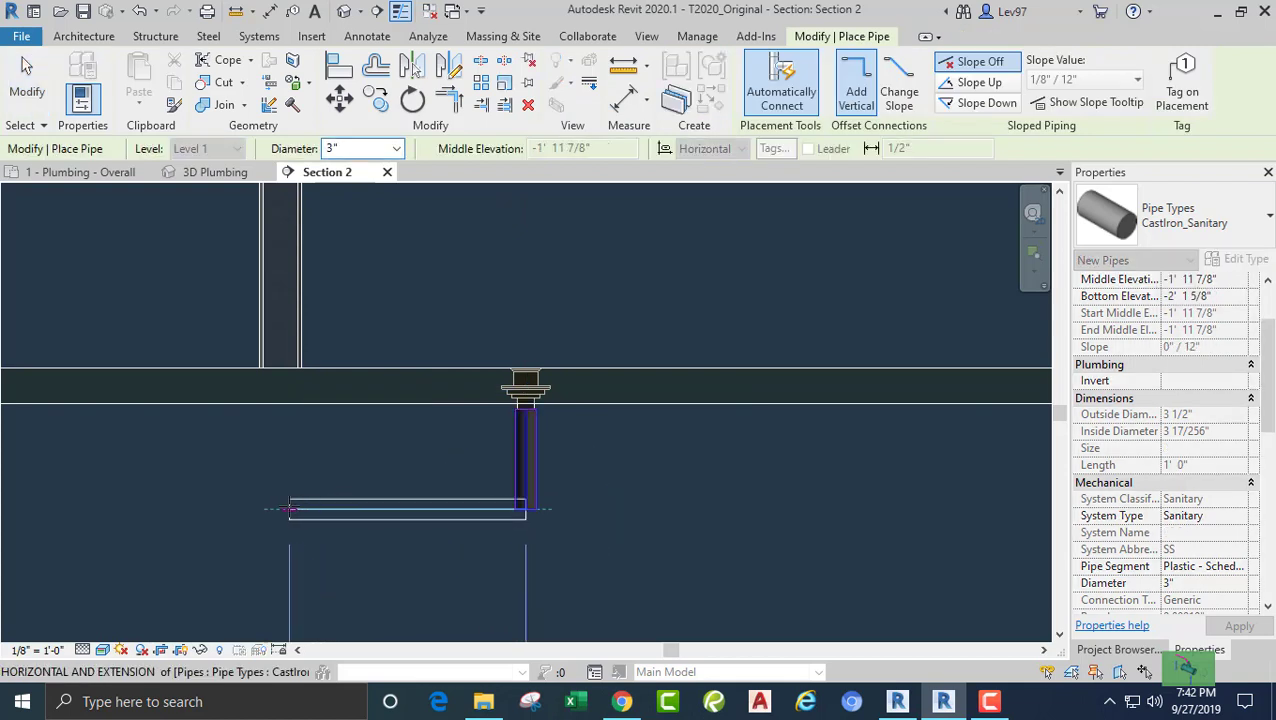
pyautogui.click(281, 510)
pyautogui.click(281, 607)
pyautogui.press('Escape')
pyautogui.press('Escape')
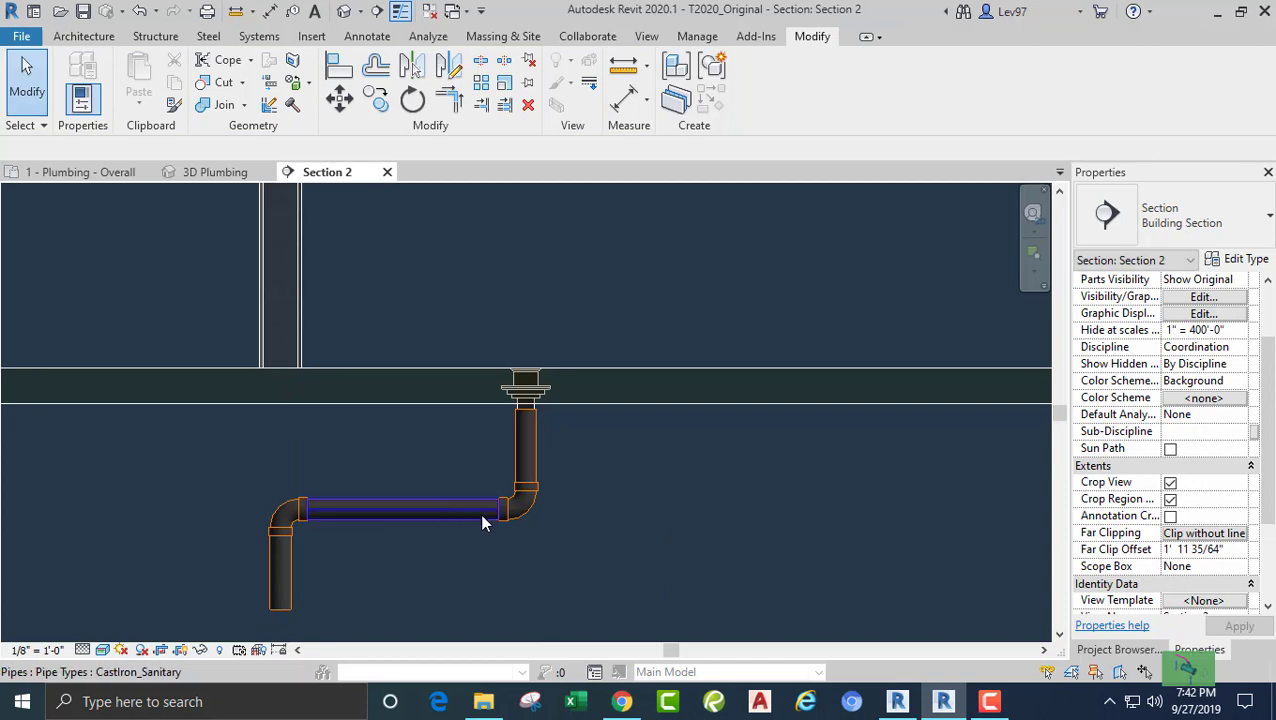
# Change the elbow directly below the floor drain to the R20_Trap P - PVC - Sch 40 - DWV Standard type.
pyautogui.click(528, 505)
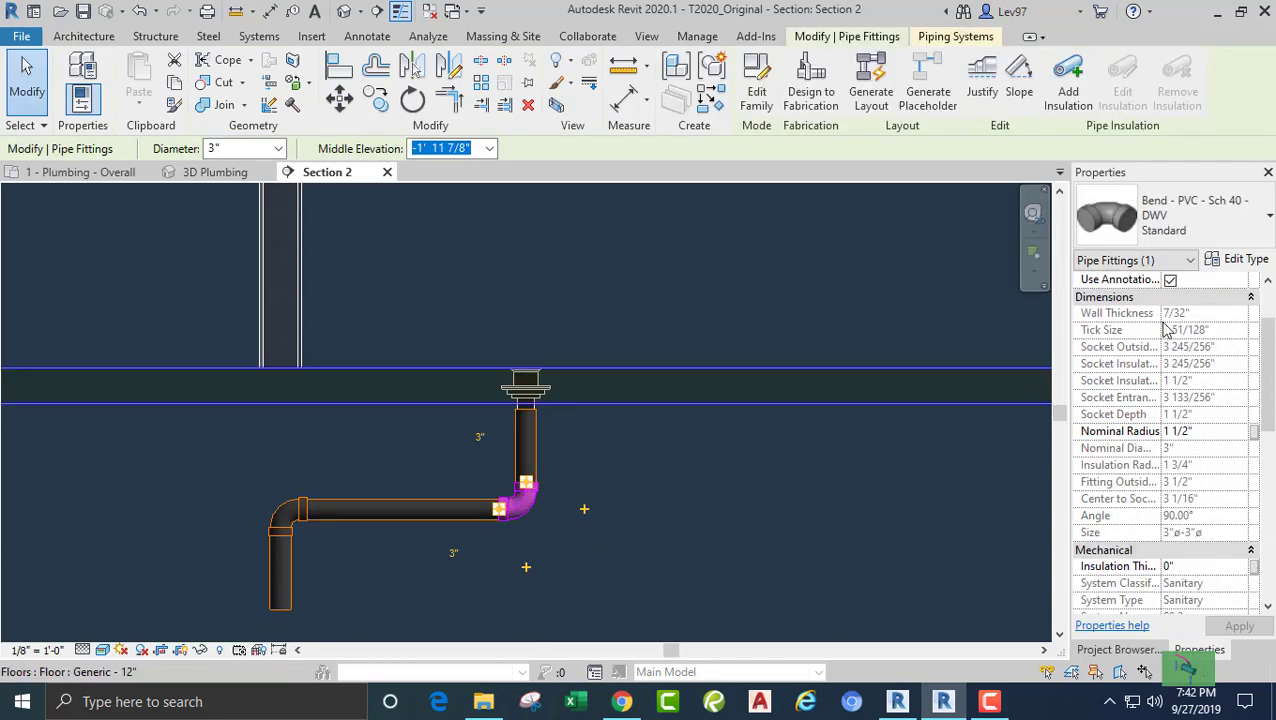
pyautogui.click(1218, 230)
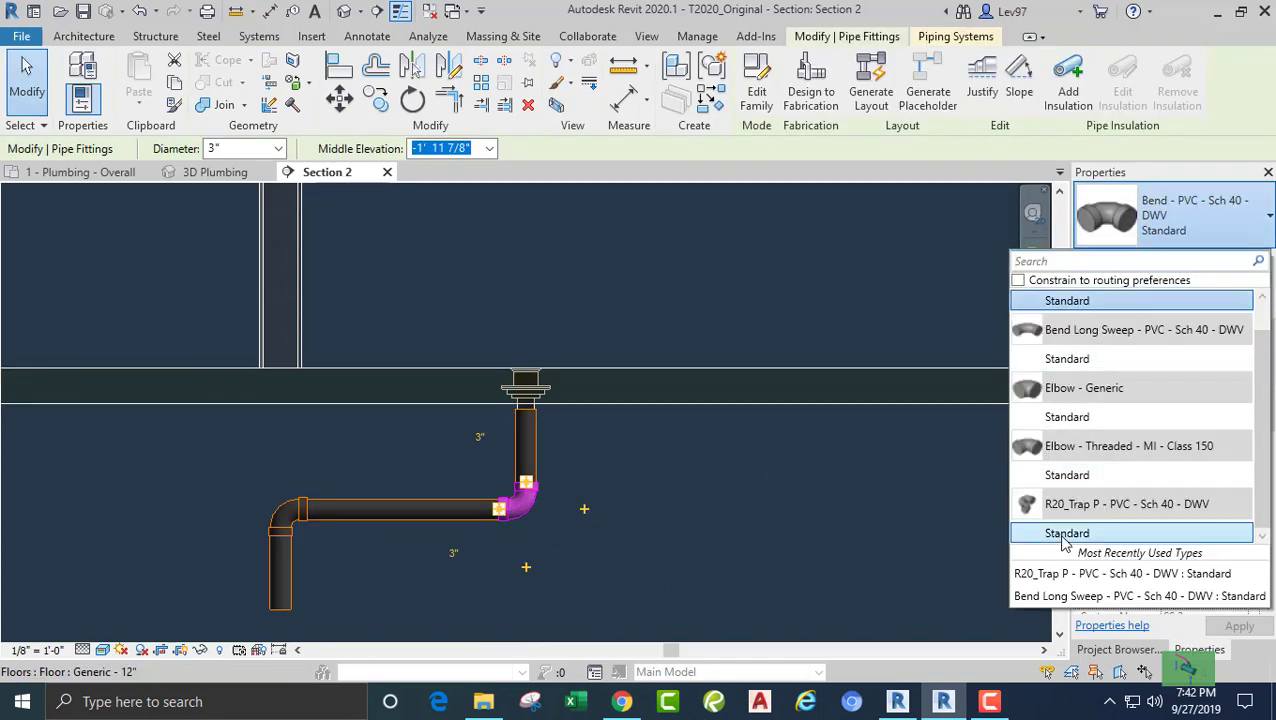
pyautogui.click(1067, 532)
pyautogui.press('Escape')
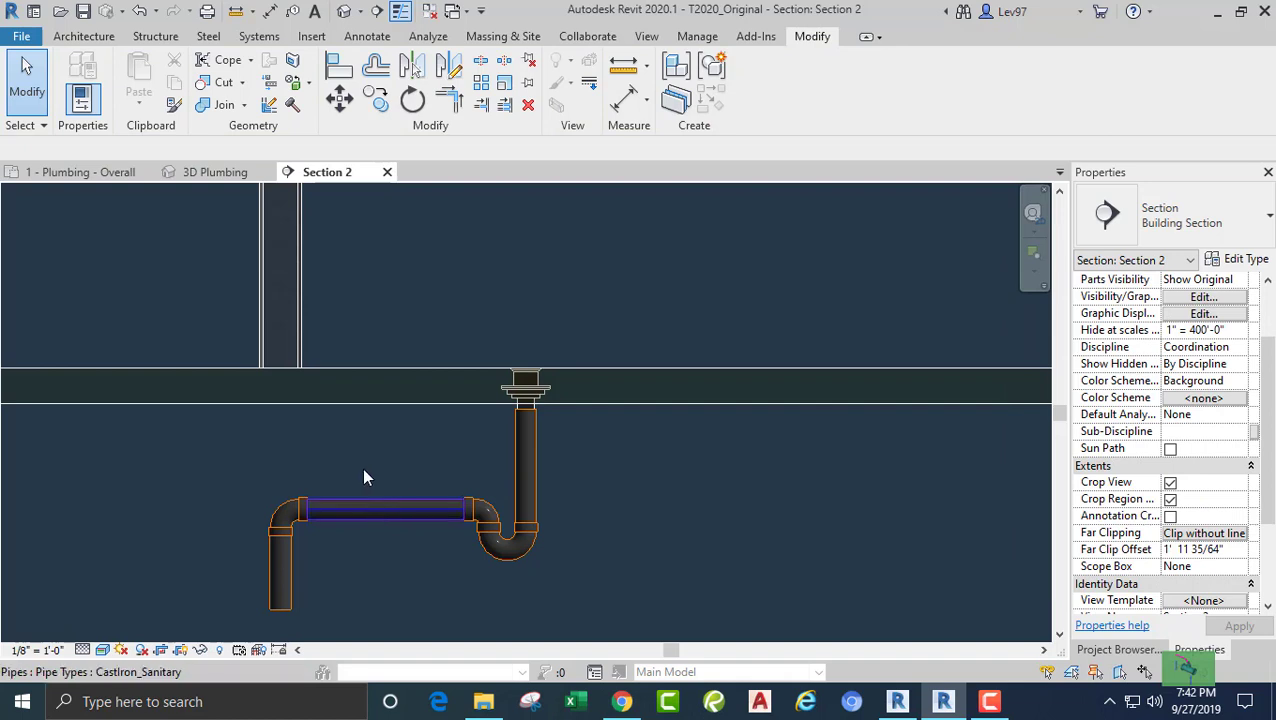
# Move the horizontal pipe between the P-trap and the wall drop upward, closer to the floor slab.
pyautogui.click(370, 505)
pyautogui.moveTo(373, 507); pyautogui.dragTo(385, 475)
pyautogui.press('Escape')
pyautogui.moveTo(390, 484); pyautogui.dragTo(410, 429, button='middle')
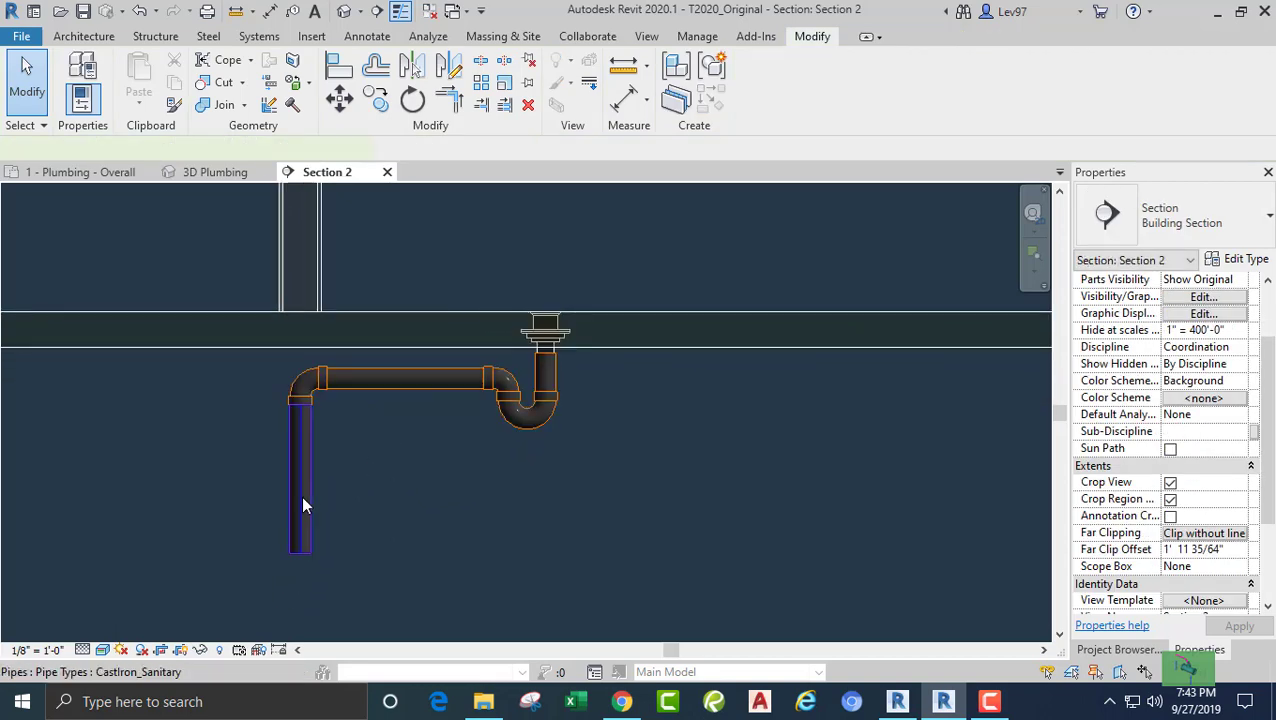
# In the 1 - Plumbing - Overall plan, draw a short 3" pipe from the drop's lower end, angled 45° out past the wall.
pyautogui.click(301, 495)
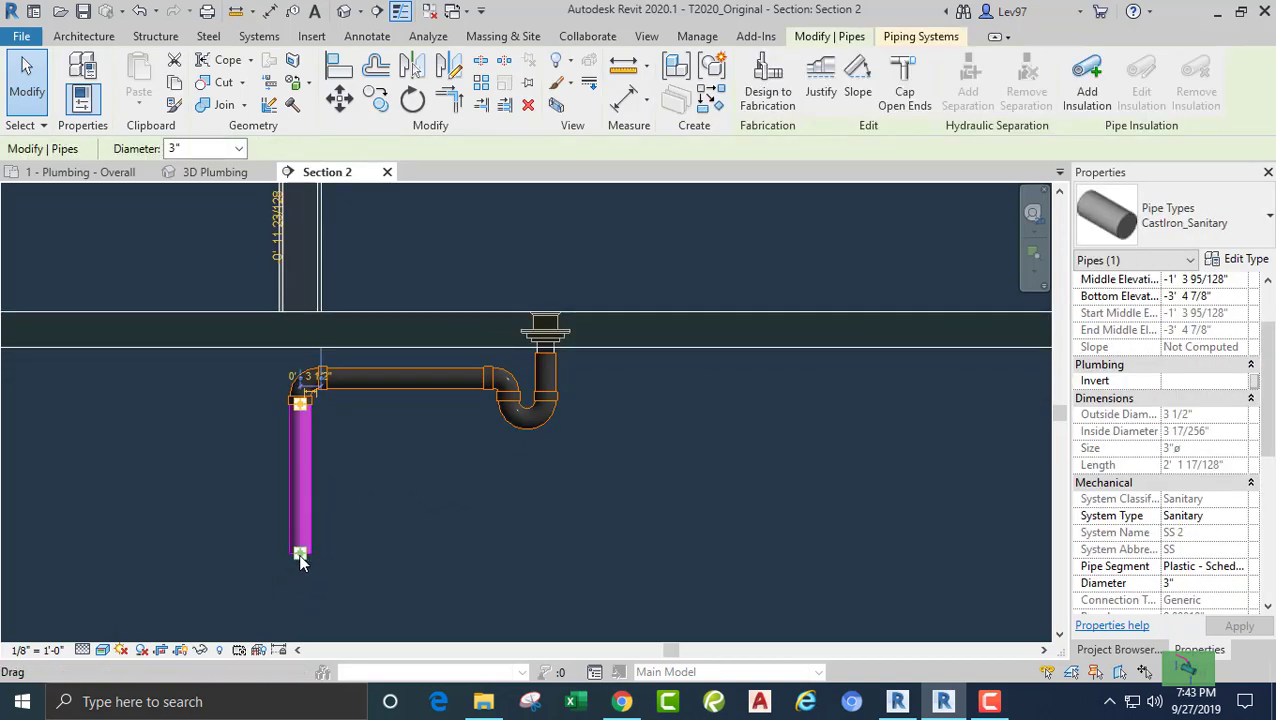
pyautogui.rightClick(301, 562)
pyautogui.click(355, 138)
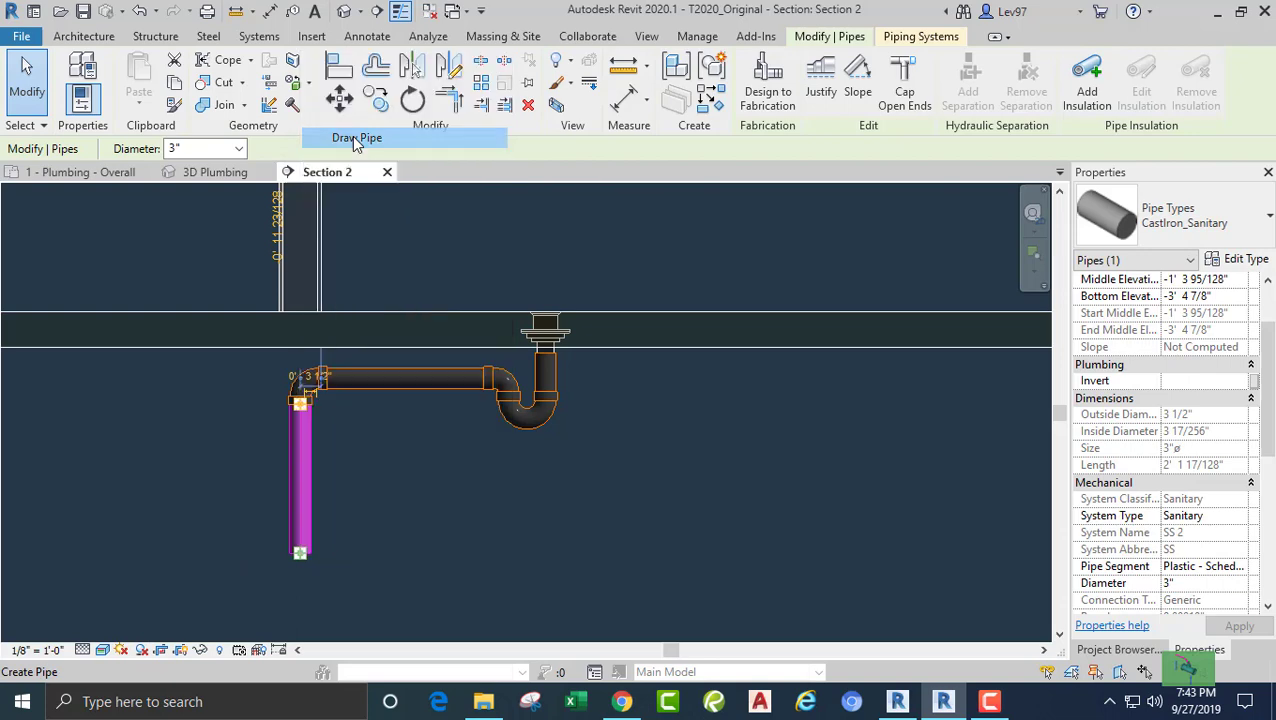
pyautogui.click(105, 176)
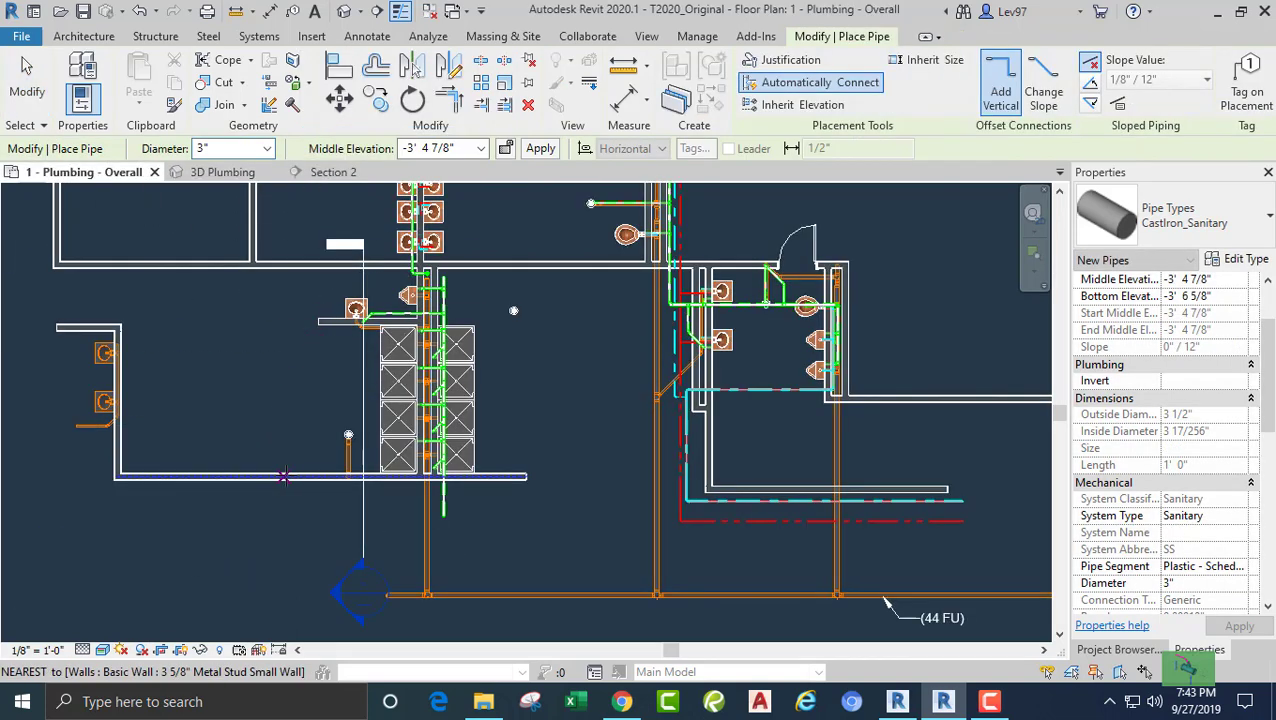
pyautogui.scroll(8, 284, 476)
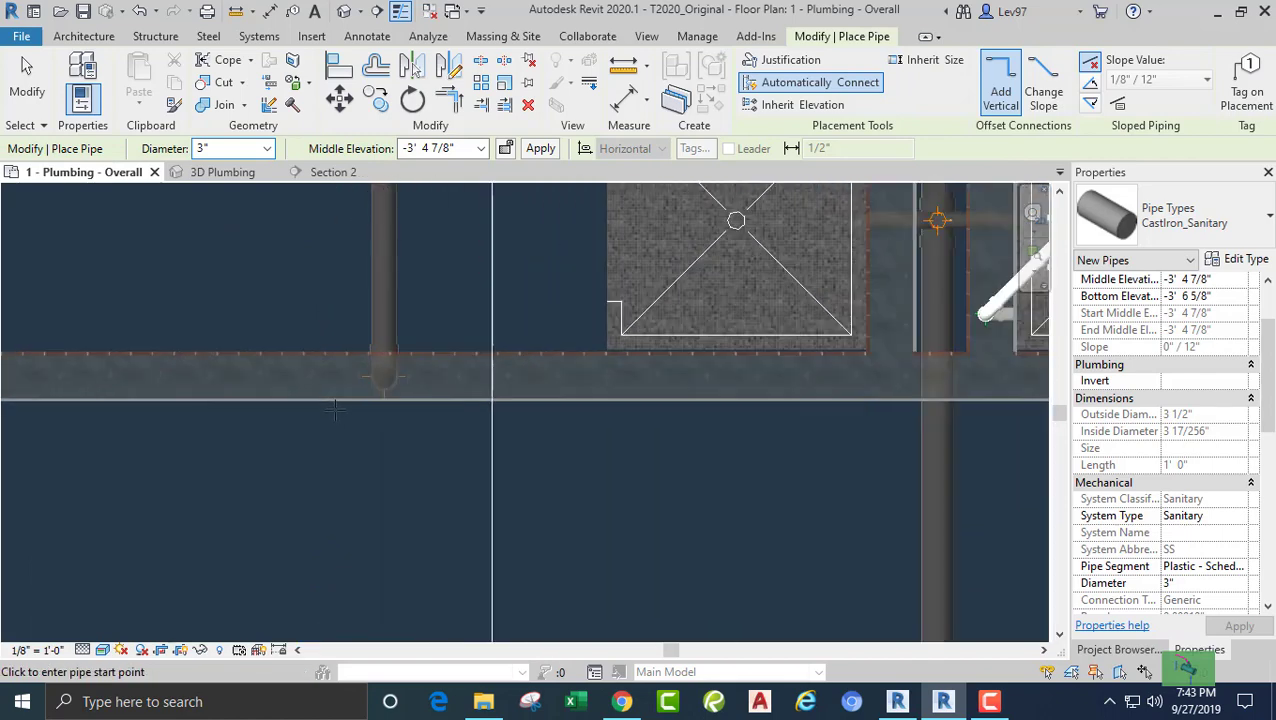
pyautogui.scroll(3, 335, 410)
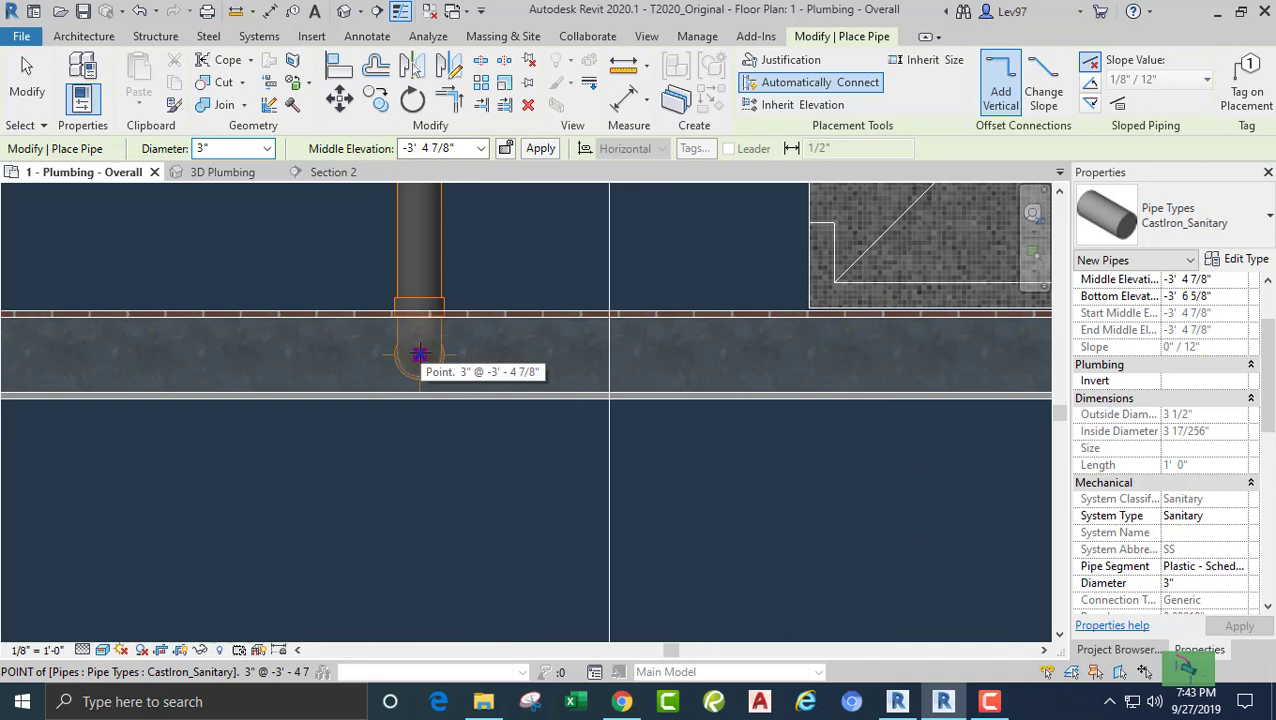
pyautogui.click(419, 354)
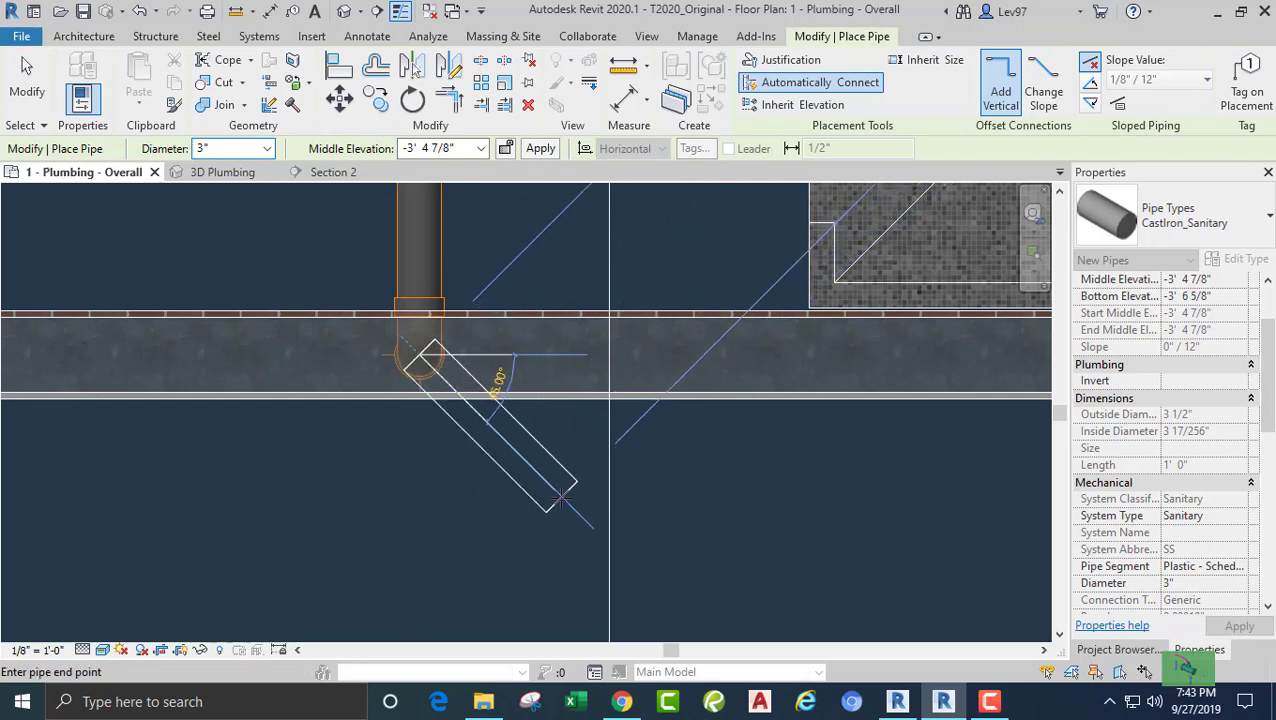
pyautogui.click(562, 496)
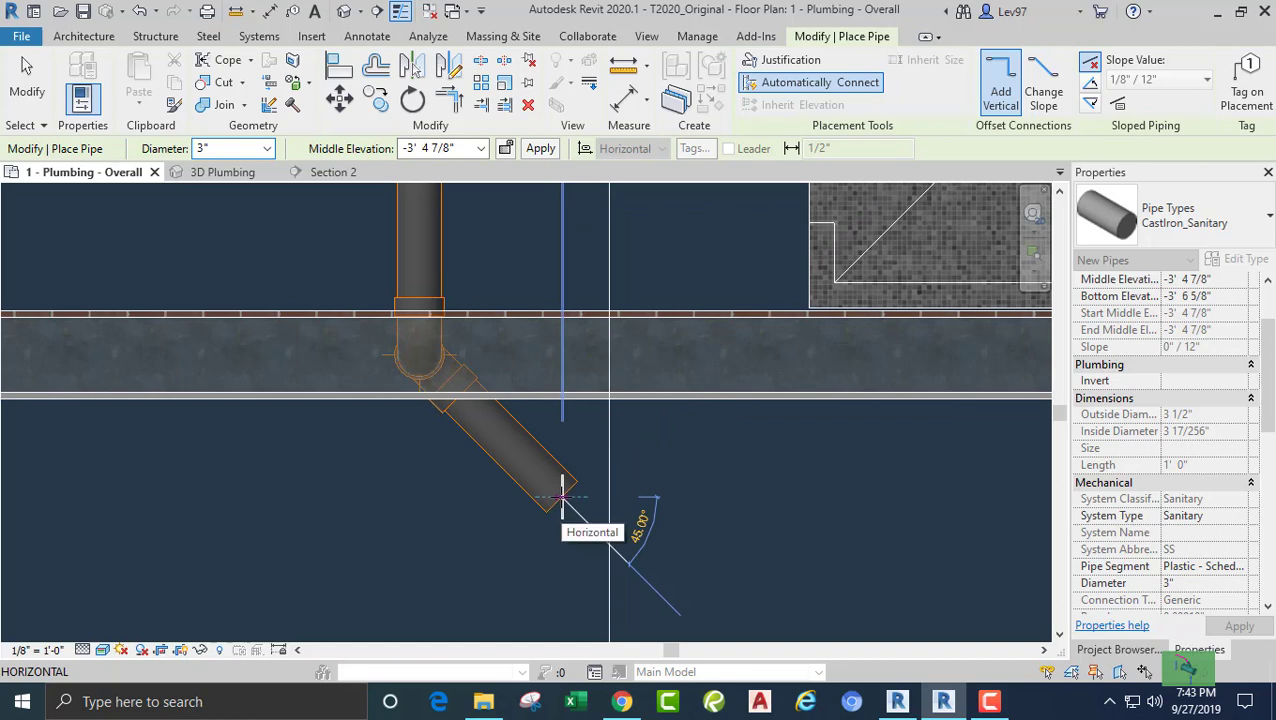
# Continue the angled pipe with a straight run sloping down at 1/8" / 12", ending just short of the vertical sanitary main in plan.
pyautogui.click(1091, 104)
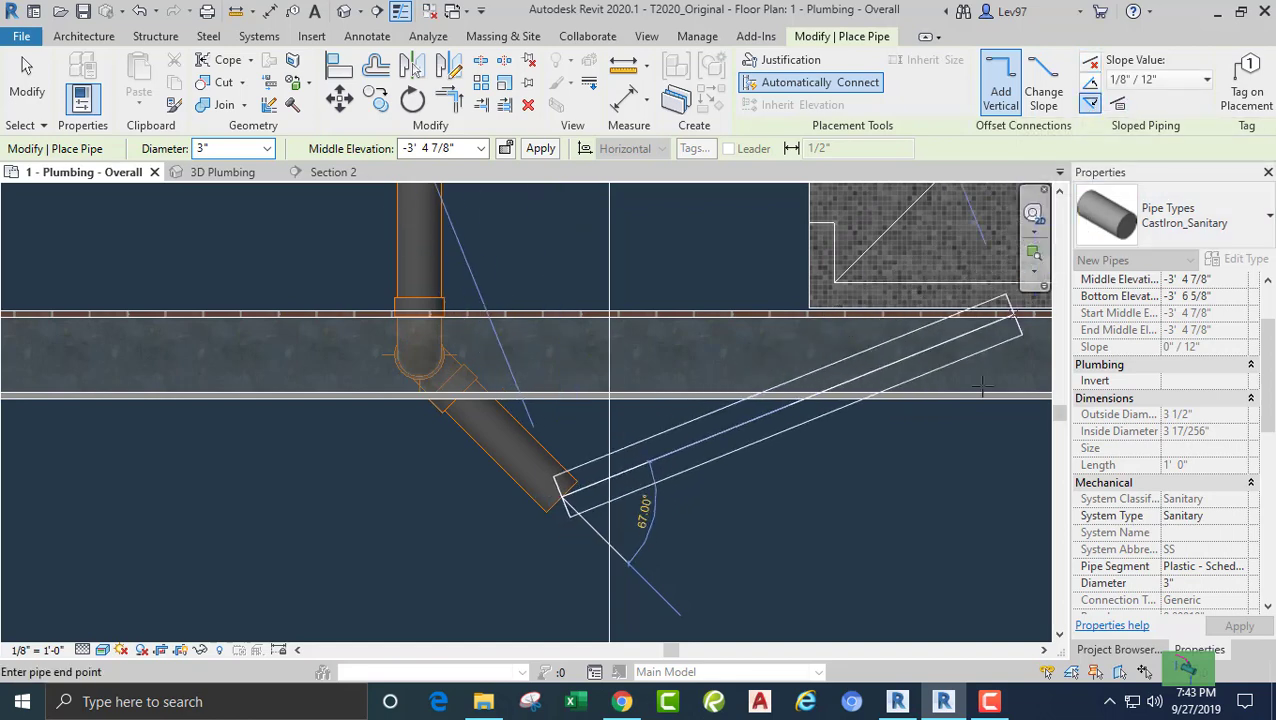
pyautogui.scroll(-2, 910, 493)
pyautogui.moveTo(910, 493); pyautogui.dragTo(558, 476, button='middle')
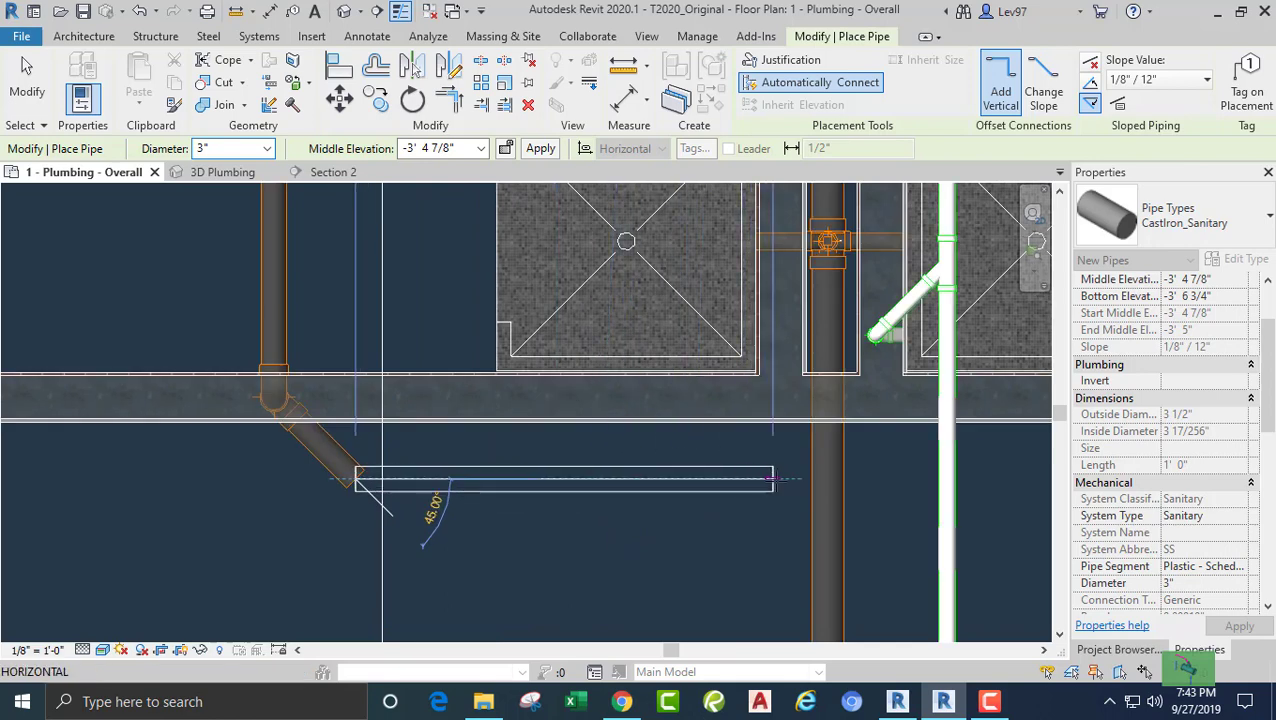
pyautogui.click(795, 481)
pyautogui.press('Escape')
pyautogui.press('Escape')
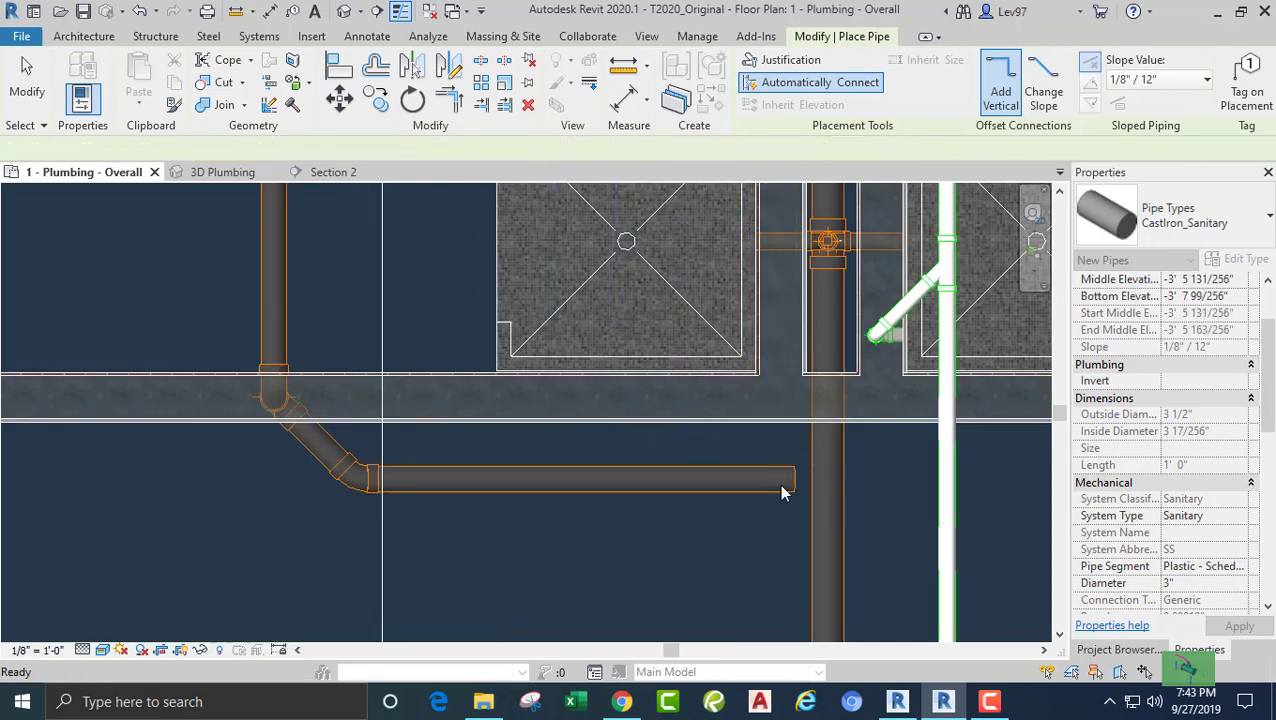
# Rotate the section line 90° and move it just below the new horizontal run so it looks toward the pipe.
pyautogui.scroll(-4, 640, 530)
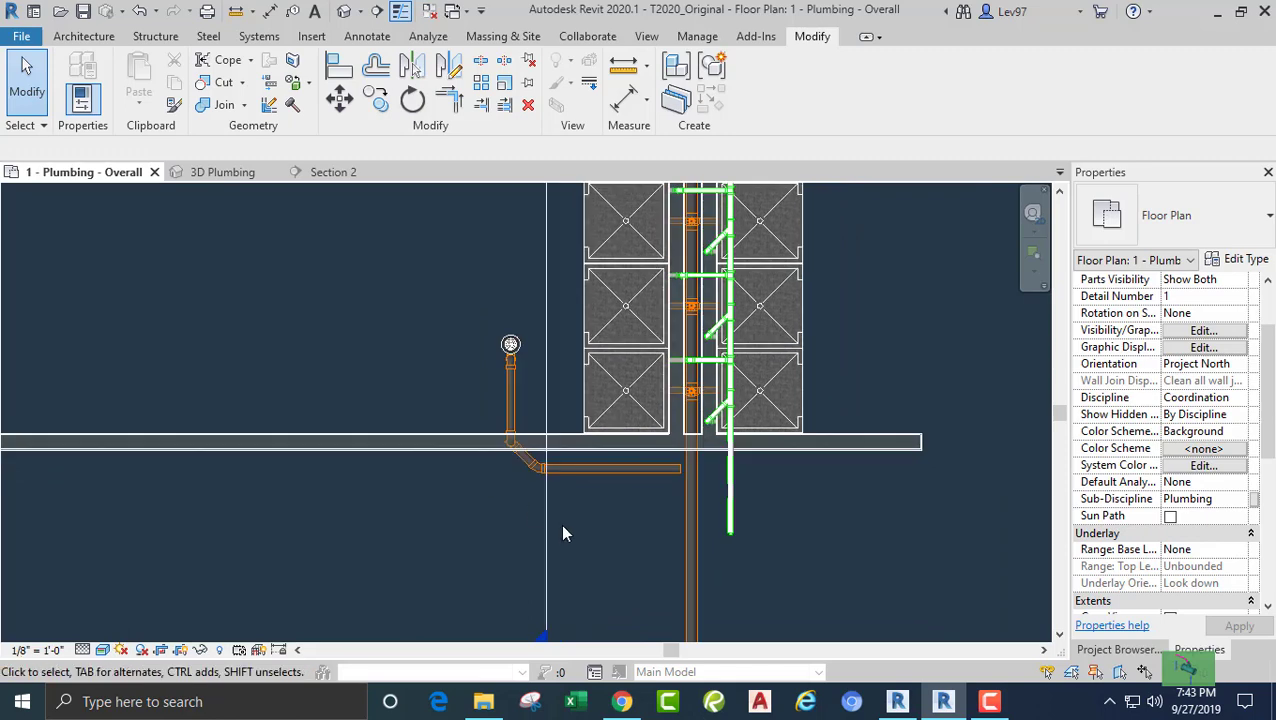
pyautogui.click(546, 526)
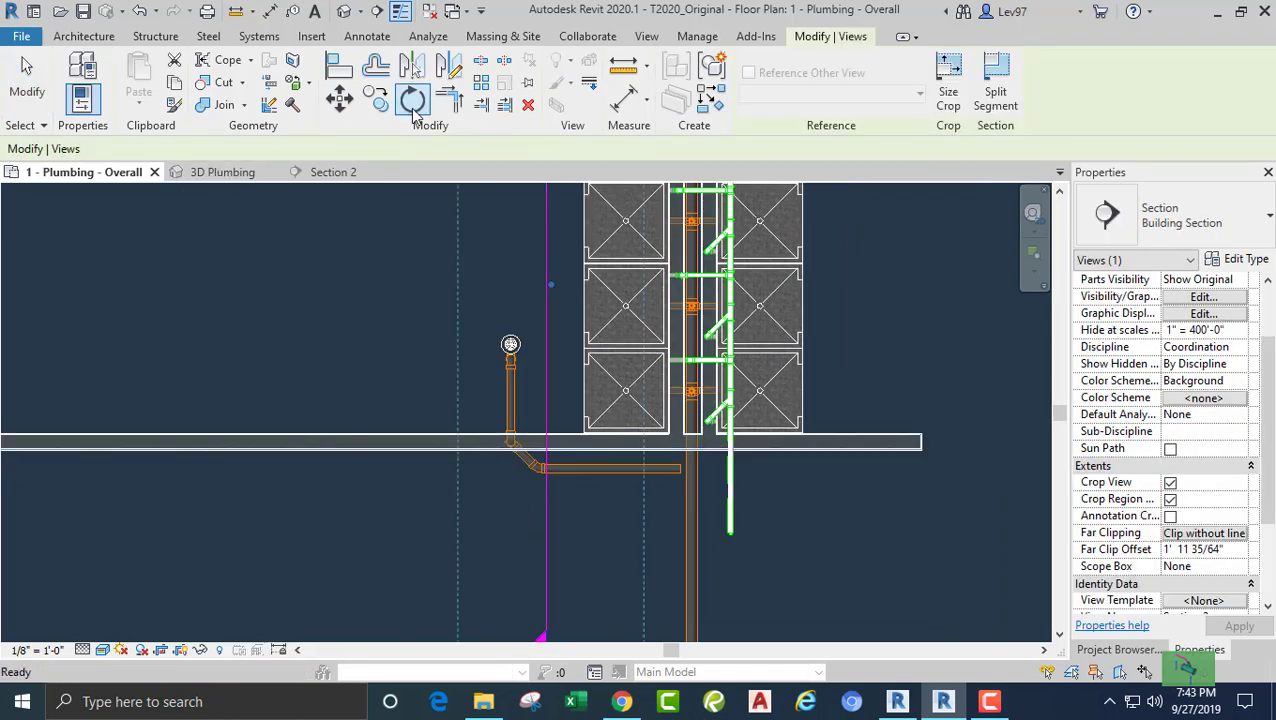
pyautogui.click(413, 104)
pyautogui.click(505, 149)
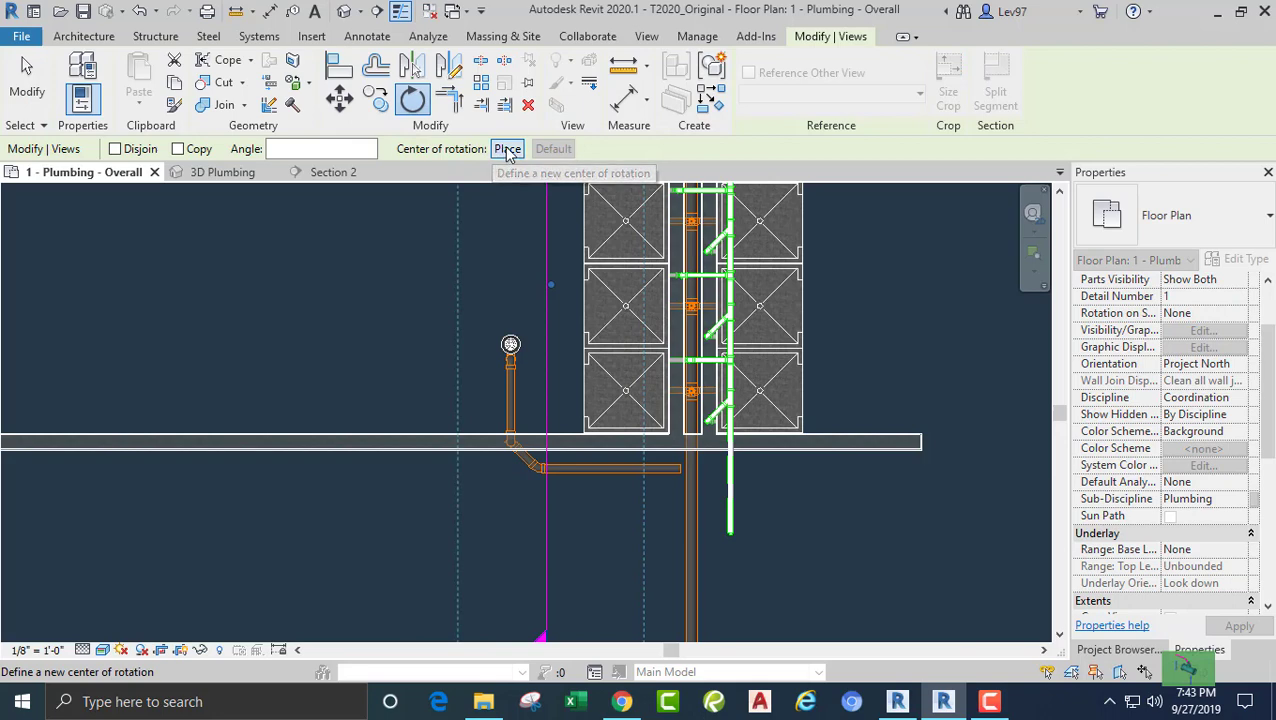
pyautogui.click(546, 523)
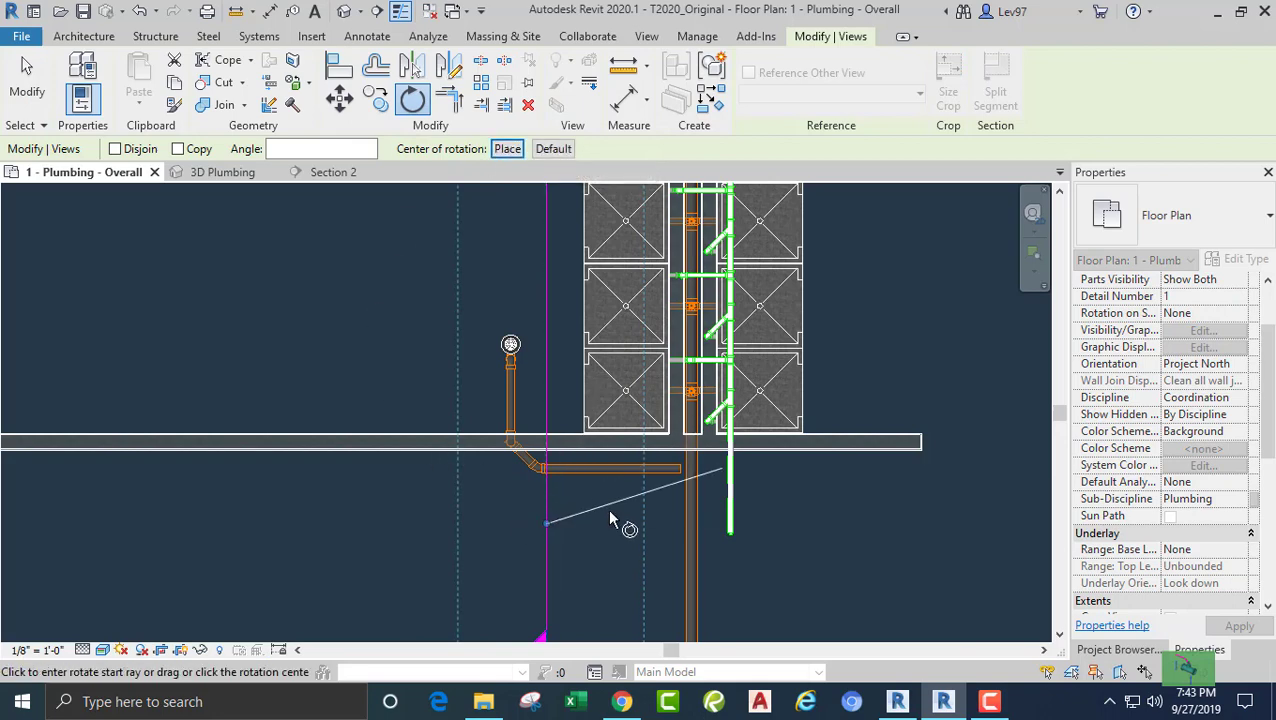
pyautogui.click(618, 524)
pyautogui.write('90')
pyautogui.press('Return')
pyautogui.moveTo(613, 522); pyautogui.dragTo(617, 494)
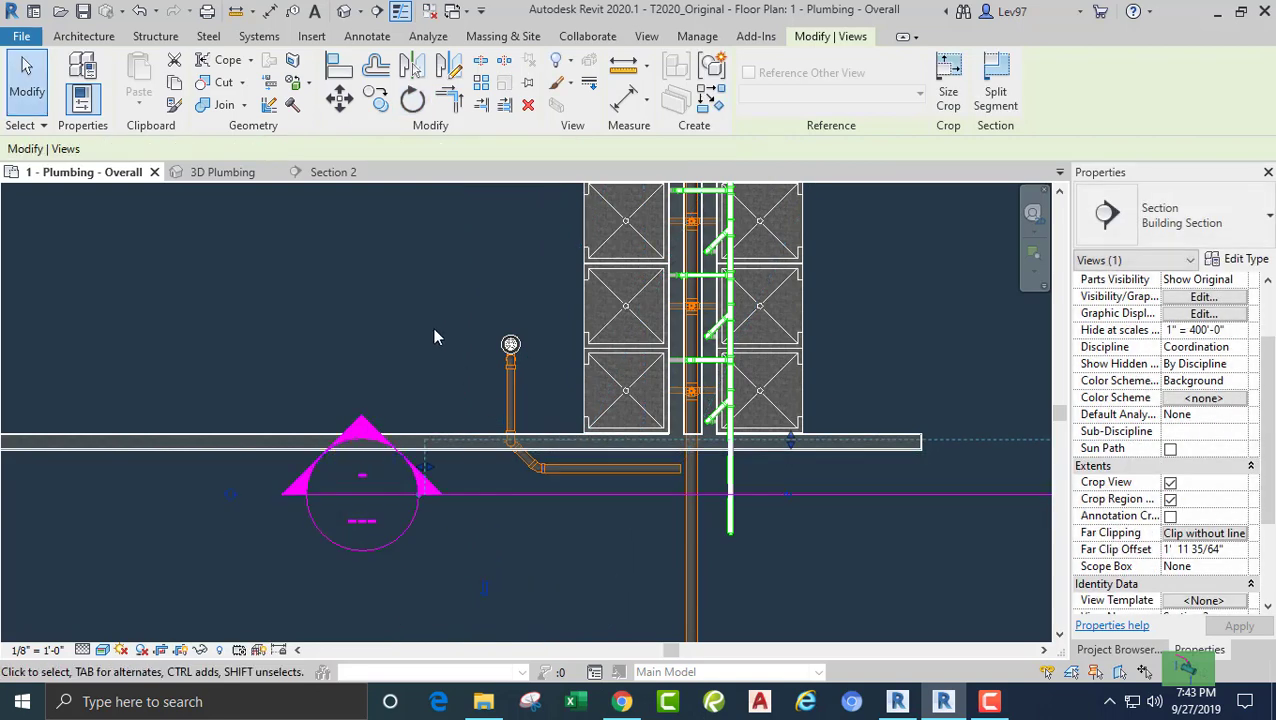
# In the Section 2 view, select the drain branch piping and nudge it upward relative to the sanitary main.
pyautogui.click(325, 173)
pyautogui.moveTo(387, 333); pyautogui.dragTo(366, 388, button='middle')
pyautogui.moveTo(260, 524); pyautogui.dragTo(20, 350)
pyautogui.scroll(5, 508, 441)
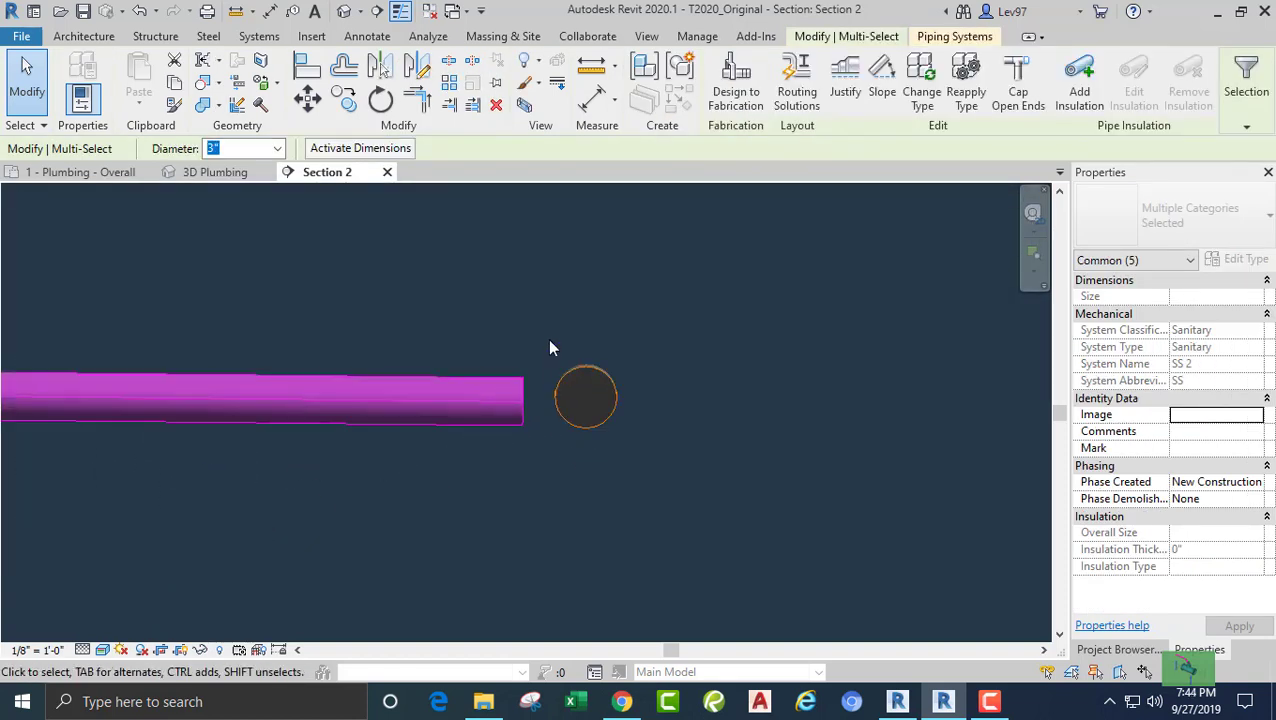
pyautogui.press('Up')
pyautogui.press('Up')
pyautogui.press('Up')
pyautogui.press('Up')
pyautogui.press('Up')
pyautogui.press('Up')
pyautogui.press('Up')
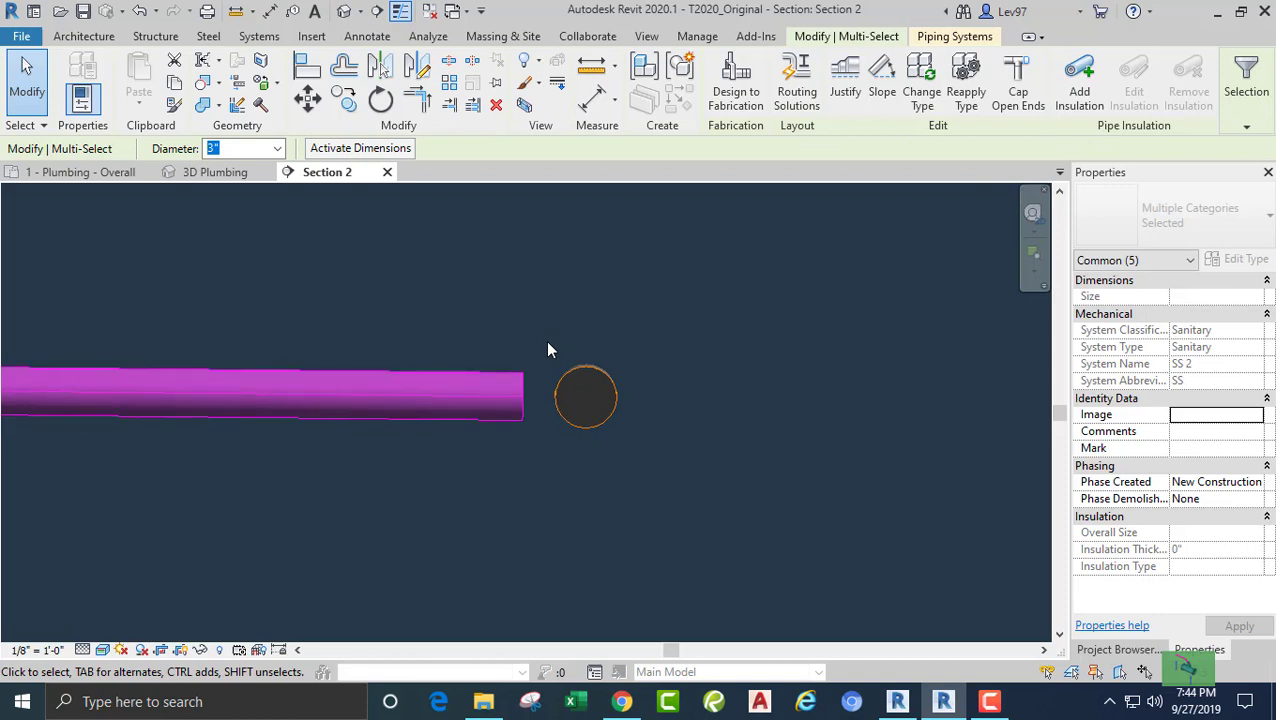
pyautogui.press('Up')
pyautogui.press('Up')
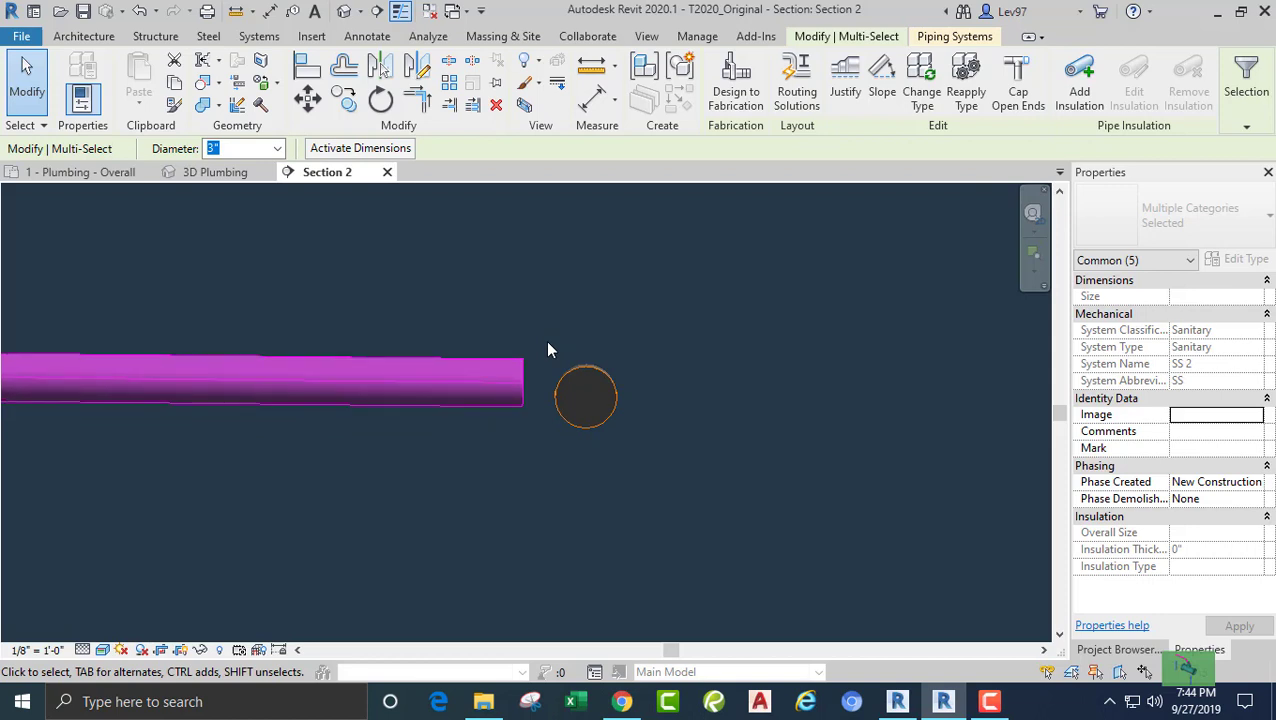
pyautogui.press('Escape')
pyautogui.moveTo(547, 325); pyautogui.dragTo(540, 339, button='middle')
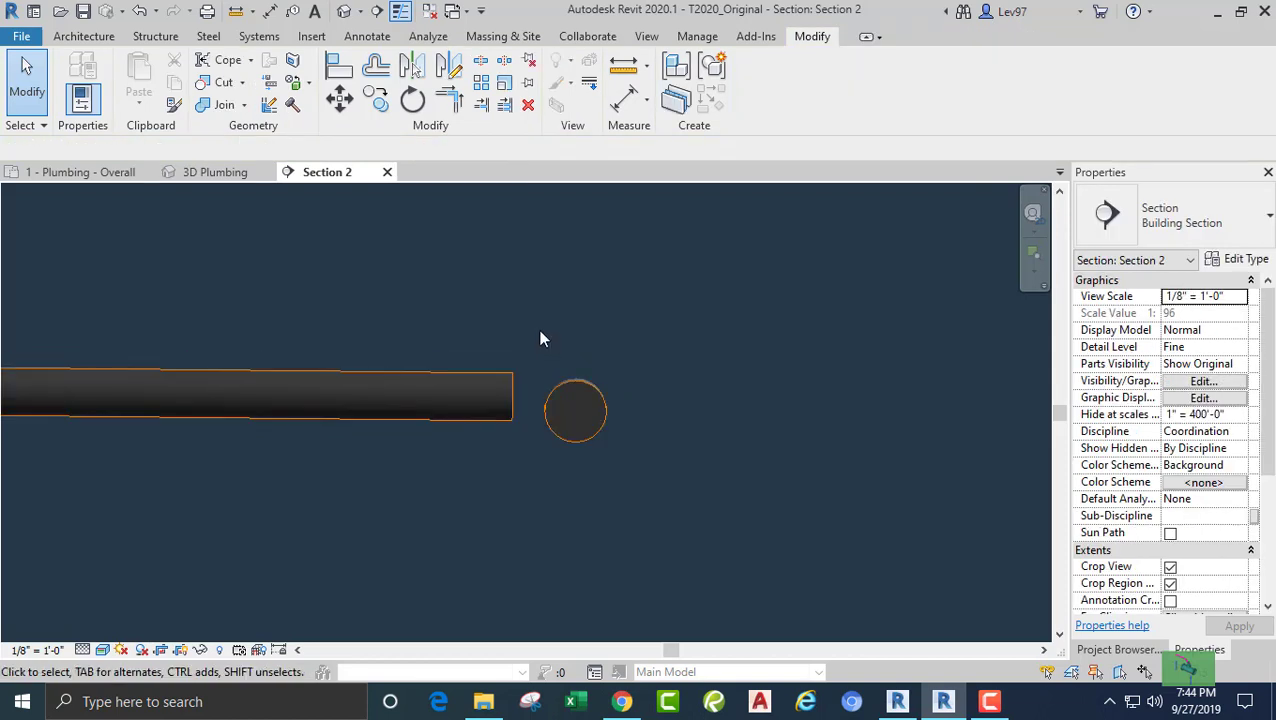
# Set the section's visual style to Wireframe and draw a horizontal detail line from the main pipe's center toward the branch pipe.
pyautogui.click(103, 650)
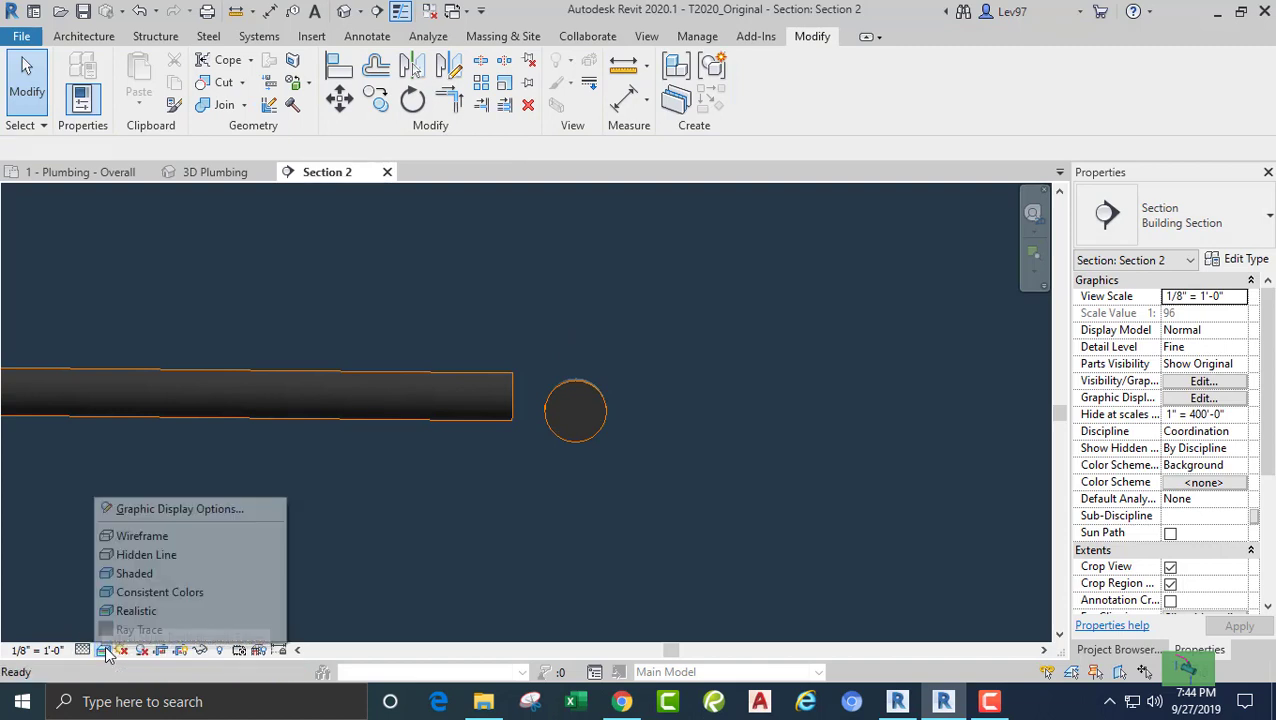
pyautogui.click(142, 536)
pyautogui.press('d')
pyautogui.press('l')
pyautogui.scroll(1, 575, 412)
pyautogui.scroll(3, 575, 412)
pyautogui.click(586, 408)
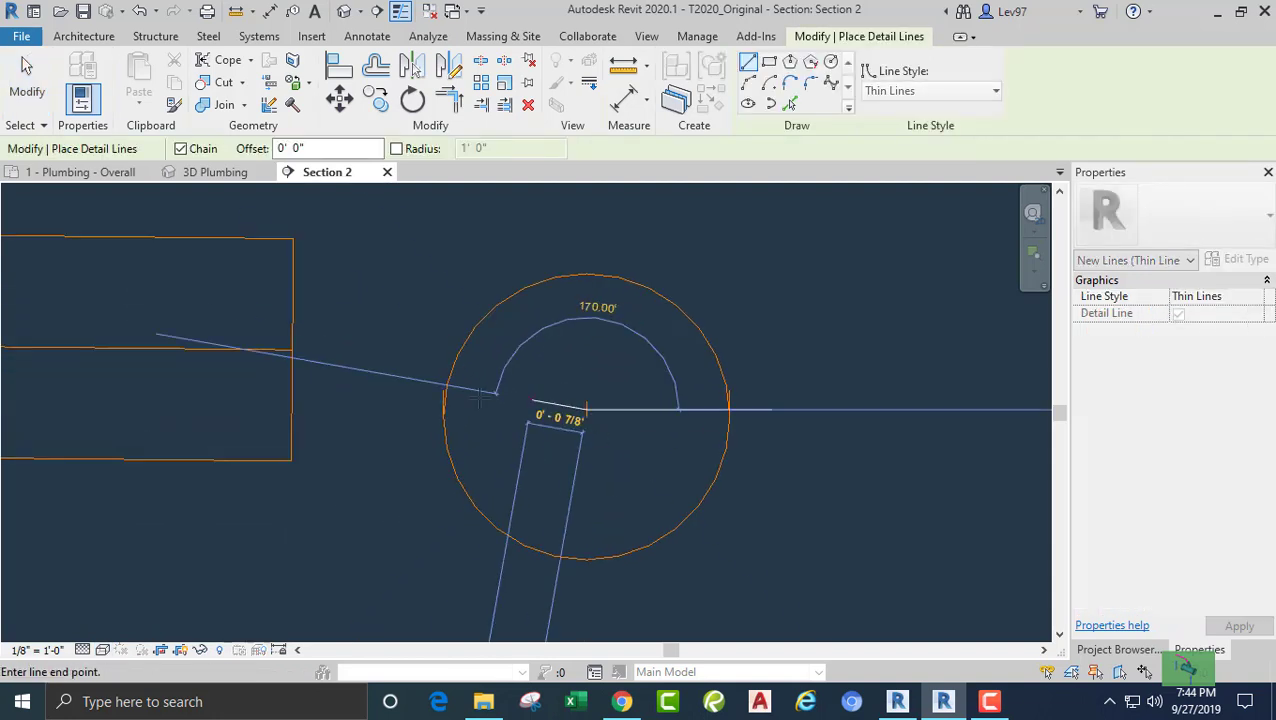
pyautogui.click(307, 408)
pyautogui.press('Escape')
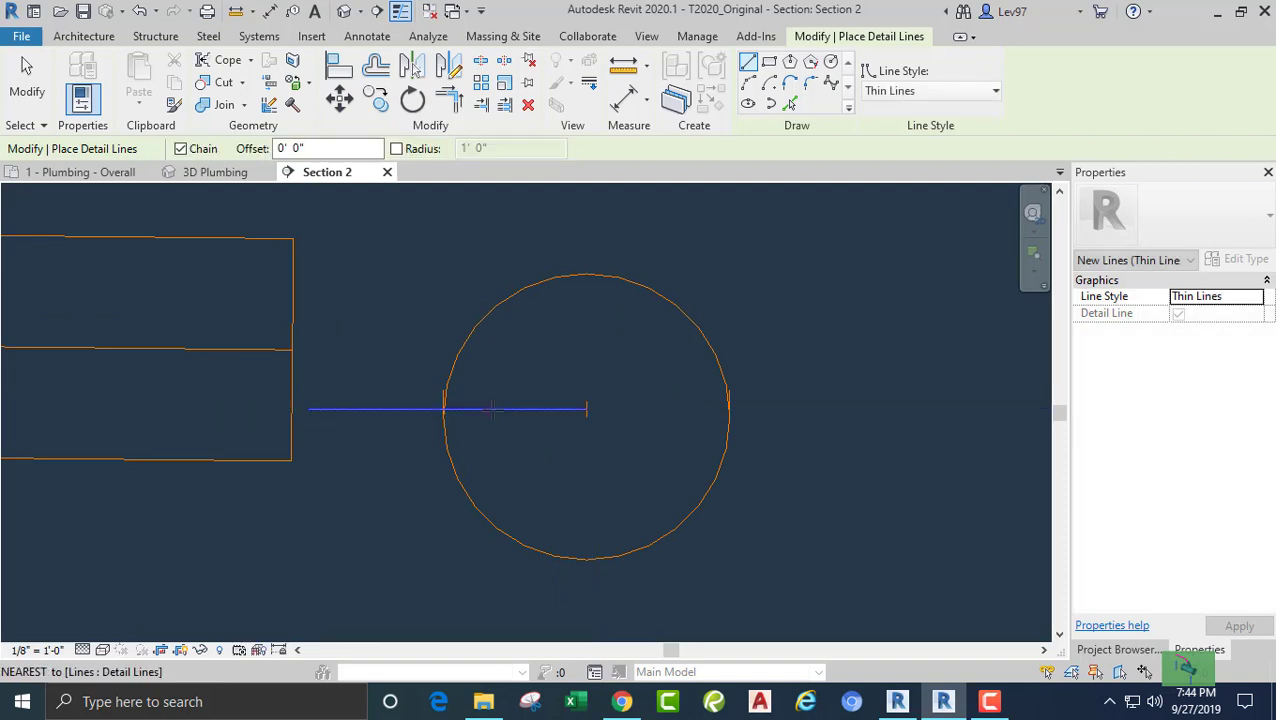
# Draw a vertical detail line upward from the main pipe's center.
pyautogui.click(586, 408)
pyautogui.scroll(-2, 587, 230)
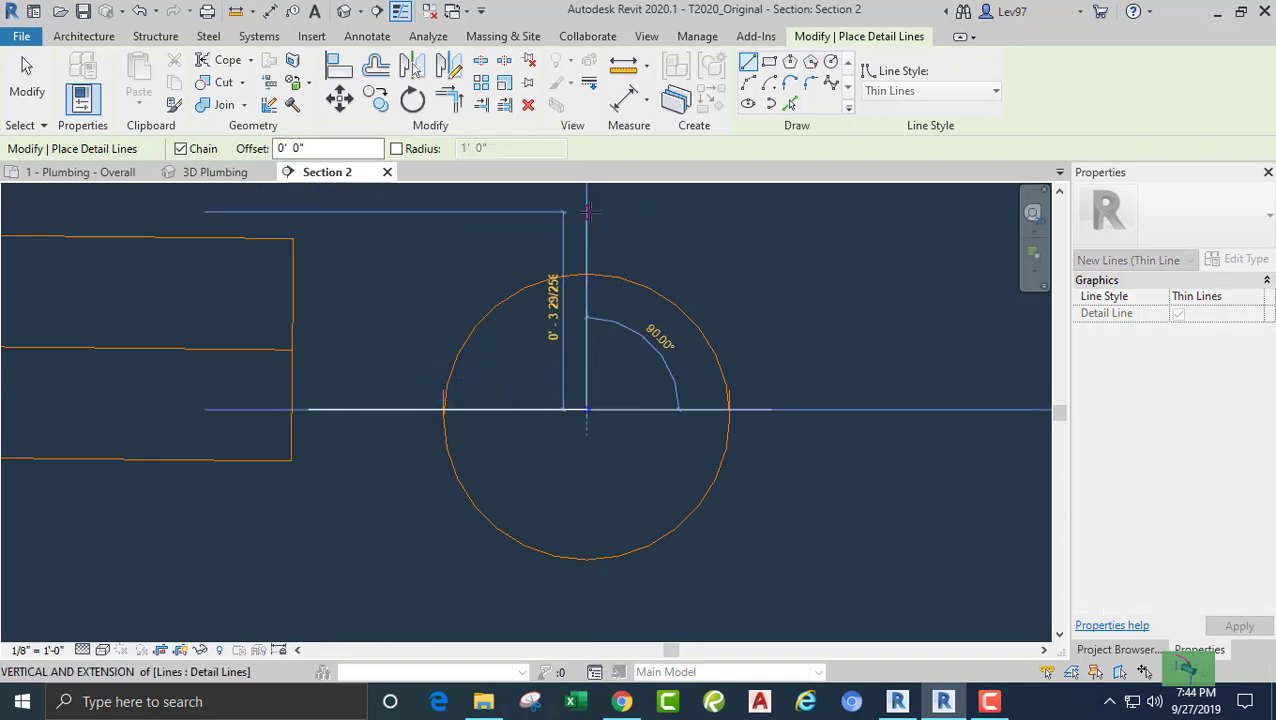
pyautogui.moveTo(587, 230); pyautogui.dragTo(596, 435, button='middle')
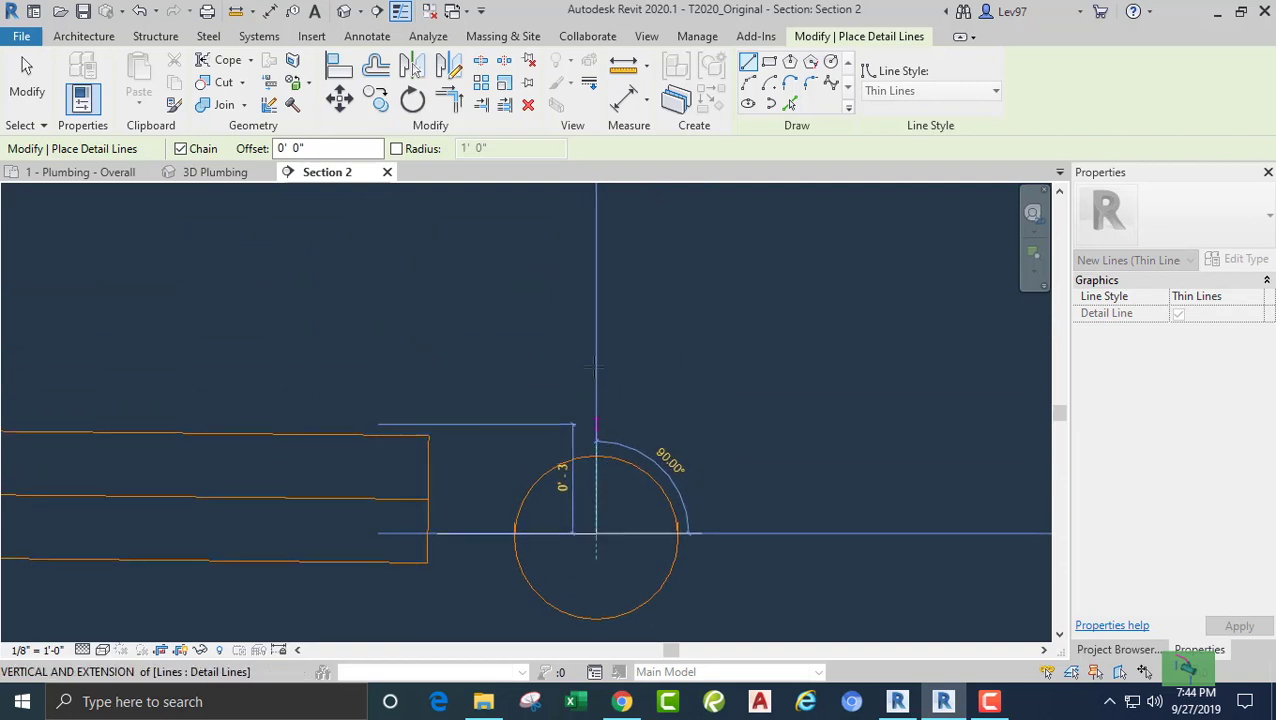
pyautogui.click(597, 284)
pyautogui.press('Escape')
pyautogui.press('Escape')
pyautogui.moveTo(491, 296); pyautogui.dragTo(507, 334, button='middle')
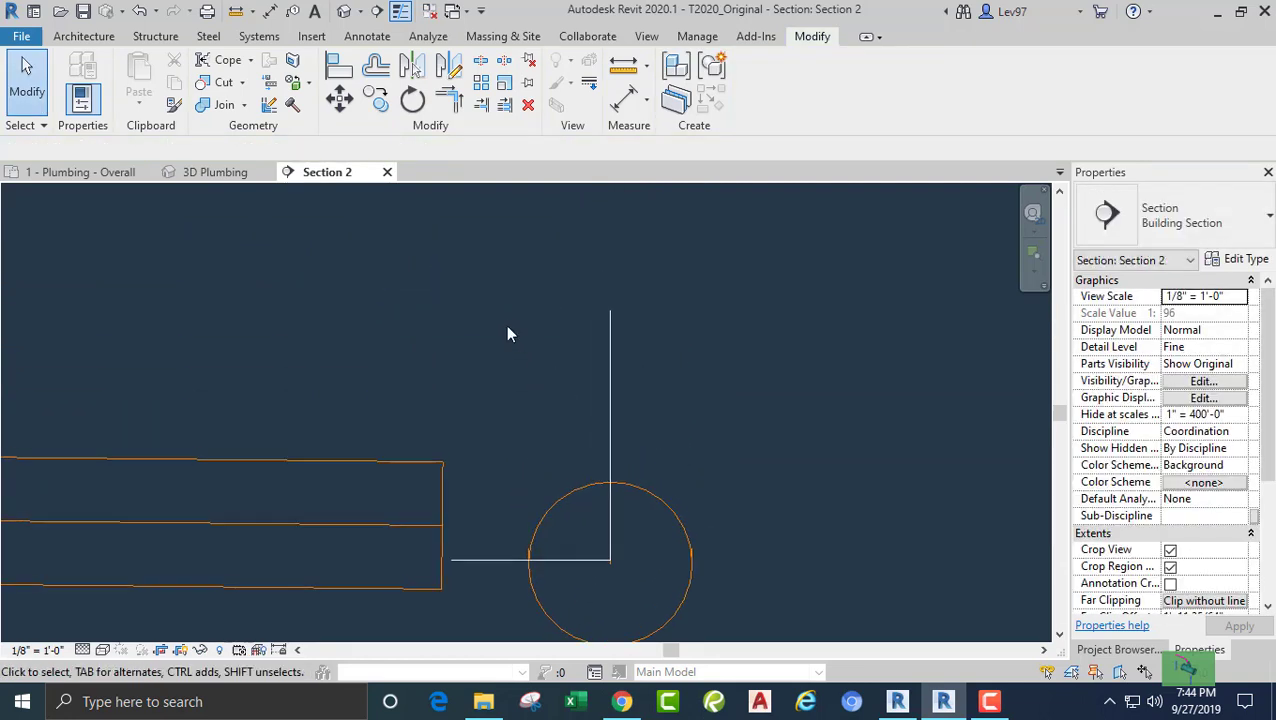
# Extend the sloped branch pipe to the vertical detail line through the main pipe's center.
pyautogui.click(481, 104)
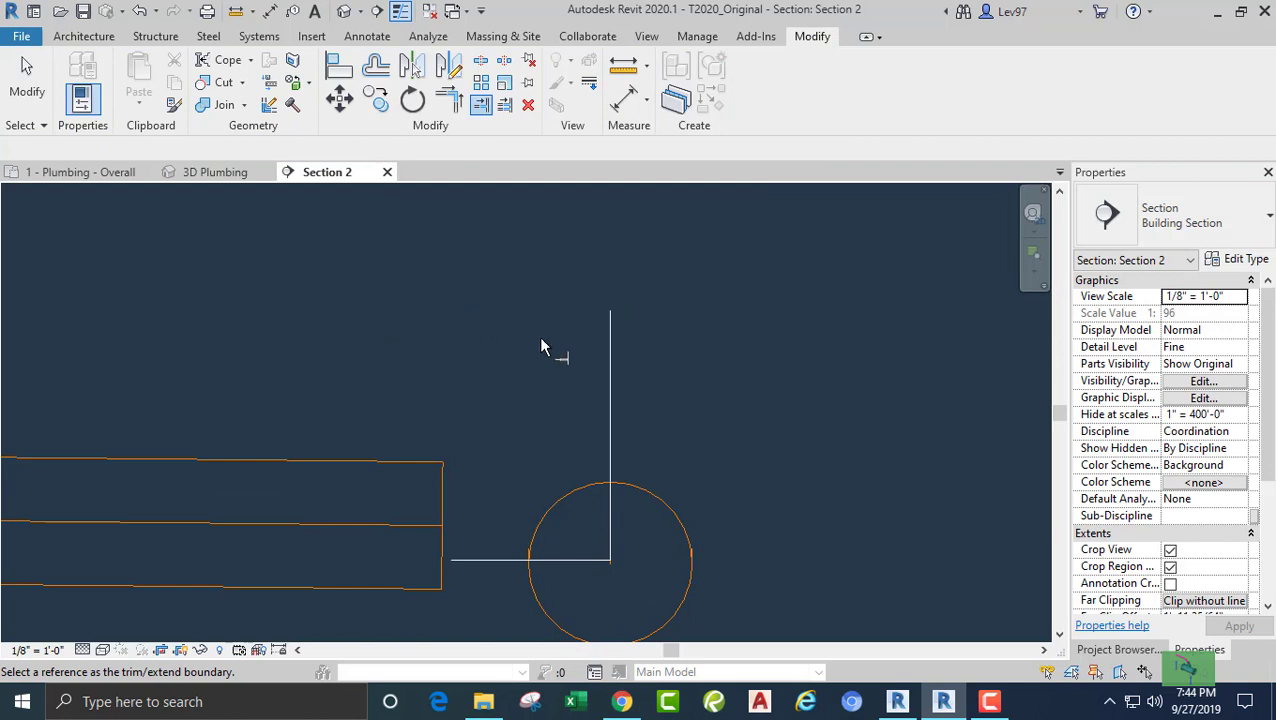
pyautogui.click(347, 462)
pyautogui.press('Escape')
pyautogui.press('Escape')
# Select the branch piping and nudge it down to bring its end centerline onto the horizontal detail line at the main's center.
pyautogui.moveTo(336, 402); pyautogui.dragTo(315, 228, button='middle')
pyautogui.scroll(2, 481, 386)
pyautogui.scroll(-6, 393, 362)
pyautogui.moveTo(264, 440); pyautogui.dragTo(650, 520, button='middle')
pyautogui.moveTo(476, 498); pyautogui.dragTo(211, 343)
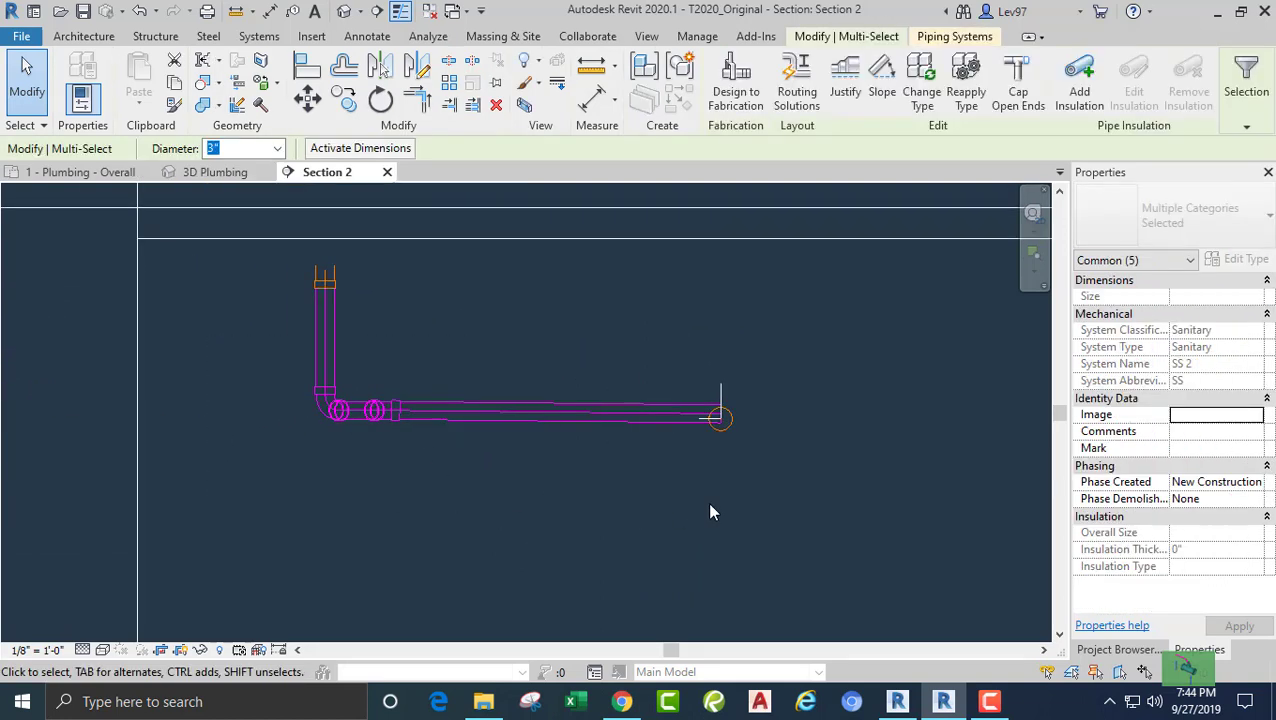
pyautogui.moveTo(710, 512); pyautogui.dragTo(373, 515, button='middle')
pyautogui.scroll(5, 293, 481)
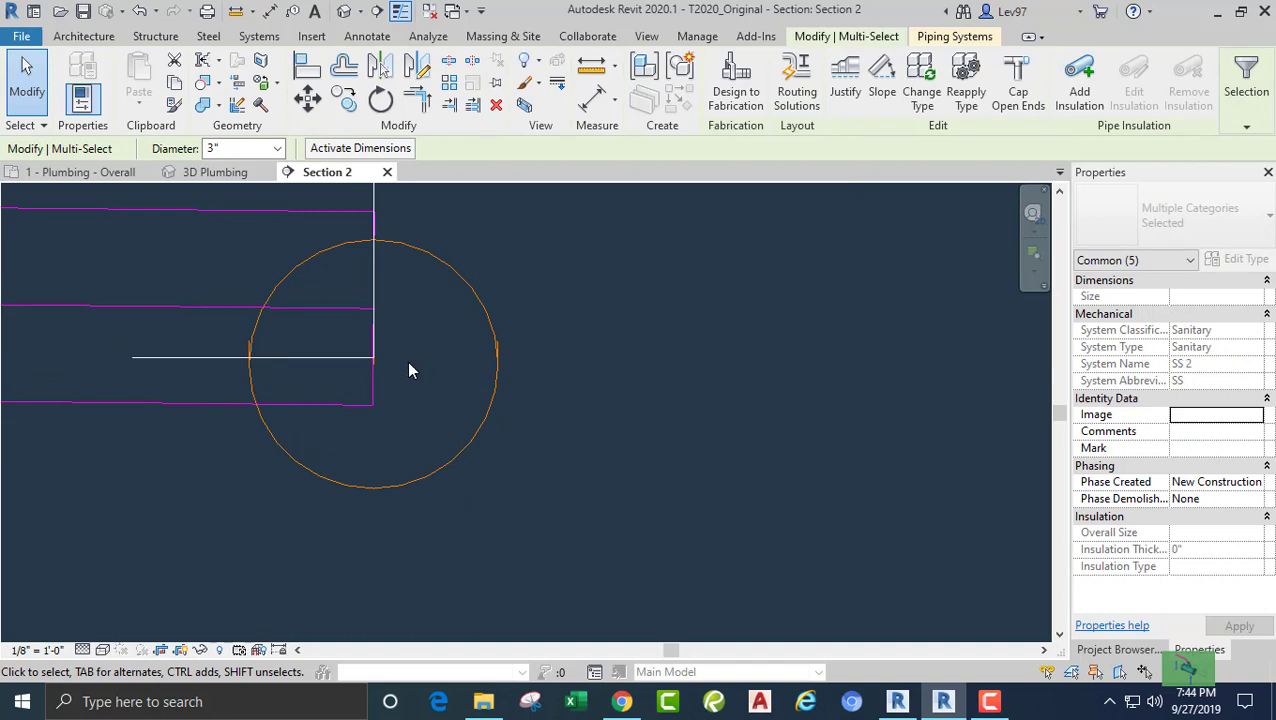
pyautogui.press('Down')
pyautogui.press('Down')
pyautogui.press('Down')
pyautogui.press('Down')
pyautogui.press('Down')
pyautogui.press('Down')
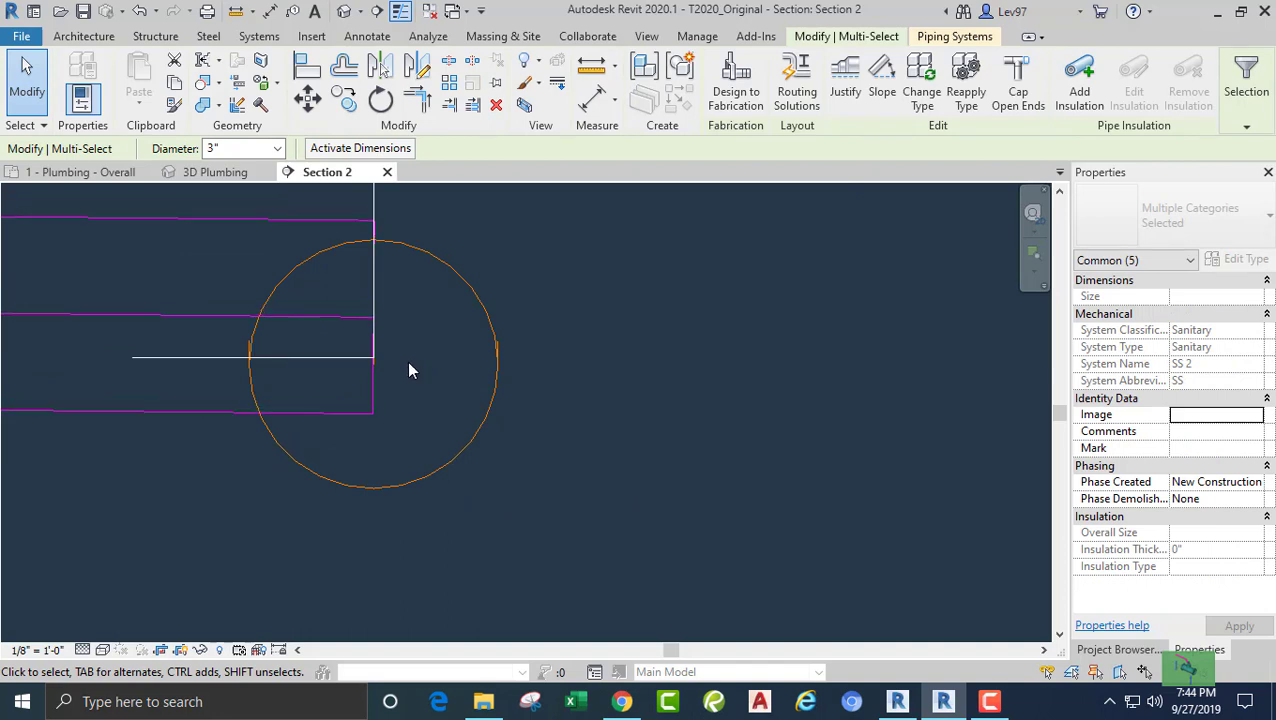
pyautogui.scroll(5, 400, 362)
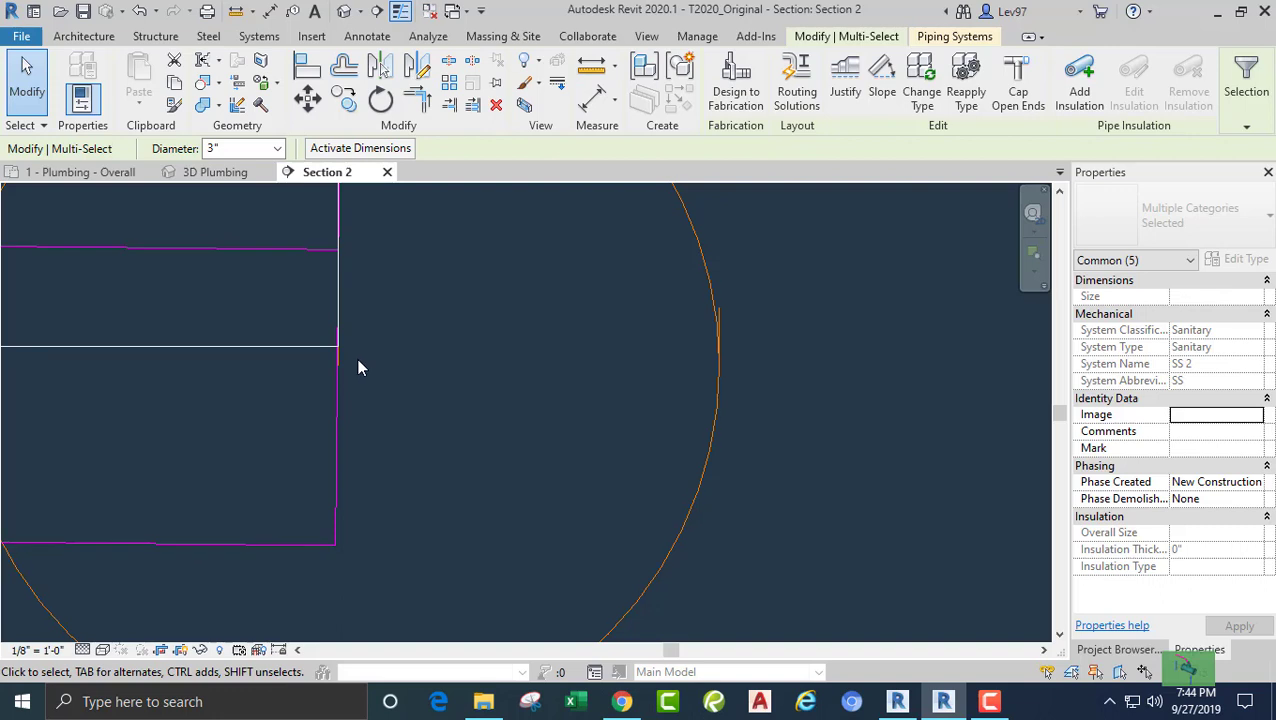
pyautogui.scroll(-3, 360, 368)
pyautogui.press('Down')
pyautogui.press('Down')
pyautogui.press('Down')
pyautogui.press('Down')
pyautogui.press('Down')
pyautogui.press('Down')
pyautogui.press('Down')
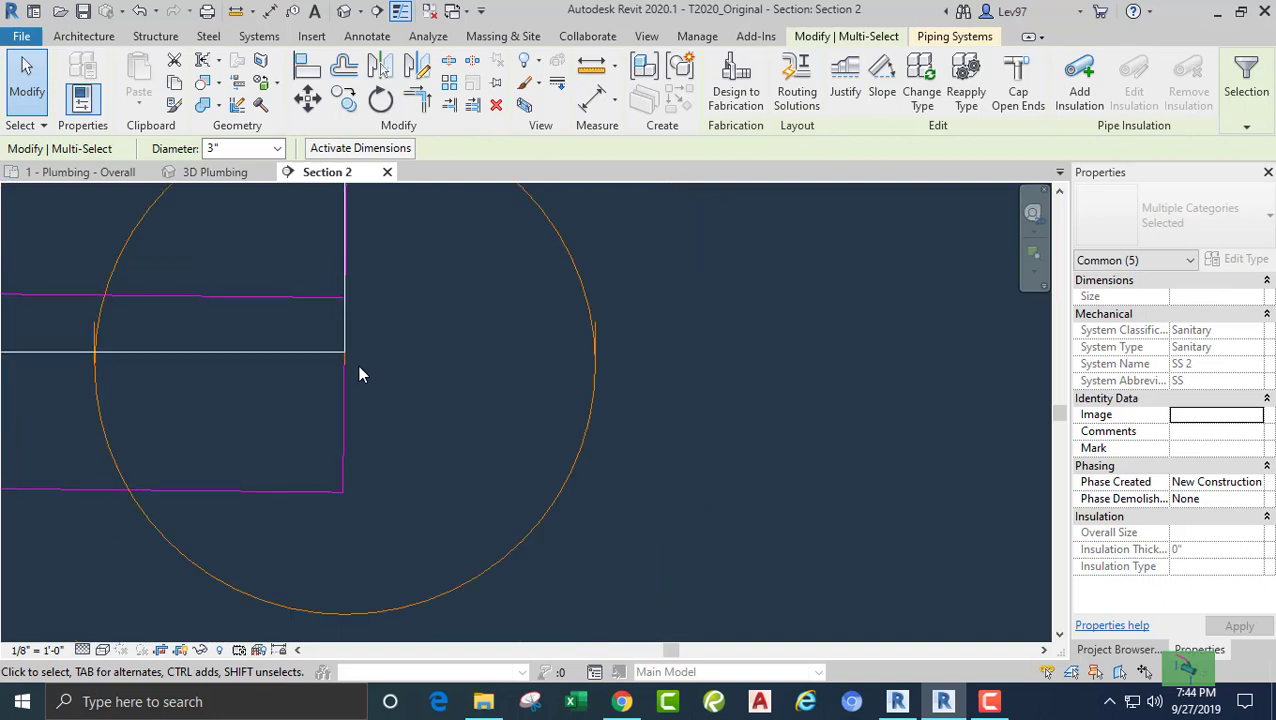
# Continue nudging the selected branch piping down until its end centerline meets the horizontal detail line.
pyautogui.press('Down')
pyautogui.press('Down')
pyautogui.press('Down')
pyautogui.press('Down')
pyautogui.press('Down')
pyautogui.press('Down')
pyautogui.press('Down')
pyautogui.press('Down')
pyautogui.press('Down')
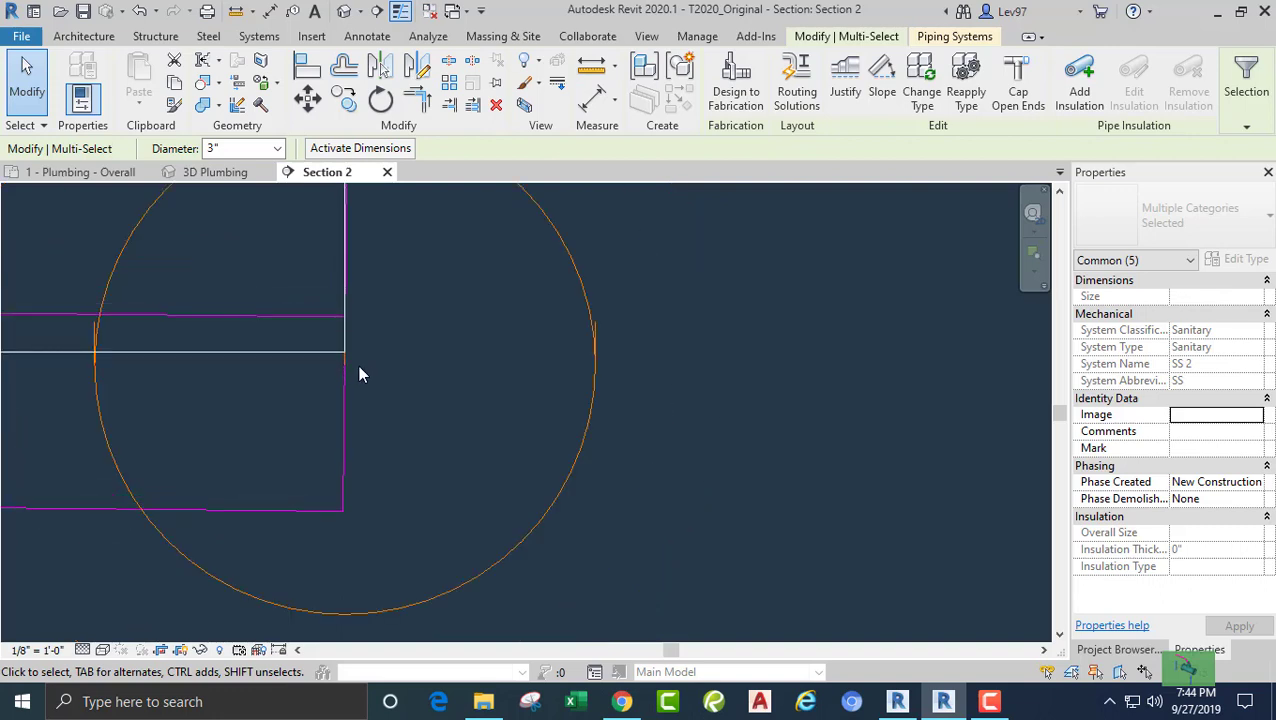
pyautogui.press('Down')
pyautogui.press('Down')
pyautogui.press('Down')
pyautogui.press('Down')
pyautogui.press('Down')
pyautogui.press('Down')
pyautogui.press('Down')
pyautogui.press('Down')
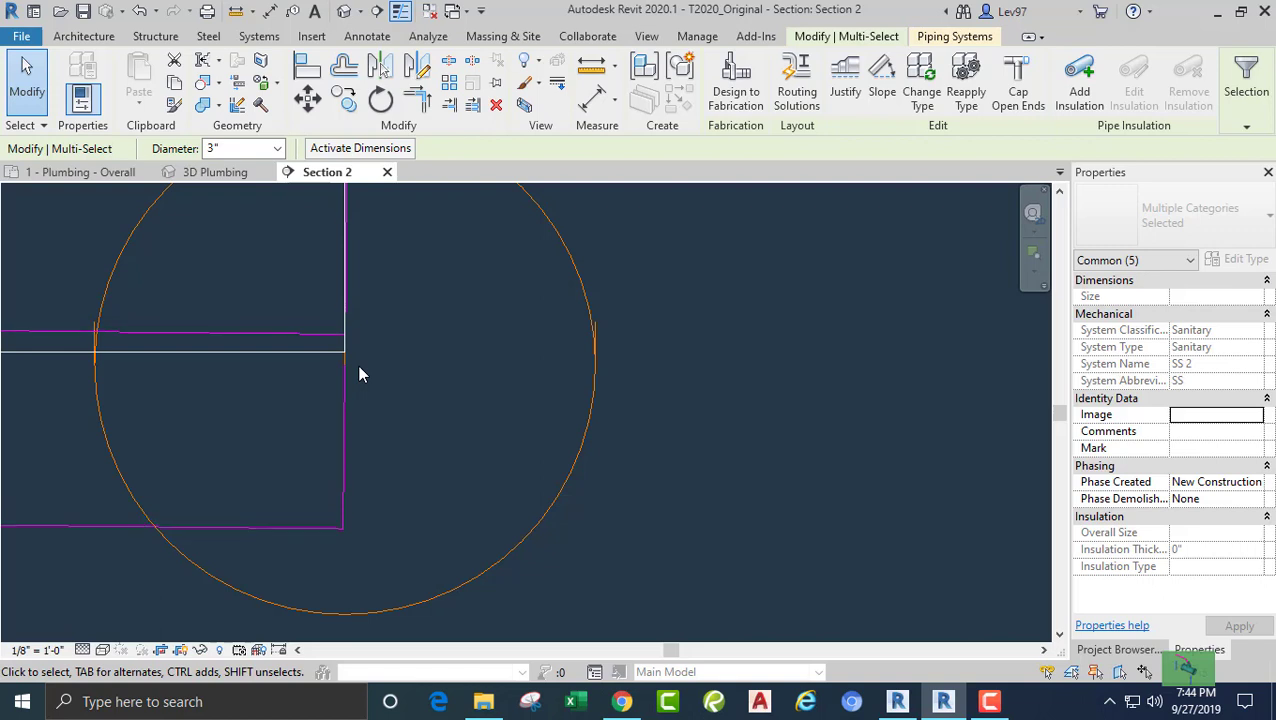
pyautogui.press('Down')
pyautogui.press('Down')
pyautogui.press('Down')
pyautogui.press('Down')
pyautogui.press('Down')
pyautogui.press('Down')
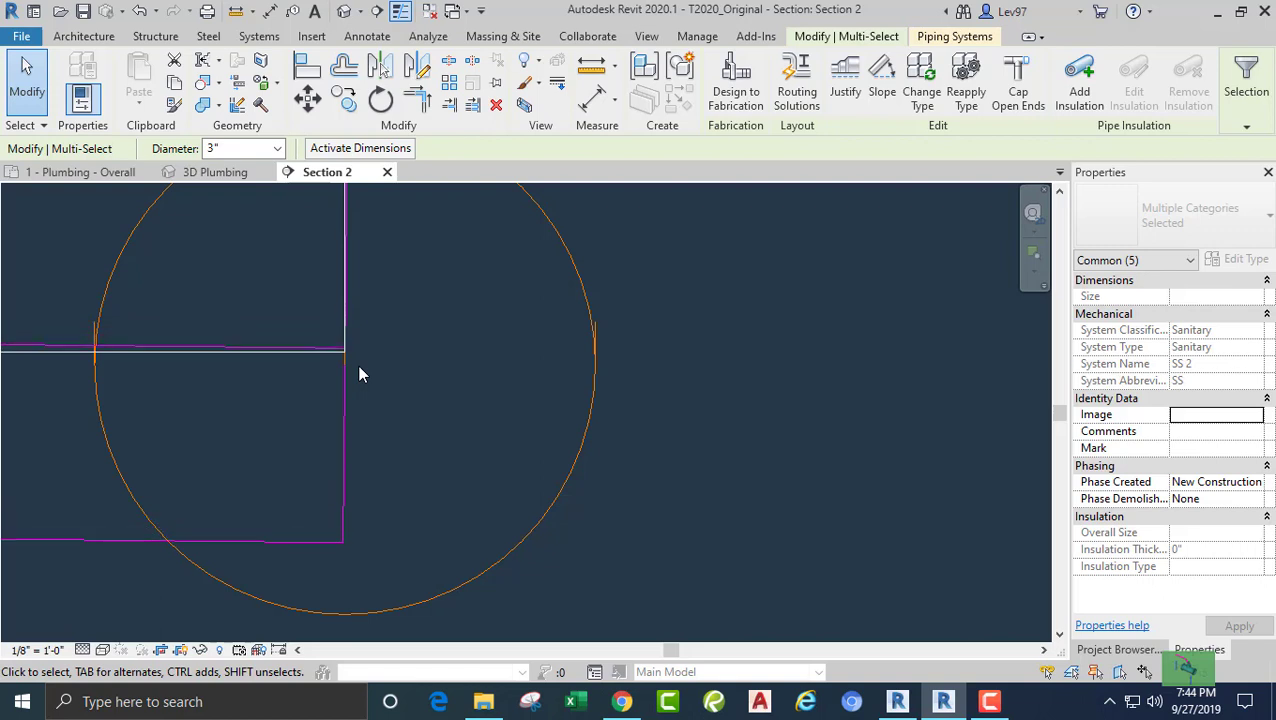
pyautogui.scroll(1, 341, 352)
pyautogui.scroll(1, 341, 352)
pyautogui.press('Down')
pyautogui.press('Down')
pyautogui.press('Down')
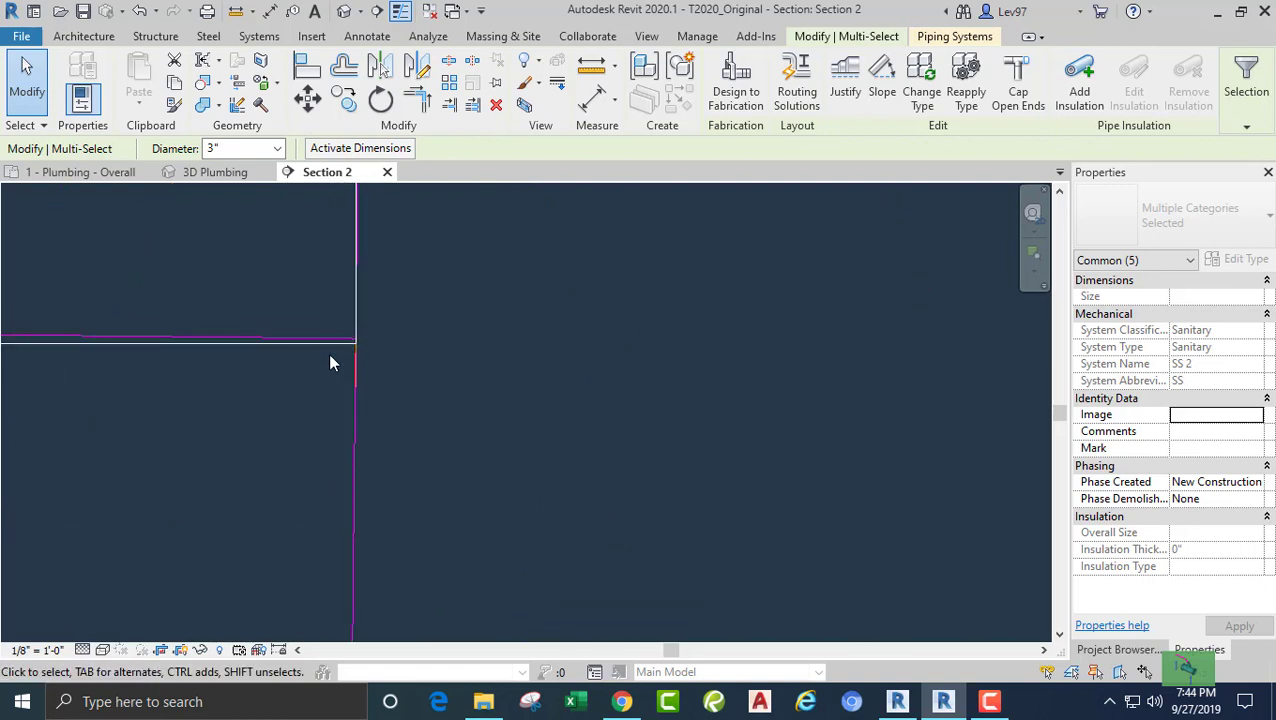
pyautogui.press('Escape')
# Move the vertical detail line from the main pipe's center back along the branch, clear of the main pipe.
pyautogui.scroll(-3, 330, 363)
pyautogui.moveTo(293, 405); pyautogui.dragTo(486, 493, button='middle')
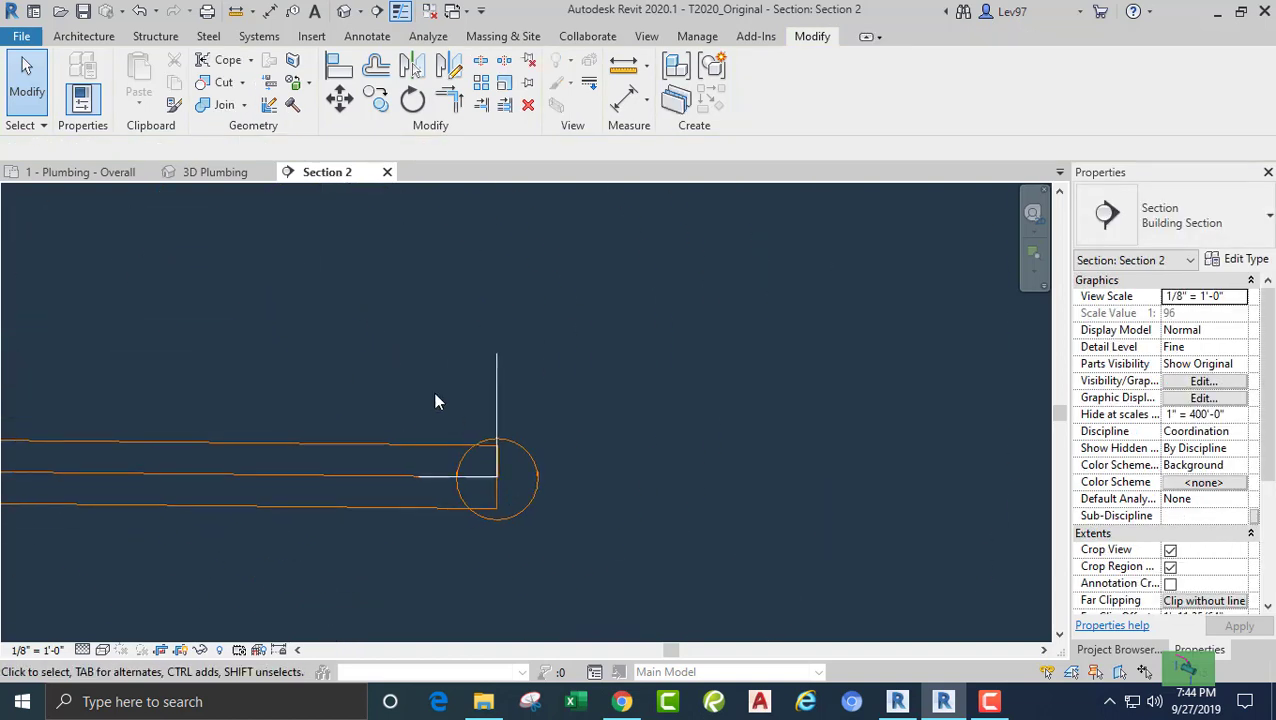
pyautogui.click(496, 381)
pyautogui.moveTo(498, 381); pyautogui.dragTo(391, 396)
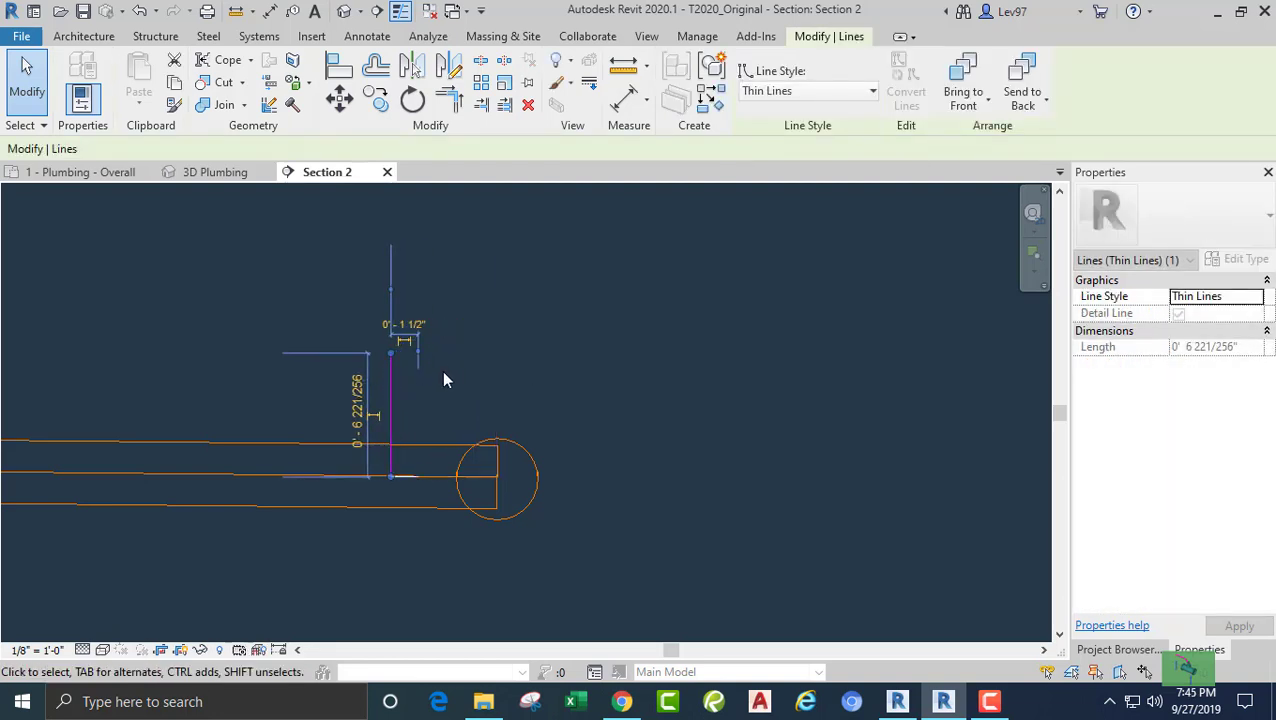
pyautogui.click(449, 368)
pyautogui.moveTo(461, 365); pyautogui.dragTo(503, 394, button='middle')
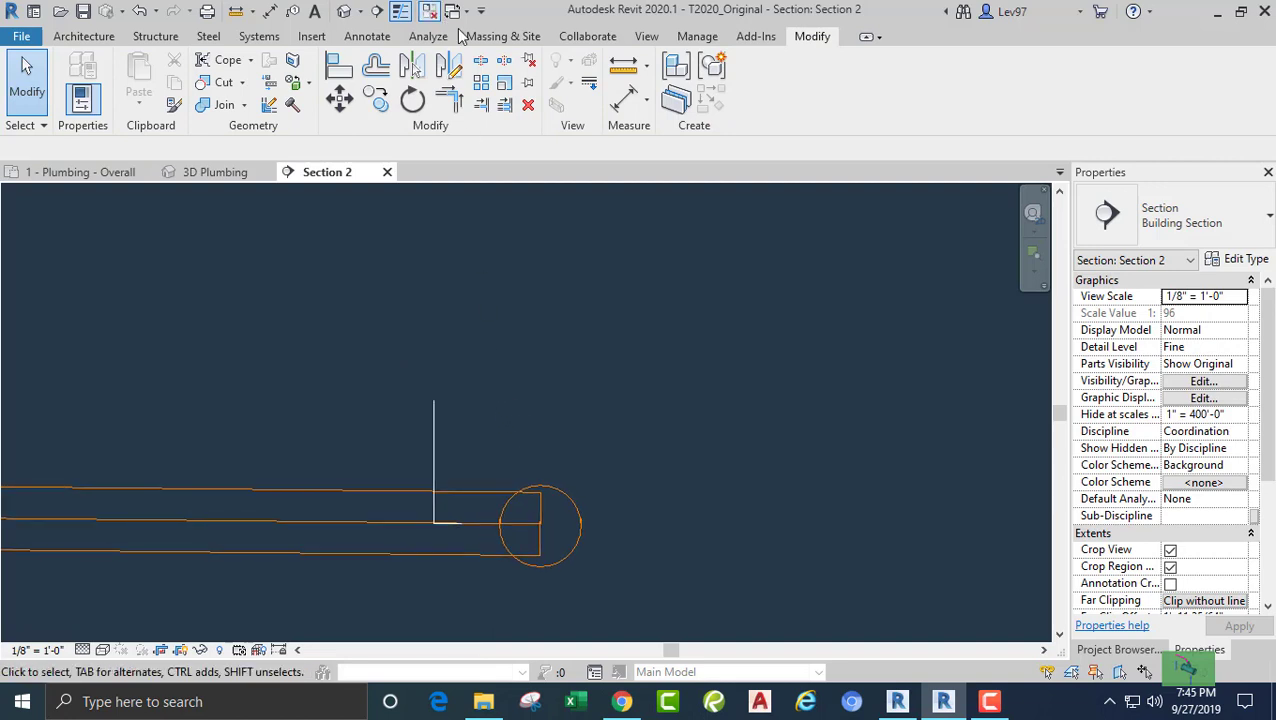
# Trim the sloped branch pipe back to the relocated vertical detail line, short of the main pipe.
pyautogui.click(484, 107)
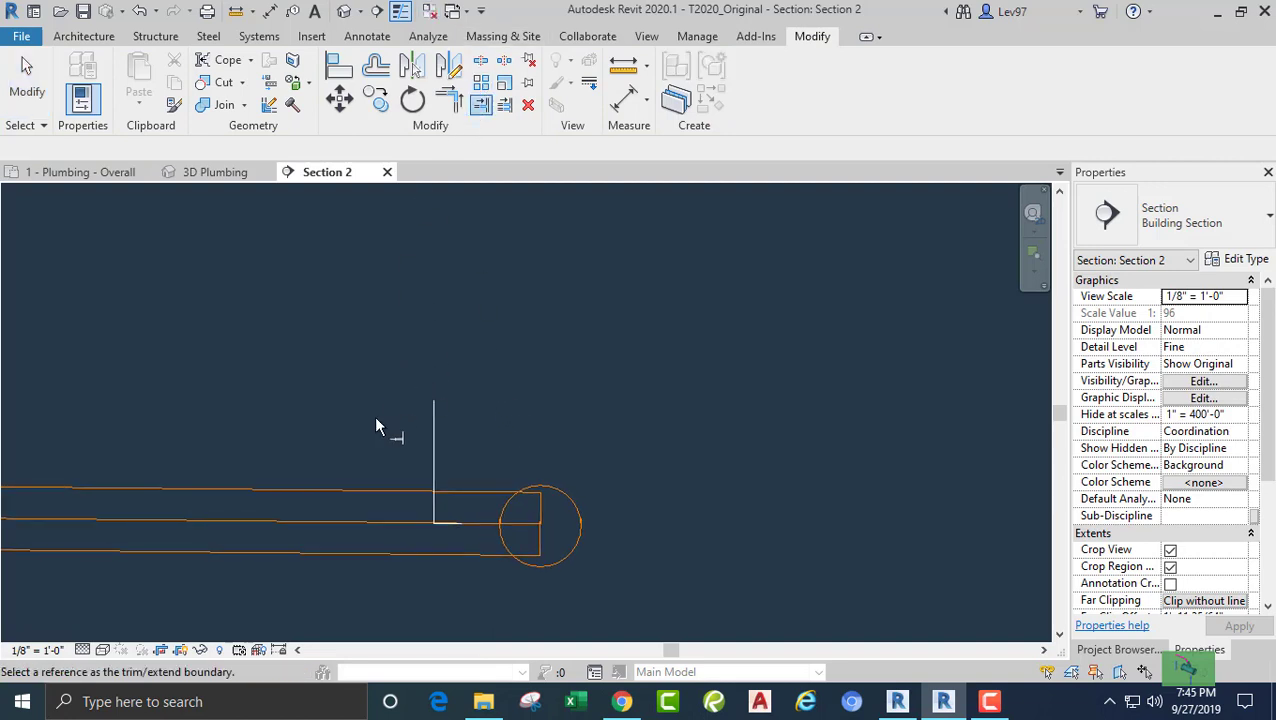
pyautogui.click(372, 490)
pyautogui.press('Escape')
# Delete both detail lines from the section.
pyautogui.press('Tab')
pyautogui.click(434, 440)
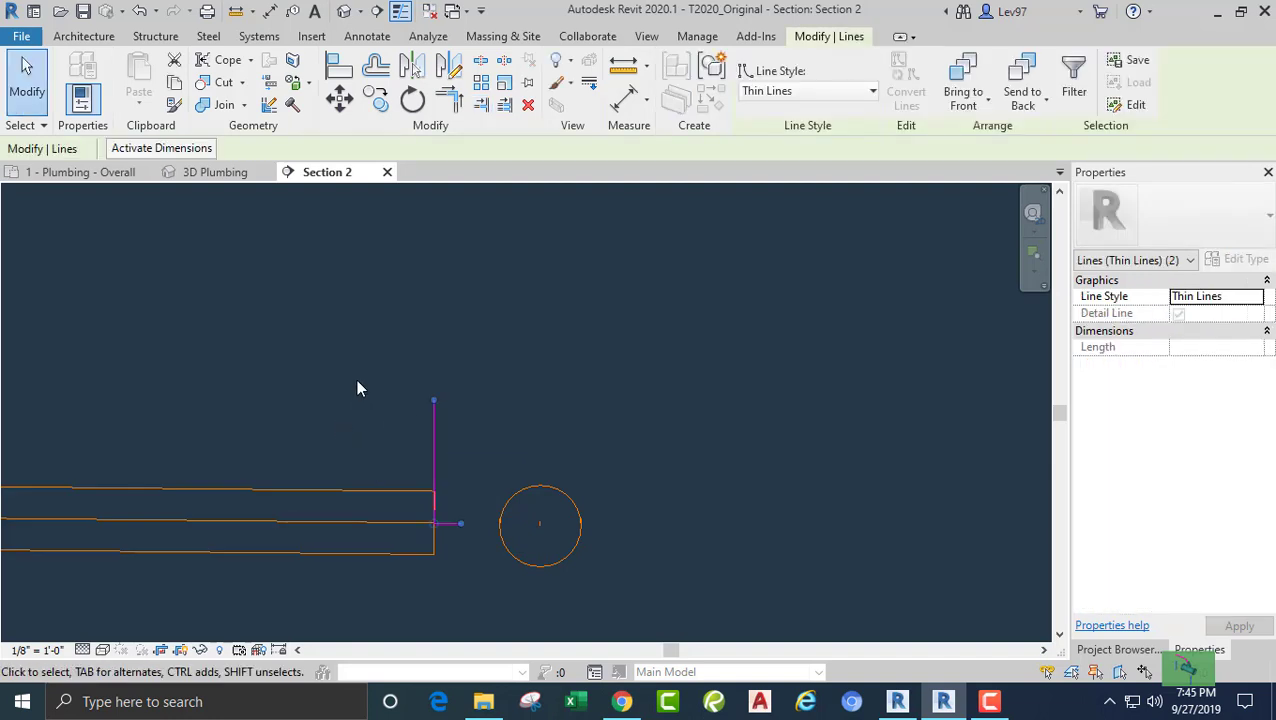
pyautogui.press('Delete')
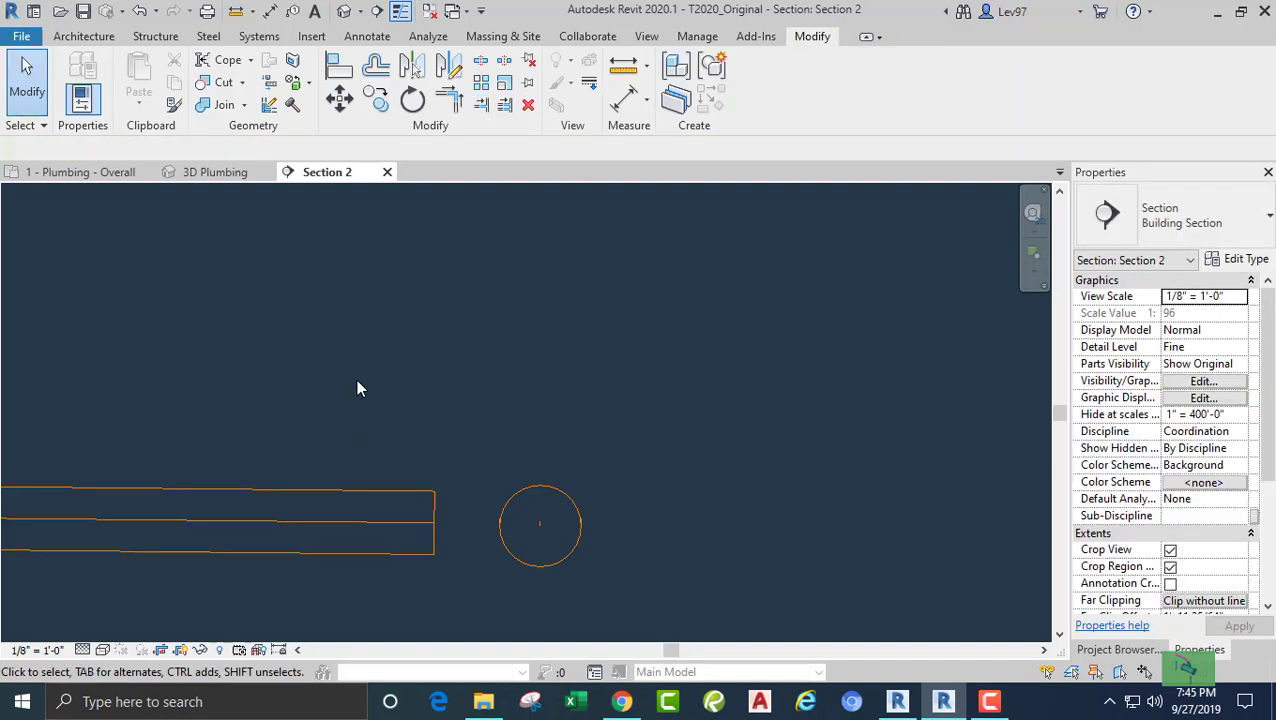
# In the 1 - Plumbing - Overall floor plan, connect the open end of the branch pipe to the sanitary main.
pyautogui.click(75, 173)
pyautogui.moveTo(308, 348); pyautogui.dragTo(148, 313, button='middle')
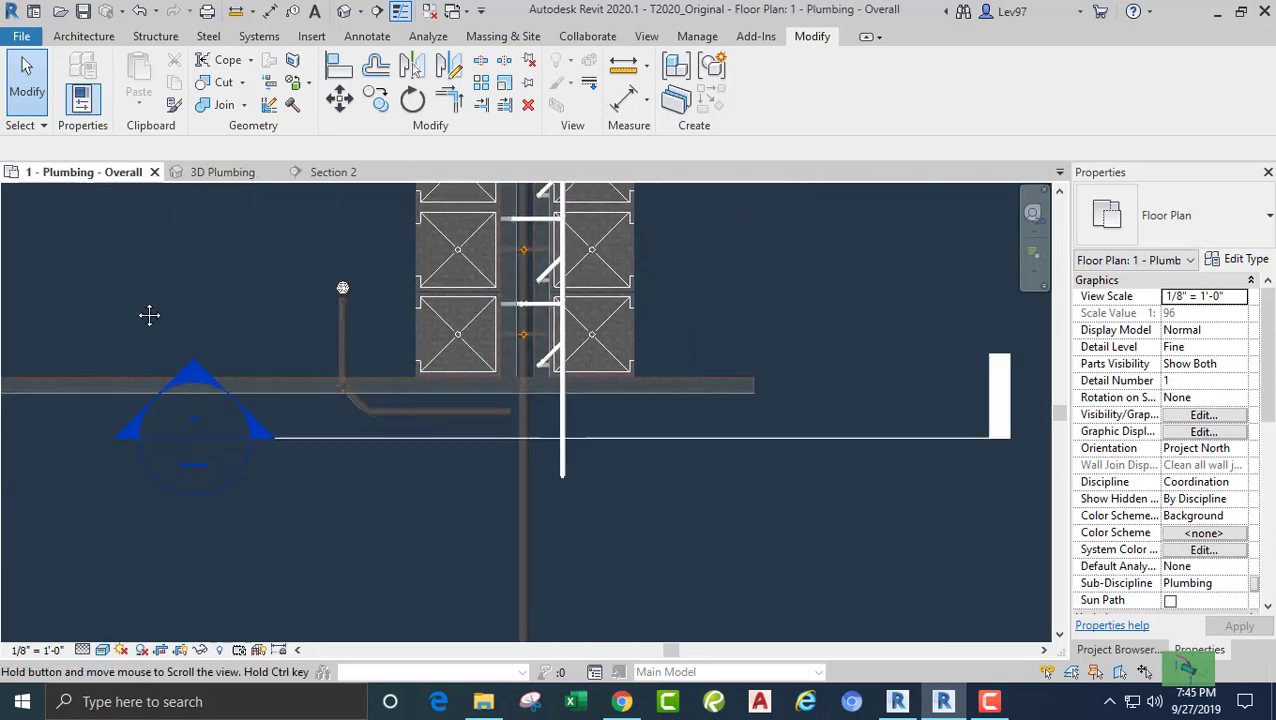
pyautogui.scroll(5, 436, 439)
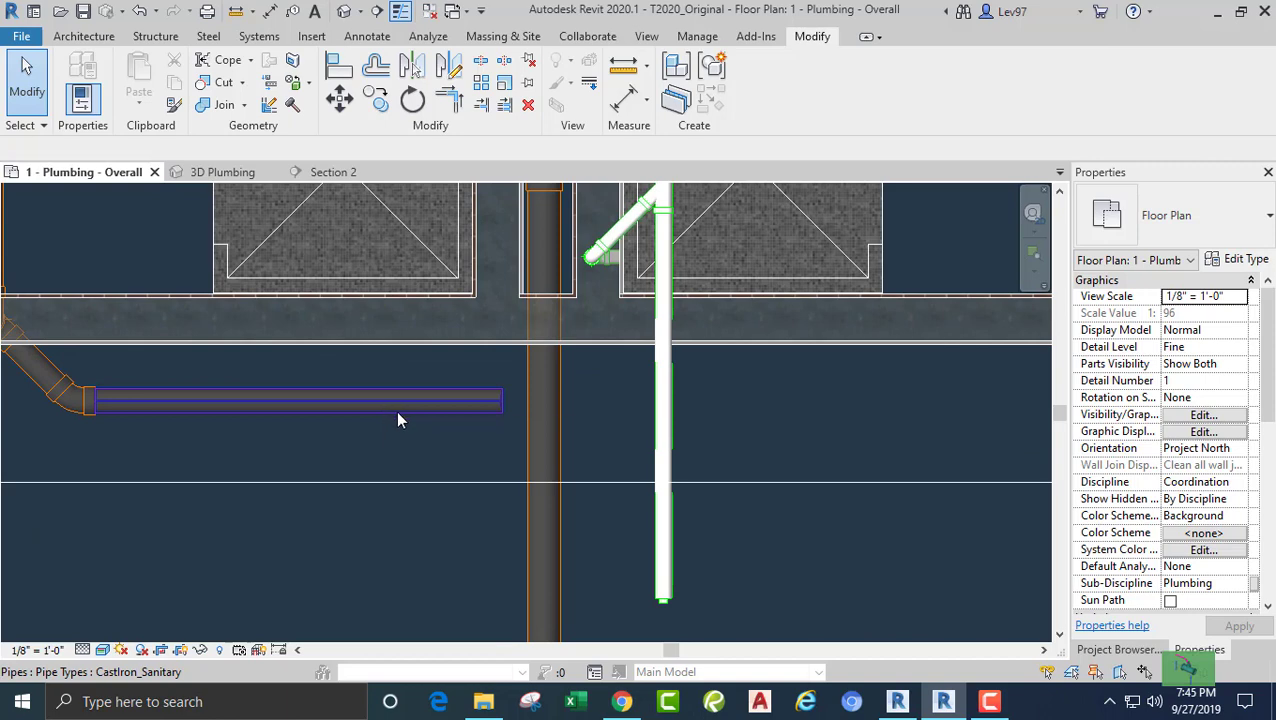
pyautogui.click(396, 409)
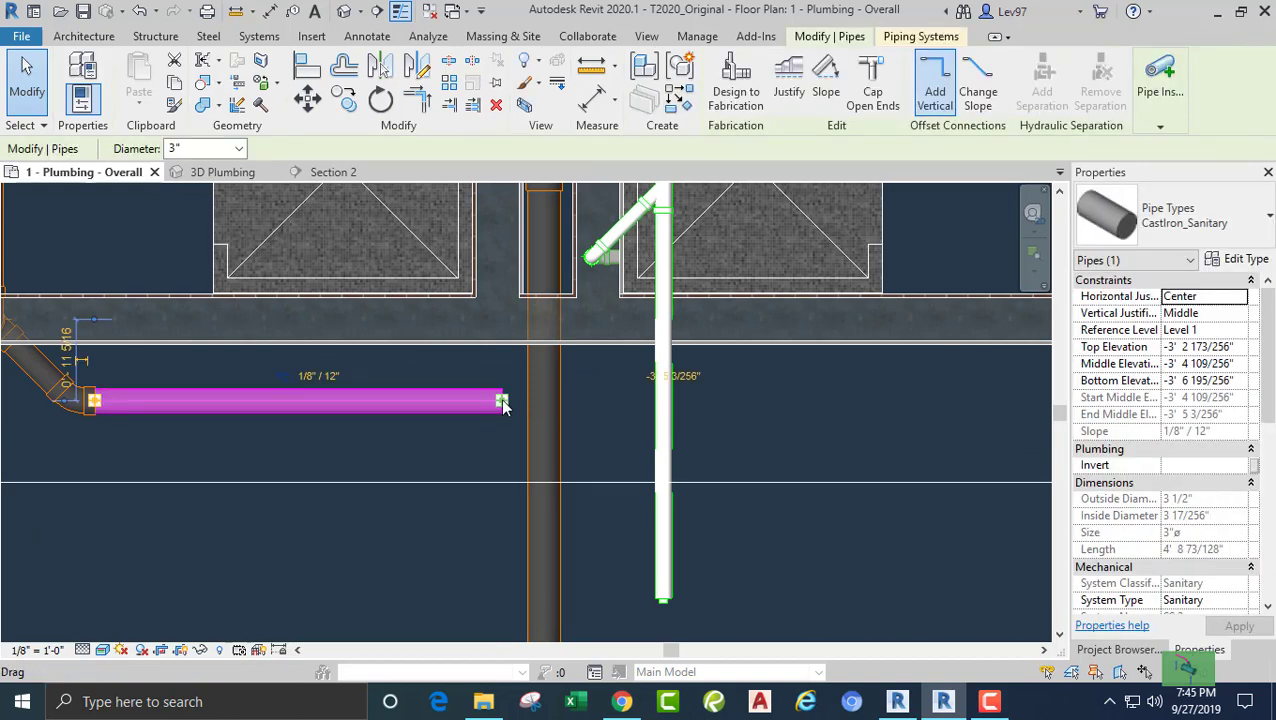
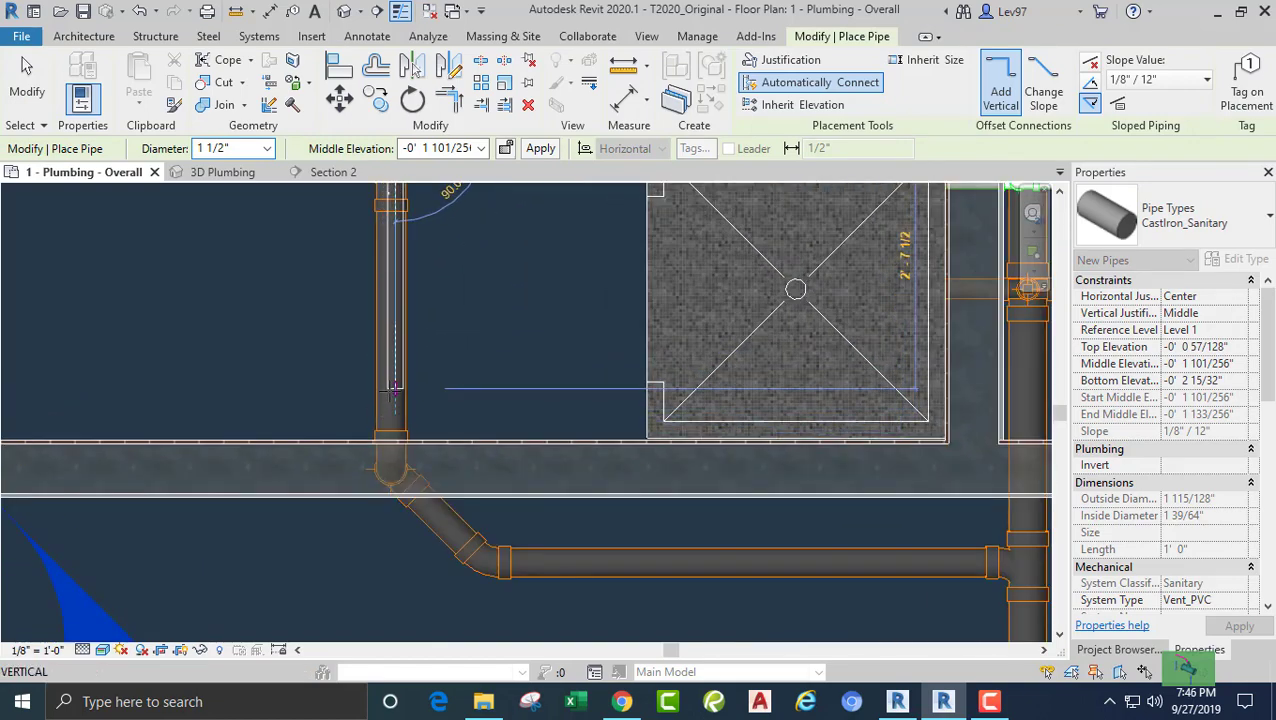
# Draw a 1 1/2" CastIron_Sanitary pipe with a 1/8" / 12" slope from the floor drain toward the wall.
pyautogui.click(394, 395)
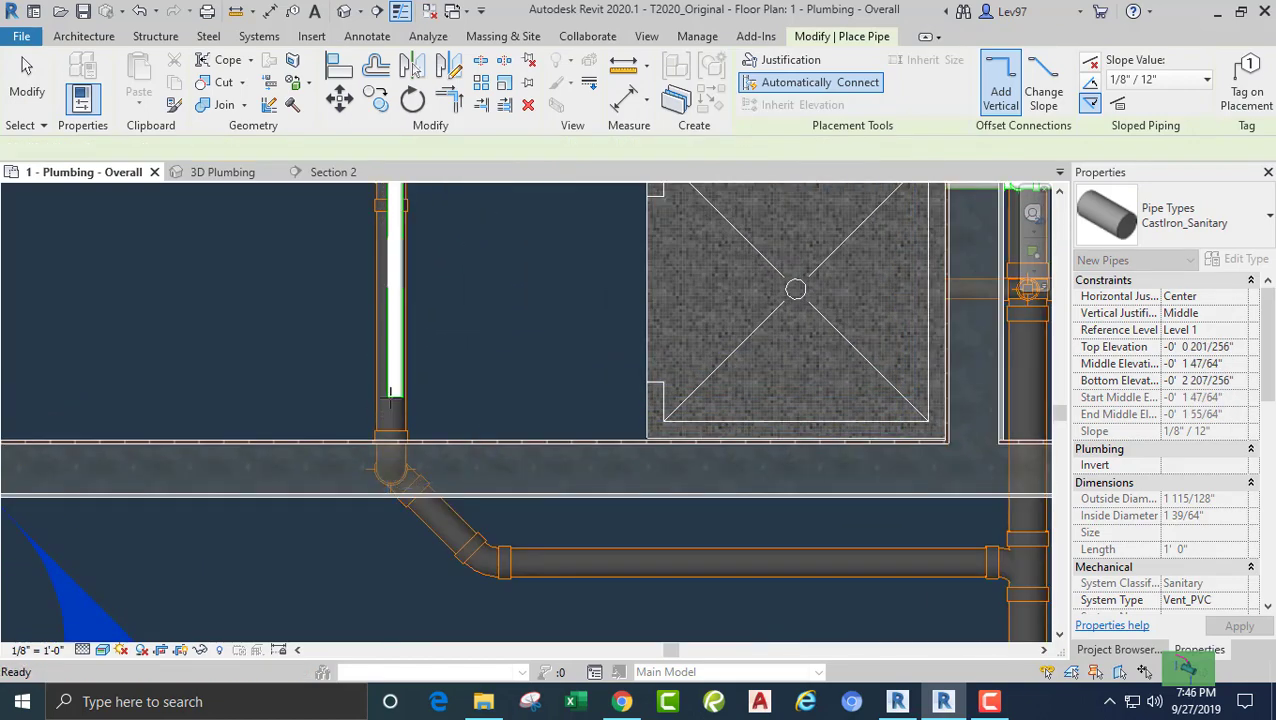
pyautogui.press('Escape')
pyautogui.click(396, 392)
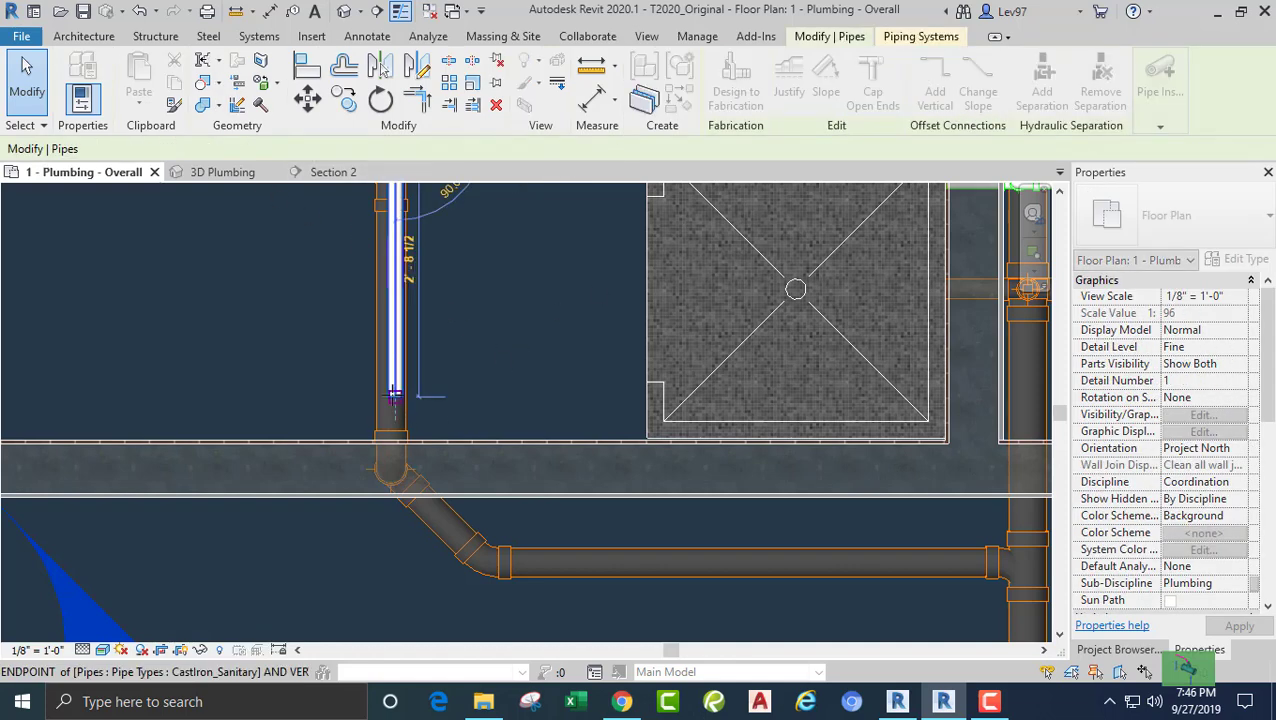
pyautogui.press('Escape')
# Draw a 1 1/2" pipe with slope off from the floor drain's vent connector, about 2'-3 1/2" toward the wall.
pyautogui.moveTo(475, 376); pyautogui.dragTo(507, 465, button='middle')
pyautogui.click(461, 330)
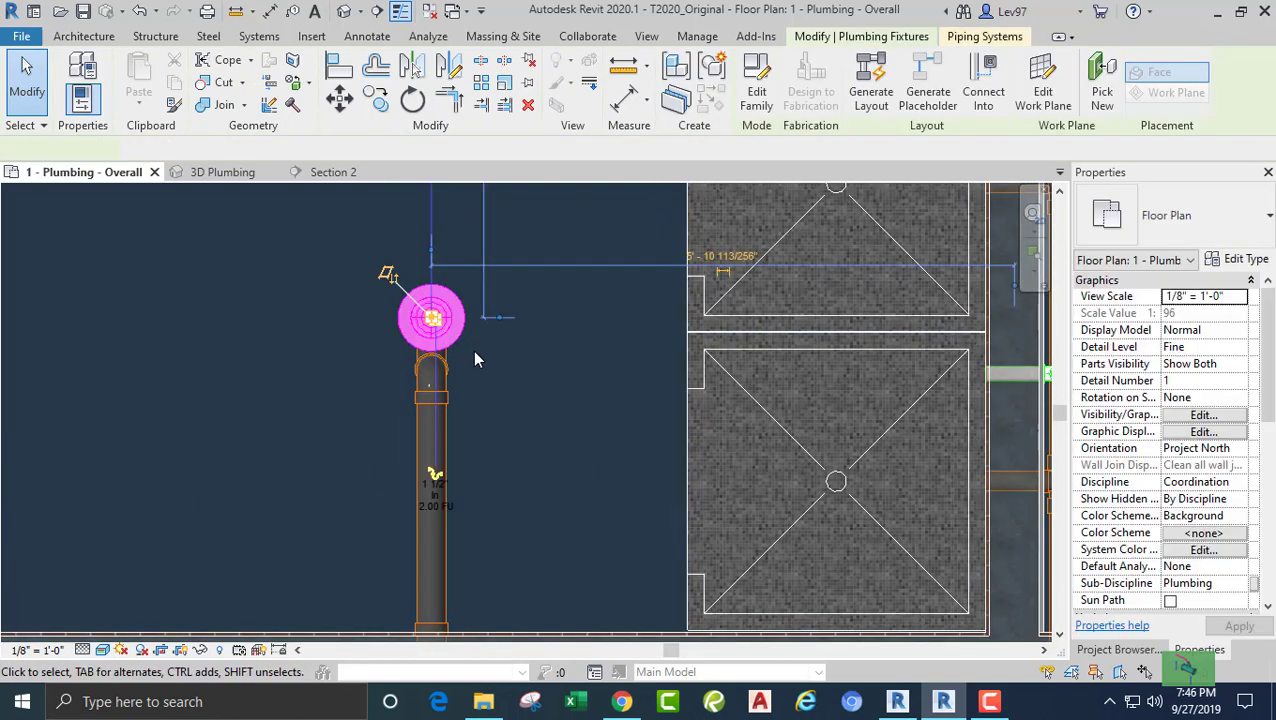
pyautogui.click(434, 487)
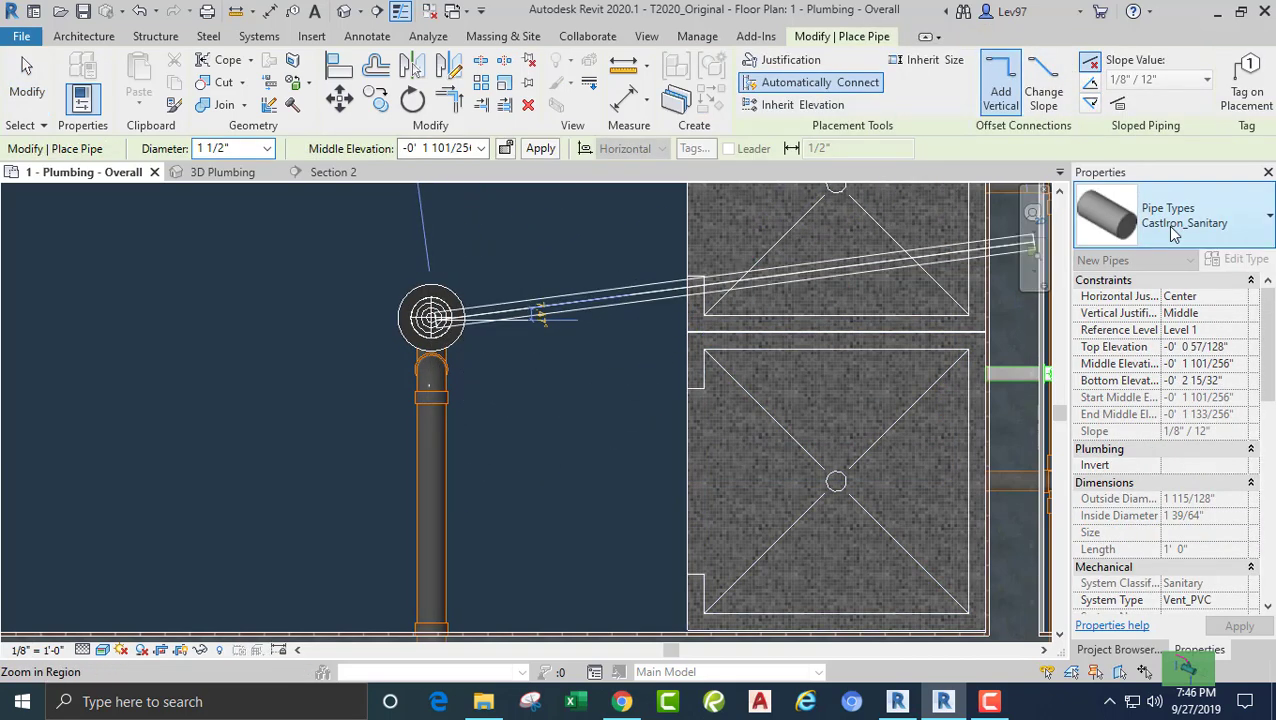
pyautogui.click(436, 545)
pyautogui.press('Escape')
pyautogui.press('Escape')
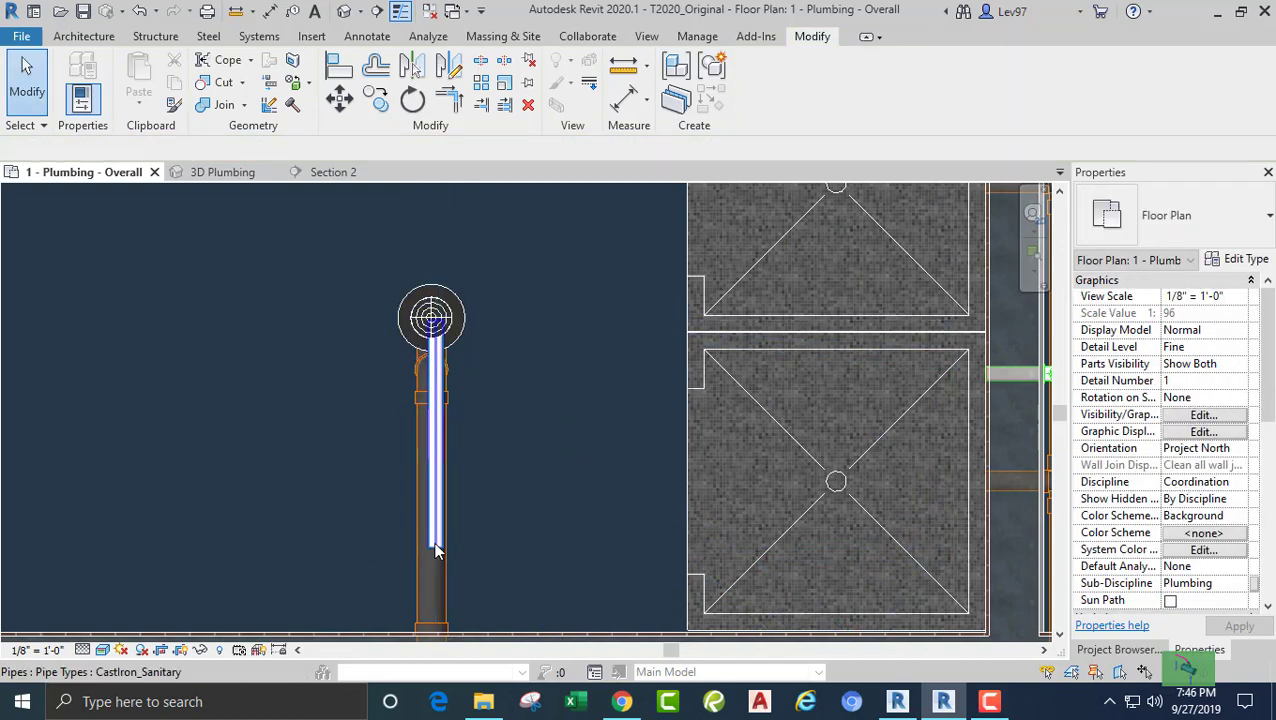
# Change the type of the 1 1/2" pipe from the floor drain to Vent_PVC.
pyautogui.click(436, 550)
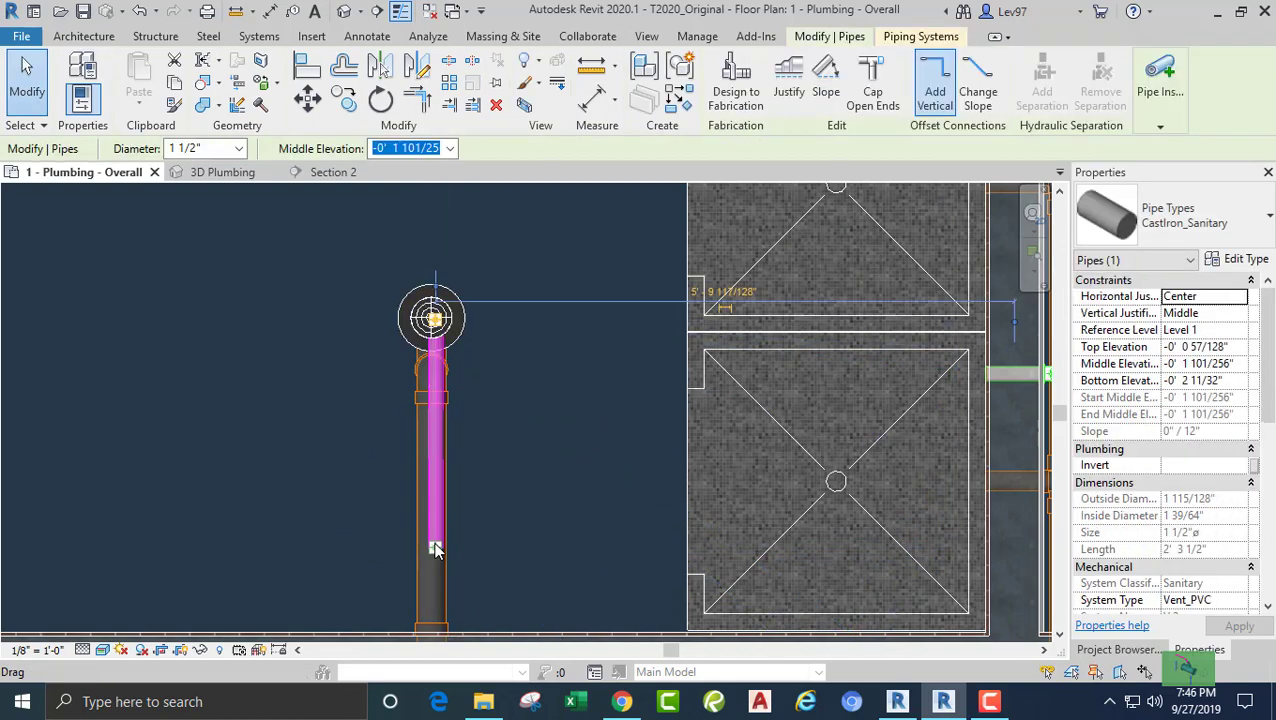
pyautogui.click(1232, 225)
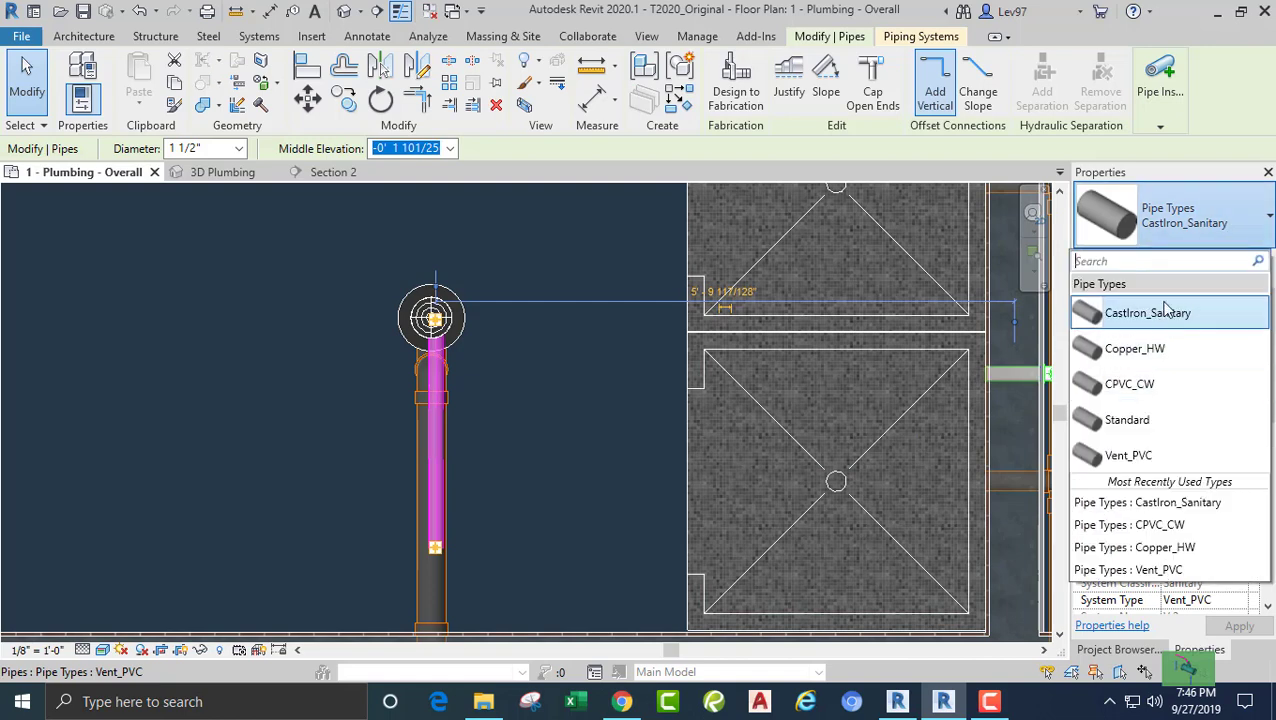
pyautogui.click(1130, 460)
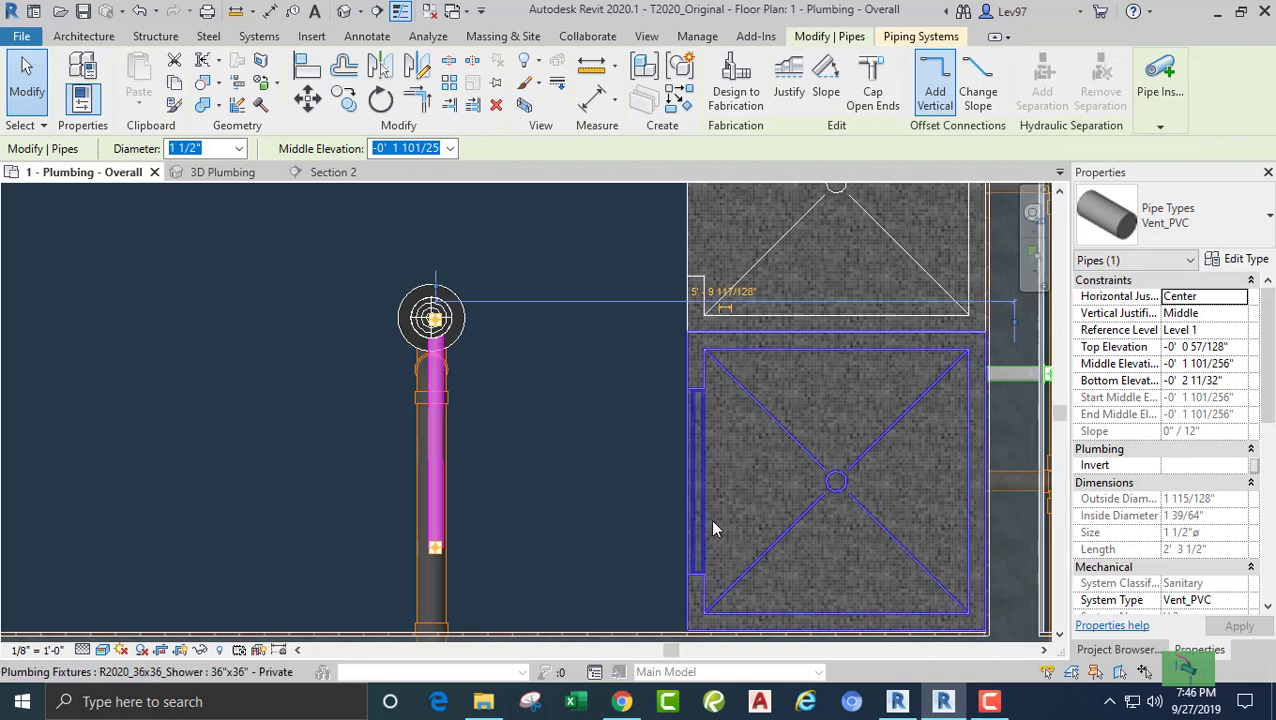
pyautogui.click(560, 486)
# Extend the vent pipe from its open end into the wall and set the middle elevation for the next segment to 11'.
pyautogui.moveTo(563, 490); pyautogui.dragTo(567, 404, button='middle')
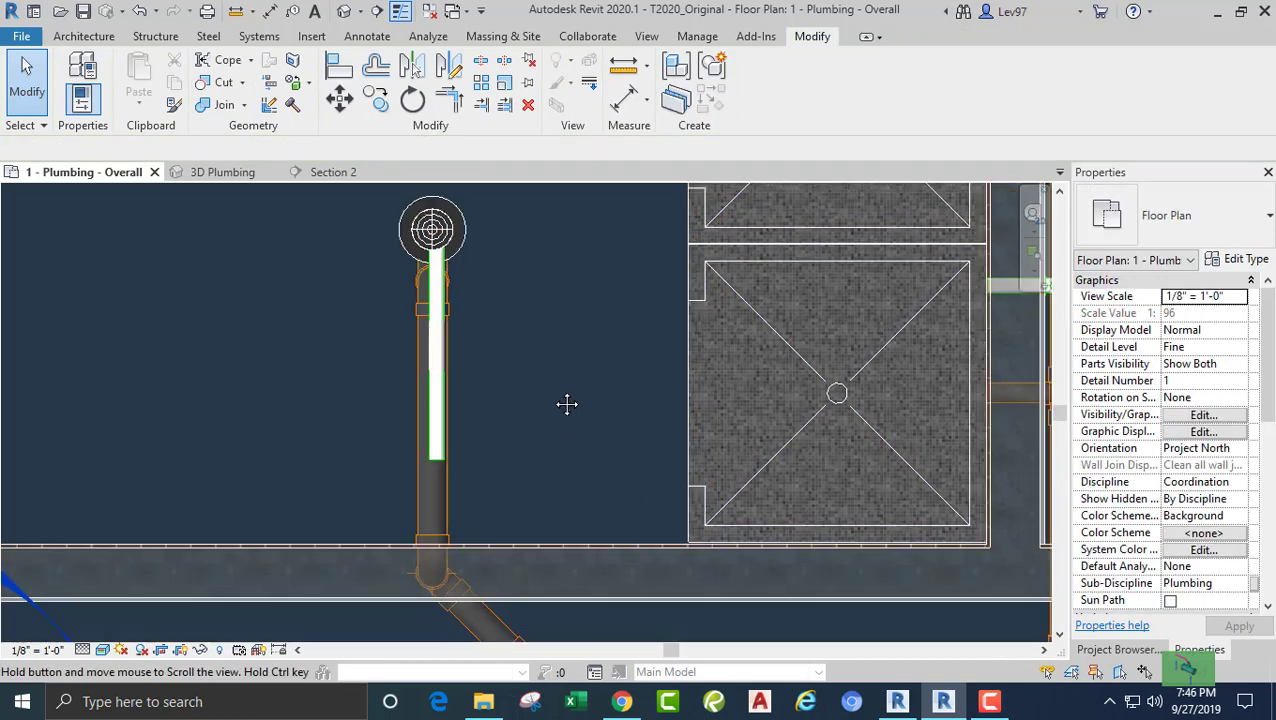
pyautogui.click(440, 418)
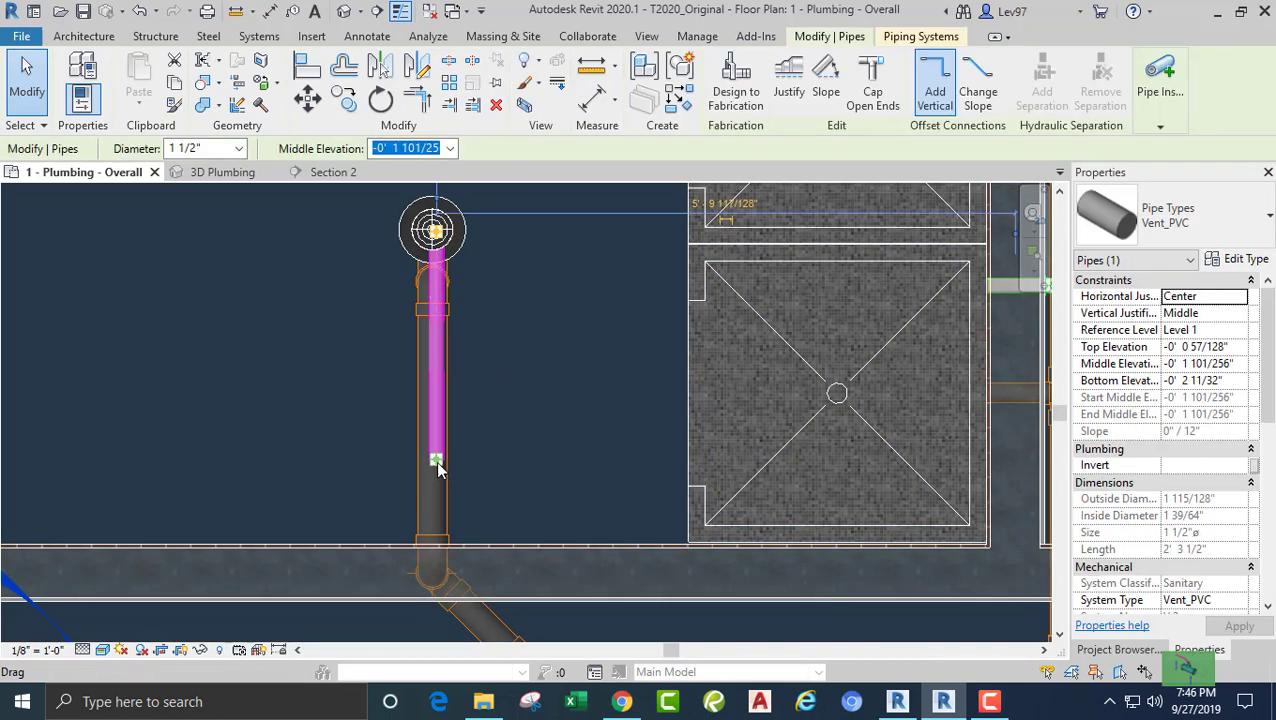
pyautogui.rightClick(436, 461)
pyautogui.click(500, 266)
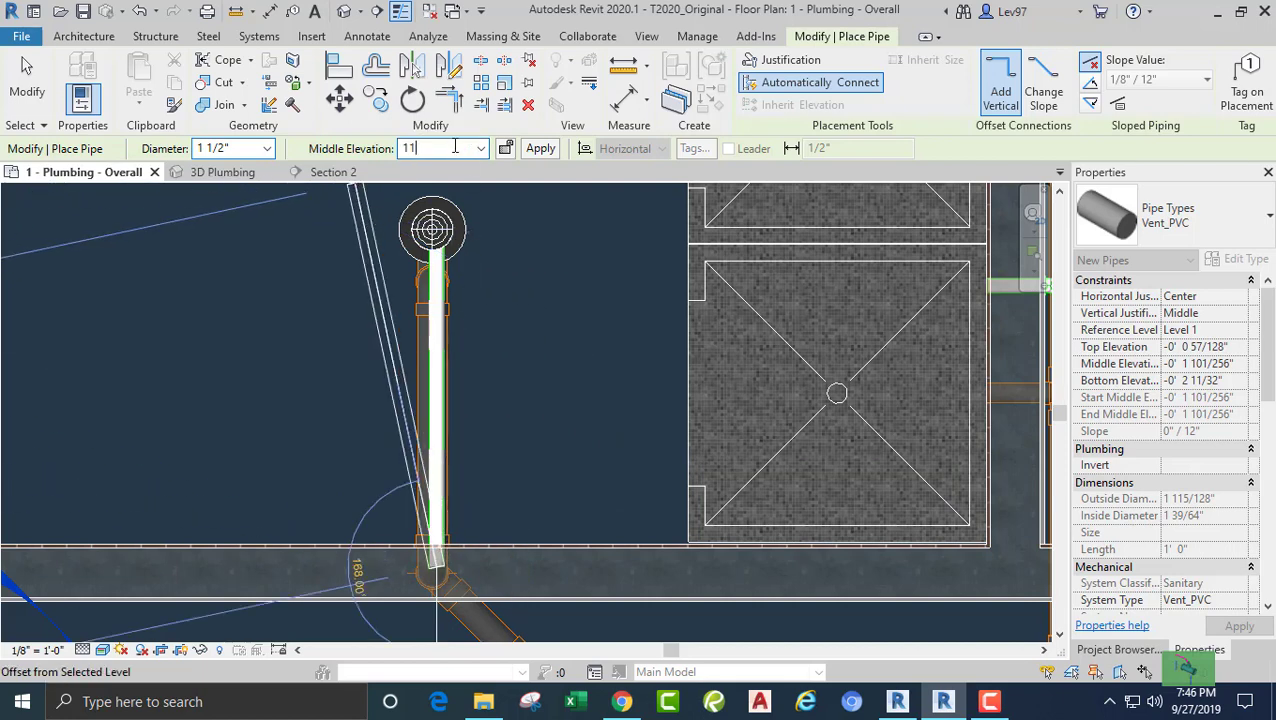
pyautogui.click(454, 147)
pyautogui.write('11')
pyautogui.press('Return')
# Draw the 11' high vent segment from the wall riser straight outward, about 1'-1 1/2" long, past the sanitary branch.
pyautogui.scroll(-3, 556, 527)
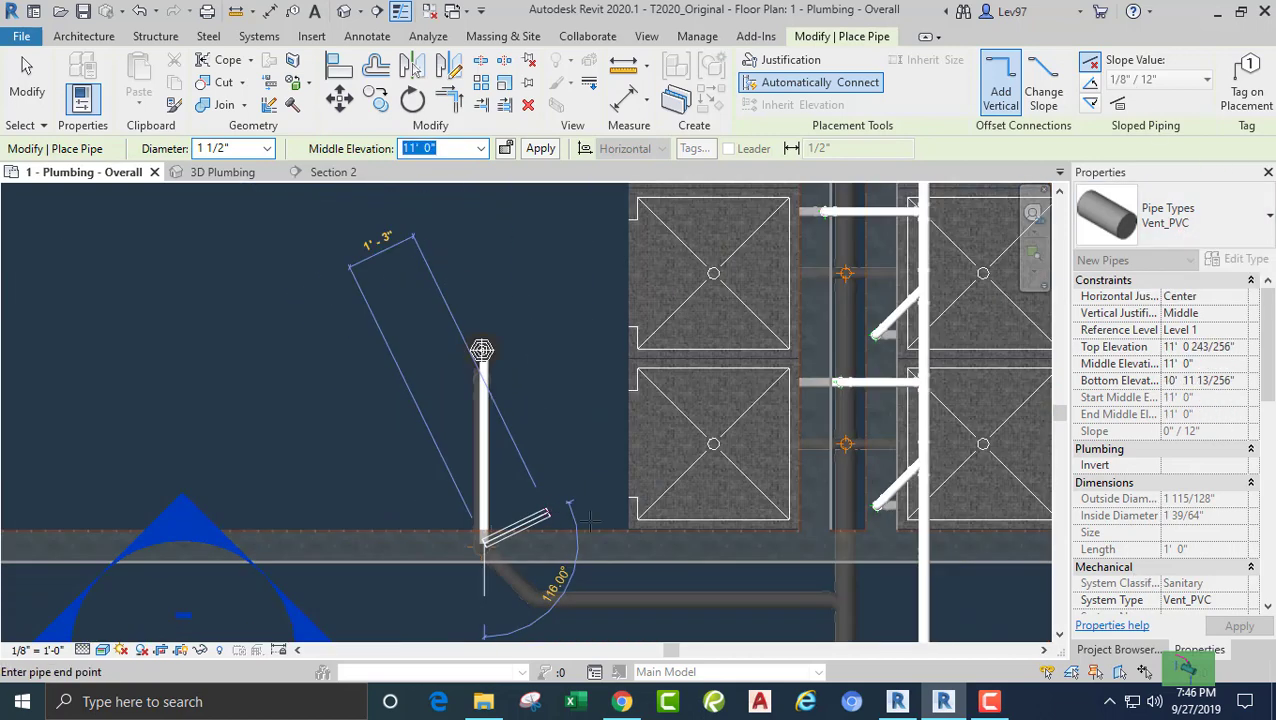
pyautogui.scroll(2, 479, 350)
pyautogui.moveTo(456, 428); pyautogui.dragTo(633, 452, button='middle')
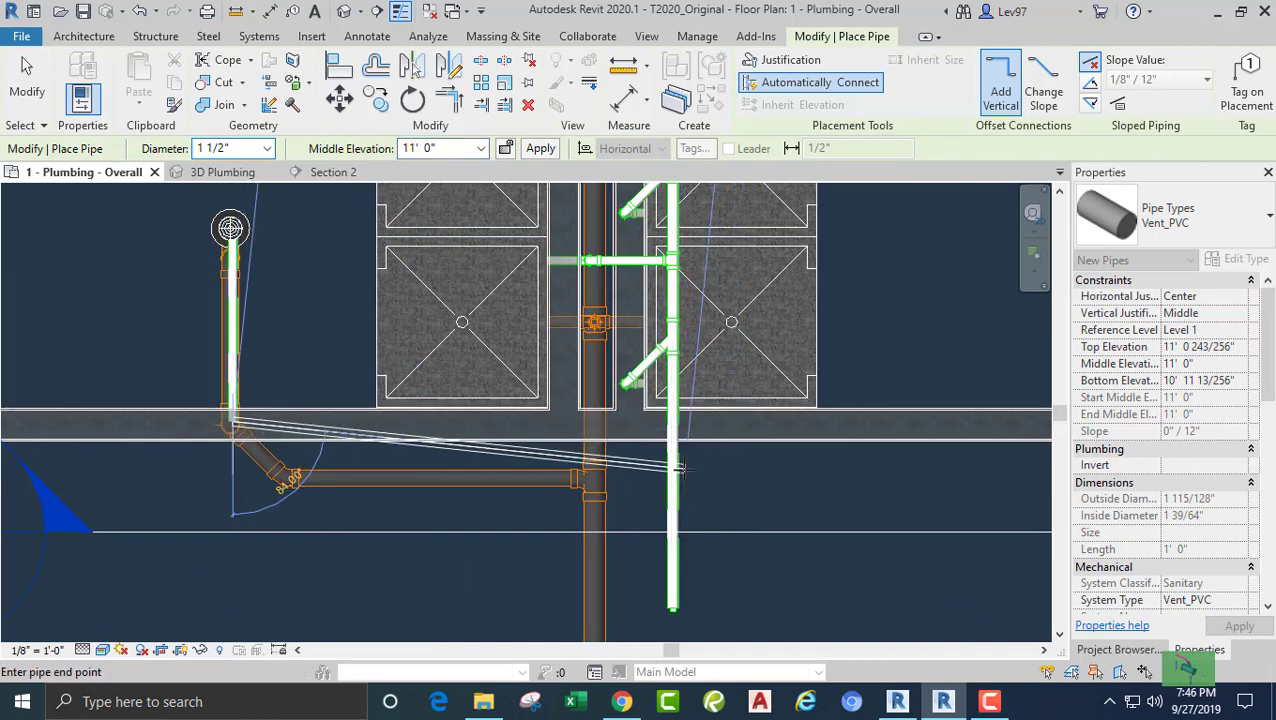
pyautogui.scroll(2, 268, 402)
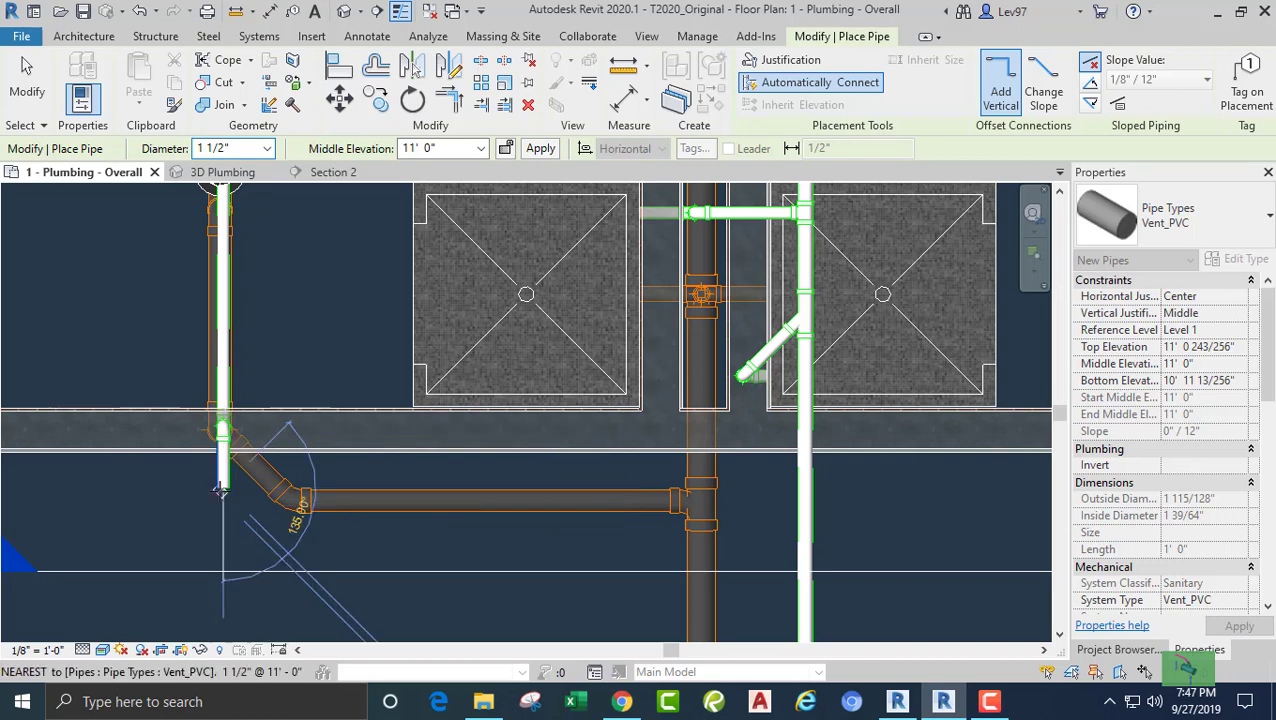
pyautogui.click(222, 487)
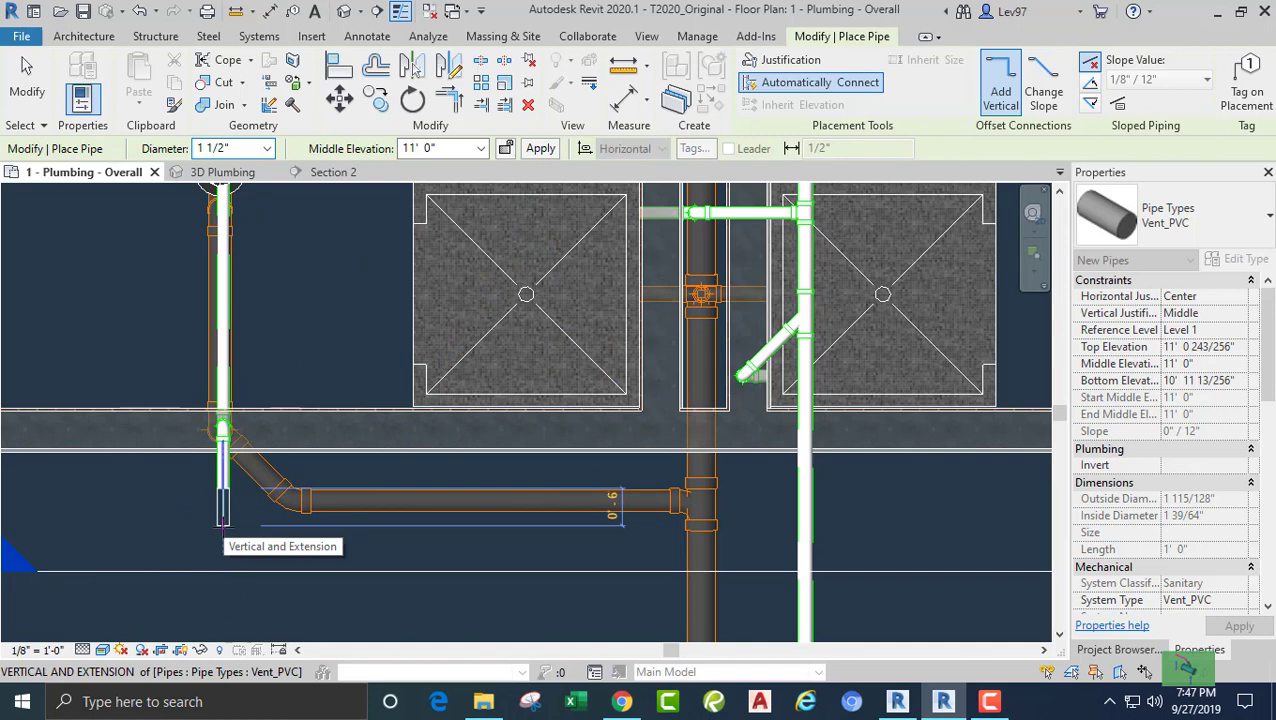
pyautogui.click(222, 527)
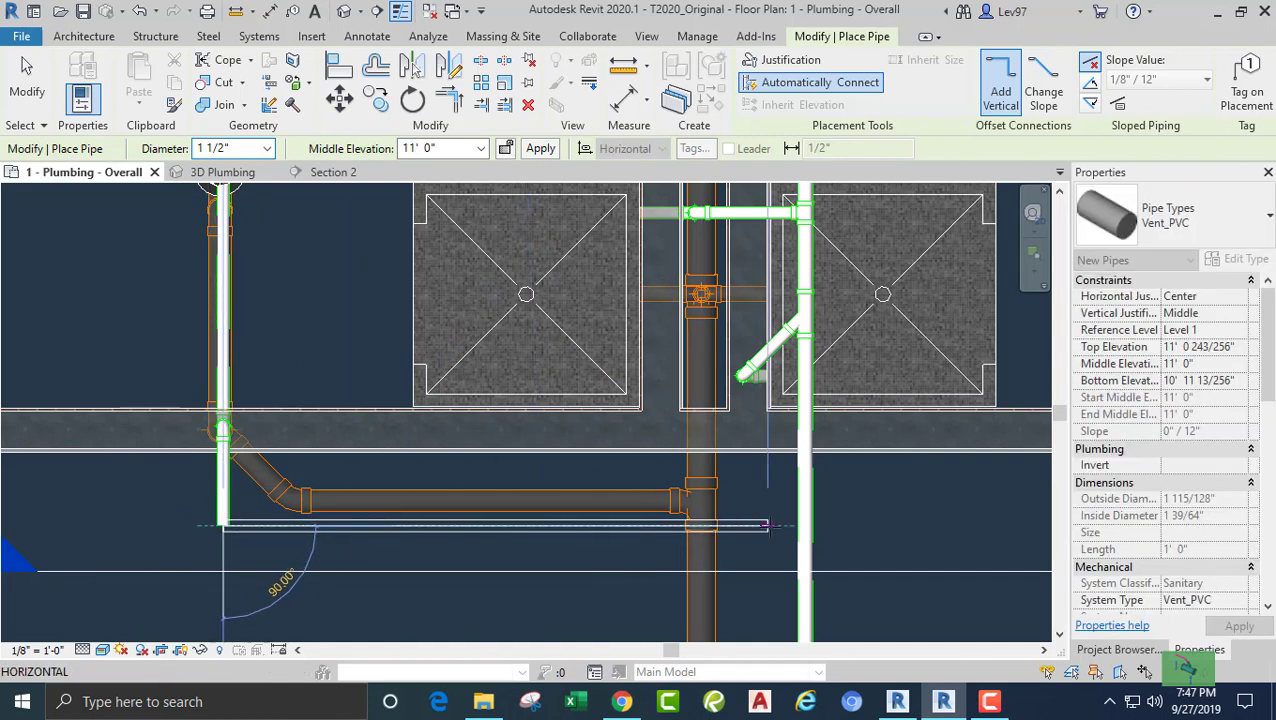
# Try to connect the new vent segment to the vent main with a perpendicular 1 1/2" pipe, dismissing the error and save reminder.
pyautogui.click(803, 527)
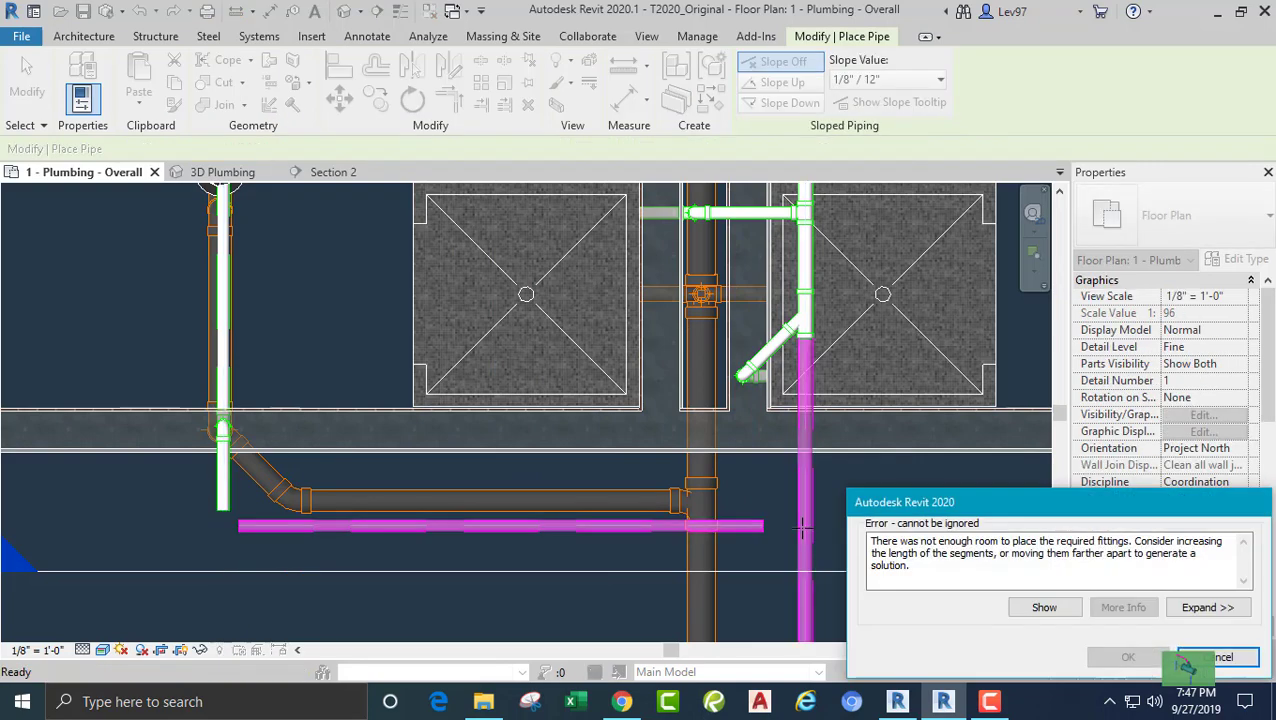
pyautogui.click(1238, 662)
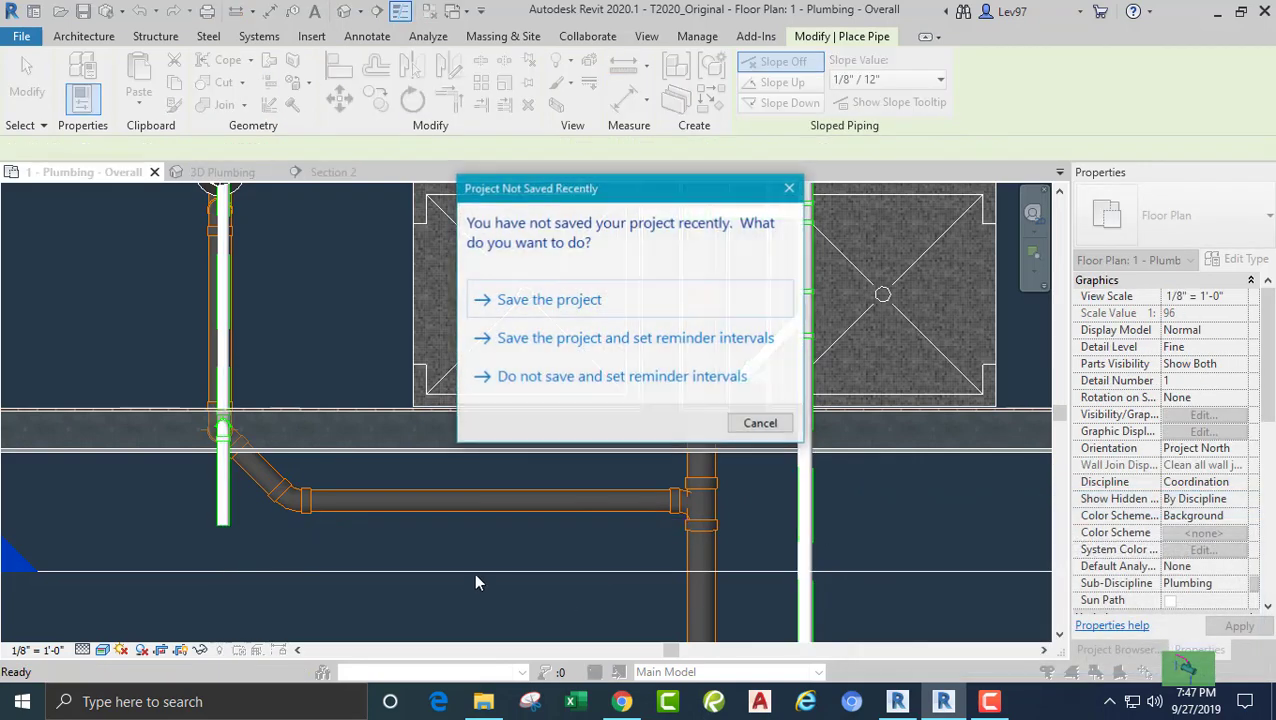
pyautogui.press('Escape')
pyautogui.press('Escape')
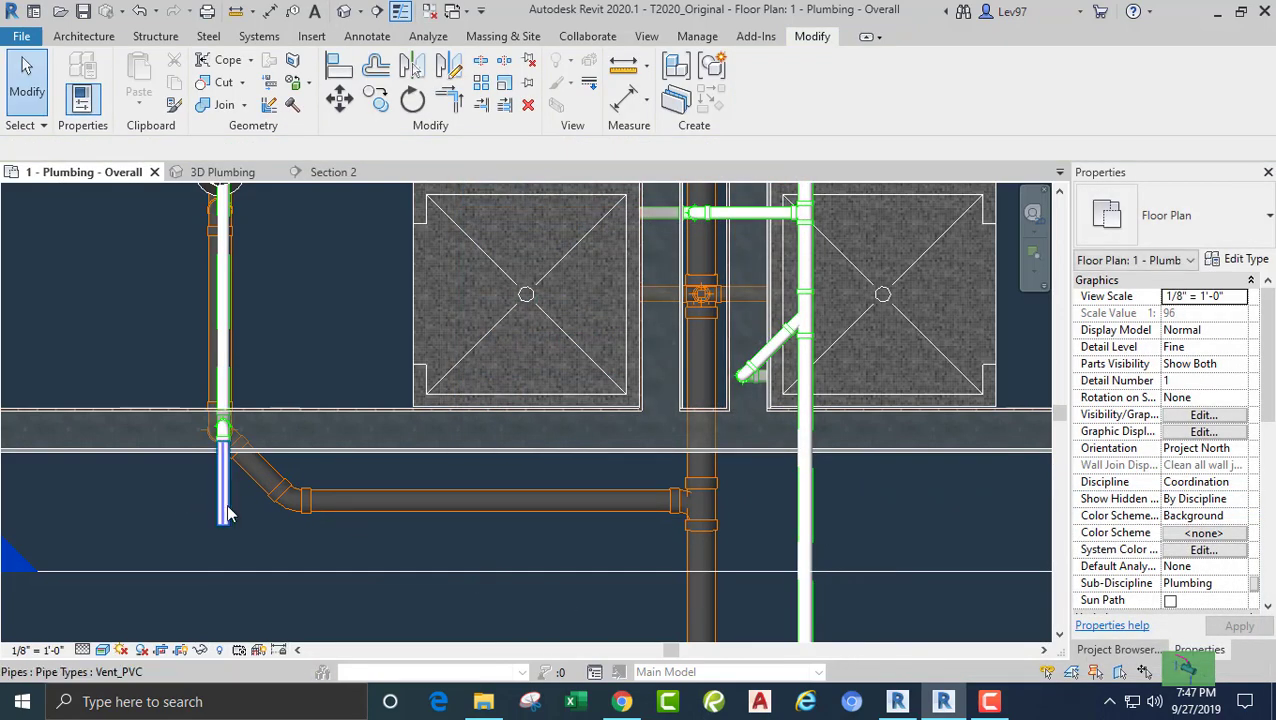
# Draw a 1 1/2" vent pipe at 11' from the segment's open end partway toward the vent main, and shift it closer to the wall.
pyautogui.click(223, 520)
pyautogui.rightClick(223, 535)
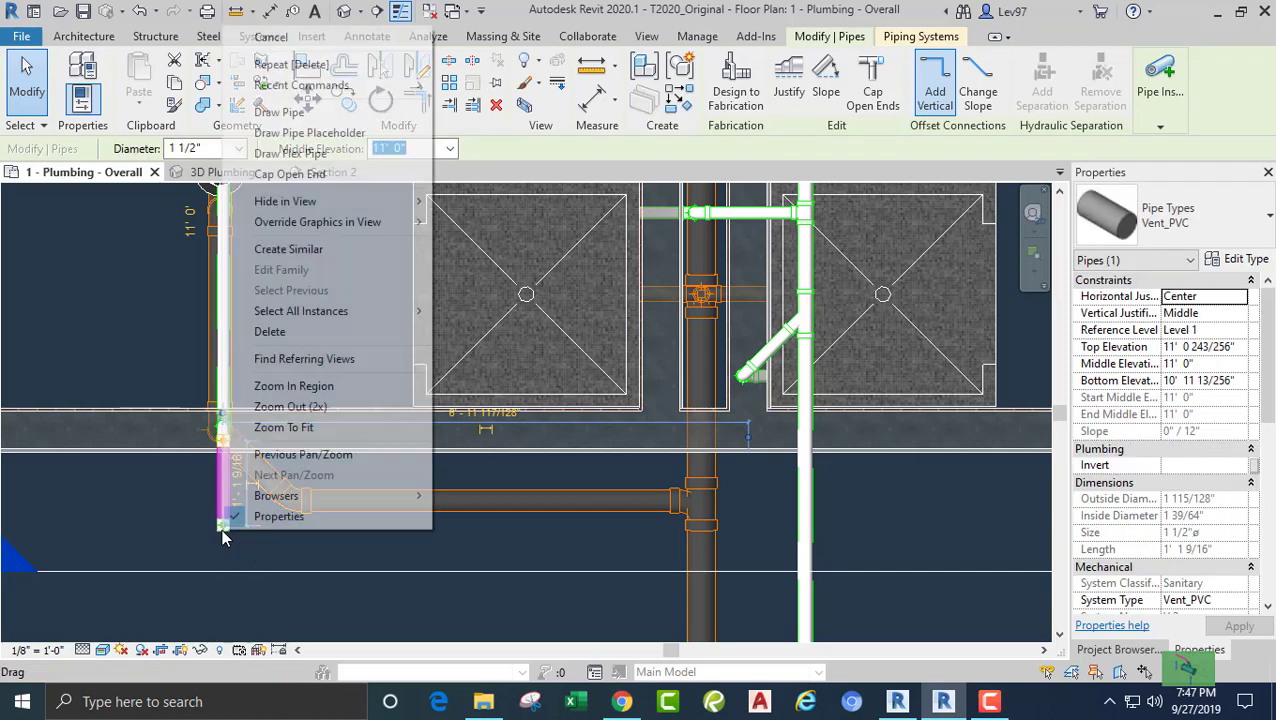
pyautogui.click(277, 113)
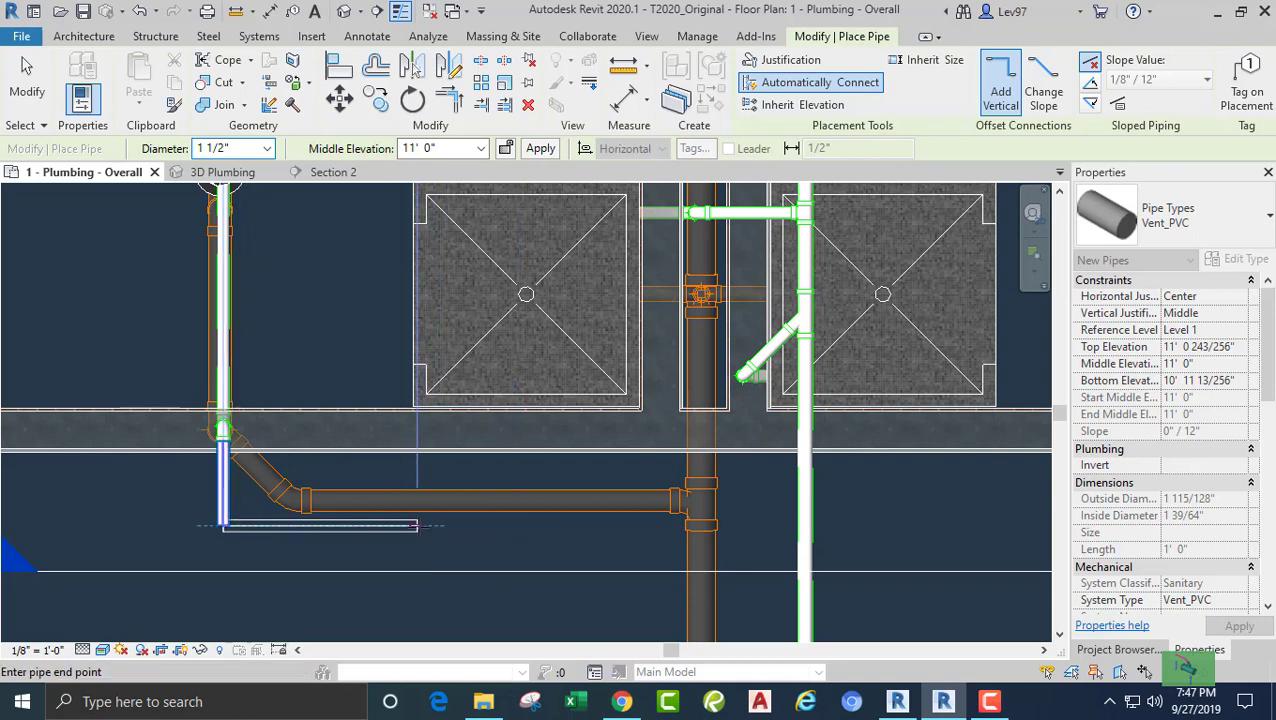
pyautogui.click(417, 525)
pyautogui.press('Escape')
pyautogui.press('Escape')
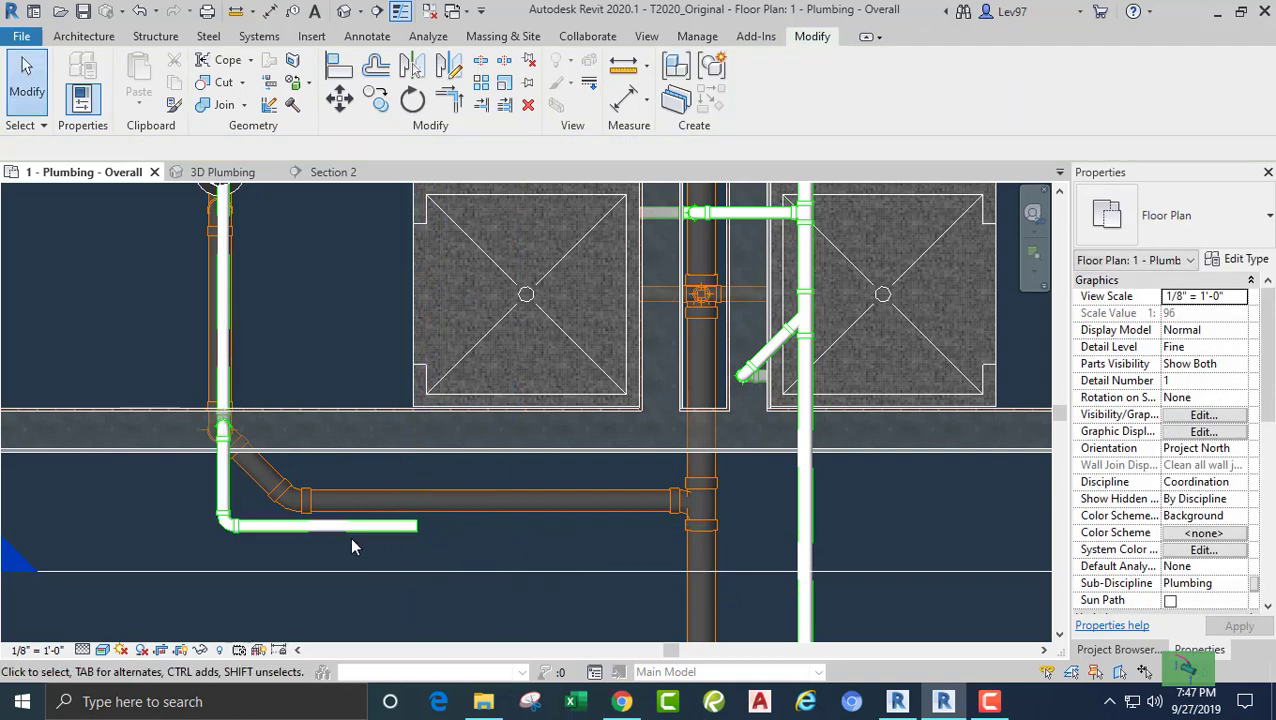
pyautogui.moveTo(343, 540); pyautogui.dragTo(356, 484)
pyautogui.click(116, 510)
# Set the middle elevation of the 2" vent main to 11'.
pyautogui.moveTo(210, 525); pyautogui.dragTo(604, 504, button='middle')
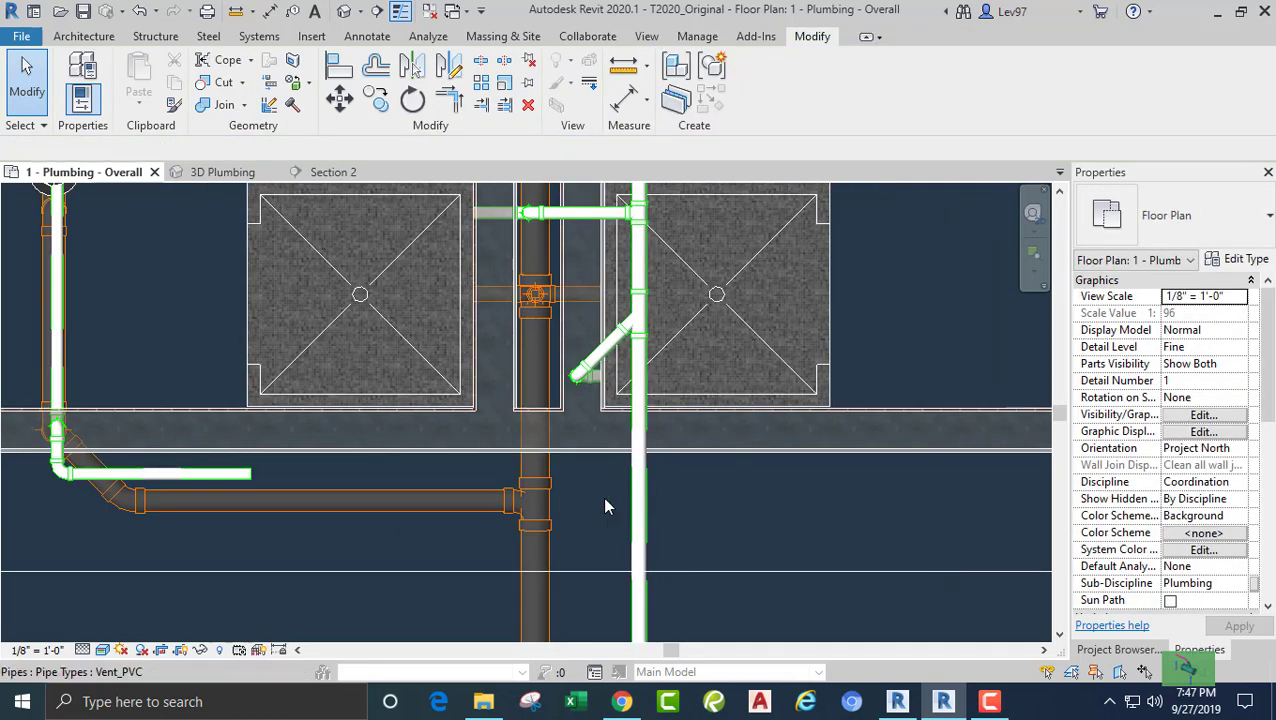
pyautogui.click(642, 500)
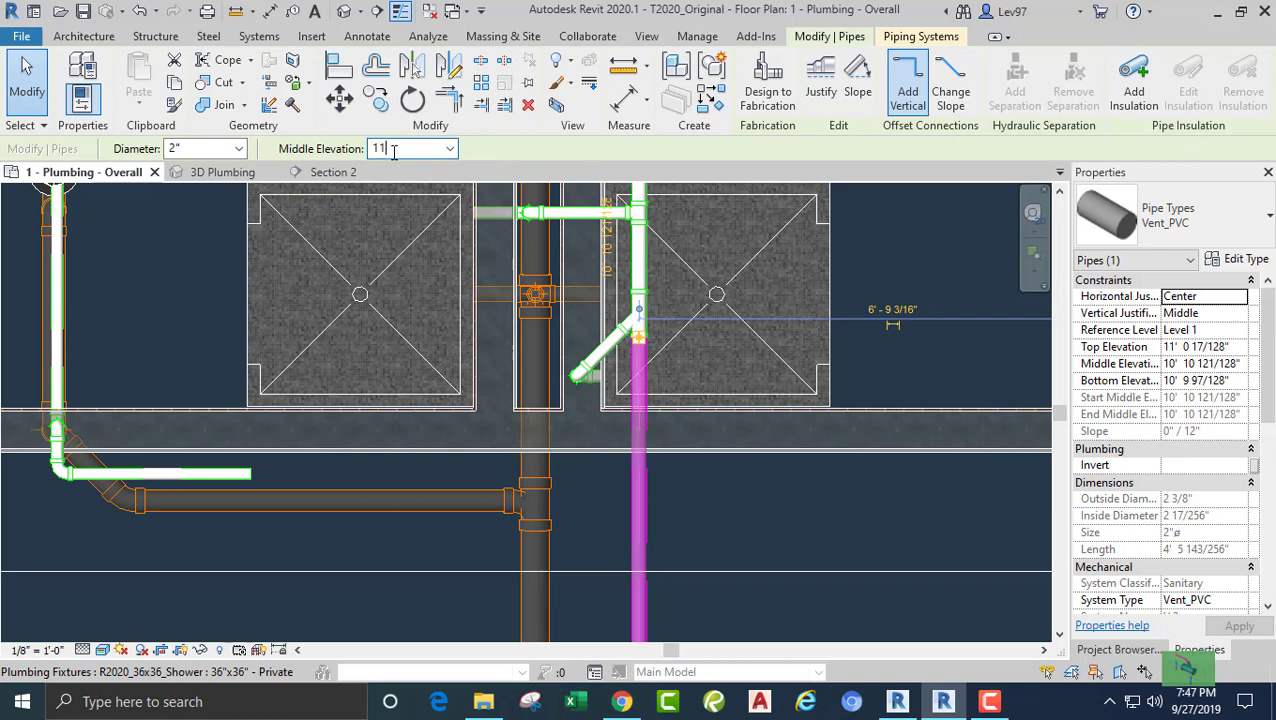
pyautogui.click(535, 500)
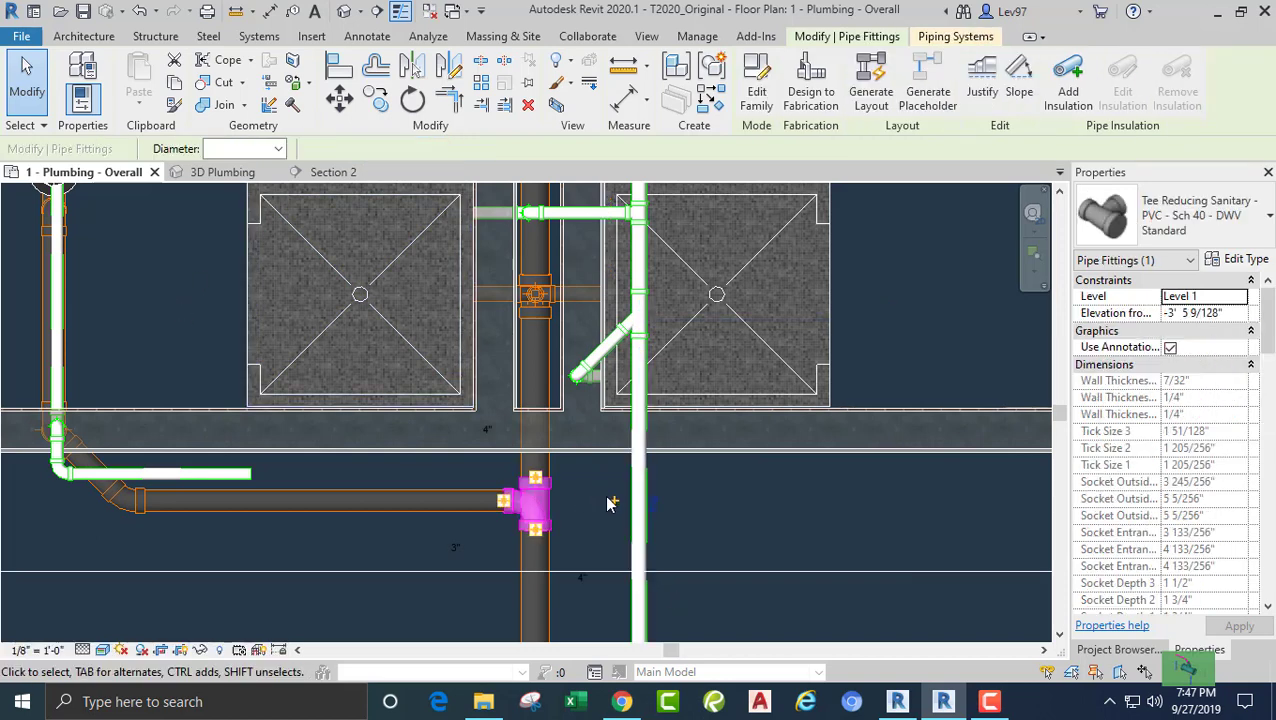
pyautogui.click(748, 497)
pyautogui.moveTo(755, 495); pyautogui.dragTo(787, 493, button='middle')
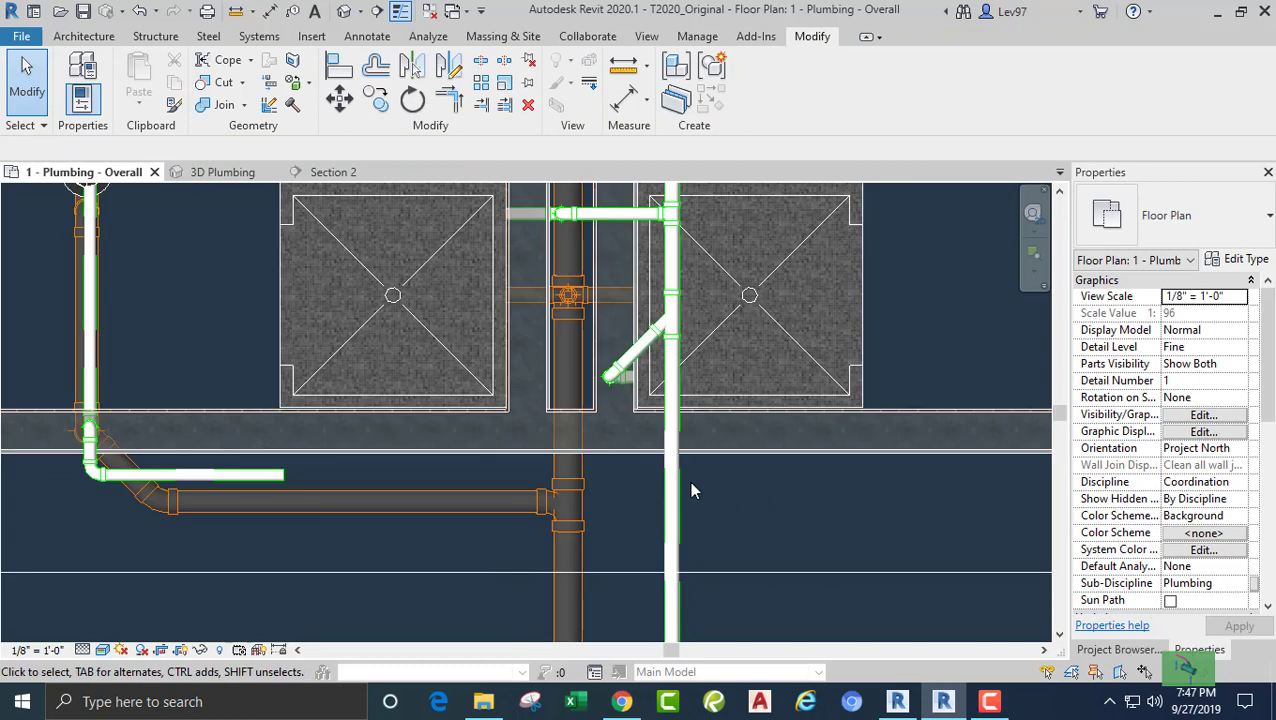
# Extend the 1 1/2" floor-drain vent pipe to the 2" vent main with Trim/Extend Single Element.
pyautogui.click(483, 104)
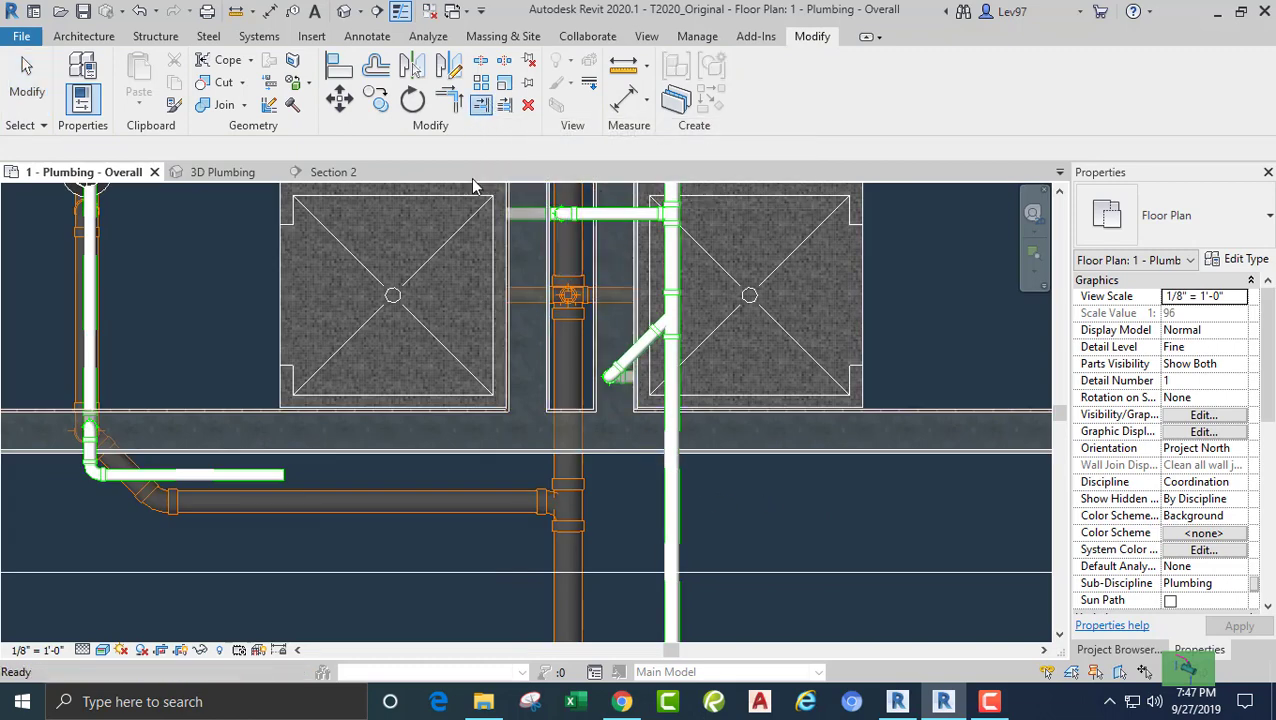
pyautogui.click(673, 484)
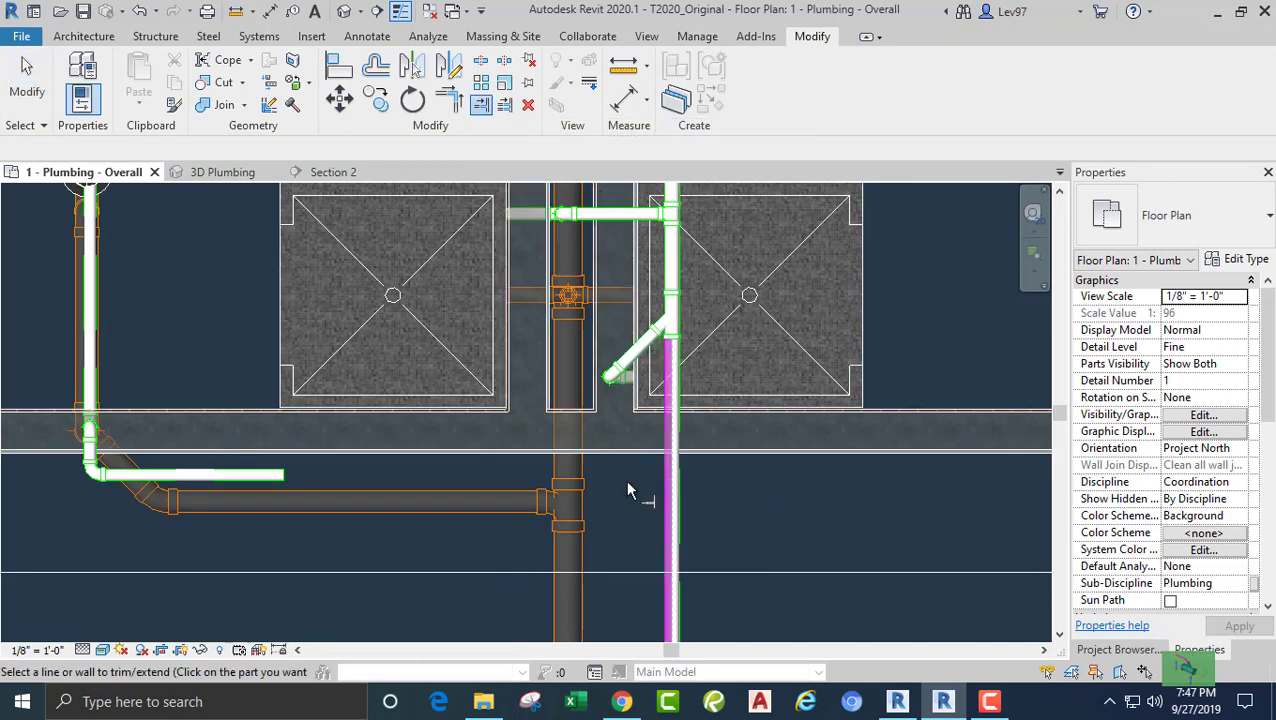
pyautogui.click(271, 477)
pyautogui.press('Escape')
pyautogui.press('Escape')
pyautogui.scroll(2, 670, 481)
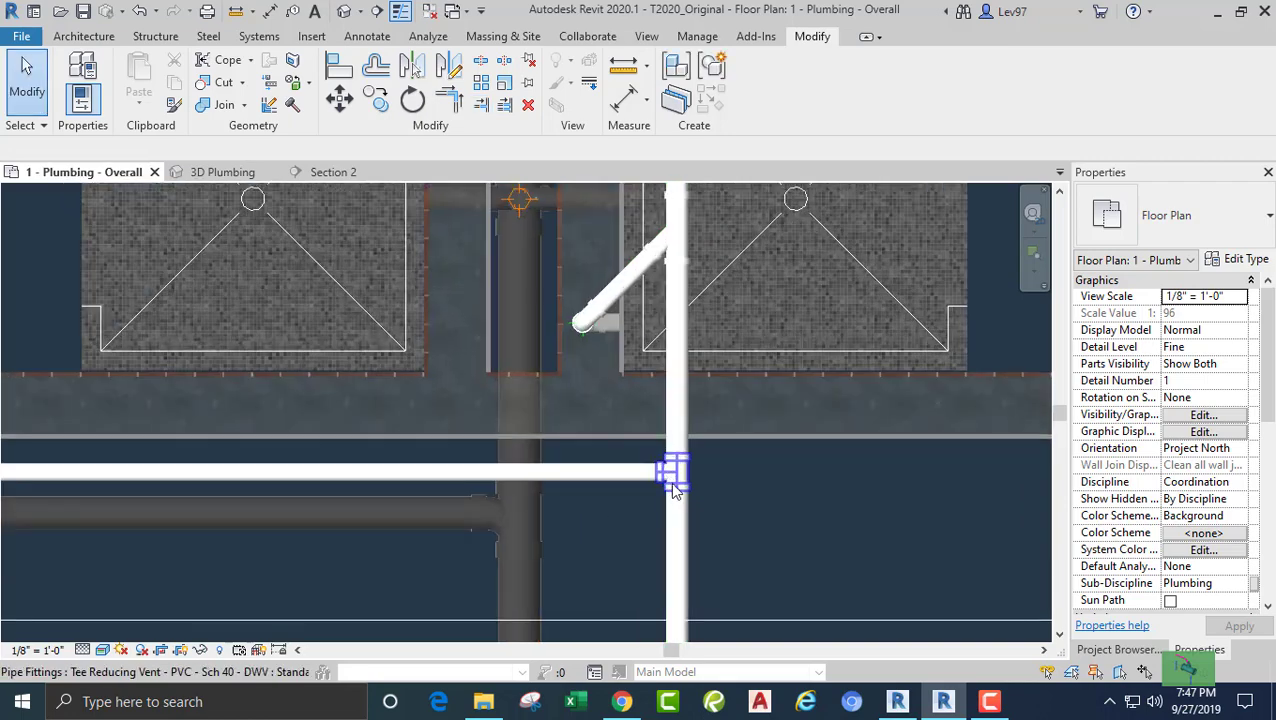
# Inspect the new vent connection, the horizontal vent pipe's properties and the surrounding shower-area piping.
pyautogui.scroll(1, 673, 485)
pyautogui.scroll(-3, 629, 511)
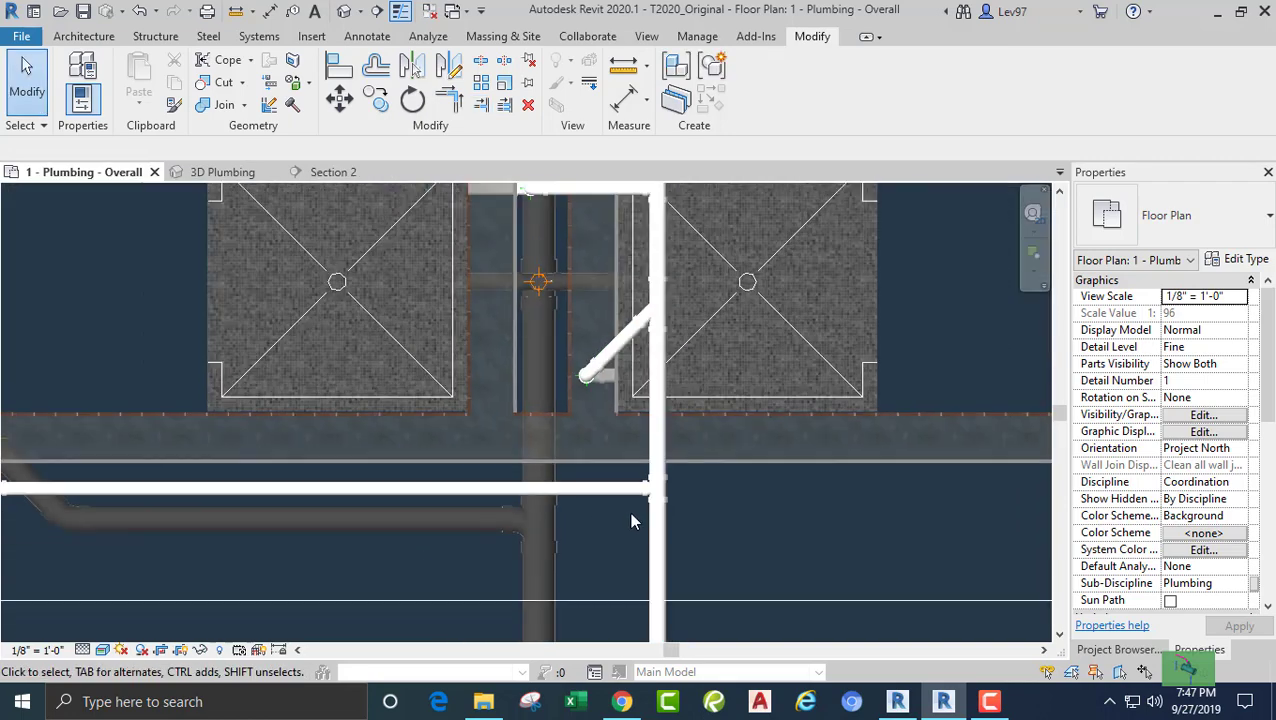
pyautogui.moveTo(278, 535); pyautogui.dragTo(476, 542, button='middle')
pyautogui.scroll(1, 614, 448)
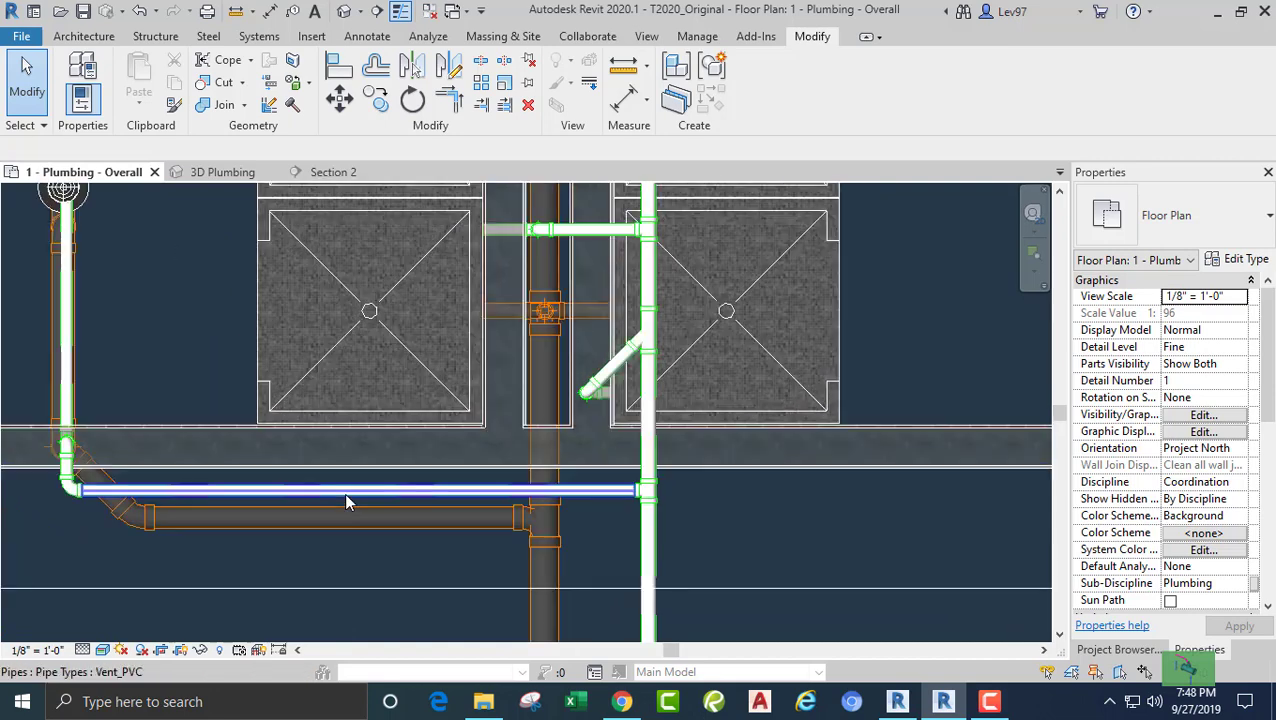
pyautogui.click(344, 495)
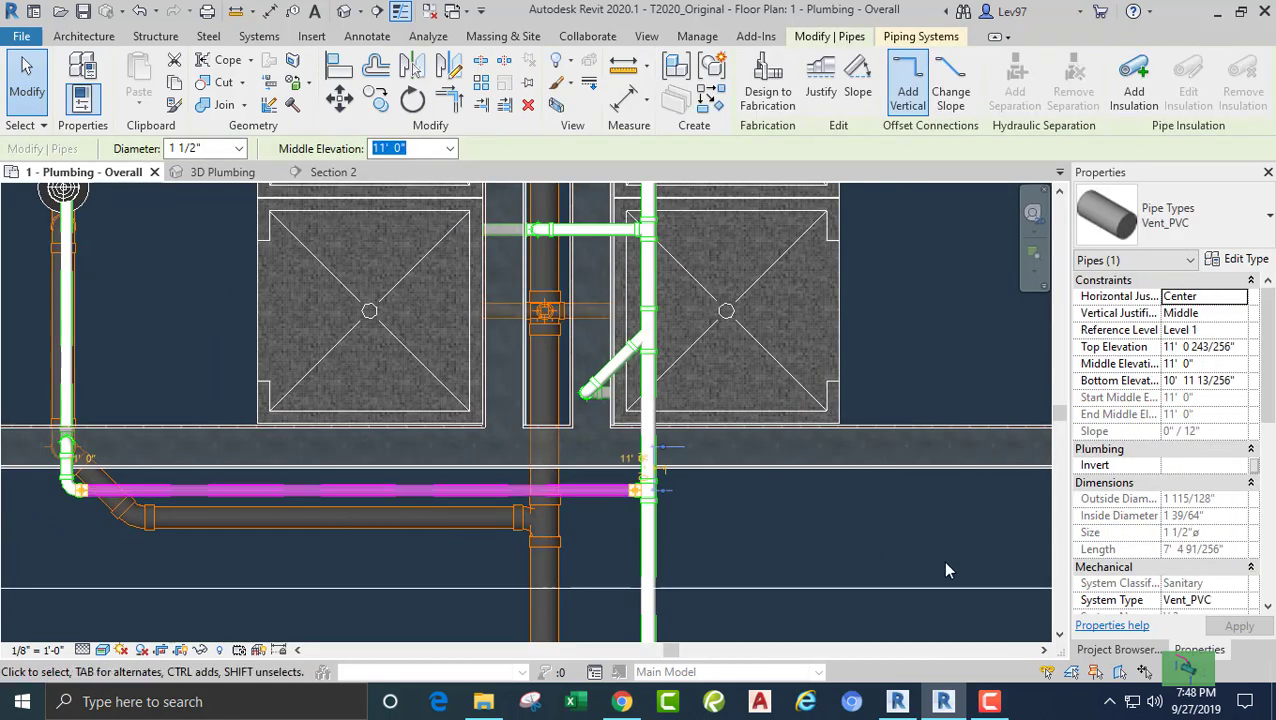
pyautogui.scroll(-10, 1131, 538)
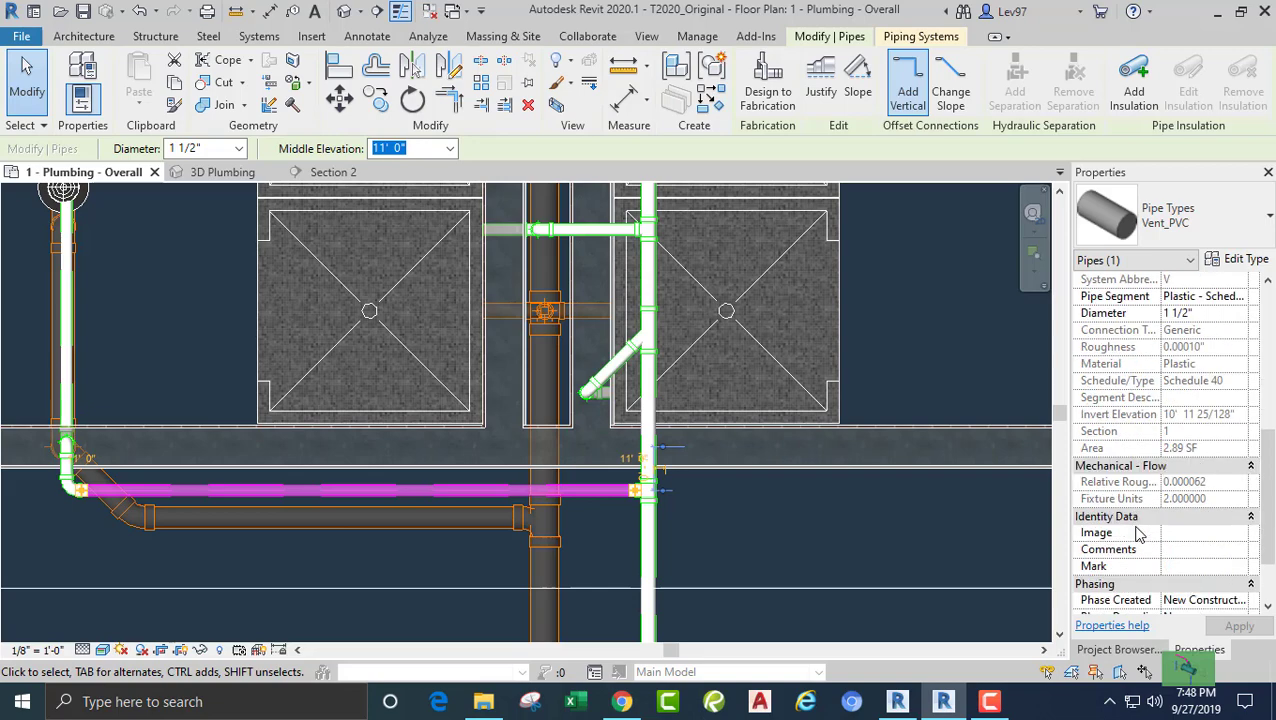
pyautogui.scroll(1, 1178, 473)
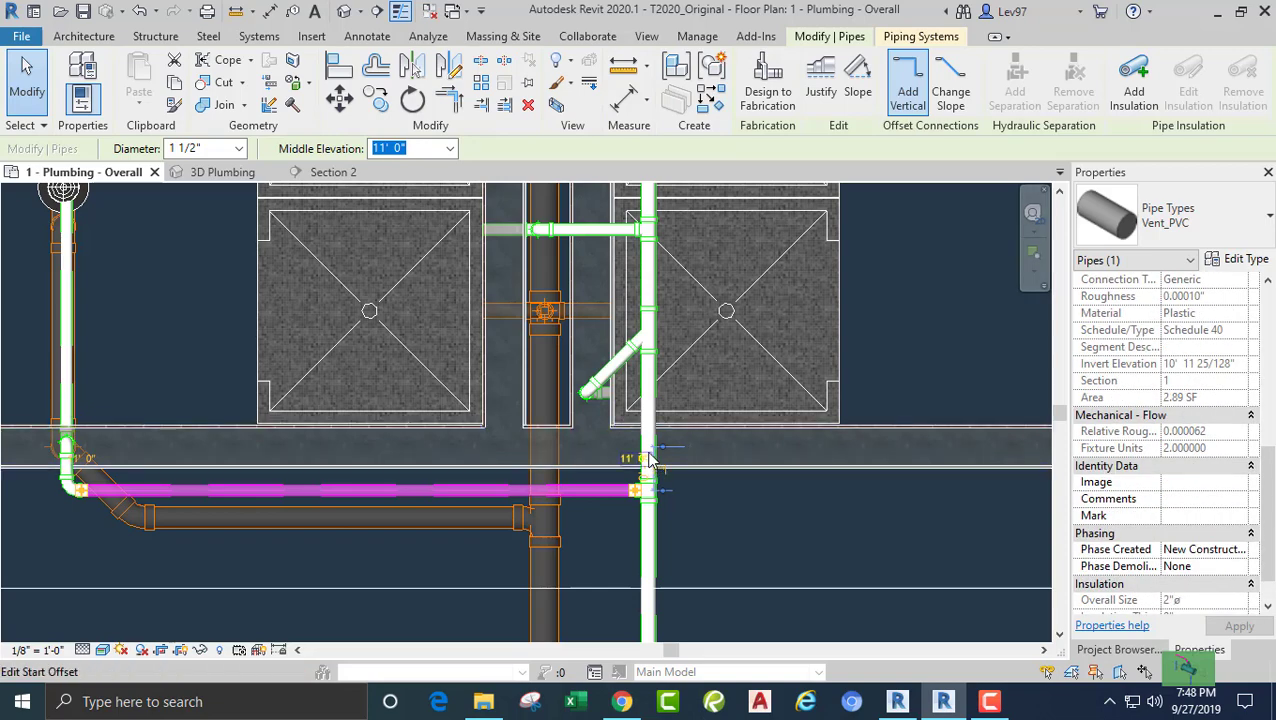
pyautogui.click(672, 508)
pyautogui.scroll(-3, 672, 508)
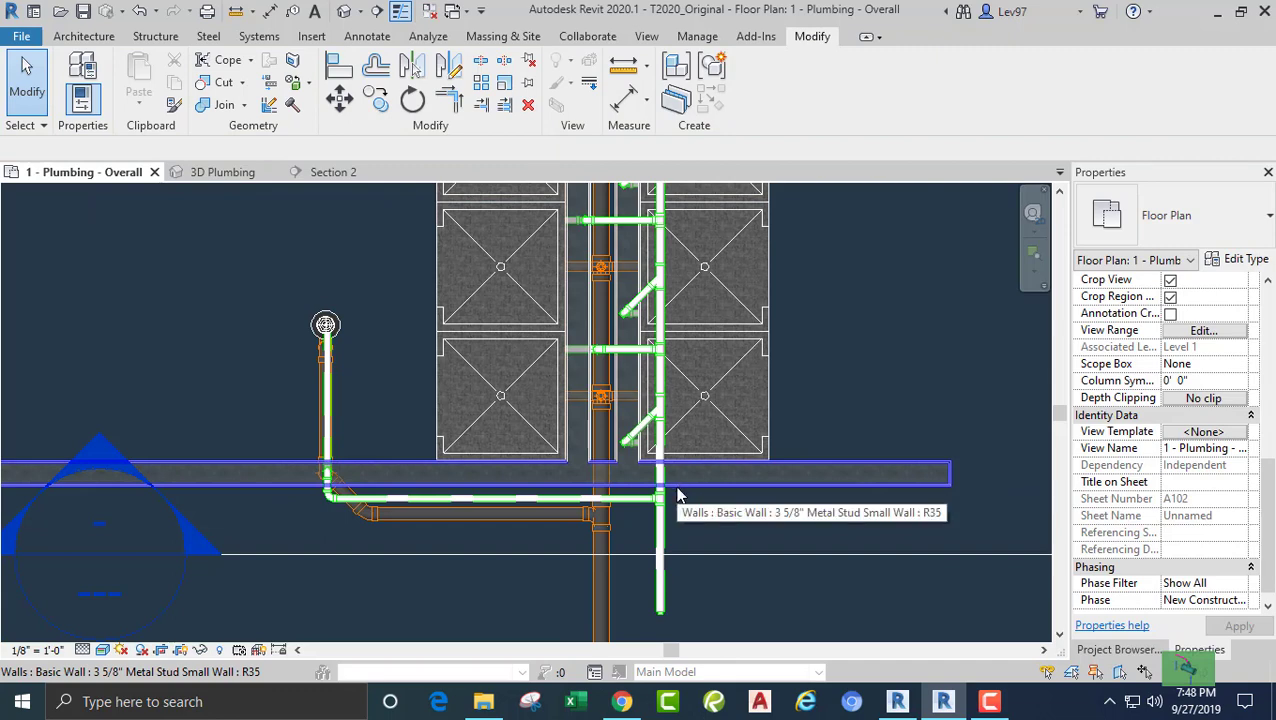
pyautogui.scroll(-5, 677, 494)
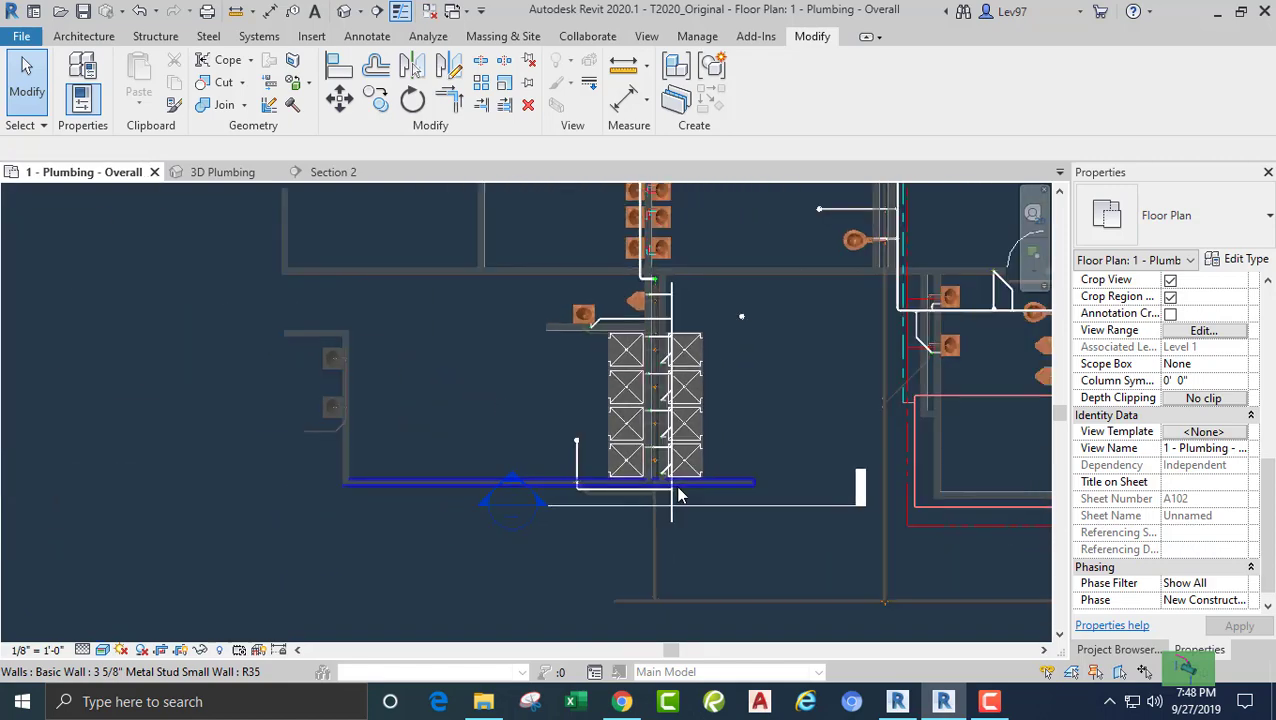
# Select the 3" vent riser near the open end of the shower vent main and switch to the 3D Plumbing view.
pyautogui.scroll(5, 689, 438)
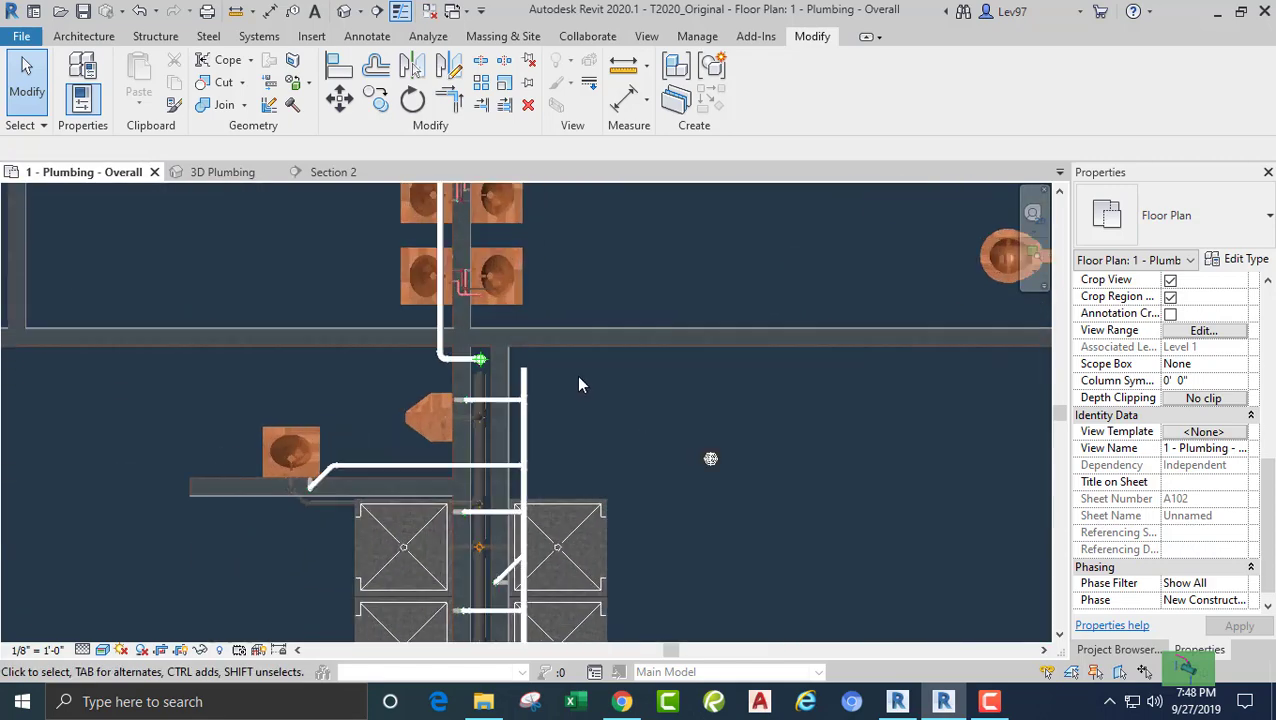
pyautogui.click(449, 354)
pyautogui.scroll(3, 503, 354)
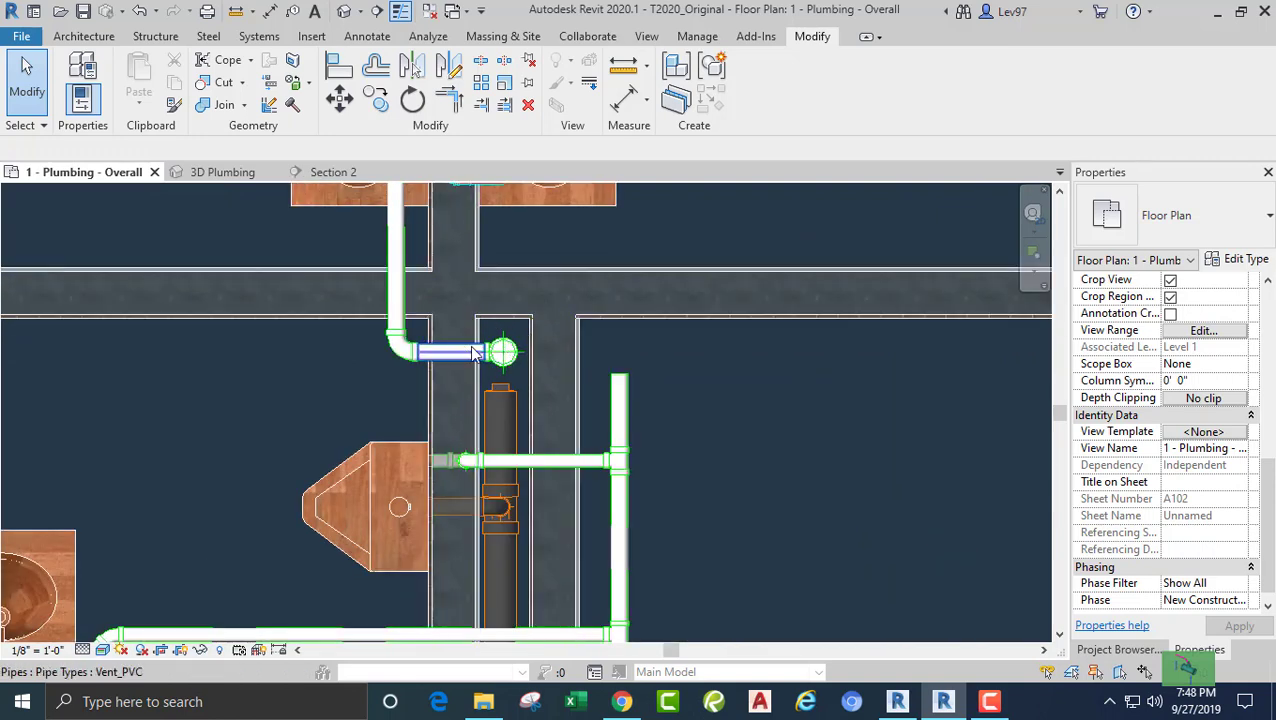
pyautogui.click(503, 351)
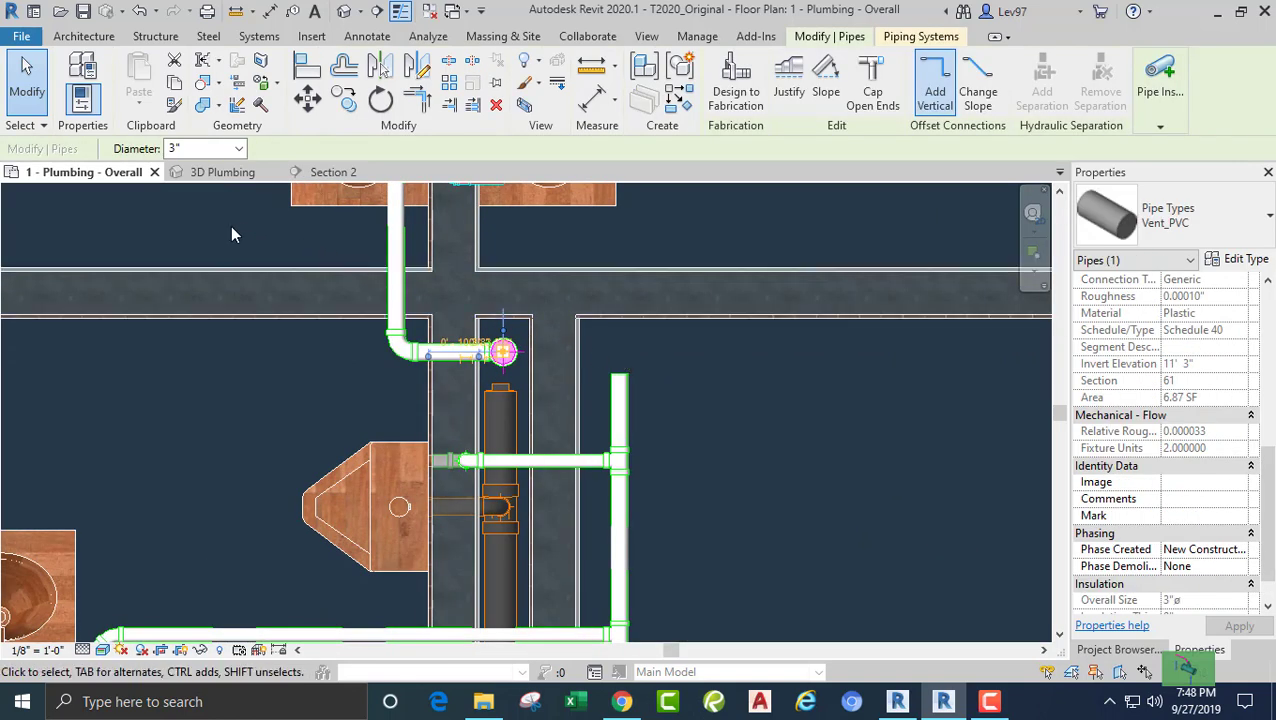
pyautogui.click(222, 172)
# Examine in 3D how the 3" vent riser and its short lower stub sit relative to the vent main's open end.
pyautogui.scroll(-5, 322, 322)
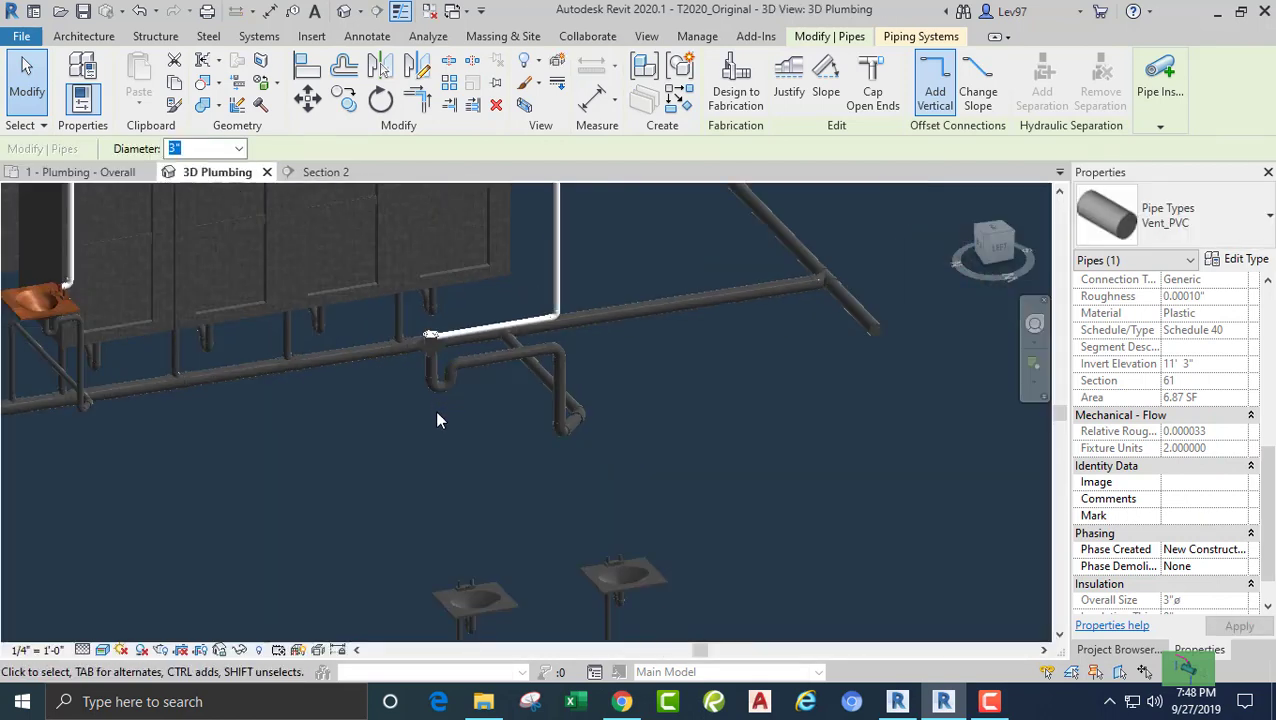
pyautogui.scroll(-3, 415, 370)
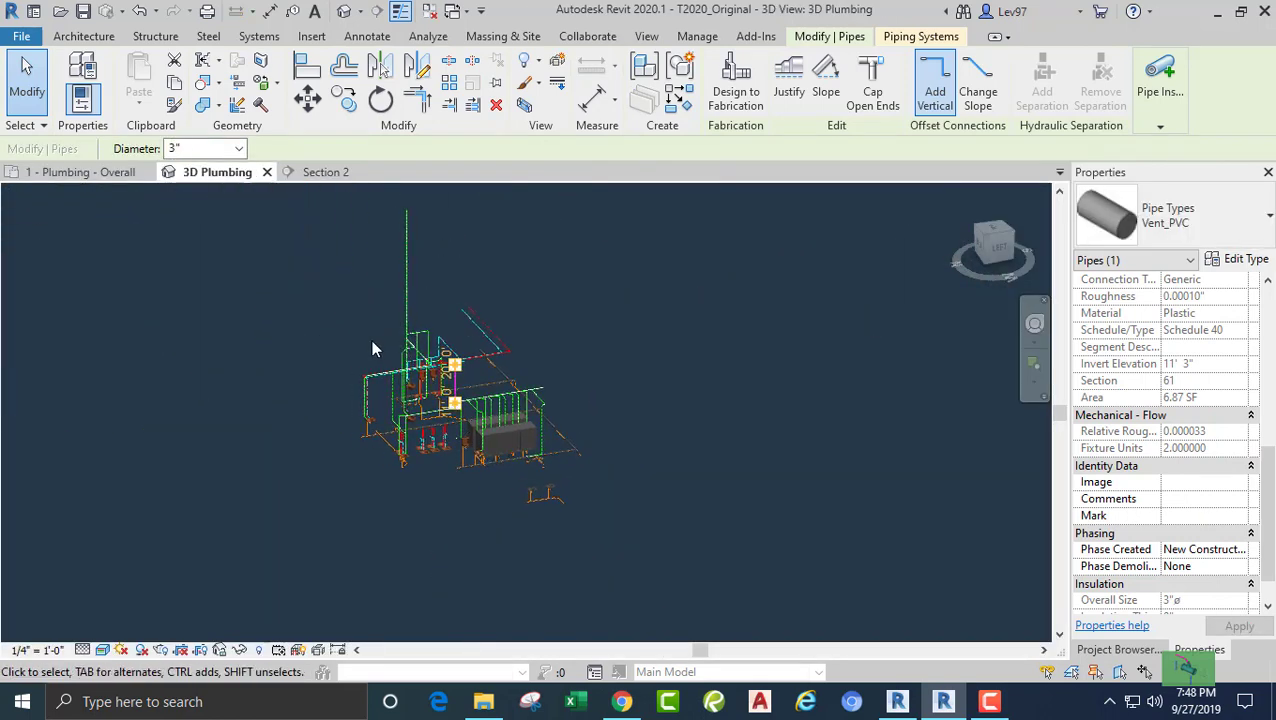
pyautogui.keyDown('shift'); pyautogui.moveTo(373, 337); pyautogui.dragTo(453, 386, button='middle'); pyautogui.keyUp('shift')
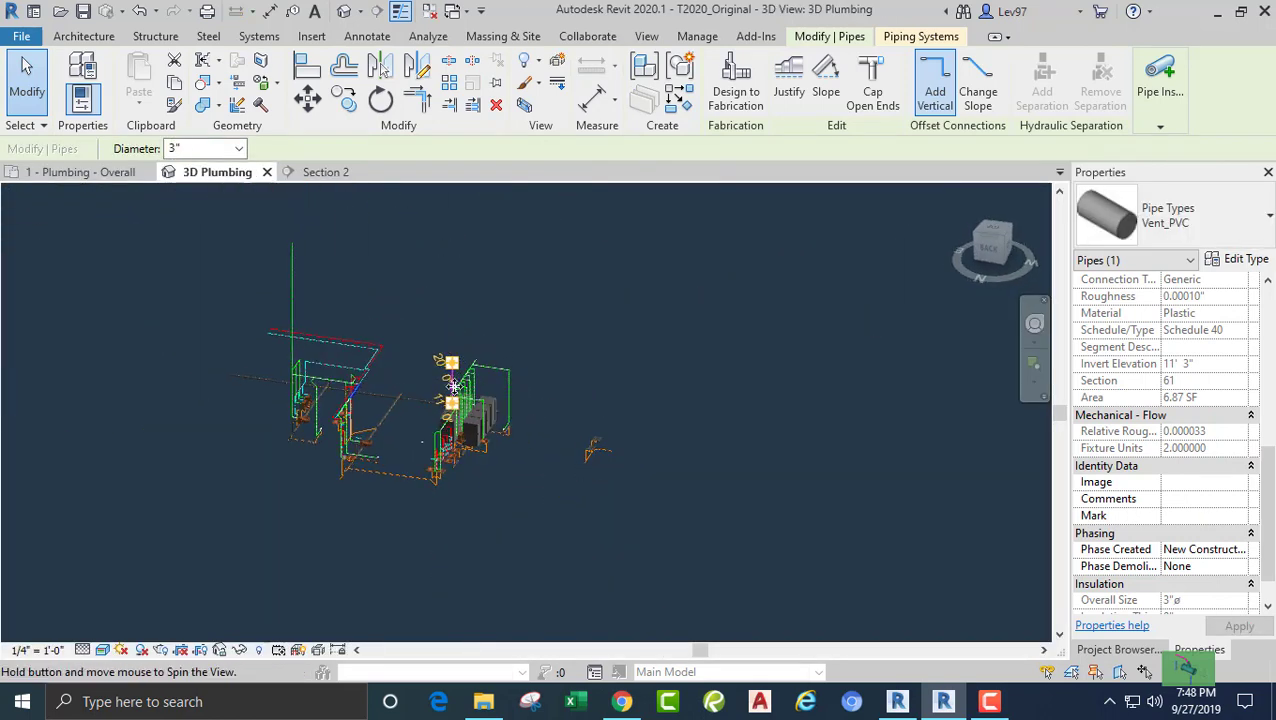
pyautogui.scroll(10, 453, 386)
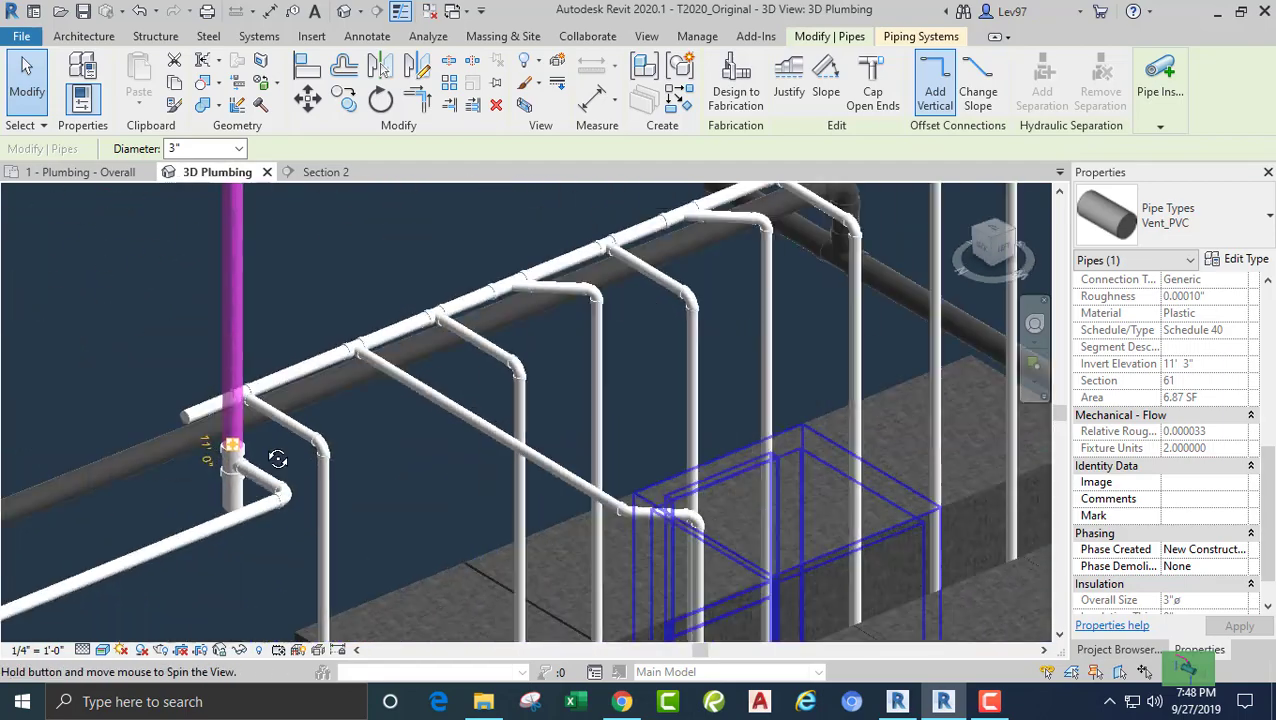
pyautogui.scroll(-10, 278, 459)
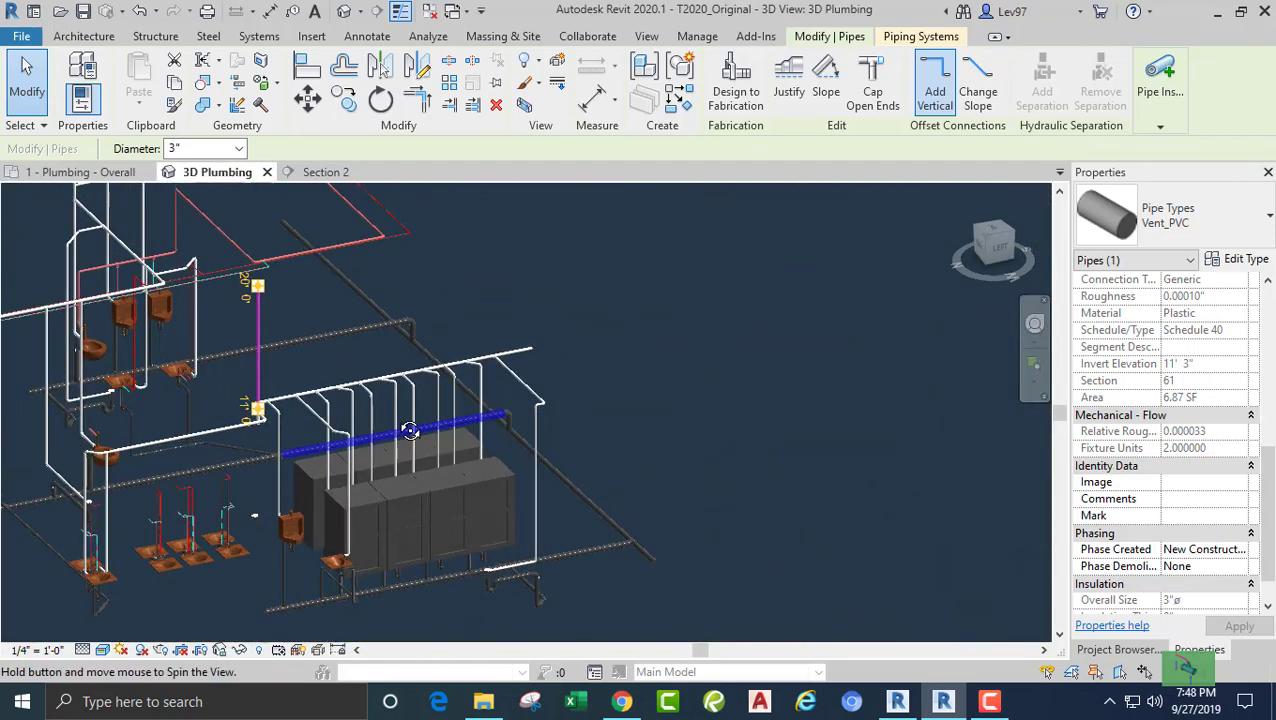
pyautogui.keyDown('shift'); pyautogui.moveTo(410, 430); pyautogui.dragTo(308, 455, button='middle'); pyautogui.keyUp('shift')
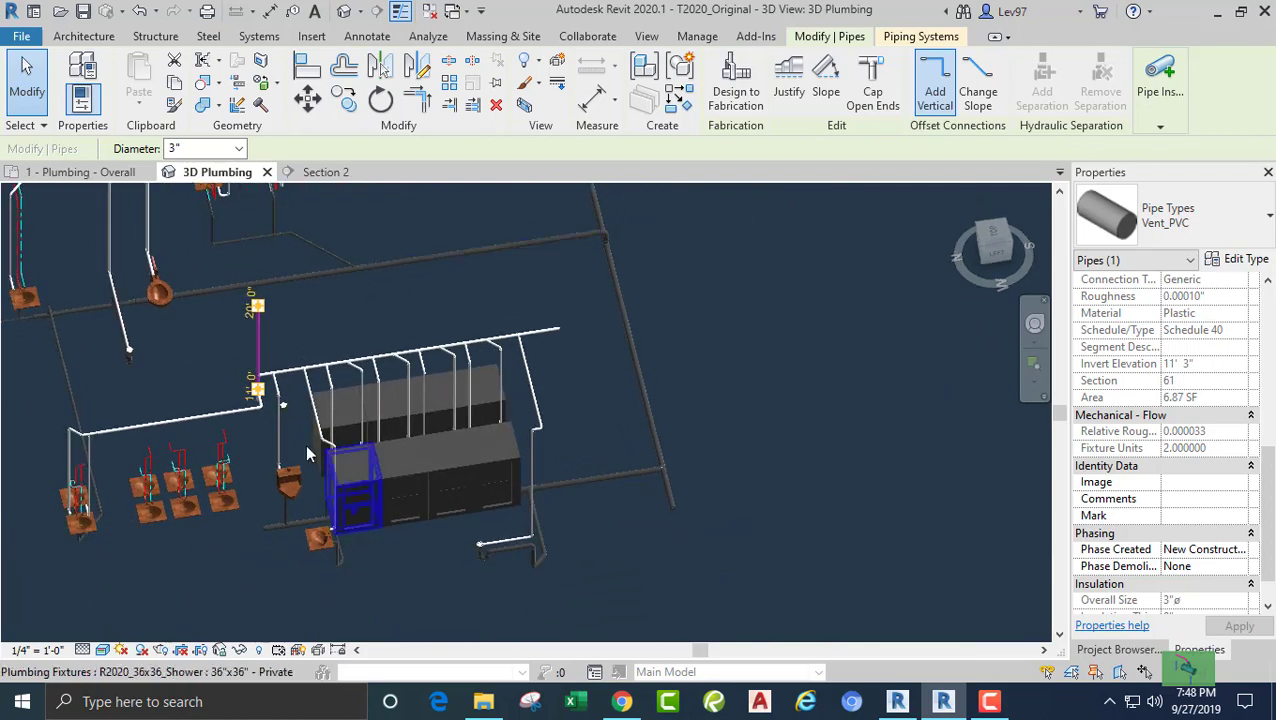
pyautogui.scroll(8, 285, 405)
pyautogui.keyDown('shift'); pyautogui.moveTo(282, 389); pyautogui.dragTo(311, 418, button='middle'); pyautogui.keyUp('shift')
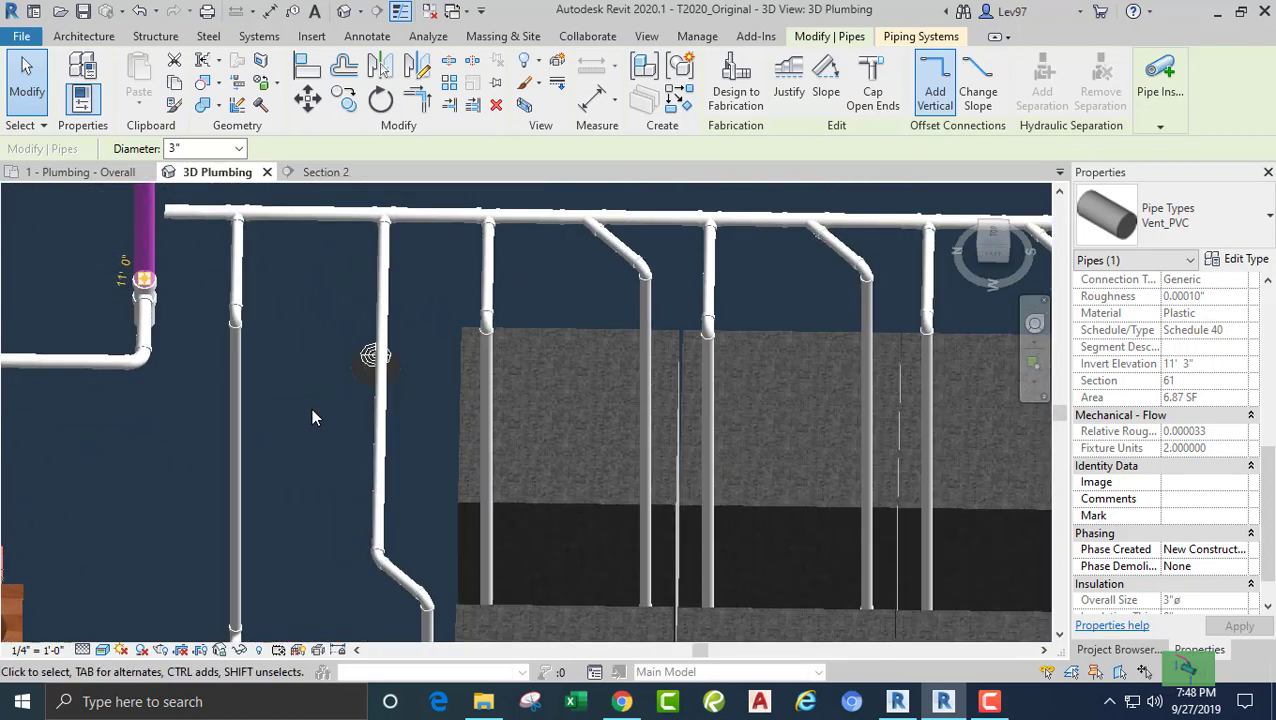
pyautogui.keyDown('shift'); pyautogui.moveTo(339, 372); pyautogui.dragTo(160, 303, button='middle'); pyautogui.keyUp('shift')
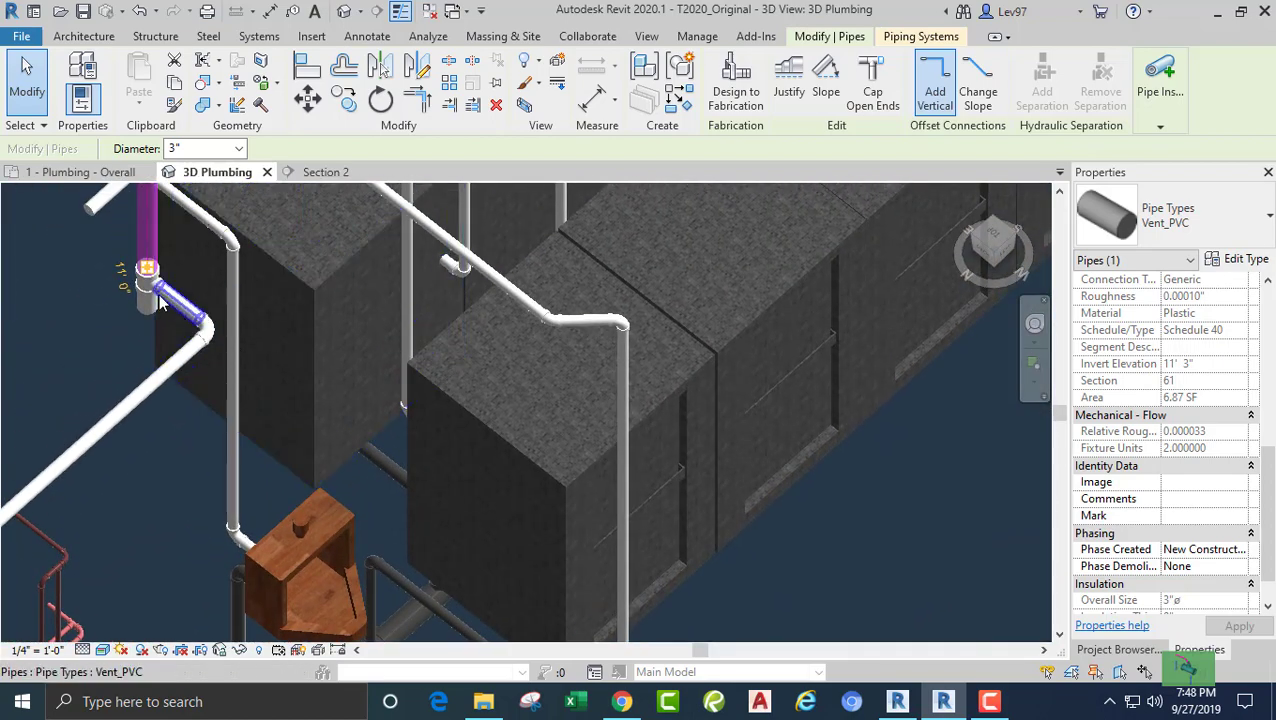
pyautogui.scroll(4, 130, 315)
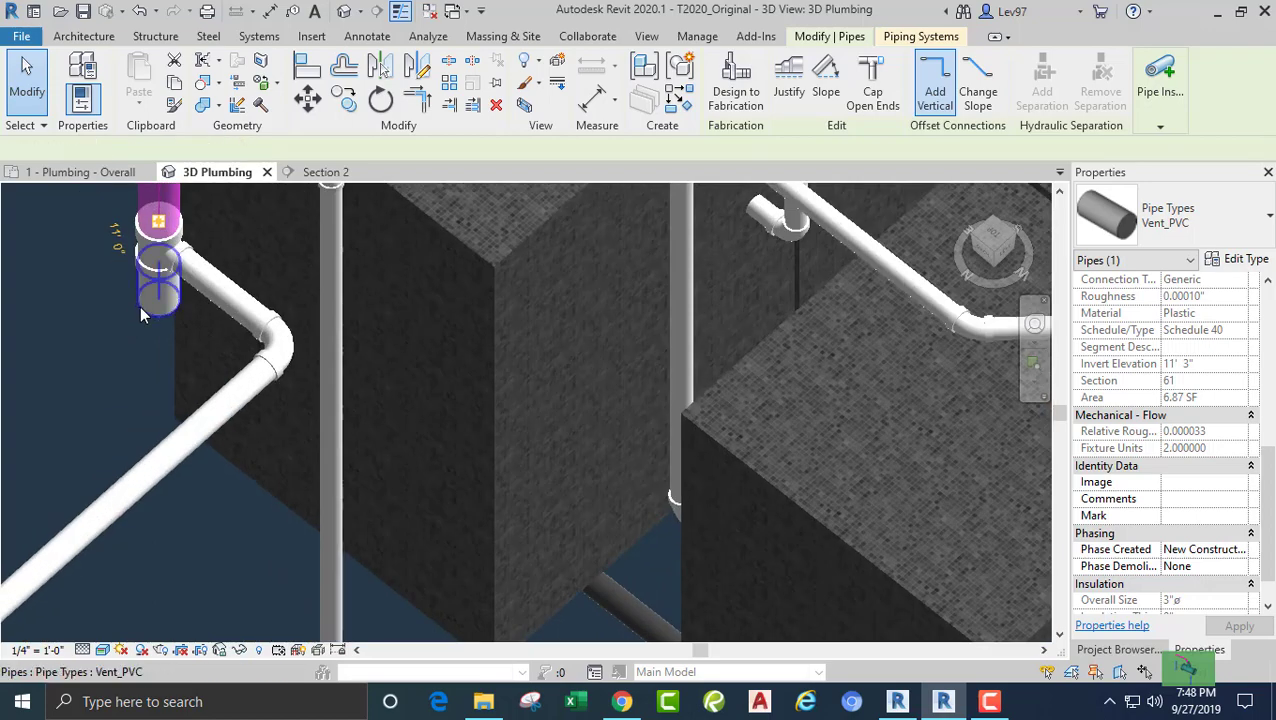
pyautogui.click(140, 307)
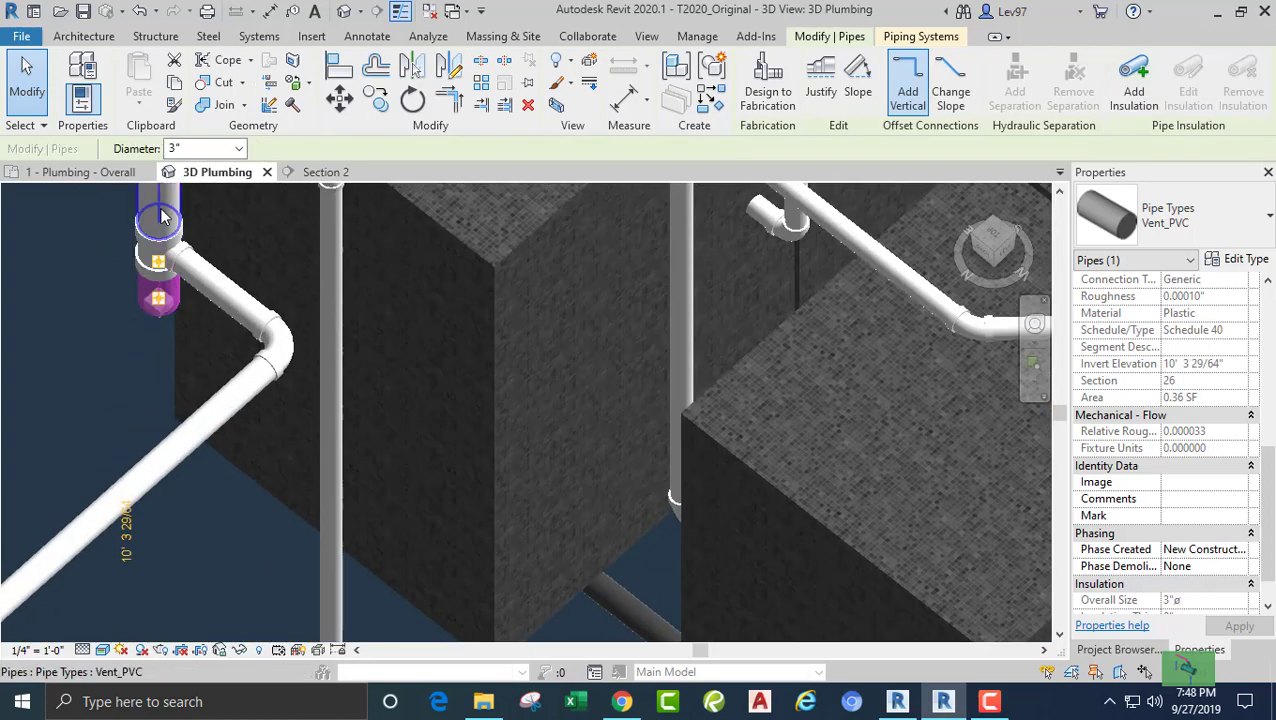
pyautogui.press('Escape')
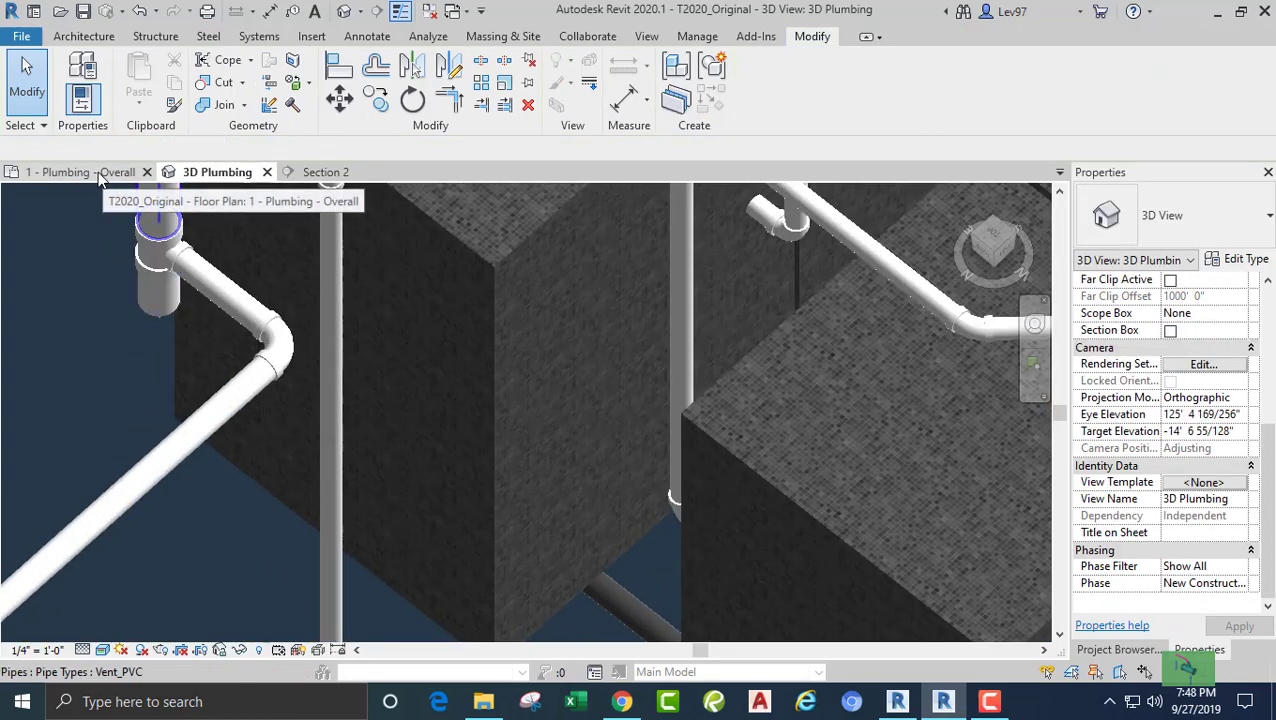
# In the 1 - Plumbing - Overall plan, rotate the Section 2 line 90° about a picked point on the line.
pyautogui.click(95, 174)
pyautogui.scroll(-5, 250, 400)
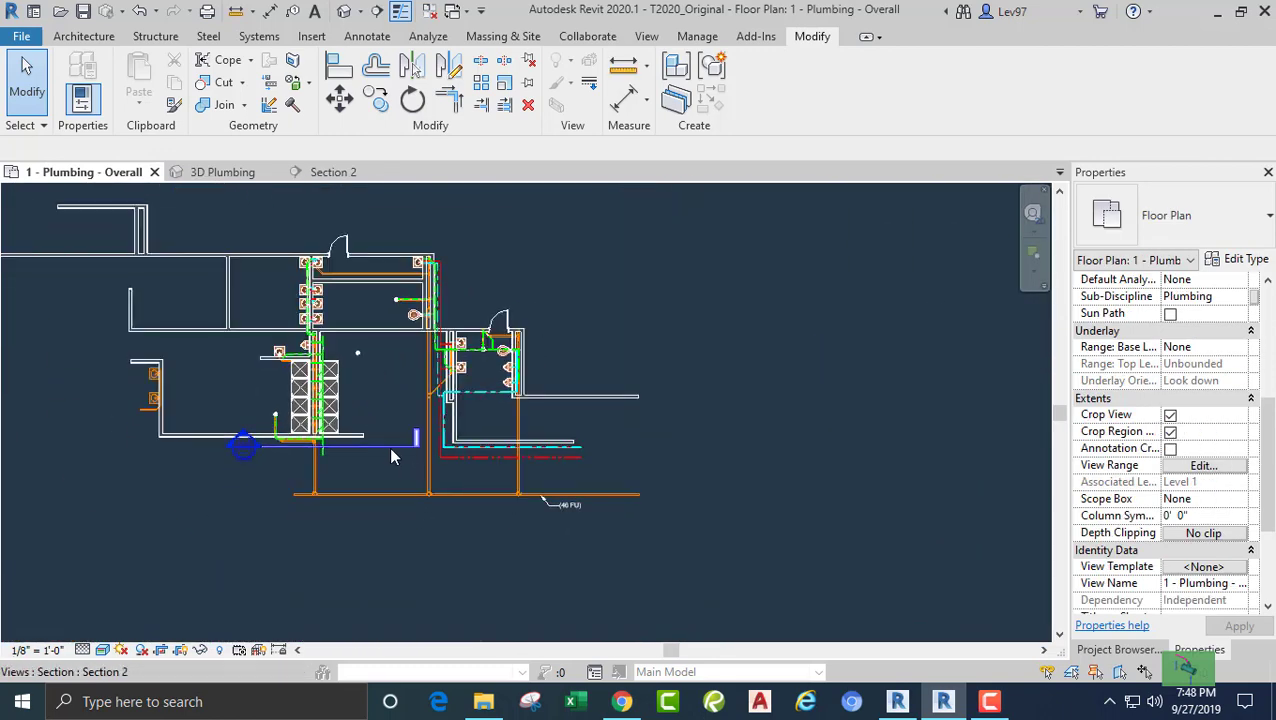
pyautogui.click(389, 446)
pyautogui.click(411, 100)
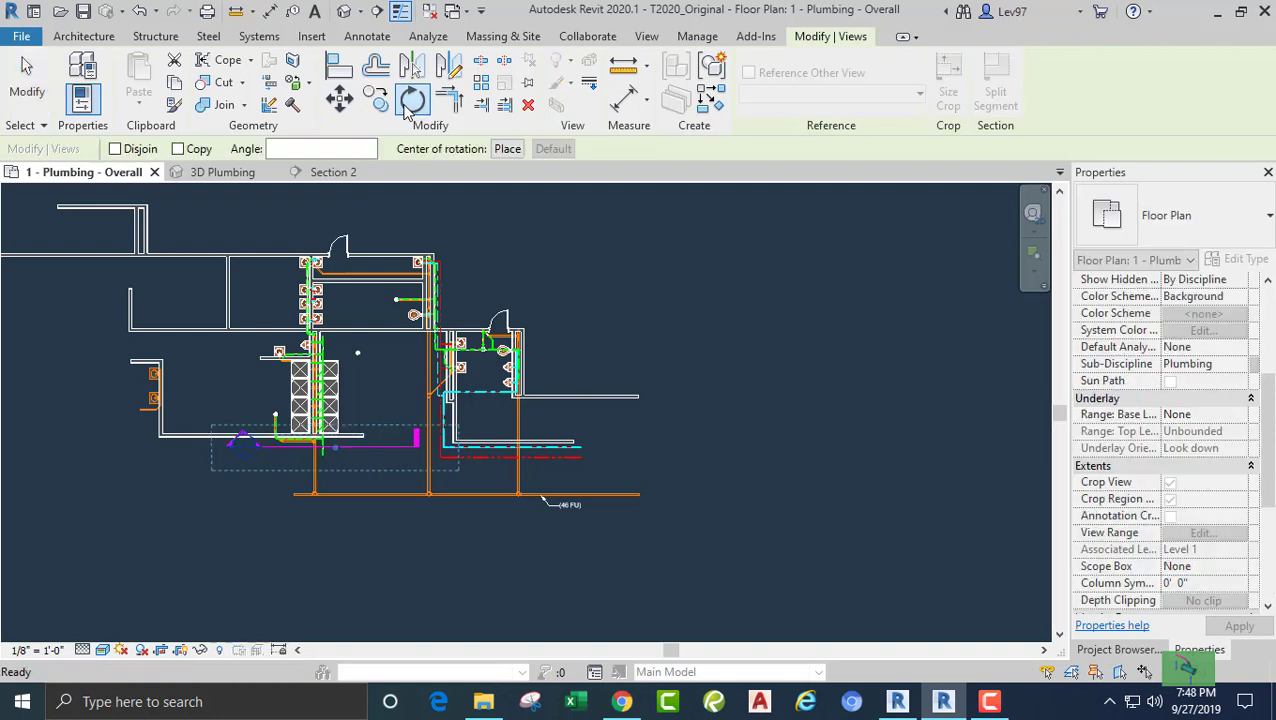
pyautogui.click(507, 150)
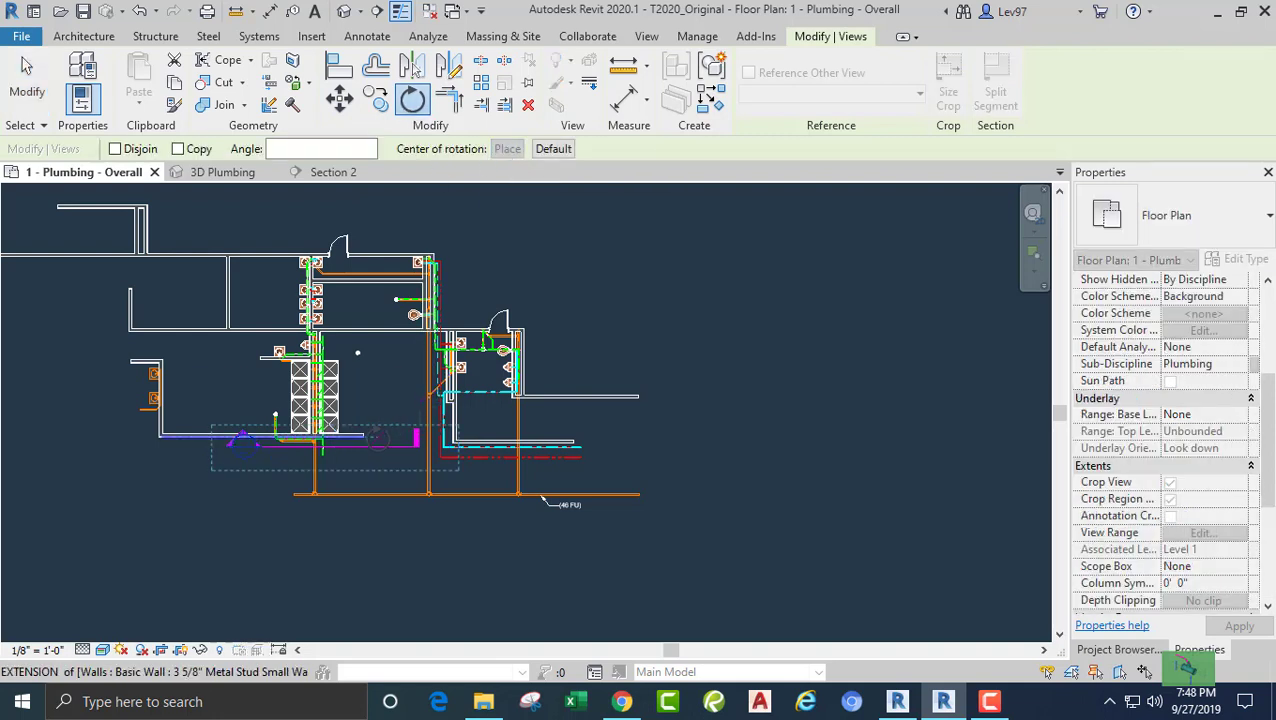
pyautogui.click(389, 446)
pyautogui.click(390, 398)
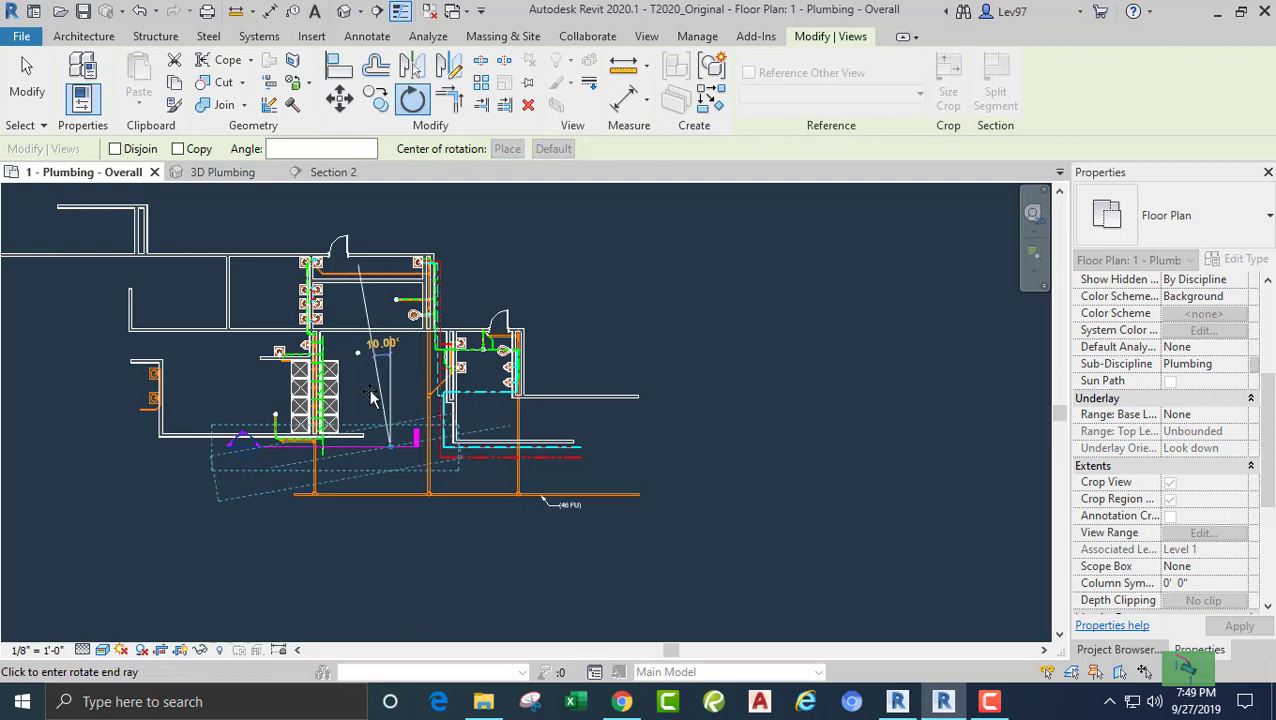
pyautogui.click(366, 398)
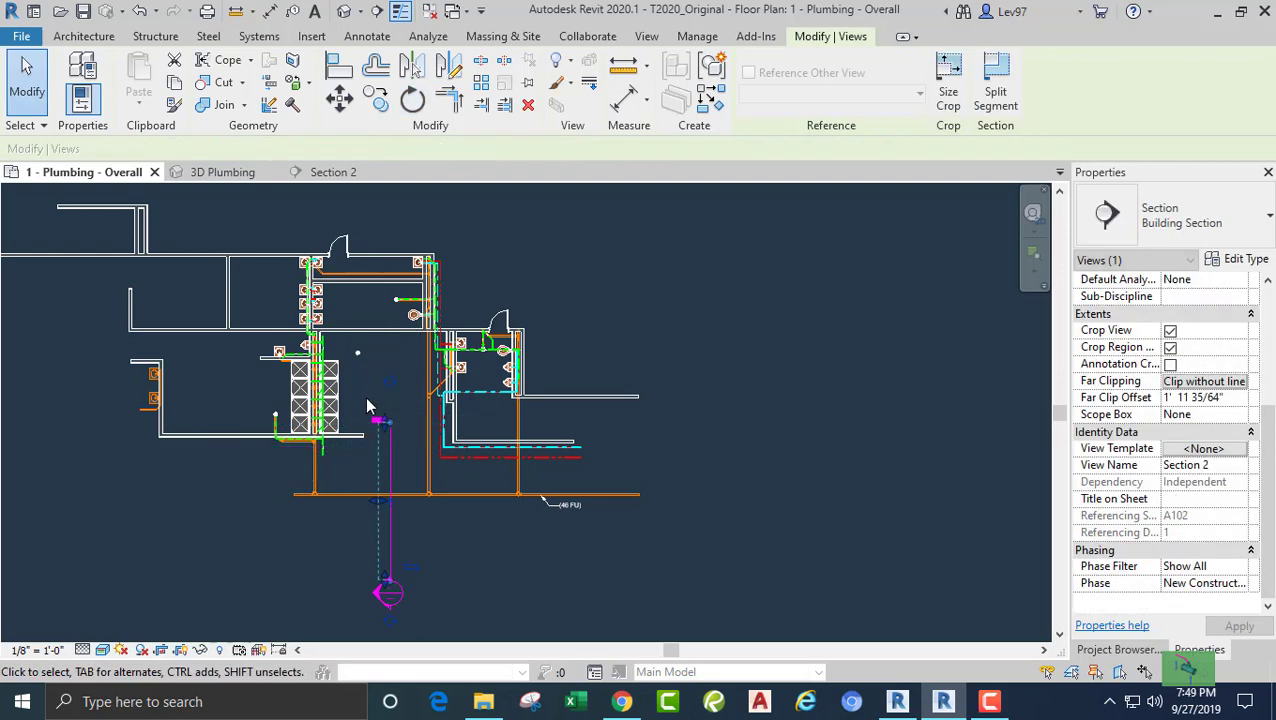
# Move the rotated Section 2 line just beside the isolated floor drain and open the Section 2 view at that drain.
pyautogui.moveTo(390, 466); pyautogui.dragTo(363, 328)
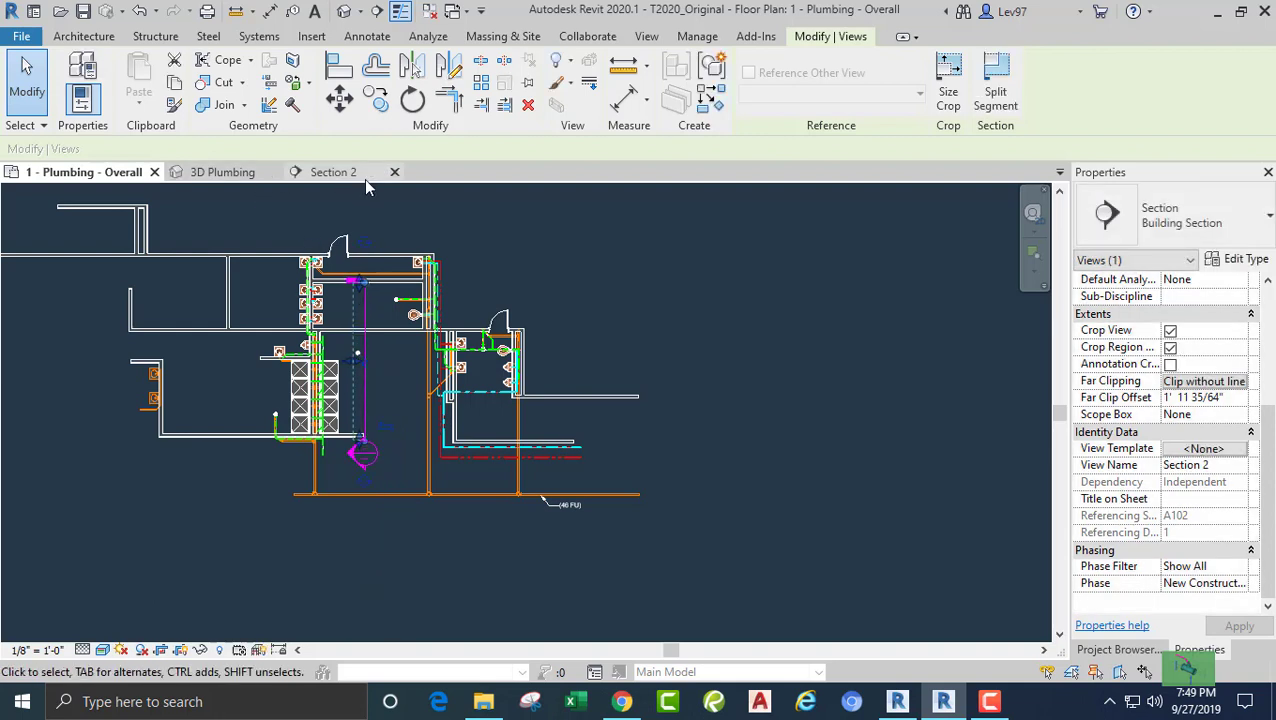
pyautogui.click(330, 173)
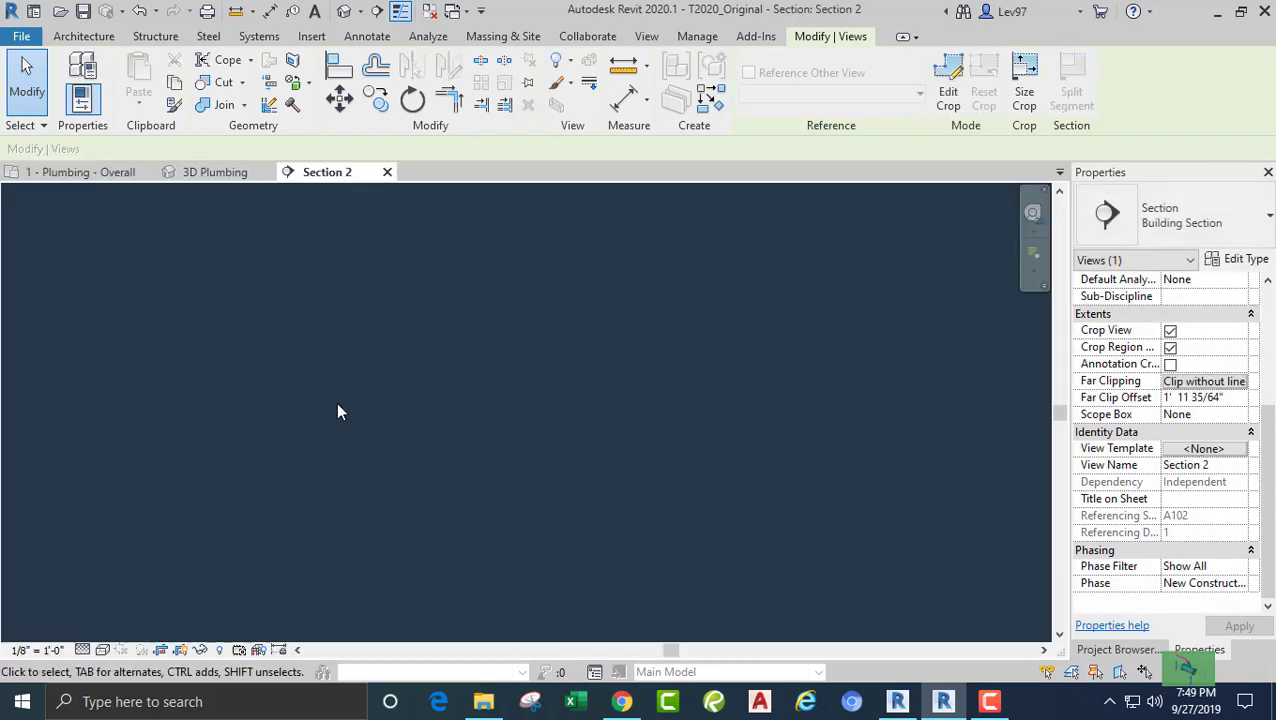
pyautogui.scroll(5, 322, 427)
pyautogui.moveTo(463, 386); pyautogui.dragTo(263, 397, button='middle')
pyautogui.scroll(2, 265, 397)
# Draw a 3" pipe about 1' 5 1/2" straight down from the floor drain's outlet.
pyautogui.click(201, 403)
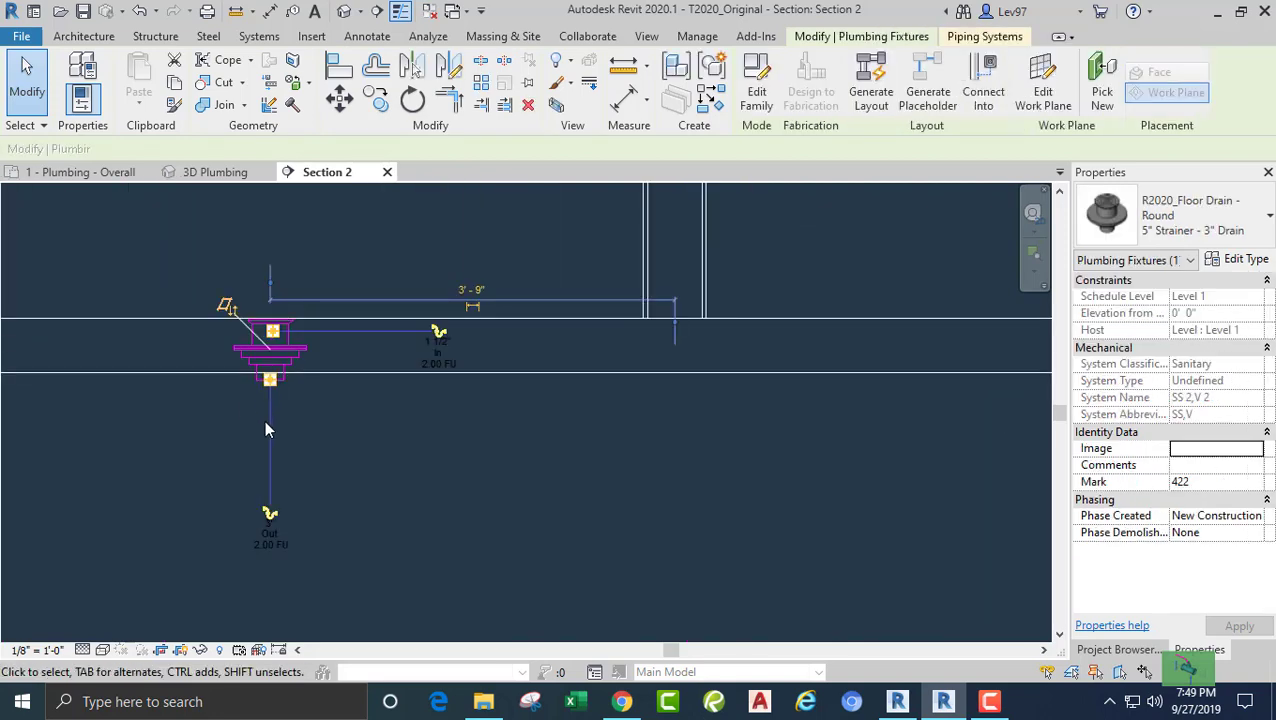
pyautogui.click(268, 517)
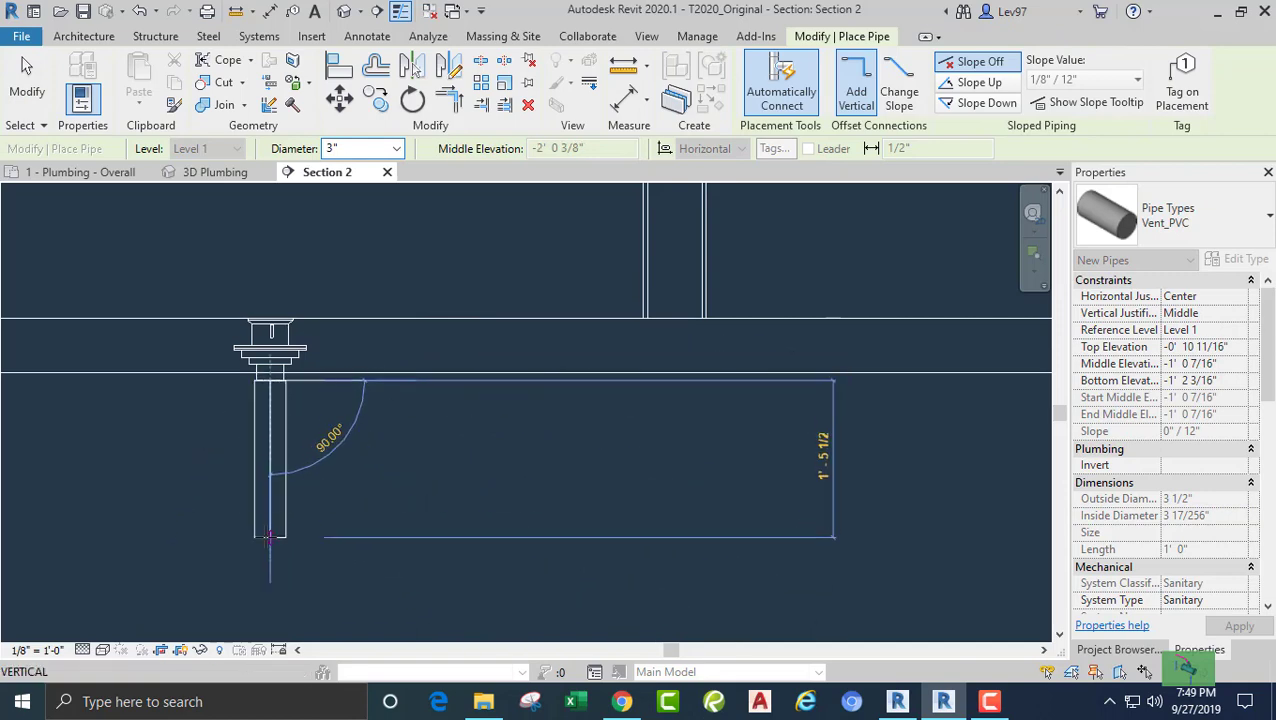
pyautogui.click(267, 538)
pyautogui.press('Escape')
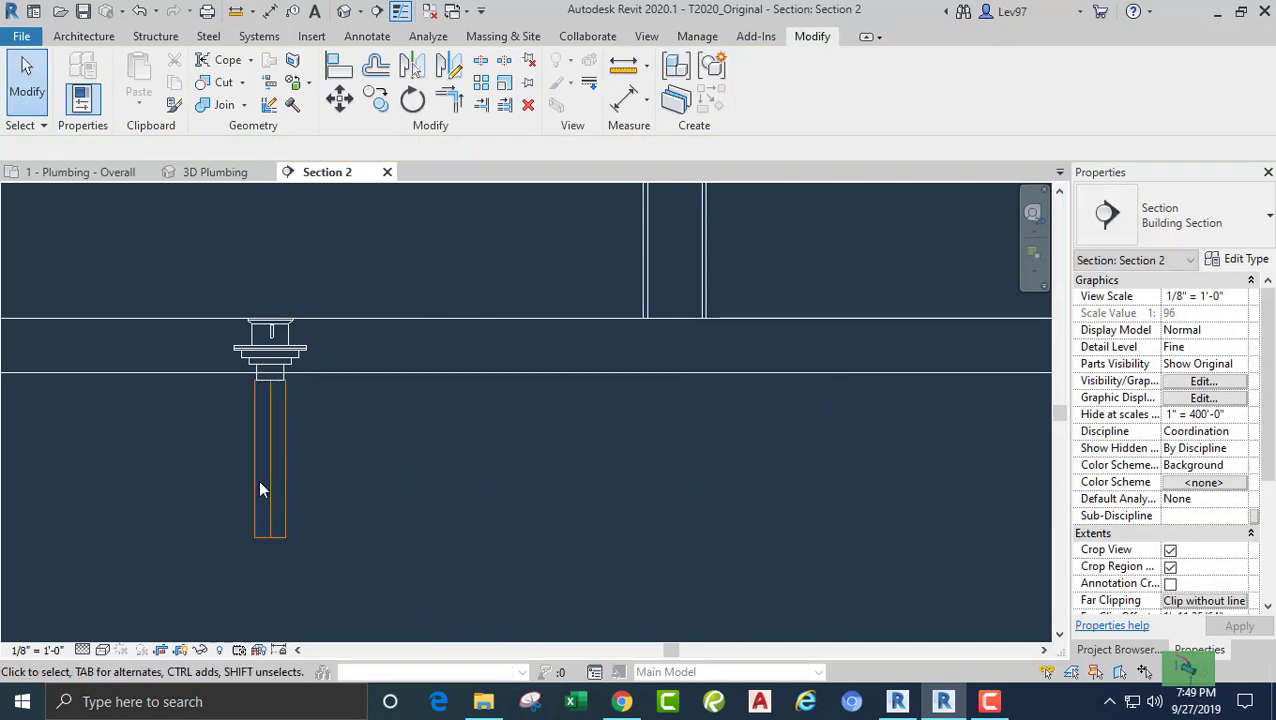
# Change the vertical pipe below the floor drain to the CastIron_Sanitary pipe type.
pyautogui.click(256, 480)
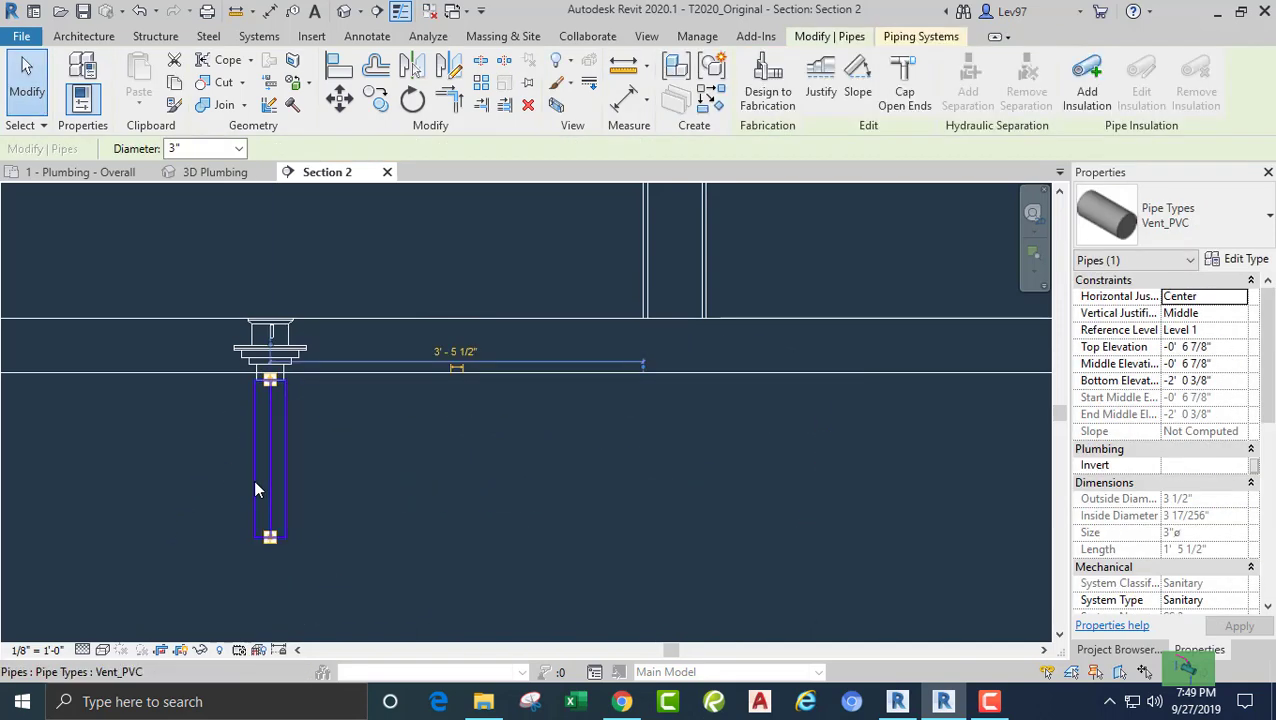
pyautogui.click(1215, 221)
pyautogui.click(1147, 314)
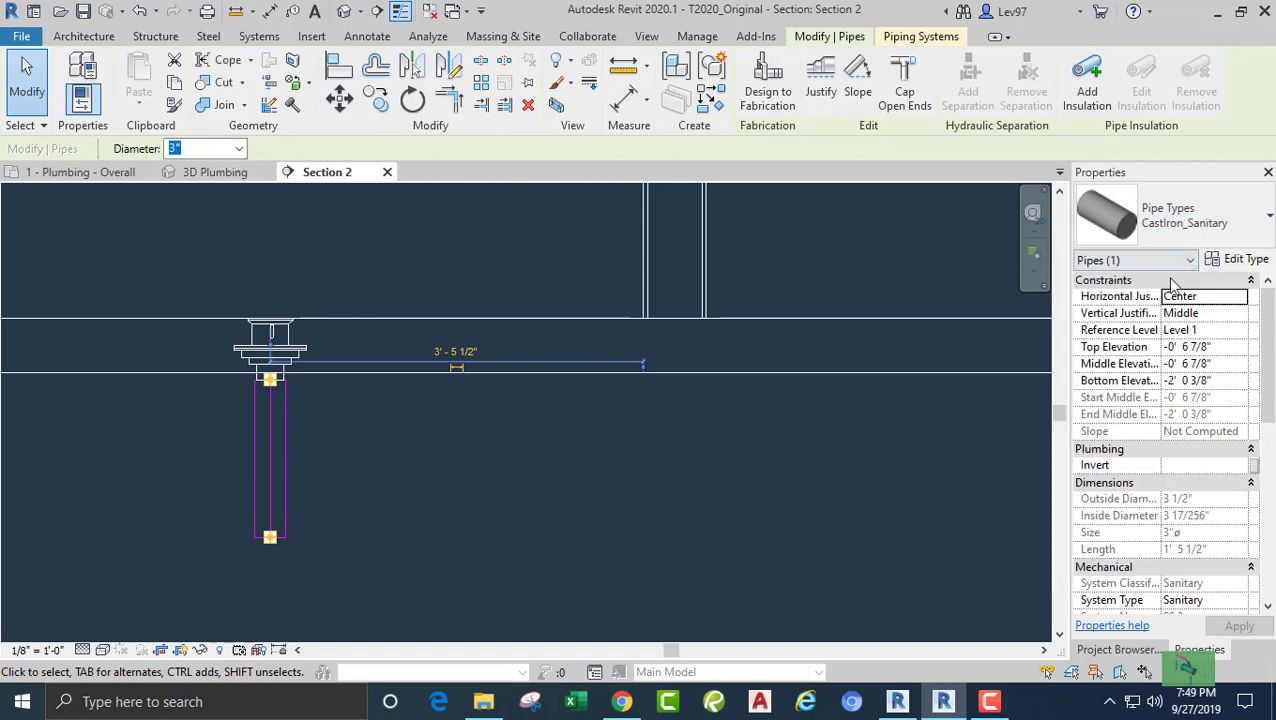
pyautogui.click(351, 548)
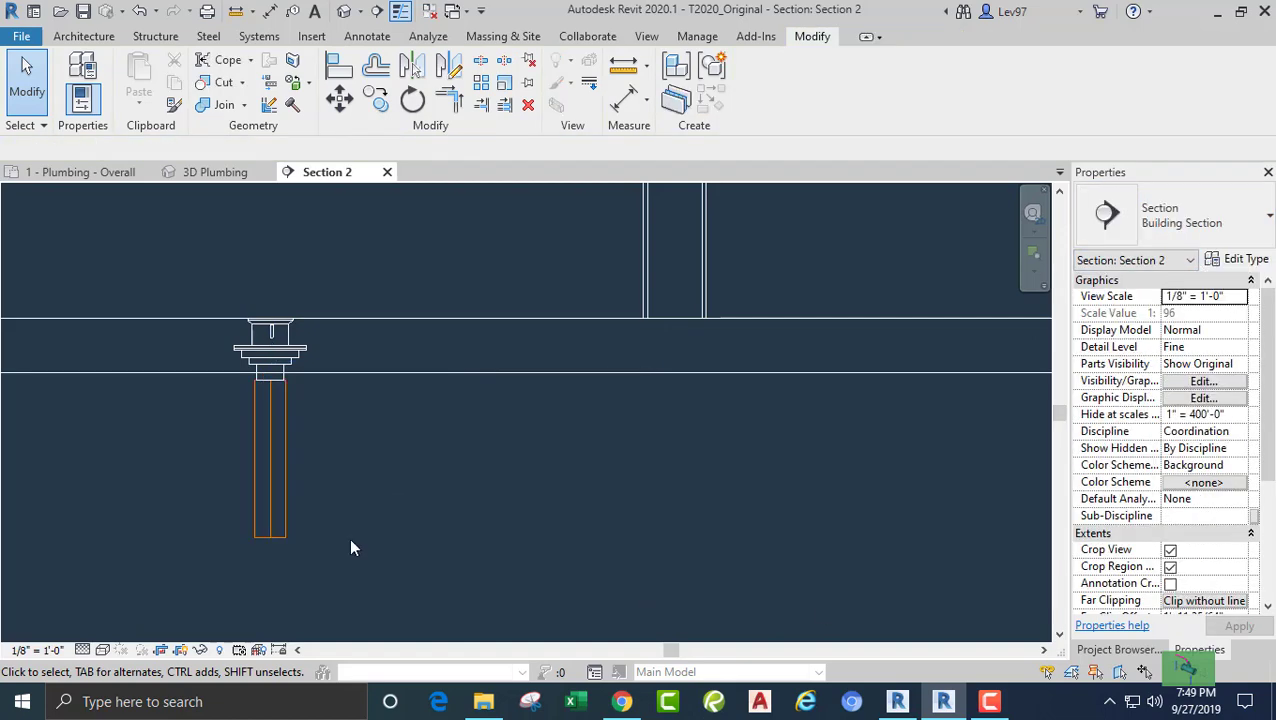
# Draw 3" pipe from the drain pipe's lower end horizontally to below the wall, and drop it to about -3' 8 3/8".
pyautogui.click(268, 535)
pyautogui.rightClick(268, 536)
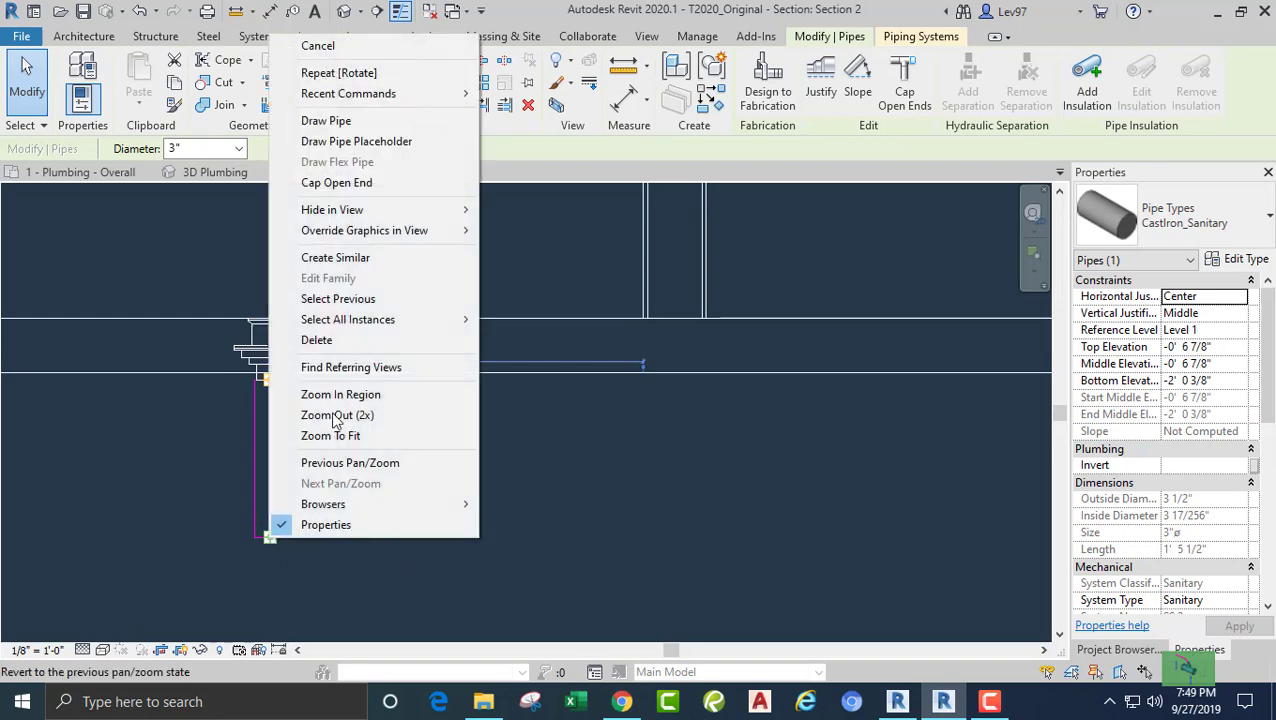
pyautogui.click(326, 121)
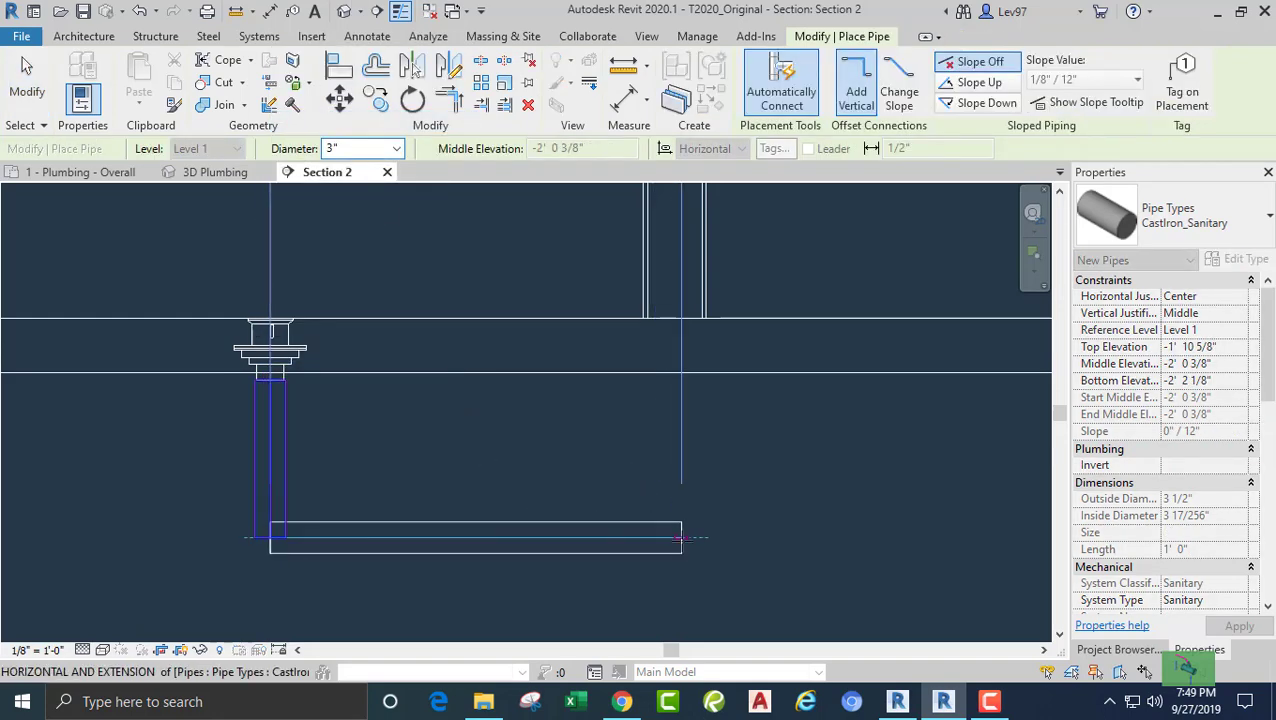
pyautogui.click(683, 620)
pyautogui.scroll(-2, 683, 621)
pyautogui.moveTo(672, 578); pyautogui.dragTo(692, 427, button='middle')
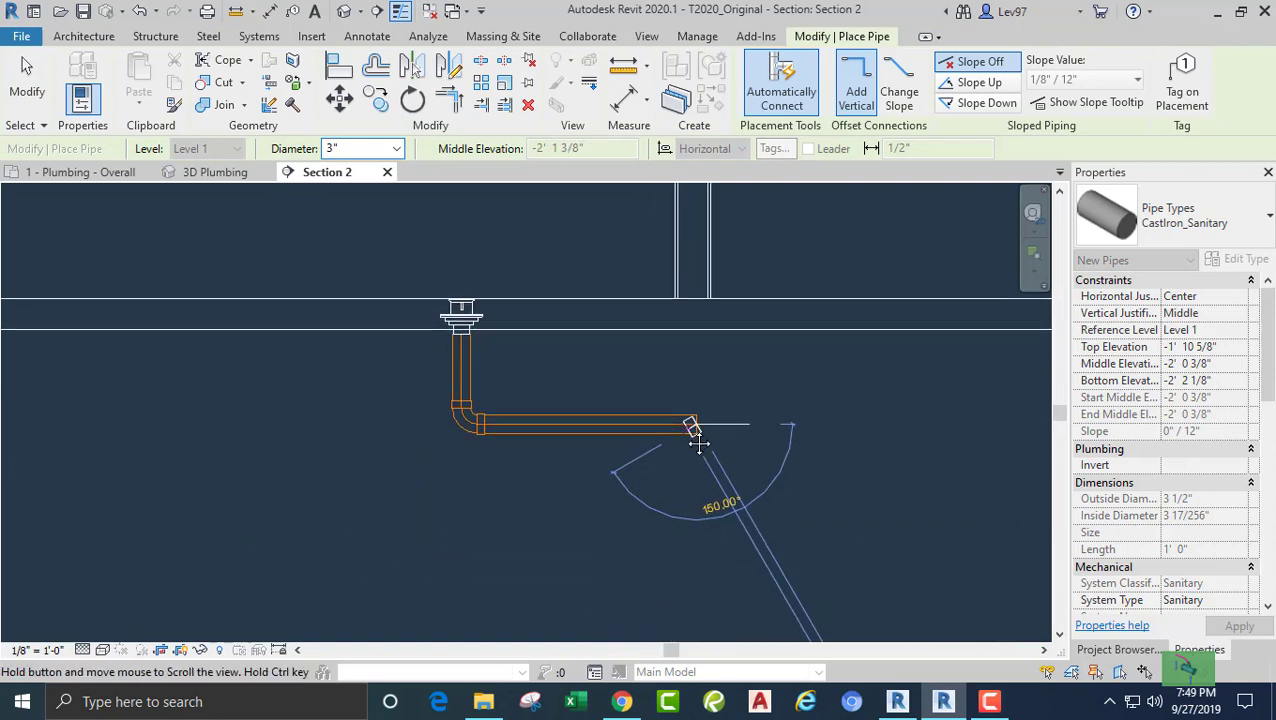
pyautogui.click(697, 530)
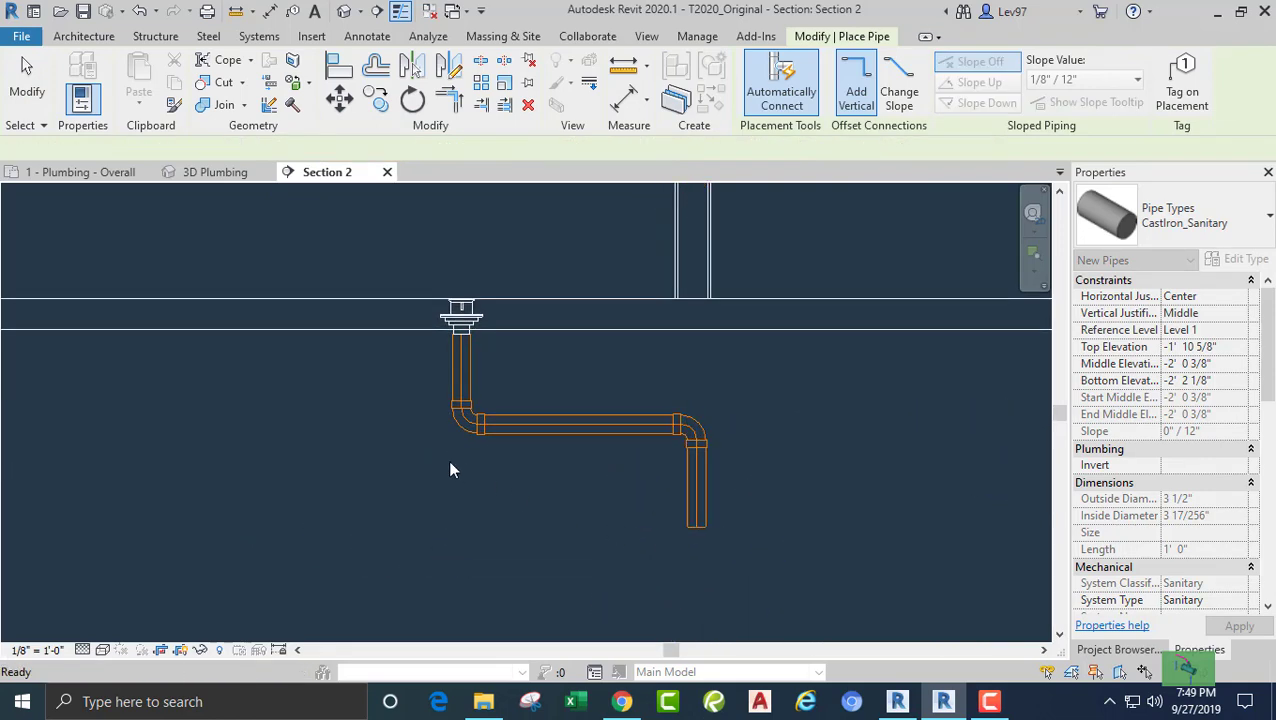
pyautogui.press('Escape')
pyautogui.press('Escape')
# Replace the bend below the floor drain with the R20_Trap P - PVC - Sch 40 - DWV : Standard fitting.
pyautogui.click(430, 436)
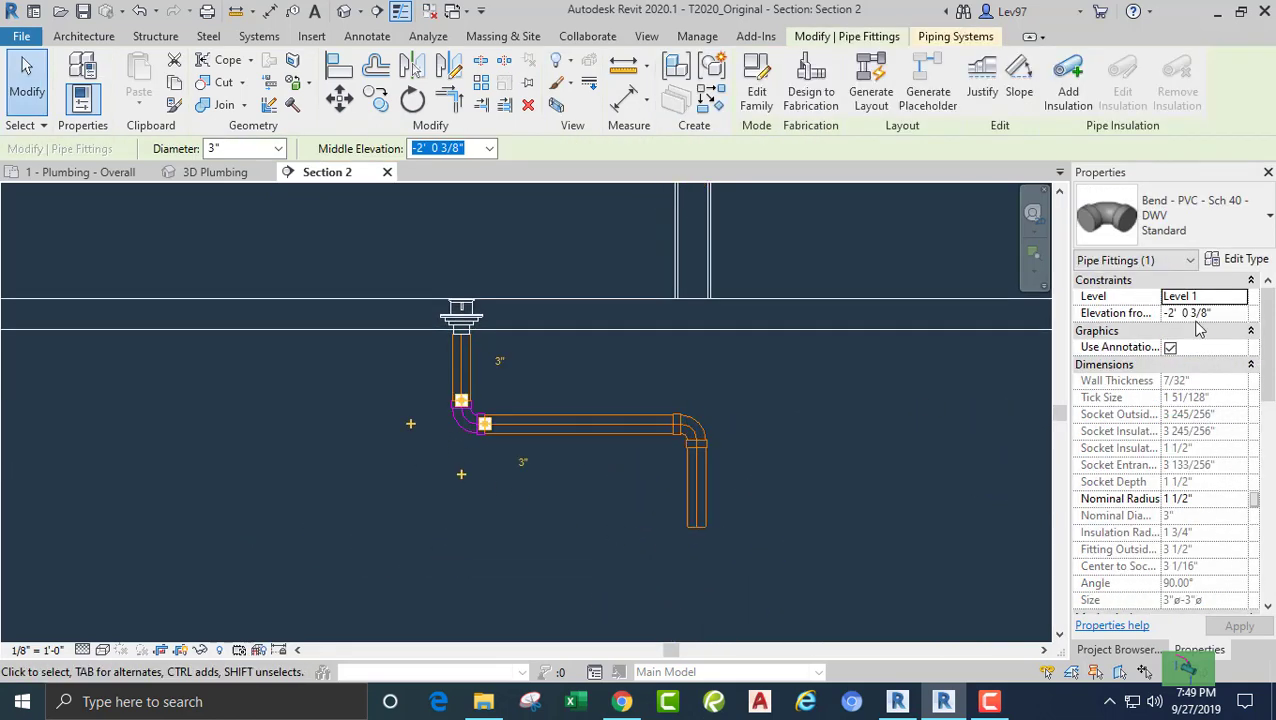
pyautogui.click(1226, 214)
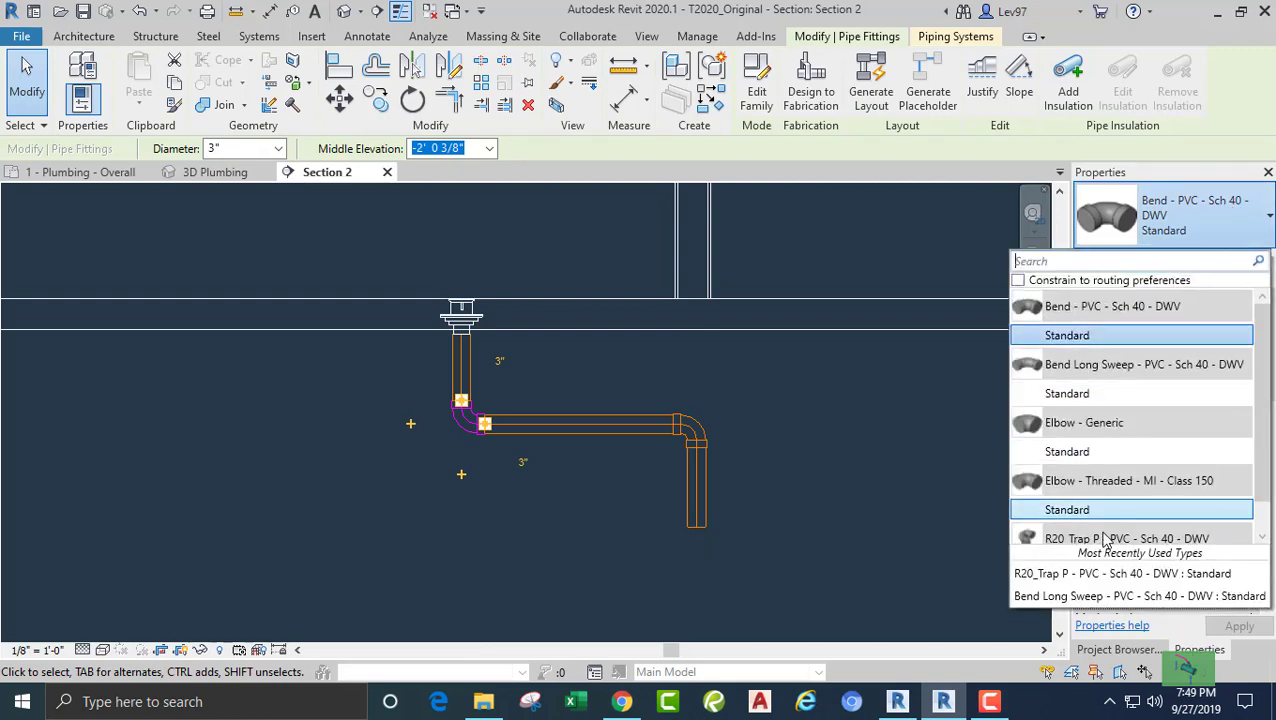
pyautogui.scroll(-1, 1058, 530)
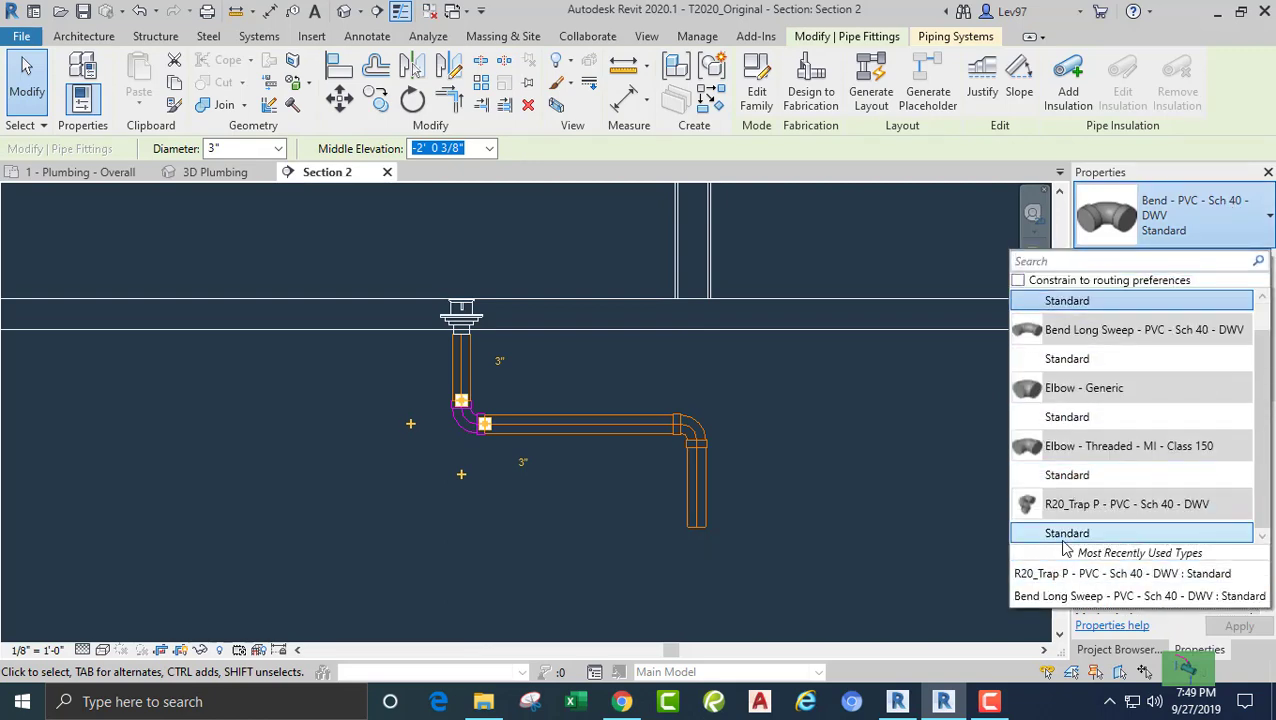
pyautogui.click(1064, 540)
pyautogui.press('Escape')
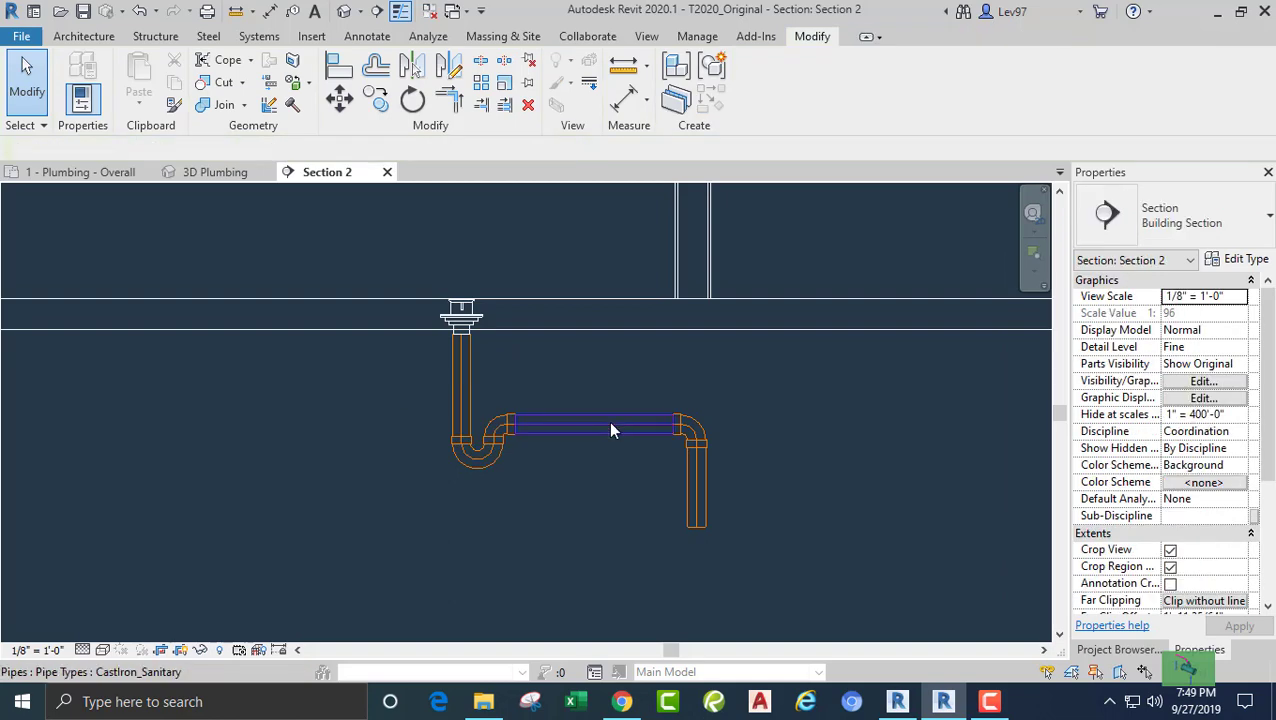
# Raise the horizontal pipe after the P-trap to just below the floor slab.
pyautogui.click(611, 426)
pyautogui.moveTo(611, 426); pyautogui.dragTo(613, 350)
pyautogui.moveTo(613, 408); pyautogui.dragTo(606, 421)
pyautogui.click(604, 410)
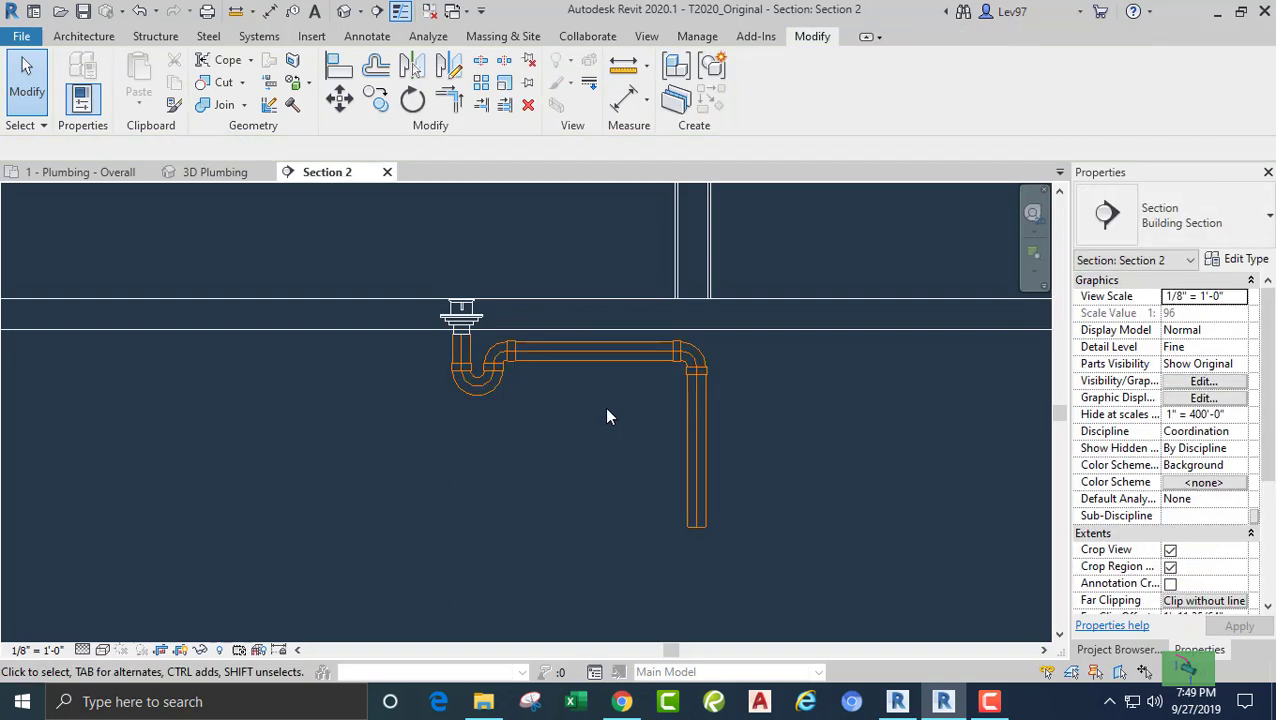
# Try to shift the vertical drop pipe toward the floor drain, and undo the move.
pyautogui.moveTo(604, 407); pyautogui.dragTo(599, 396, button='middle')
pyautogui.moveTo(603, 405); pyautogui.dragTo(562, 467)
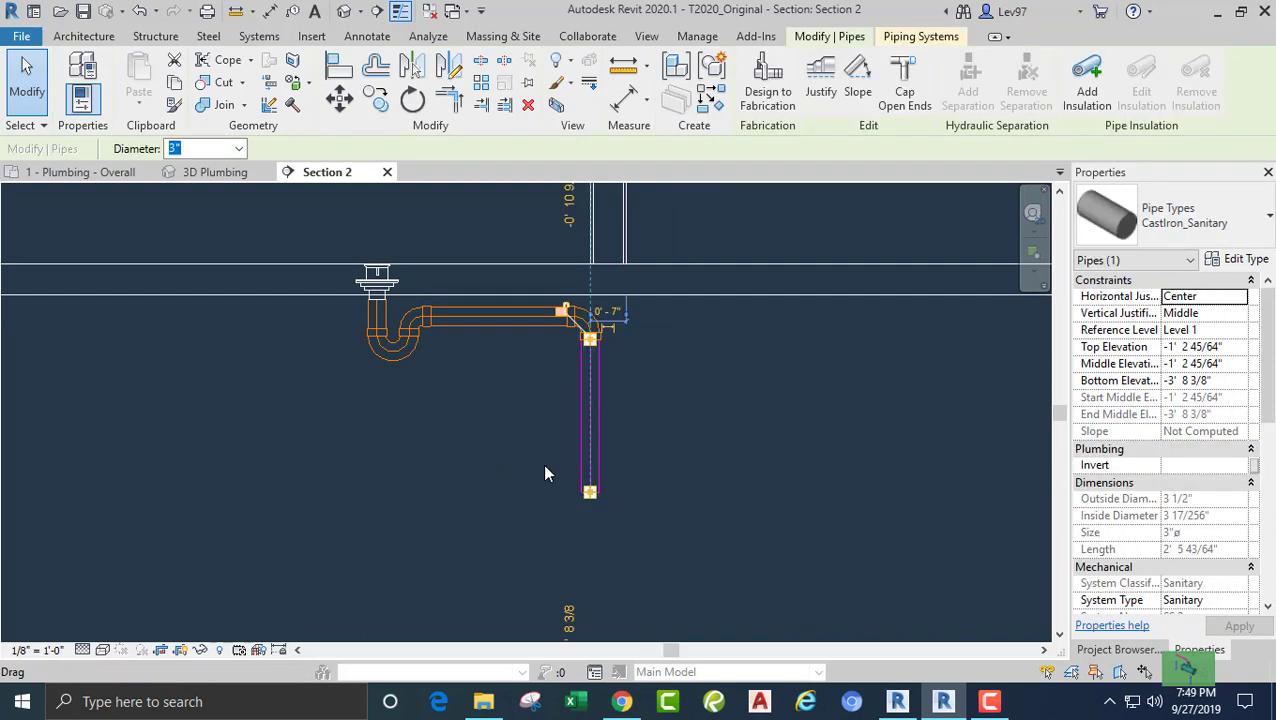
pyautogui.click(470, 418)
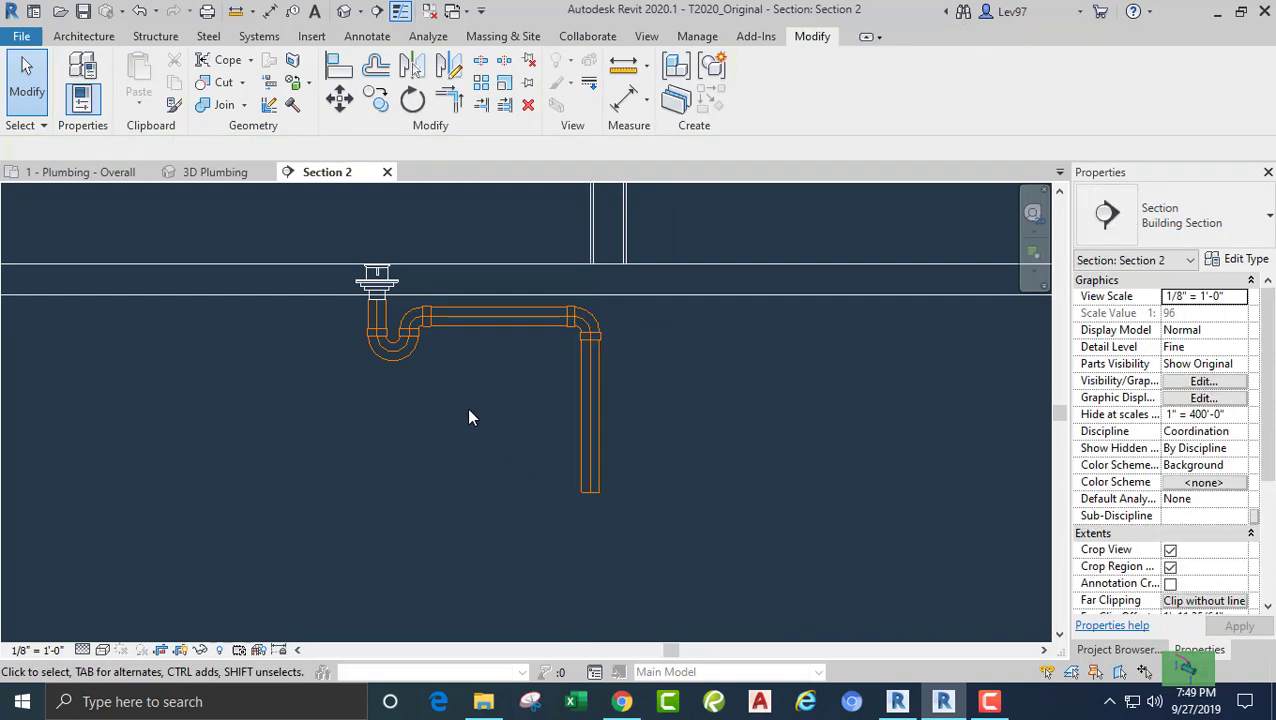
pyautogui.click(140, 12)
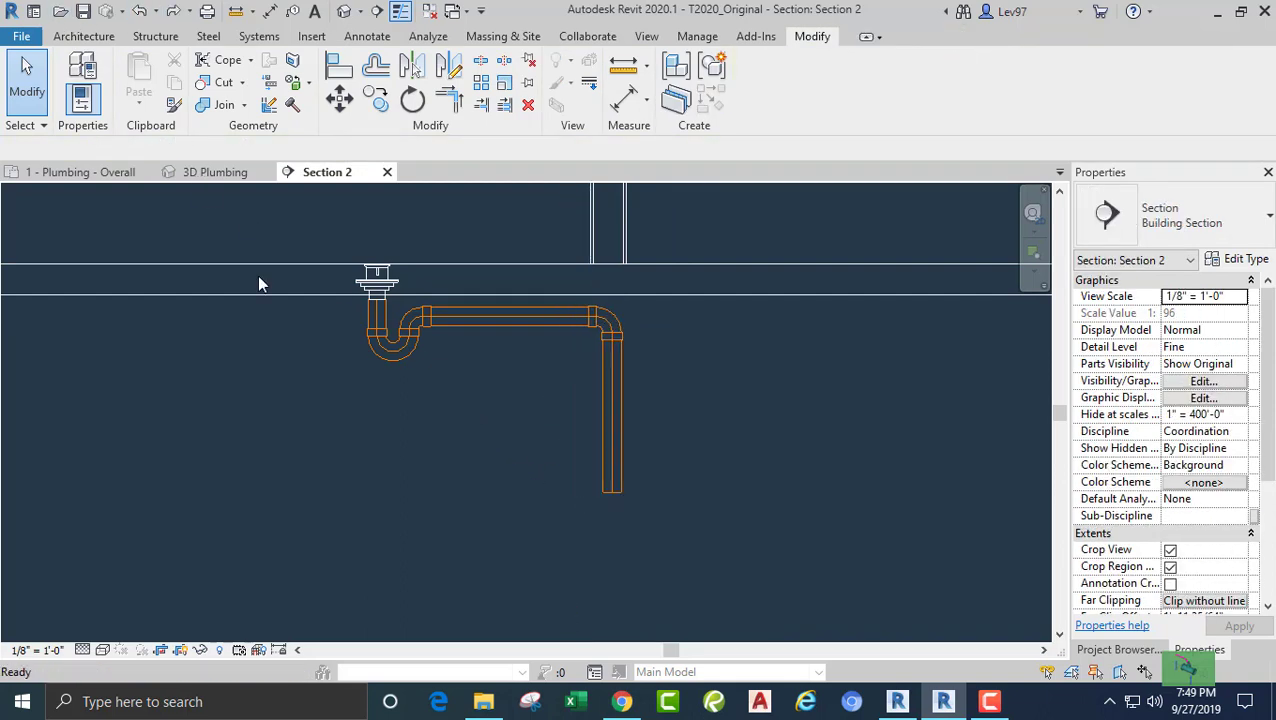
# Pin the floor drain in place.
pyautogui.click(374, 278)
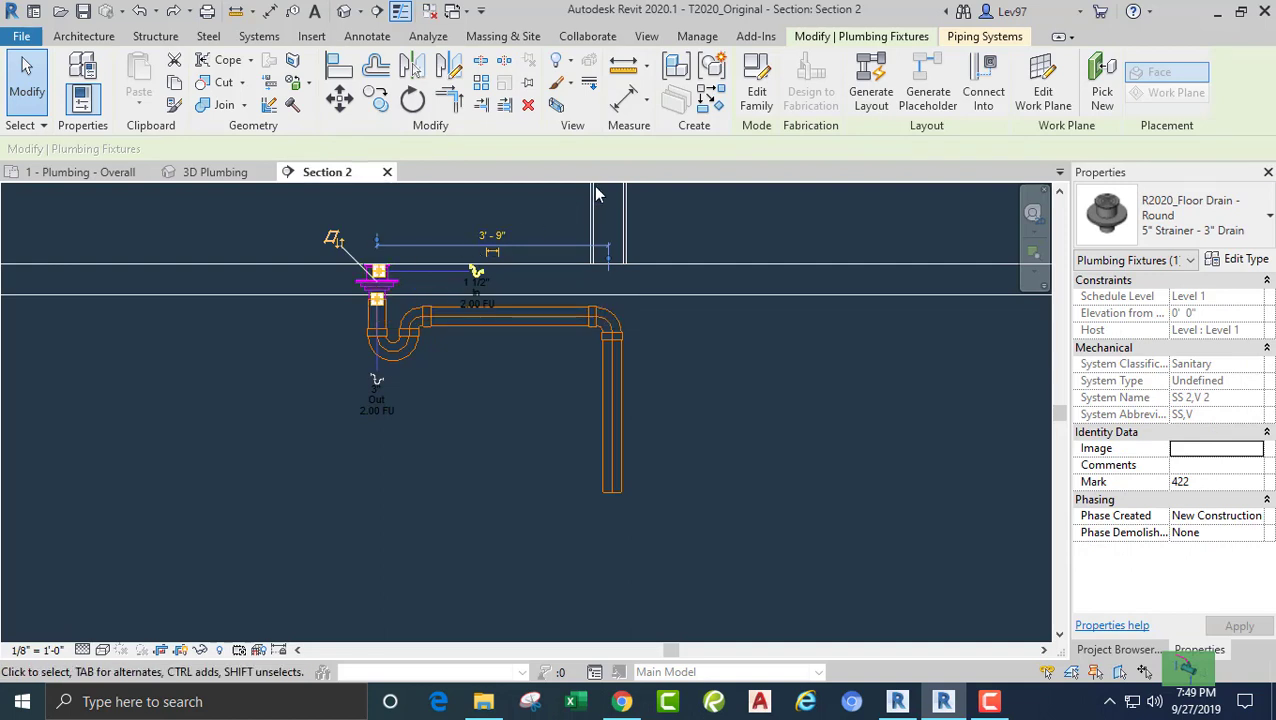
pyautogui.click(268, 404)
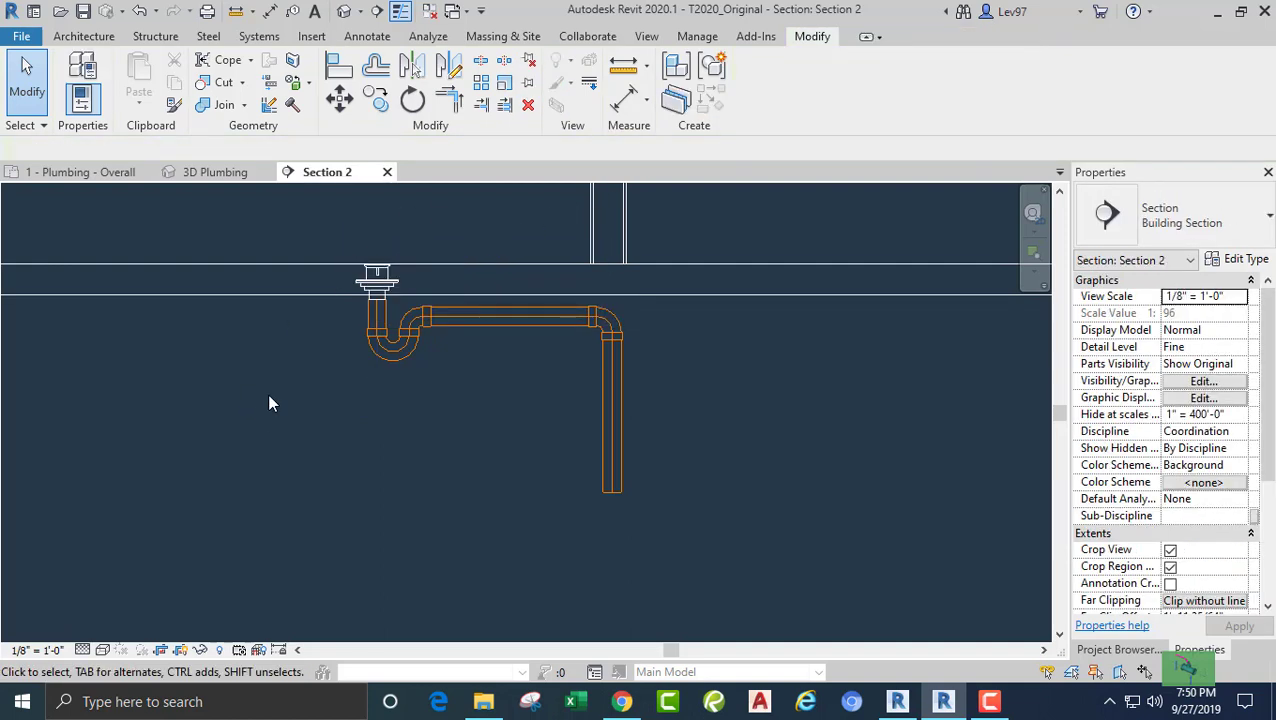
# In the plumbing plan, draw a 3" pipe from the drop's lower end, sloping down 1/8" / 12", with a 45° leg and a straight run westward.
pyautogui.click(608, 415)
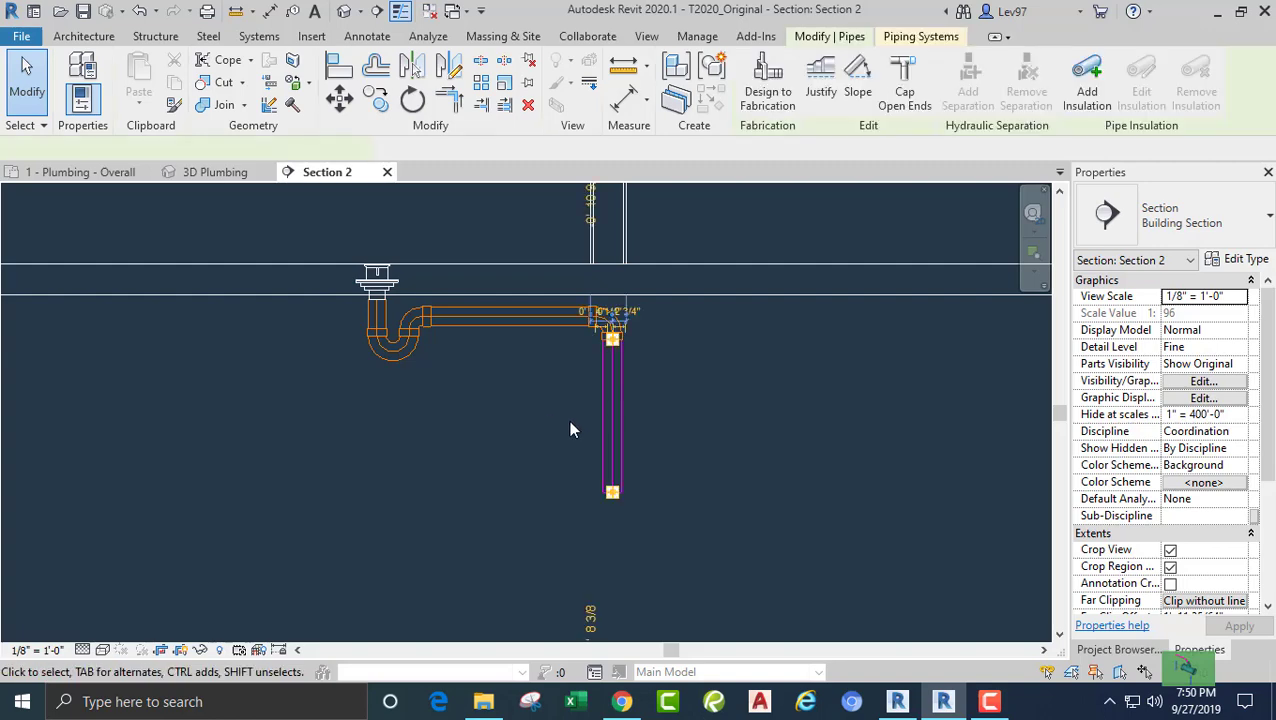
pyautogui.rightClick(613, 500)
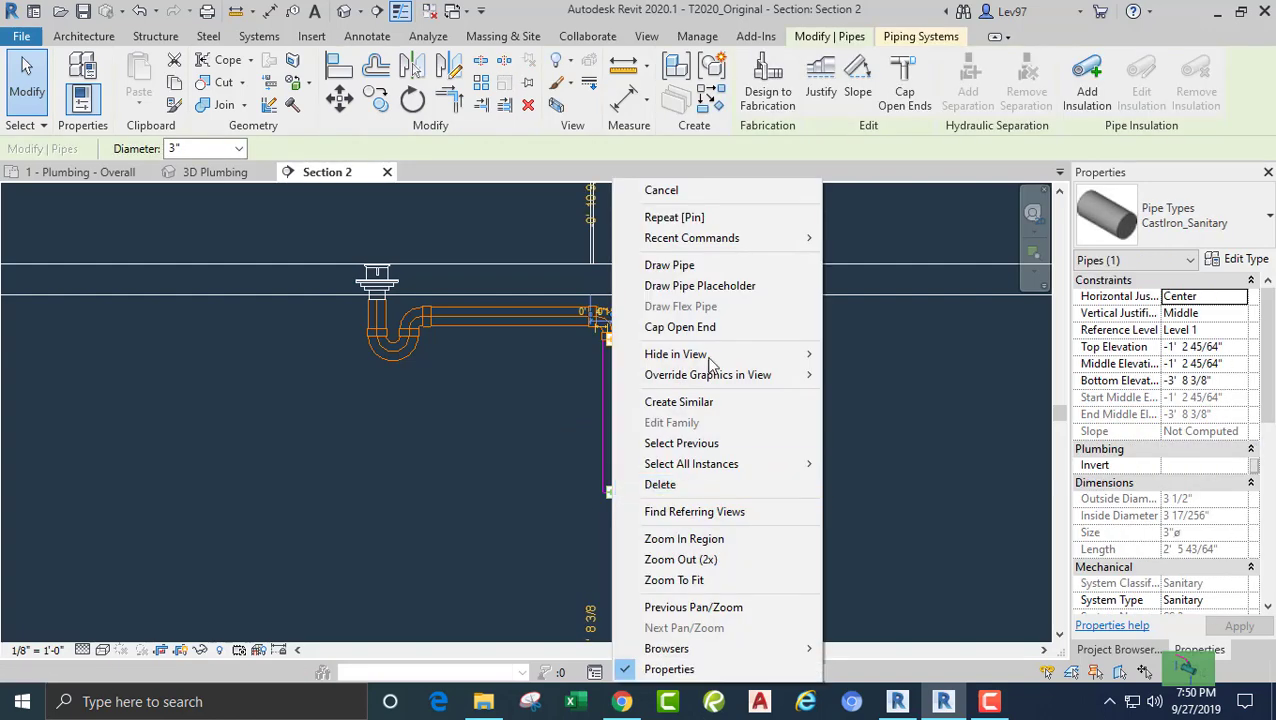
pyautogui.click(583, 421)
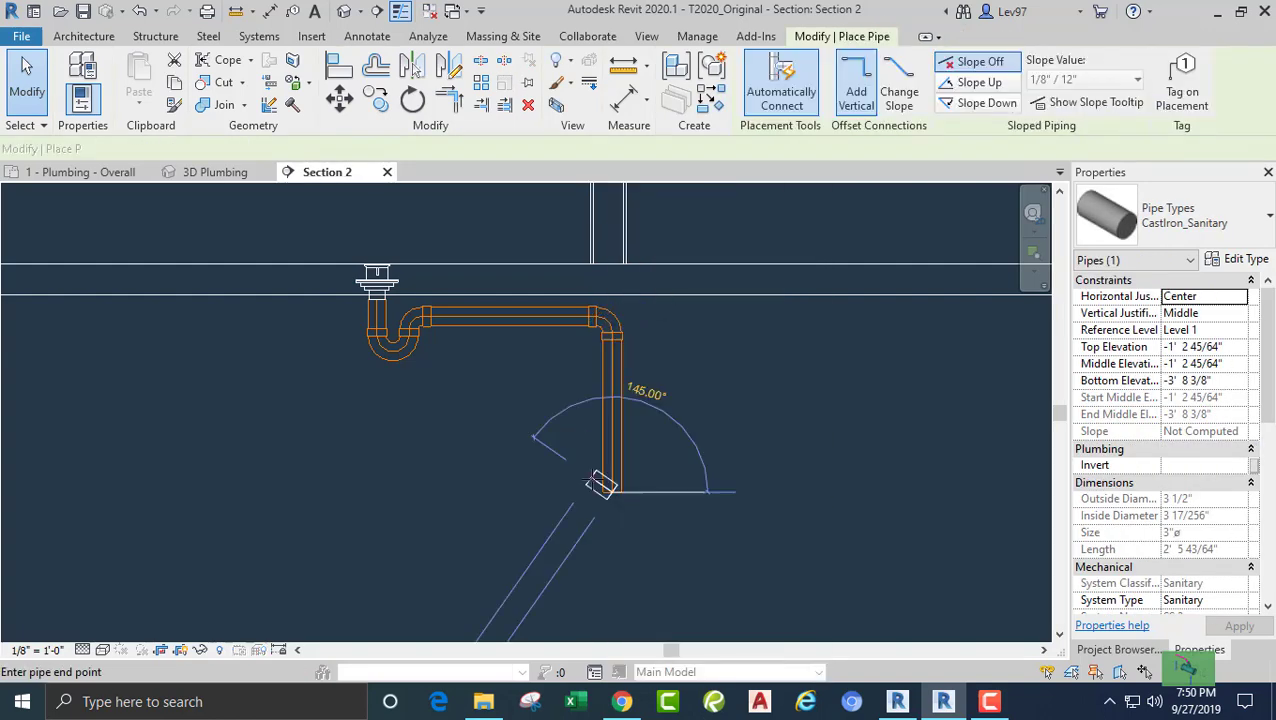
pyautogui.click(64, 172)
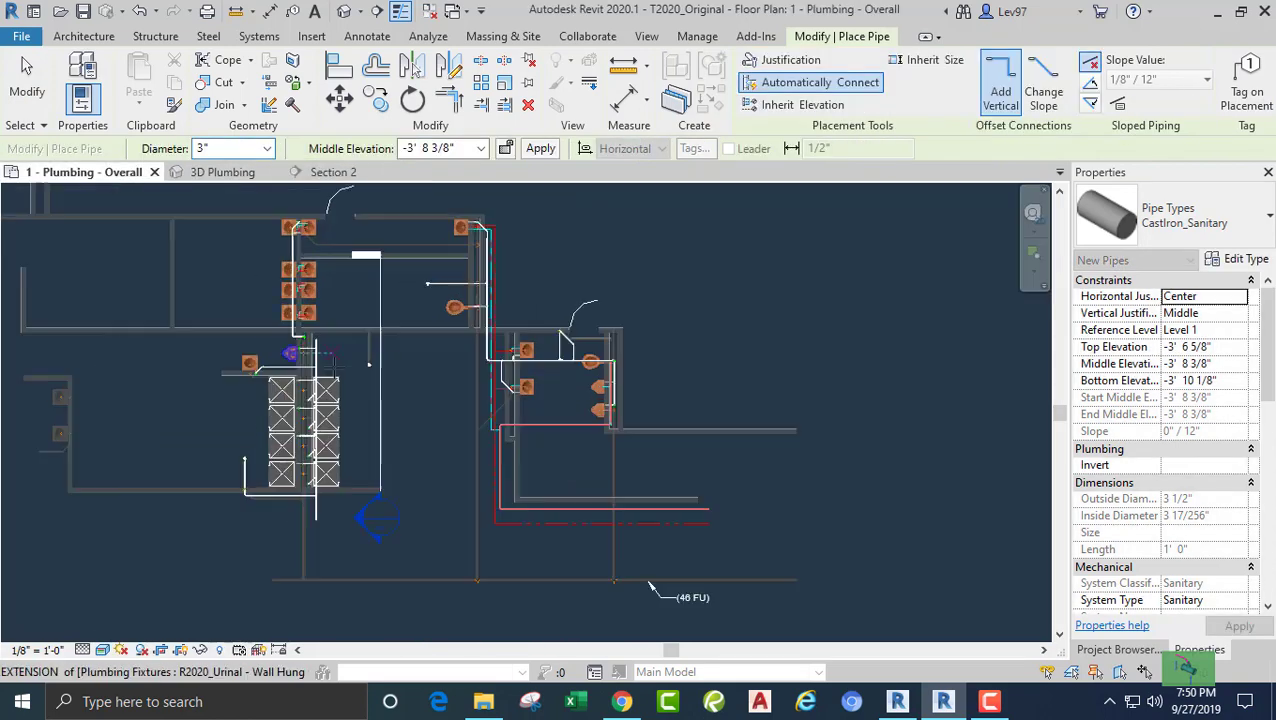
pyautogui.scroll(8, 632, 390)
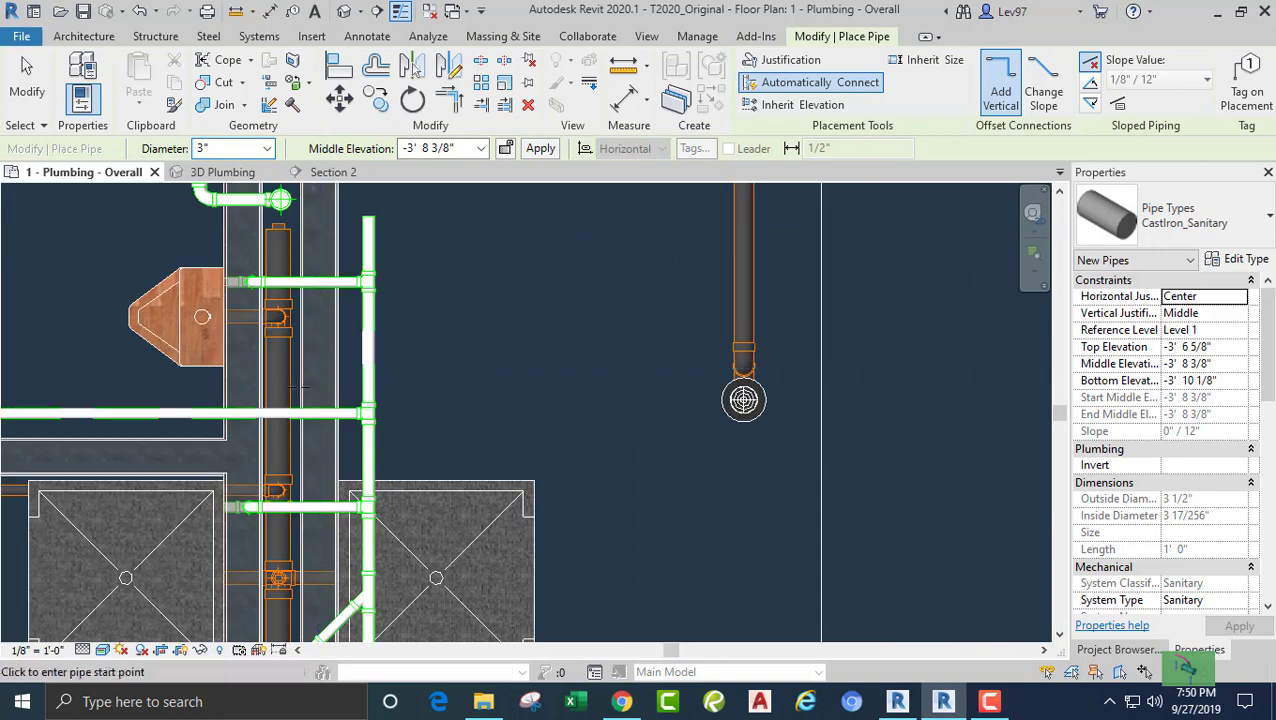
pyautogui.scroll(-4, 660, 390)
pyautogui.scroll(6, 706, 350)
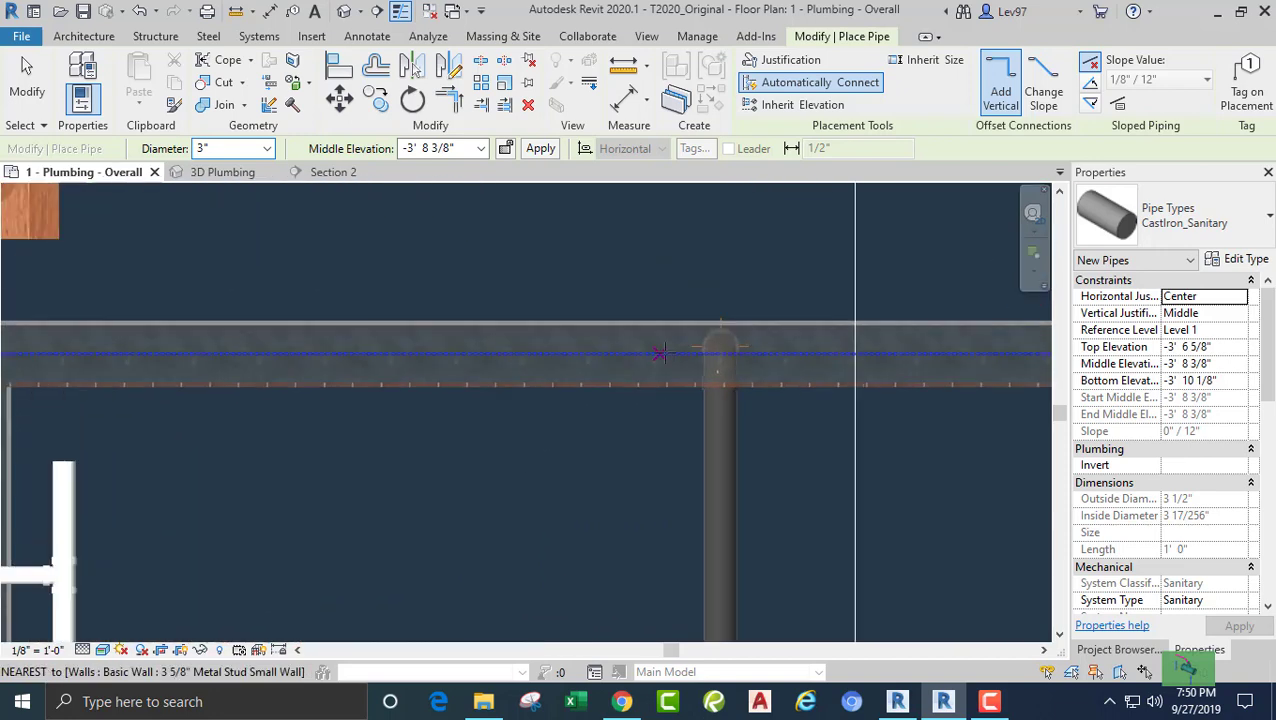
pyautogui.click(712, 348)
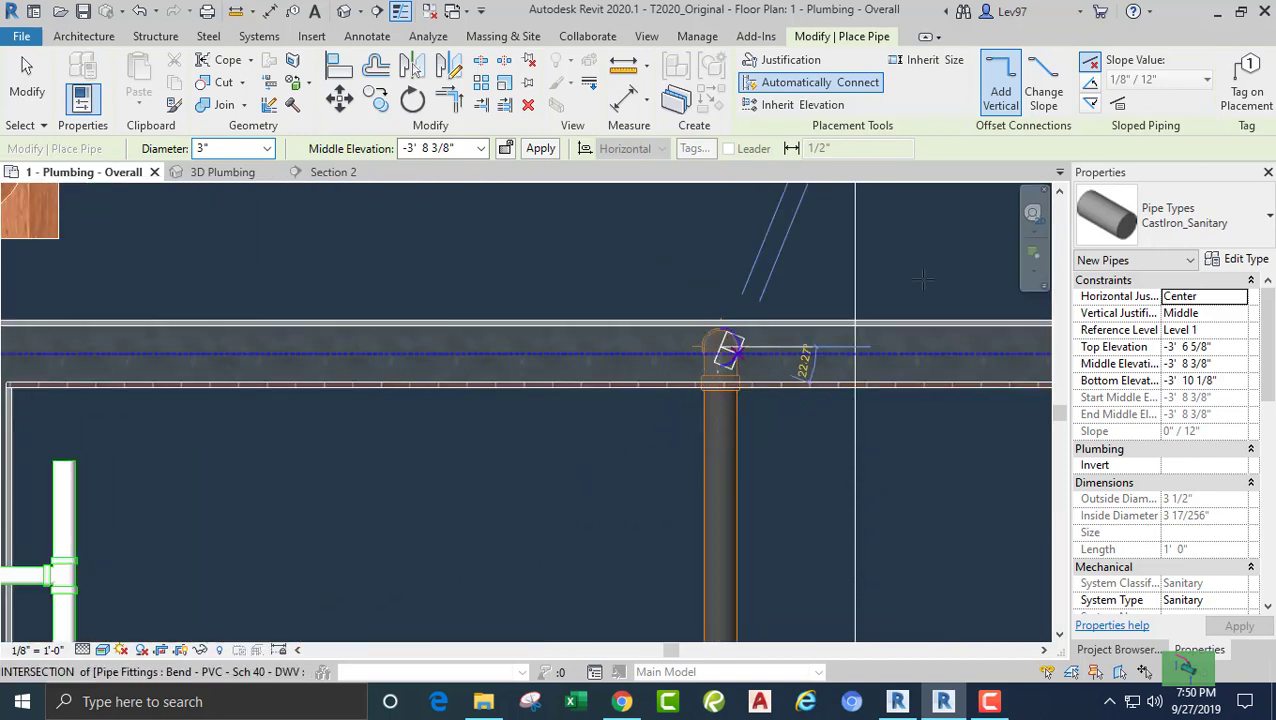
pyautogui.click(1091, 104)
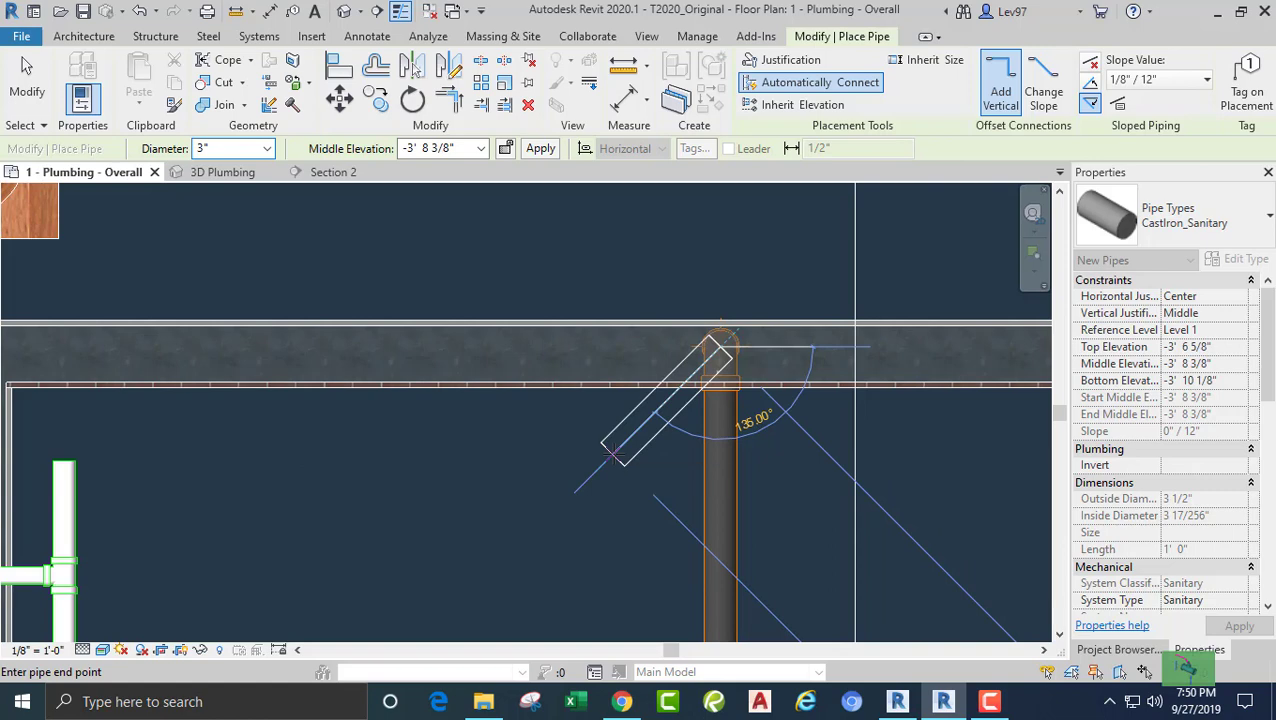
pyautogui.scroll(-3, 607, 441)
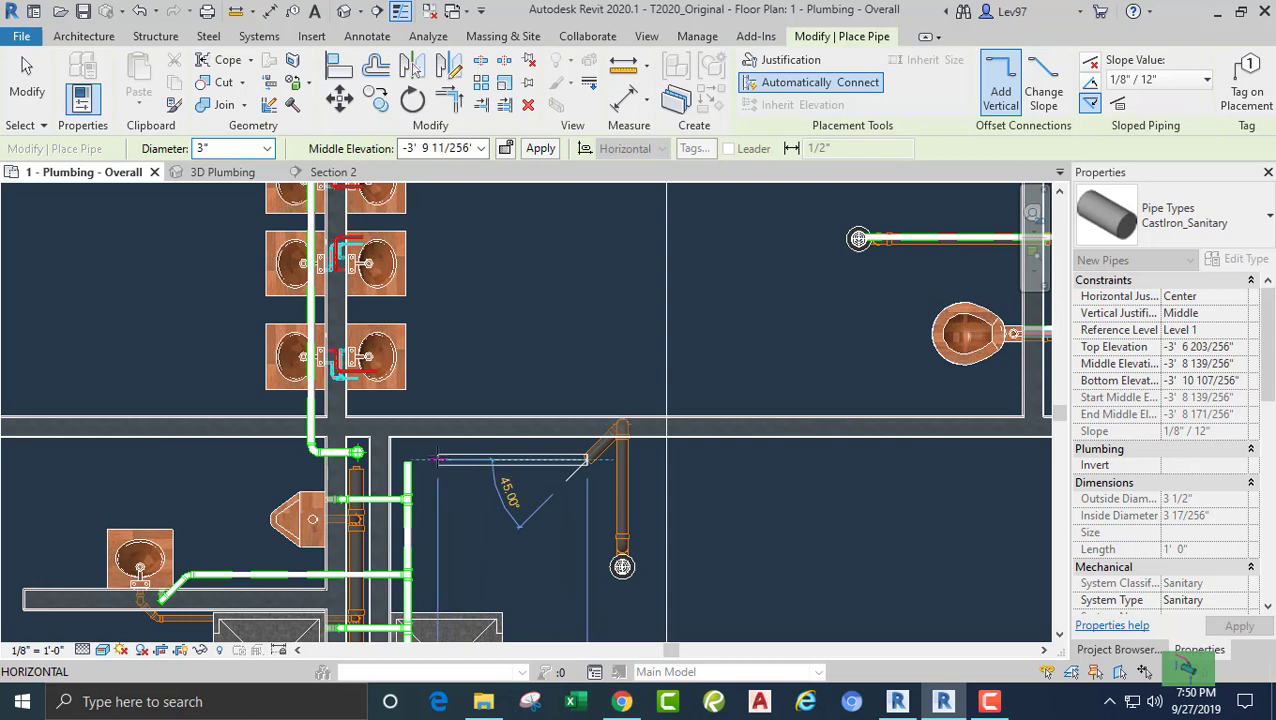
pyautogui.click(437, 459)
pyautogui.press('Escape')
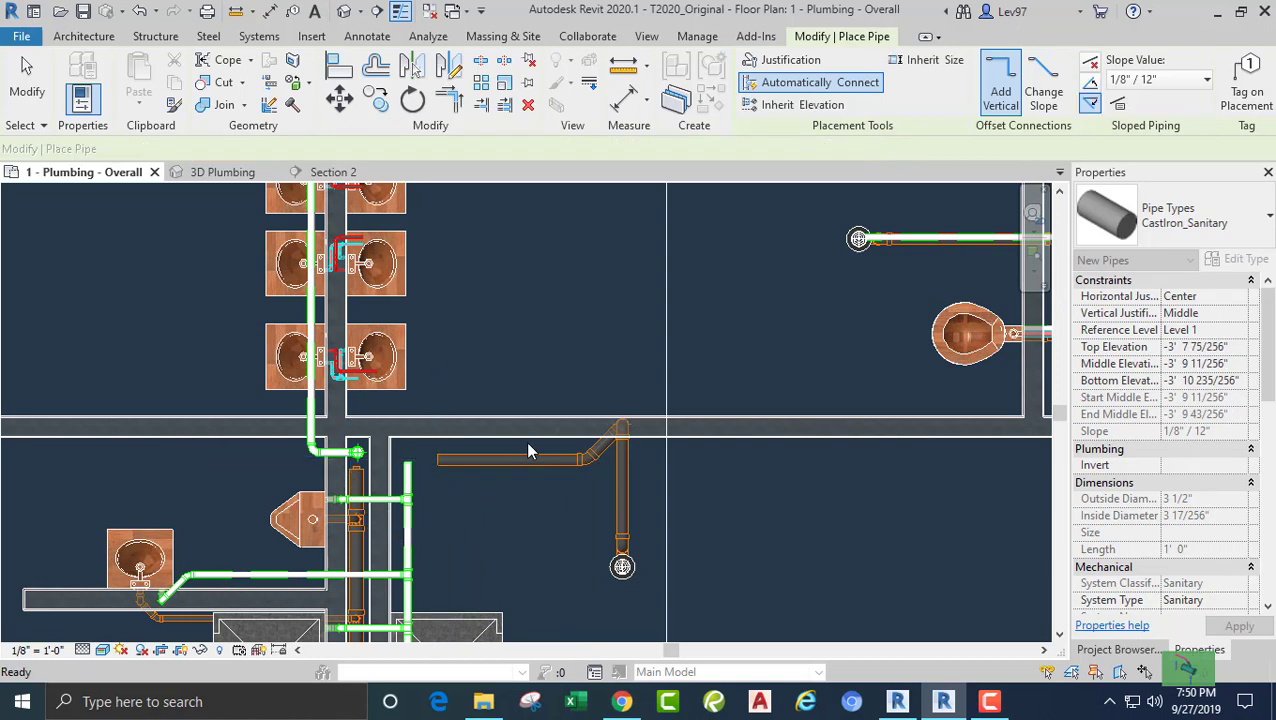
pyautogui.press('Escape')
# Move the straight sloped pipe down in plan so it crosses the main in the chase between the urinal and the shower stalls.
pyautogui.moveTo(461, 493); pyautogui.dragTo(558, 433, button='middle')
pyautogui.click(557, 401)
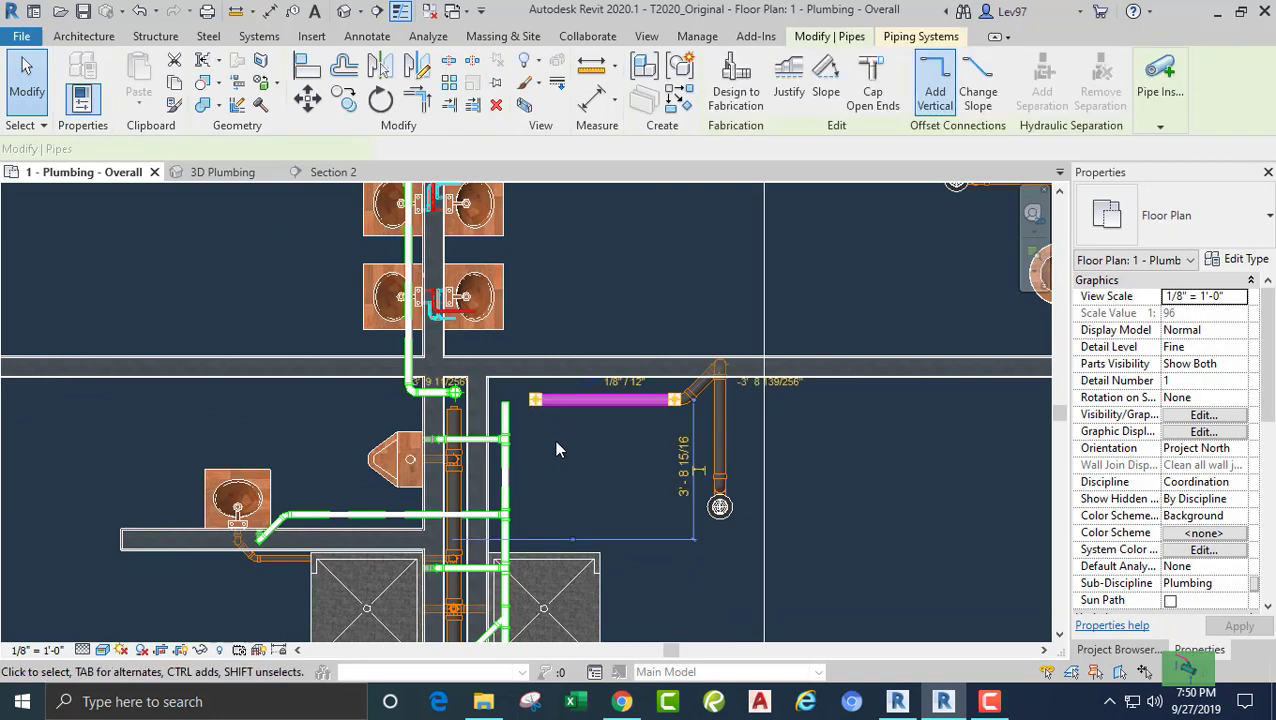
pyautogui.moveTo(583, 400); pyautogui.dragTo(508, 533)
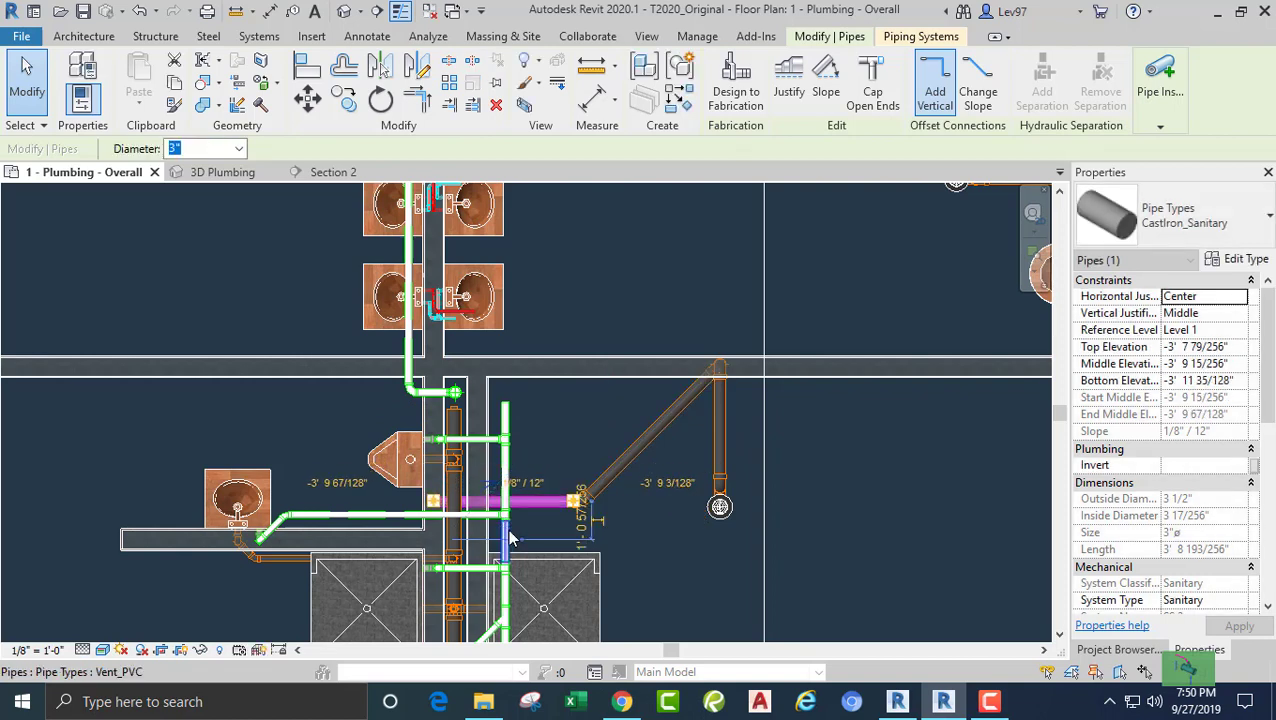
pyautogui.press('Escape')
# Rotate the Section 2 line by 90° about a point below the floor drain and move it to just below the drain.
pyautogui.scroll(-3, 539, 454)
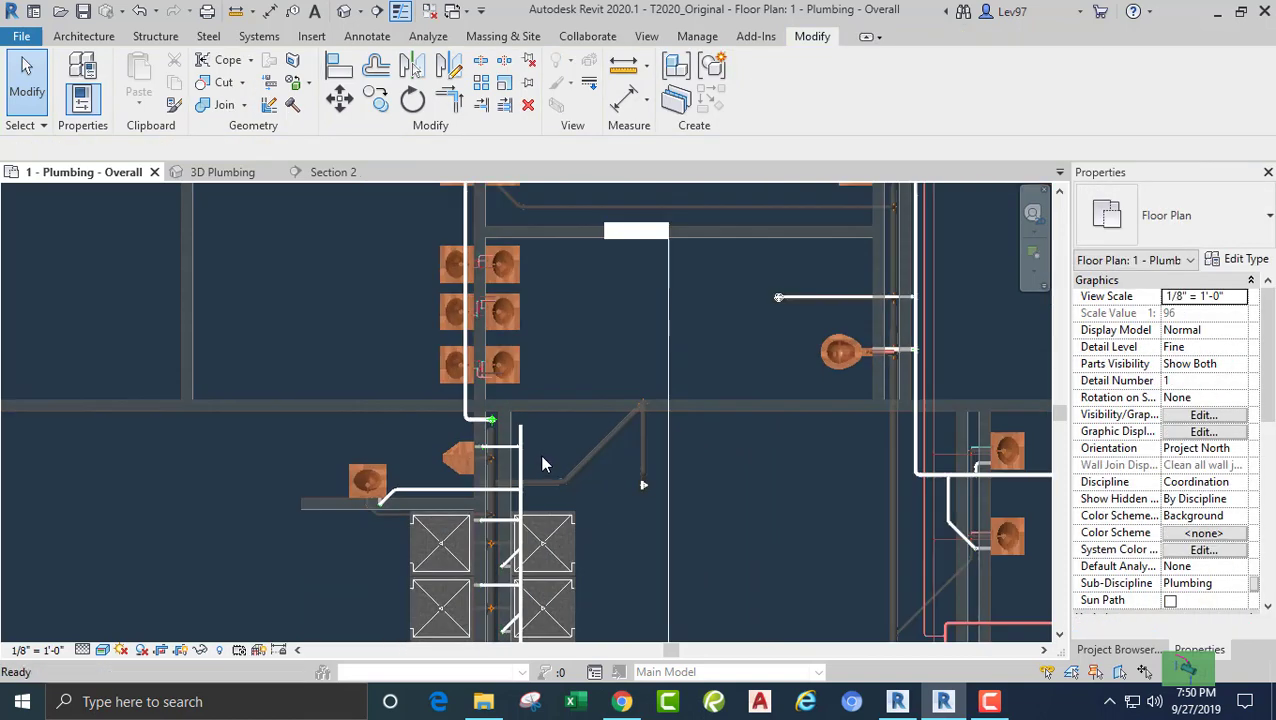
pyautogui.scroll(2, 600, 454)
pyautogui.click(751, 522)
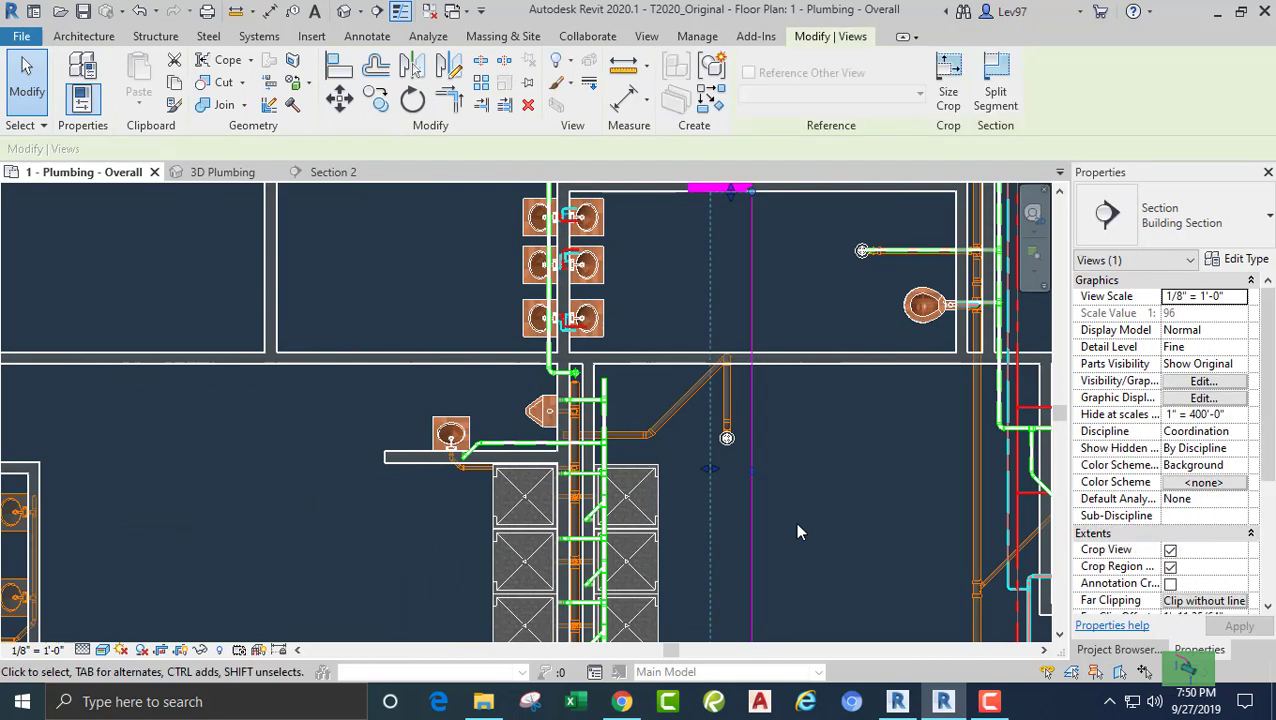
pyautogui.click(414, 103)
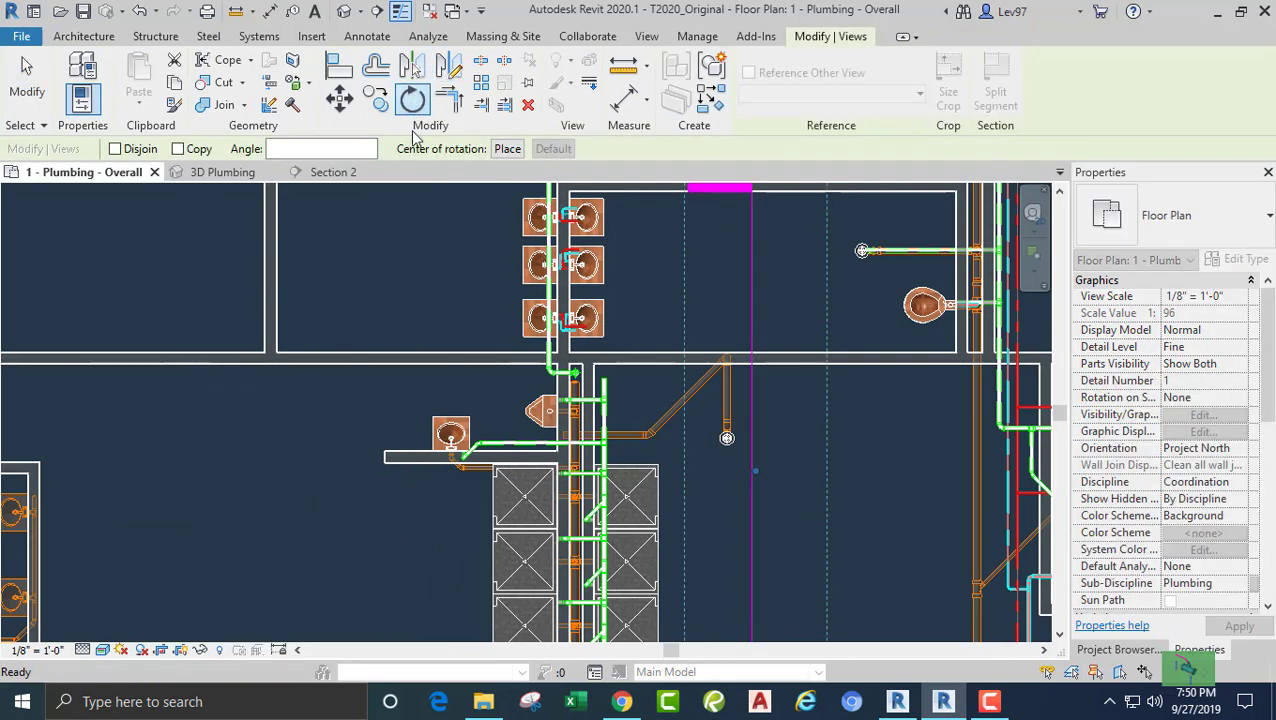
pyautogui.click(507, 148)
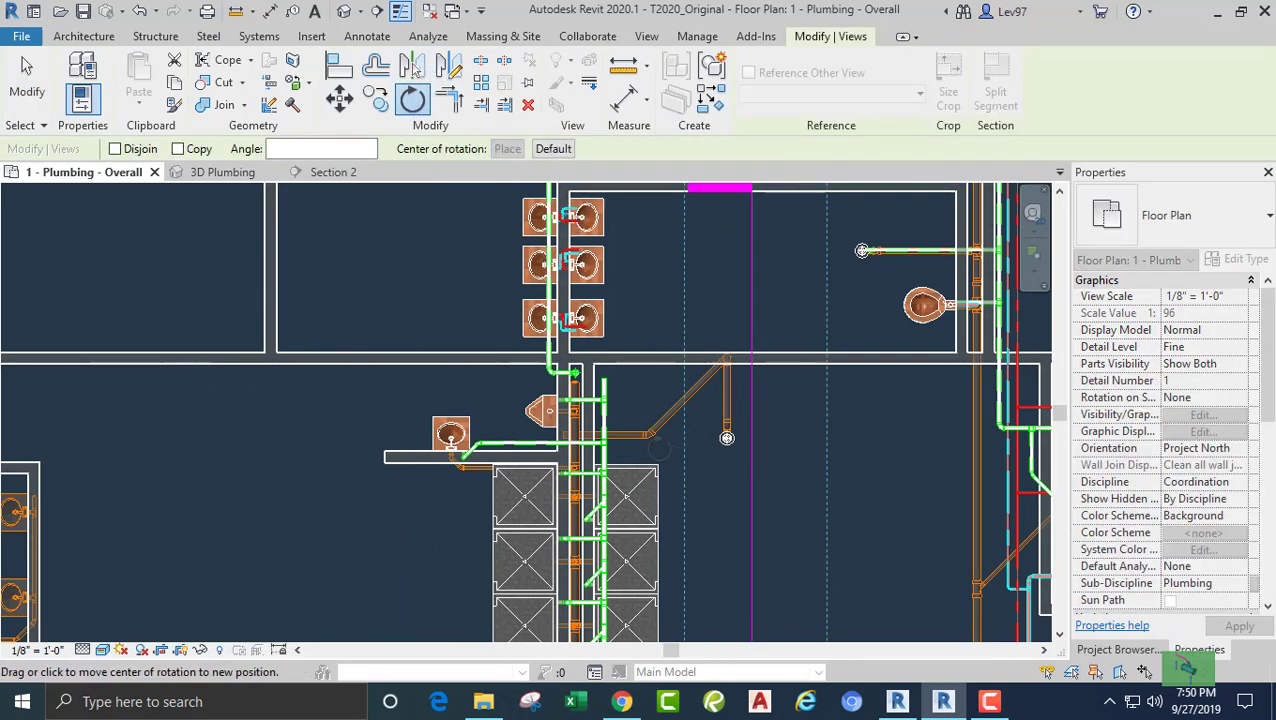
pyautogui.click(731, 494)
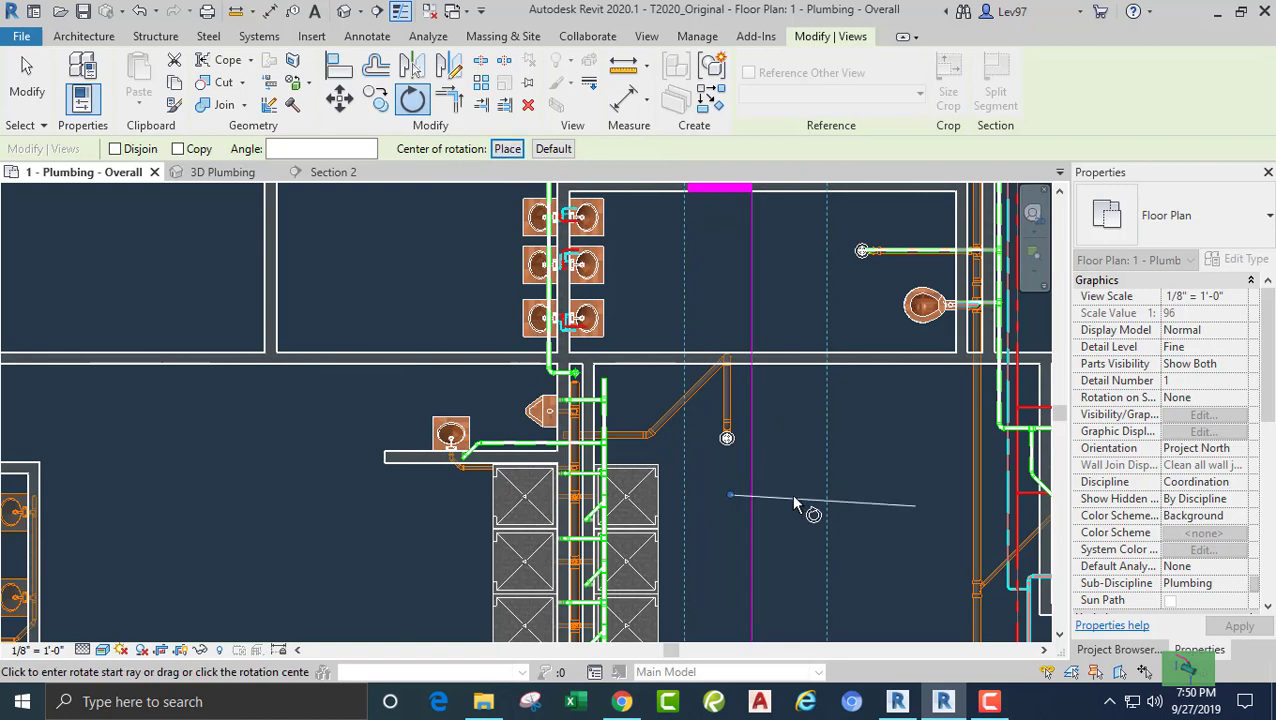
pyautogui.click(792, 495)
pyautogui.write('90')
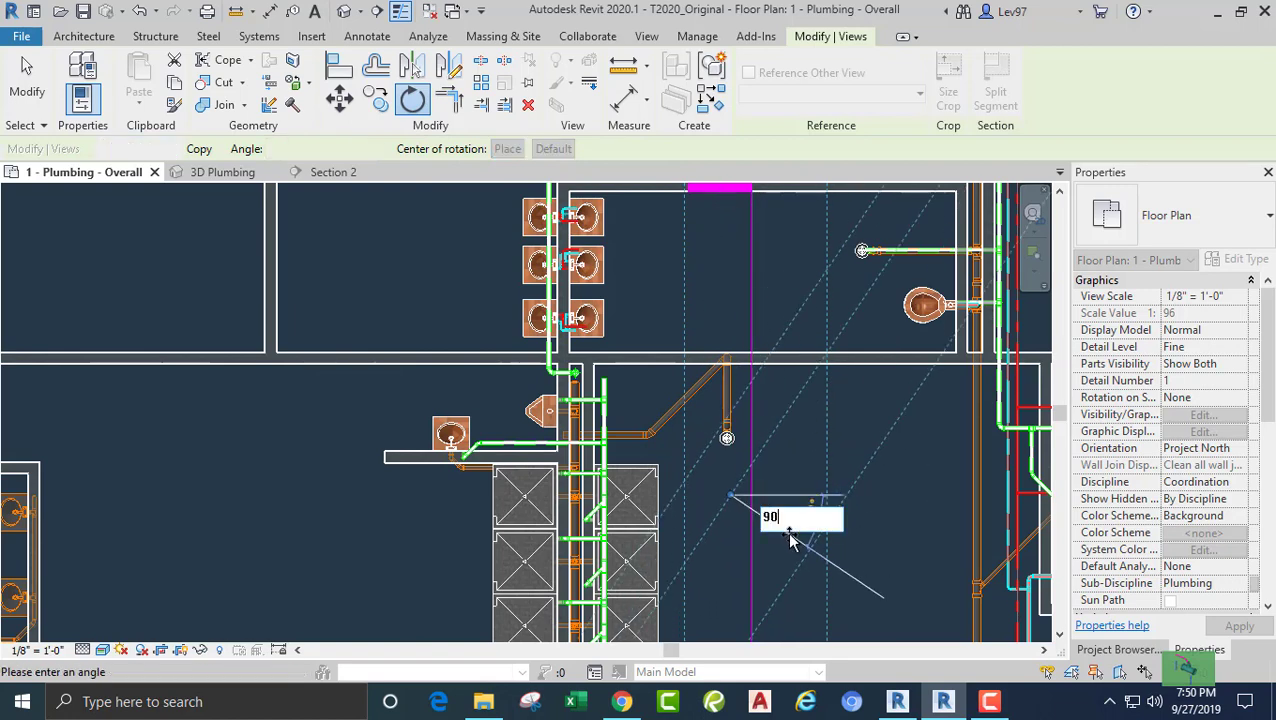
pyautogui.press('Return')
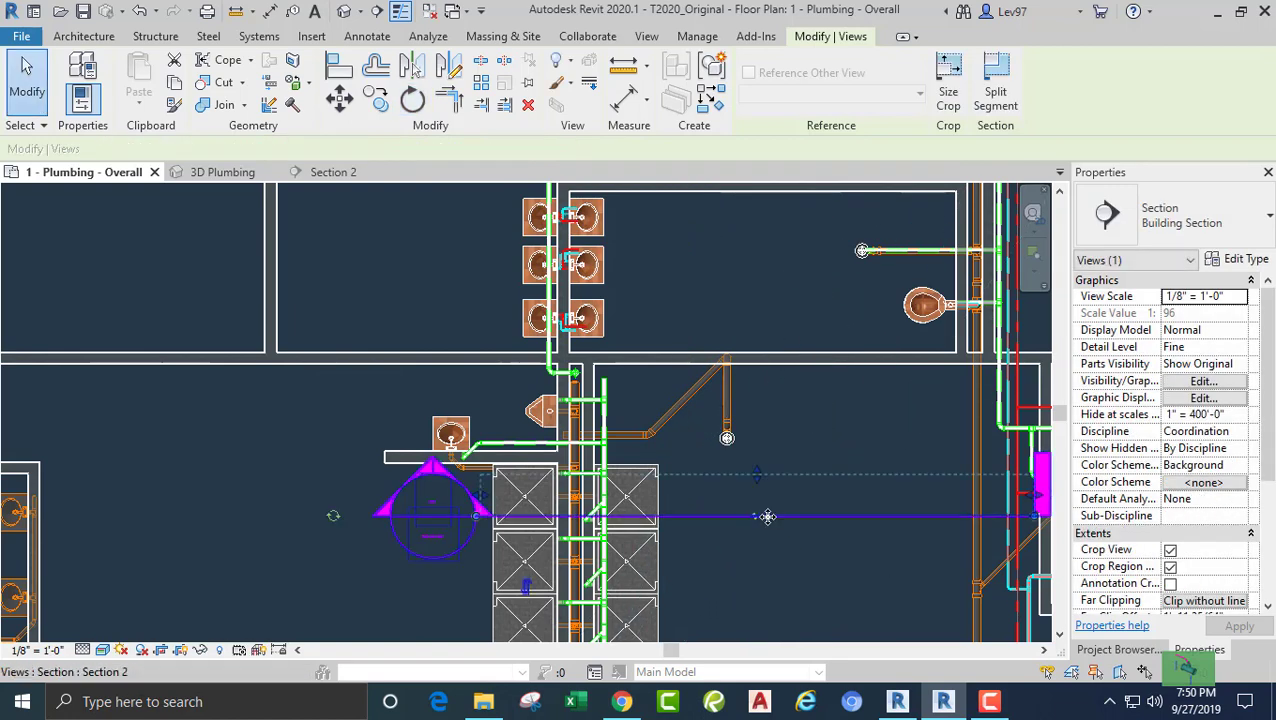
pyautogui.moveTo(768, 518); pyautogui.dragTo(687, 462)
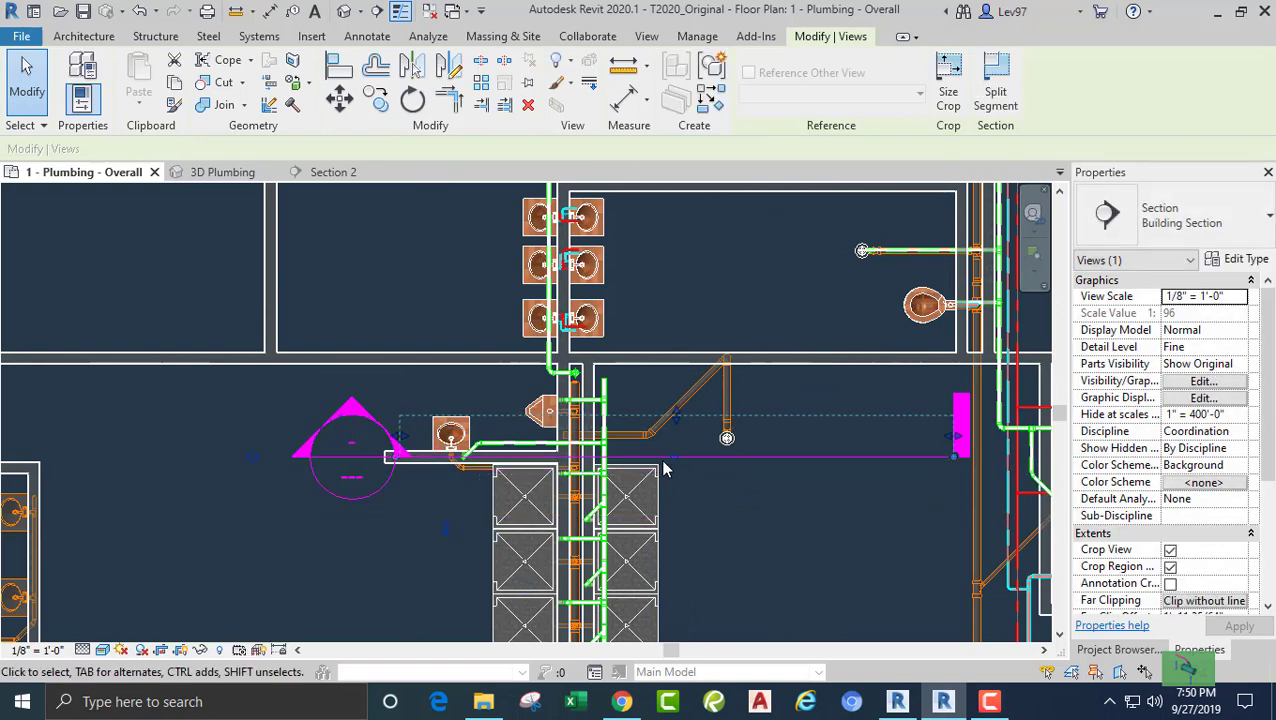
# In Section 2, raise the sloped pipe together with its bend and diagonal leg to roughly the height of the main seen end-on.
pyautogui.click(322, 173)
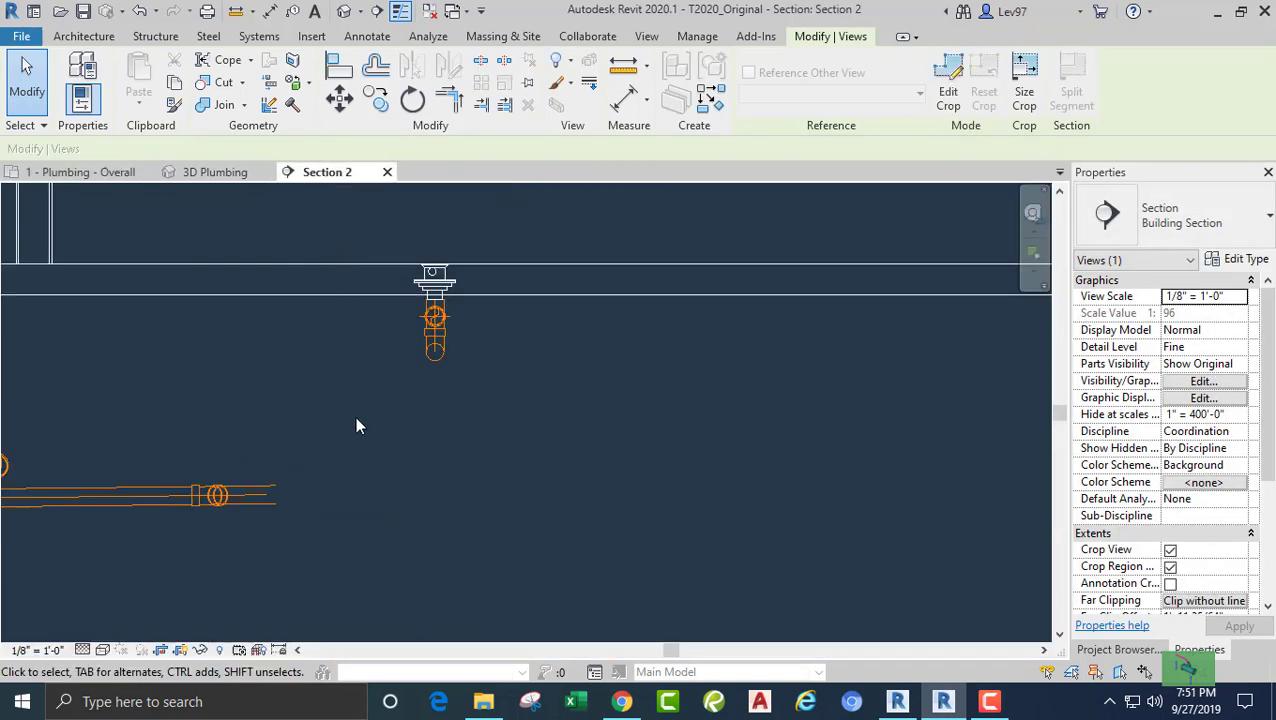
pyautogui.scroll(3, 355, 416)
pyautogui.moveTo(332, 429); pyautogui.dragTo(489, 429, button='middle')
pyautogui.scroll(2, 470, 438)
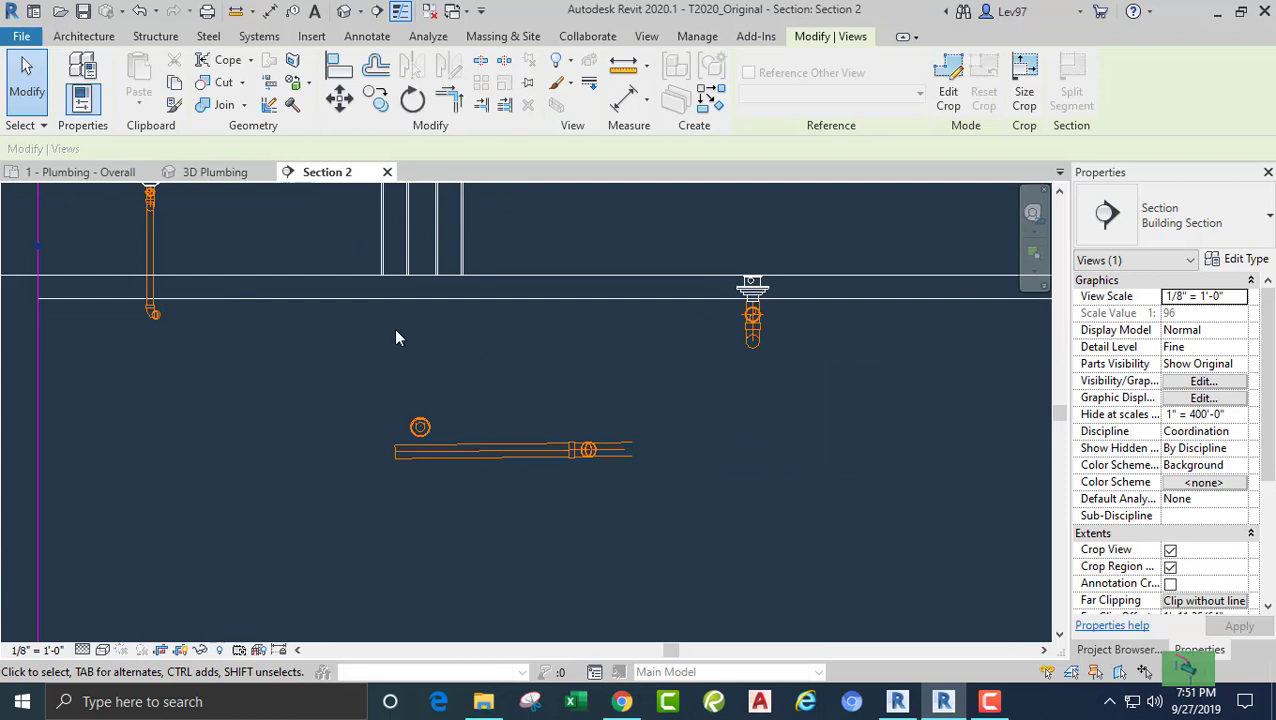
pyautogui.moveTo(733, 527); pyautogui.dragTo(548, 356)
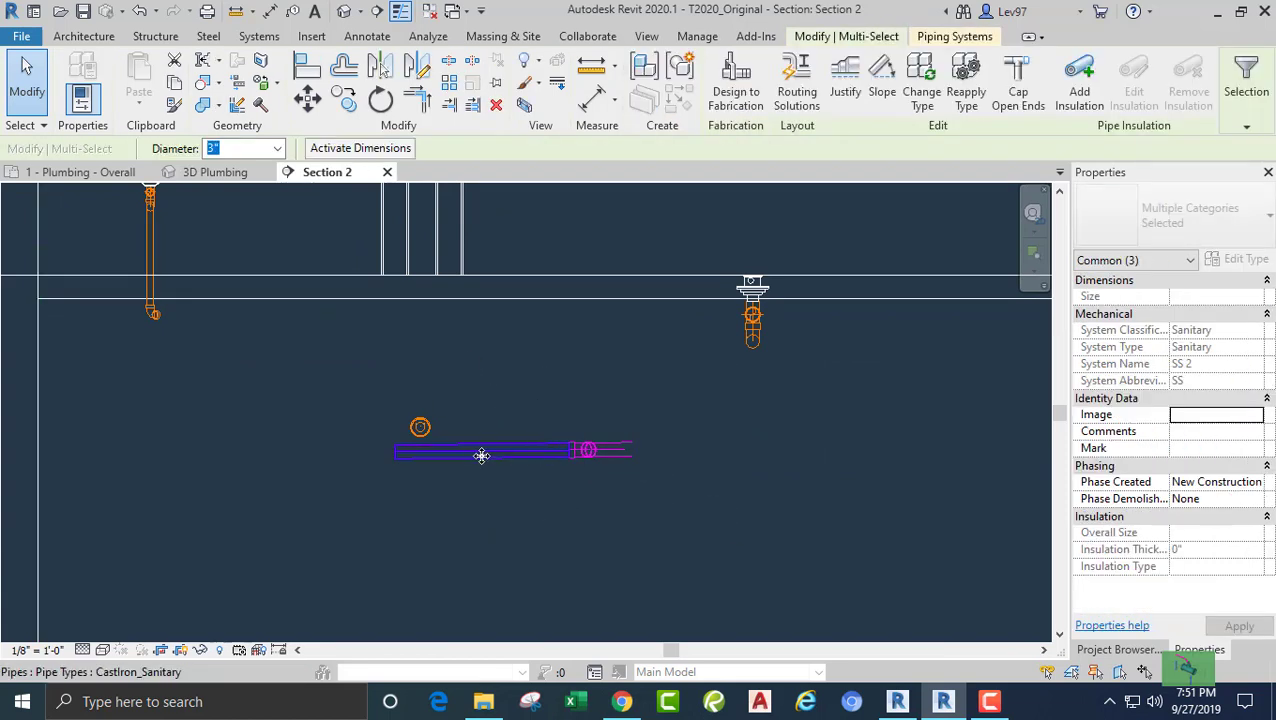
pyautogui.scroll(2, 421, 448)
pyautogui.moveTo(473, 458); pyautogui.dragTo(471, 449)
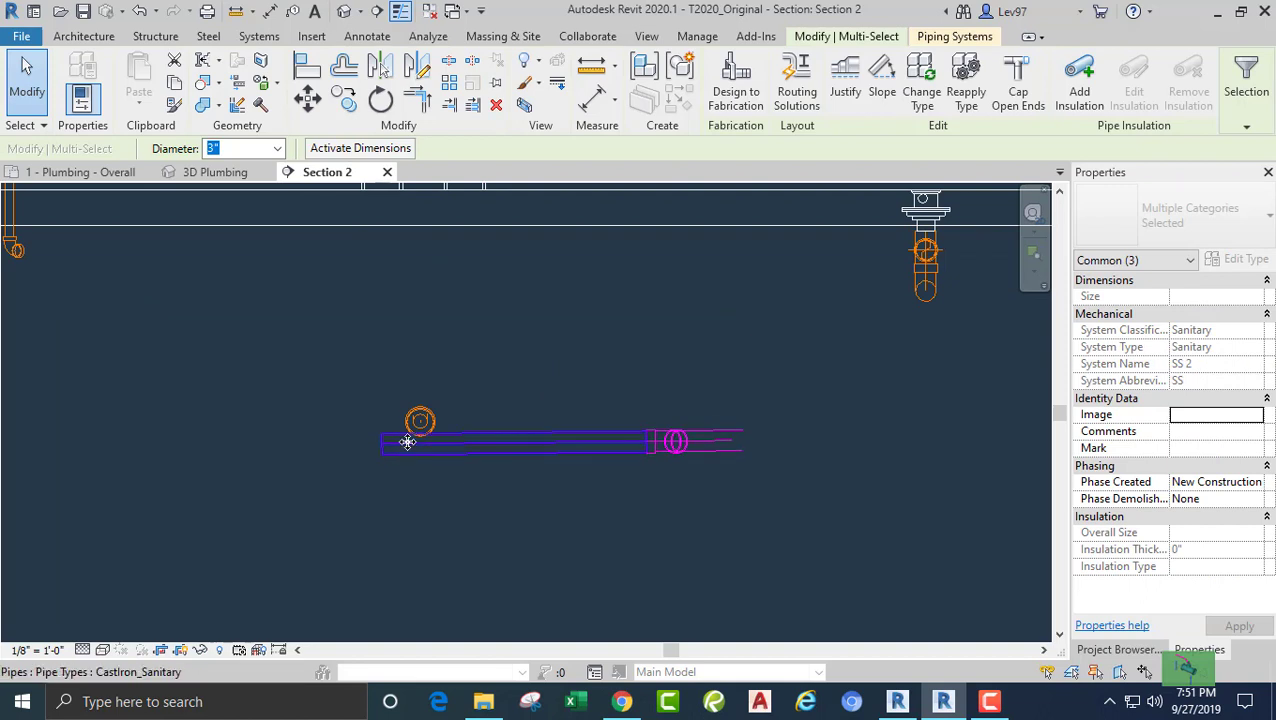
pyautogui.scroll(4, 407, 442)
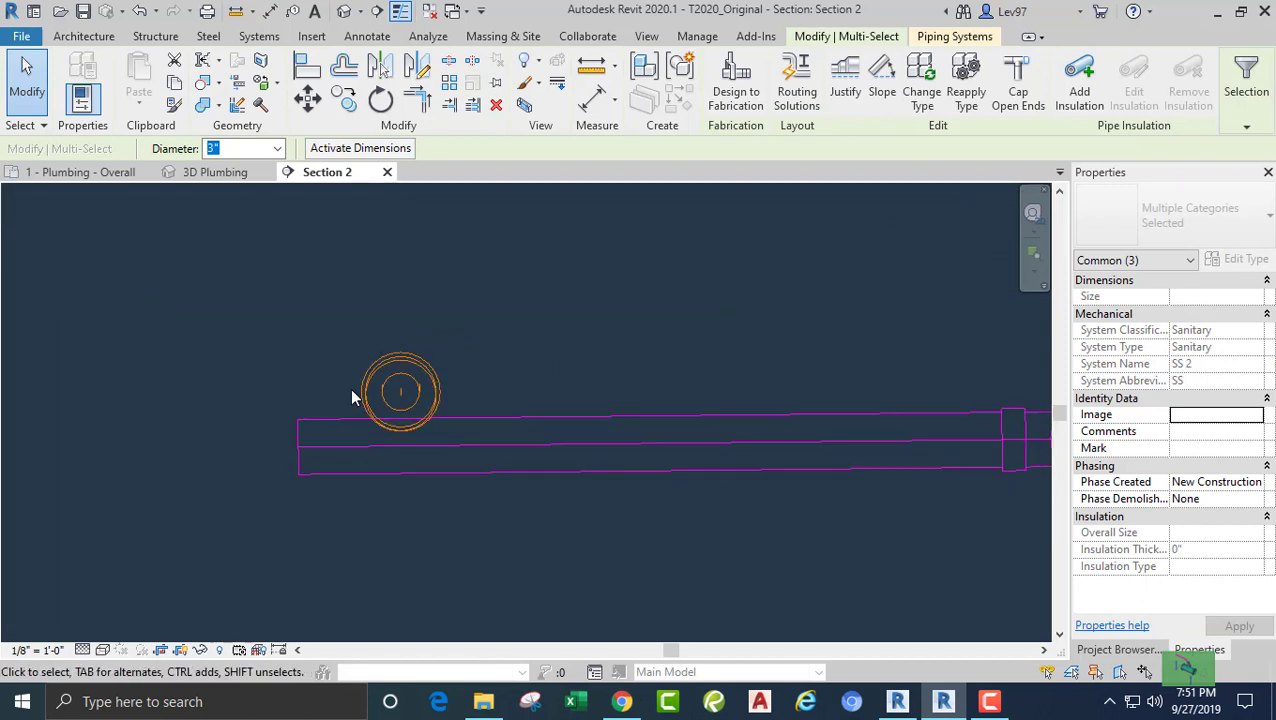
pyautogui.scroll(-5, 345, 392)
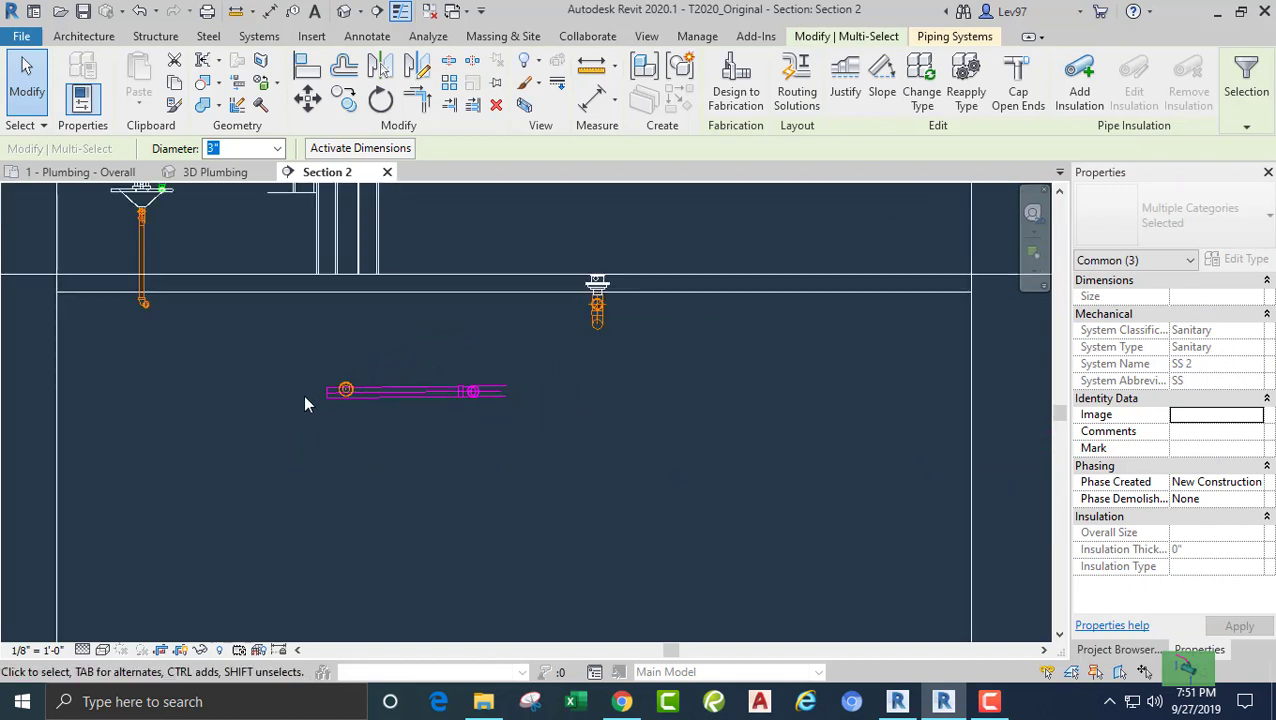
pyautogui.press('Up')
pyautogui.press('Up')
pyautogui.press('Up')
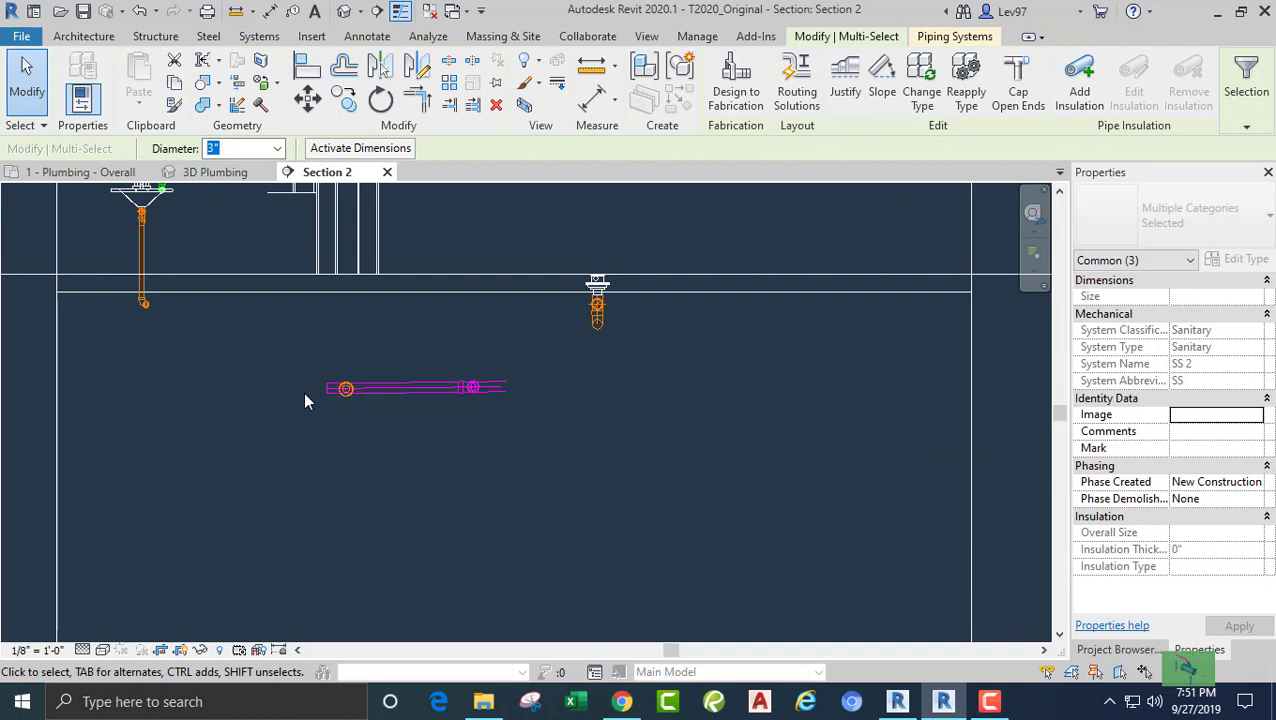
pyautogui.scroll(3, 328, 391)
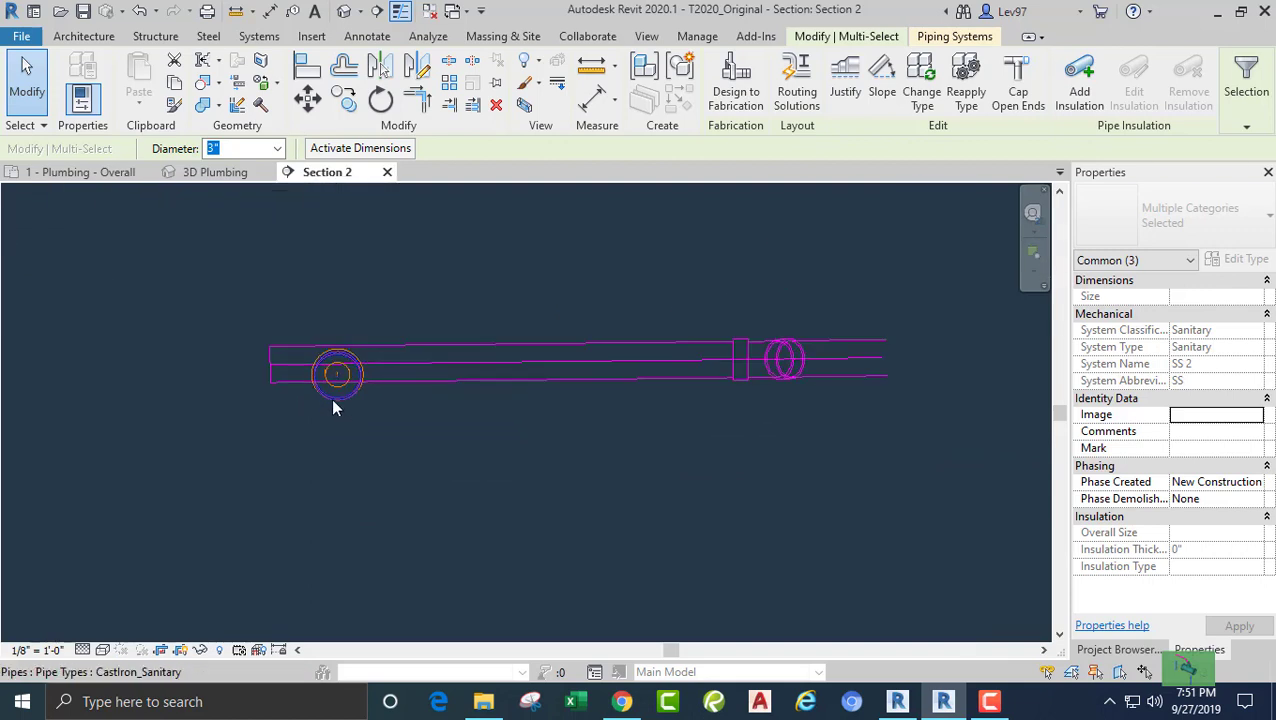
pyautogui.press('Escape')
pyautogui.hotkey('ctrl', 'z')
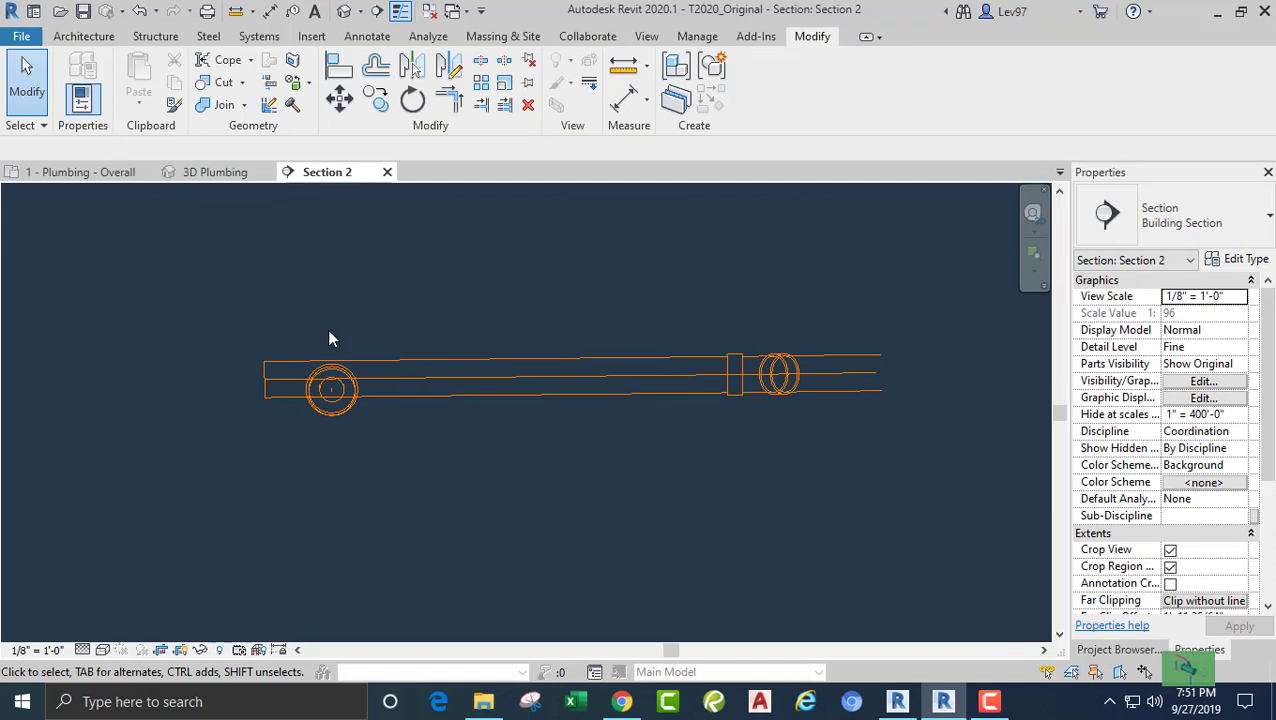
# Draw a vertical detail line about 4 1/4" long above the sloped pipe, between the main and the bend.
pyautogui.press('l')
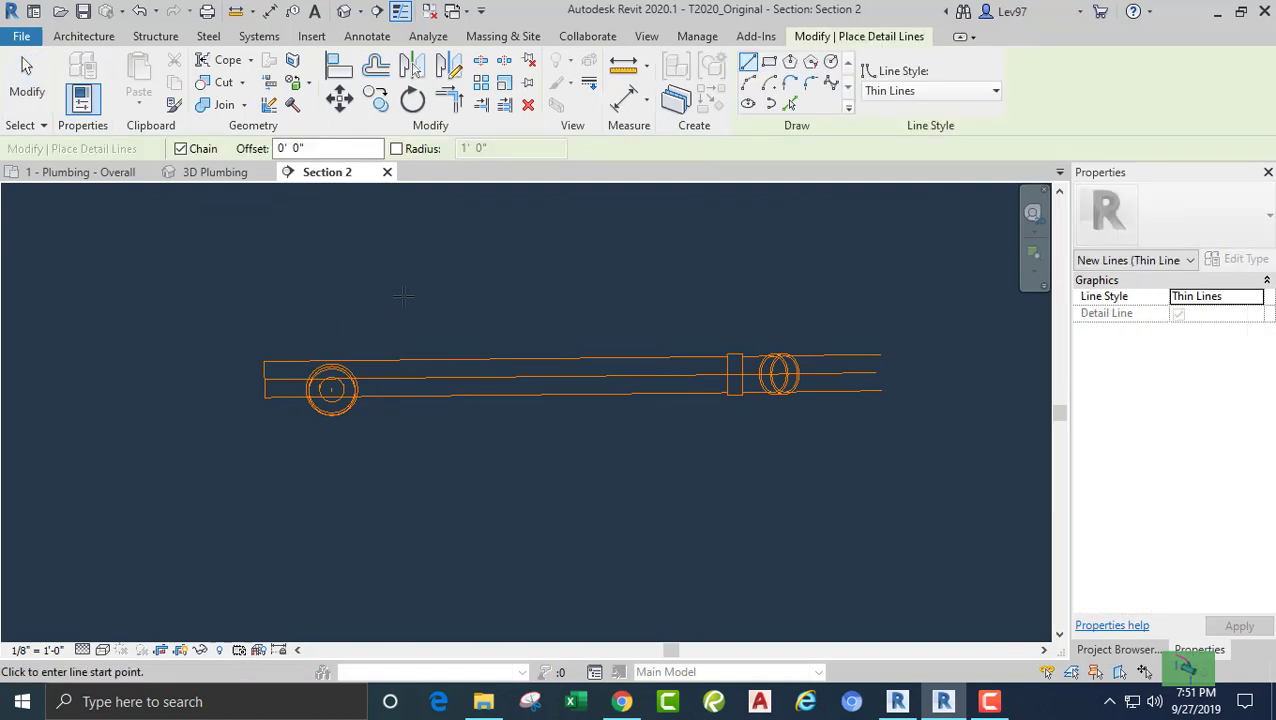
pyautogui.click(403, 295)
pyautogui.click(403, 340)
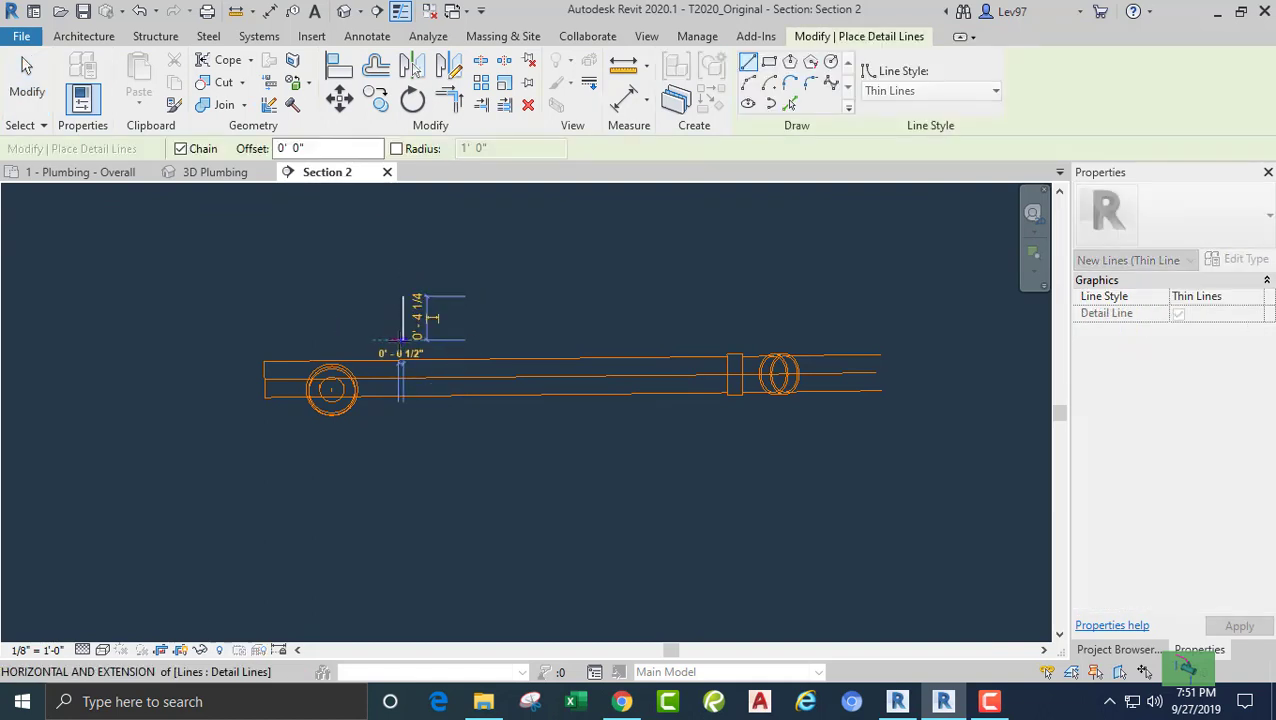
pyautogui.press('Escape')
pyautogui.press('Escape')
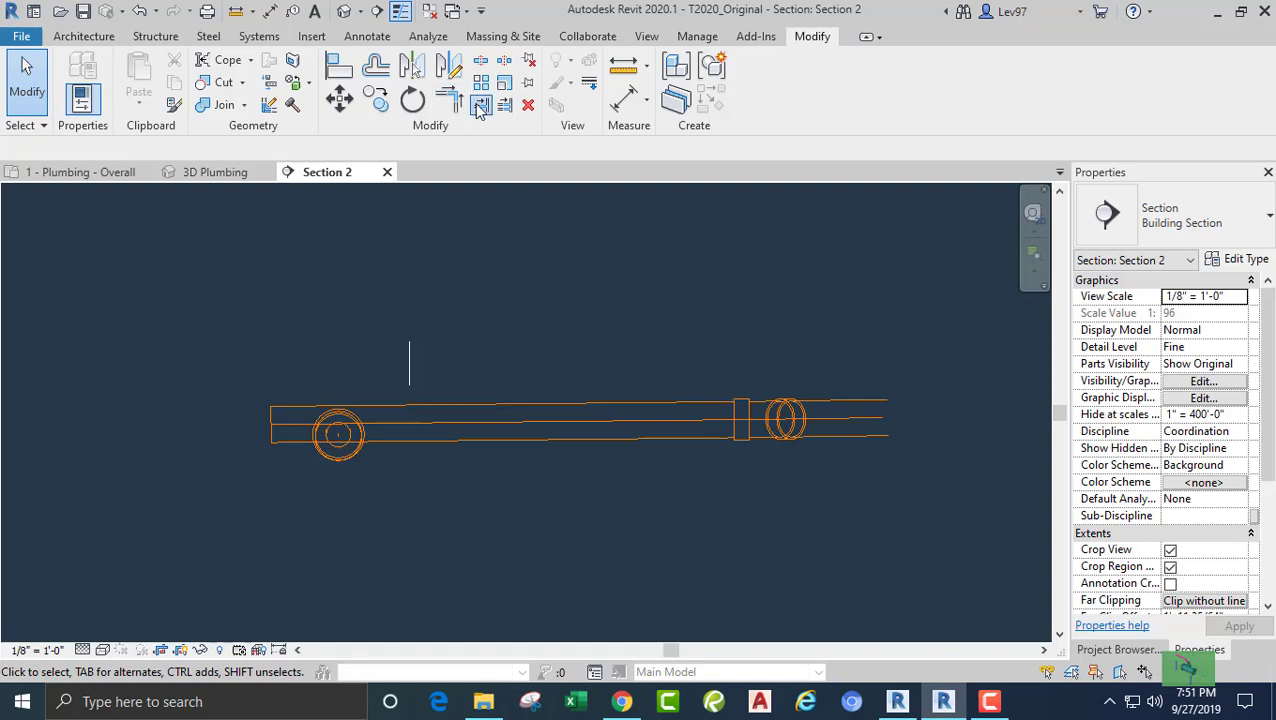
# Trim the sloped pipe back to the detail line so it ends short of the main, and delete the line.
pyautogui.click(480, 106)
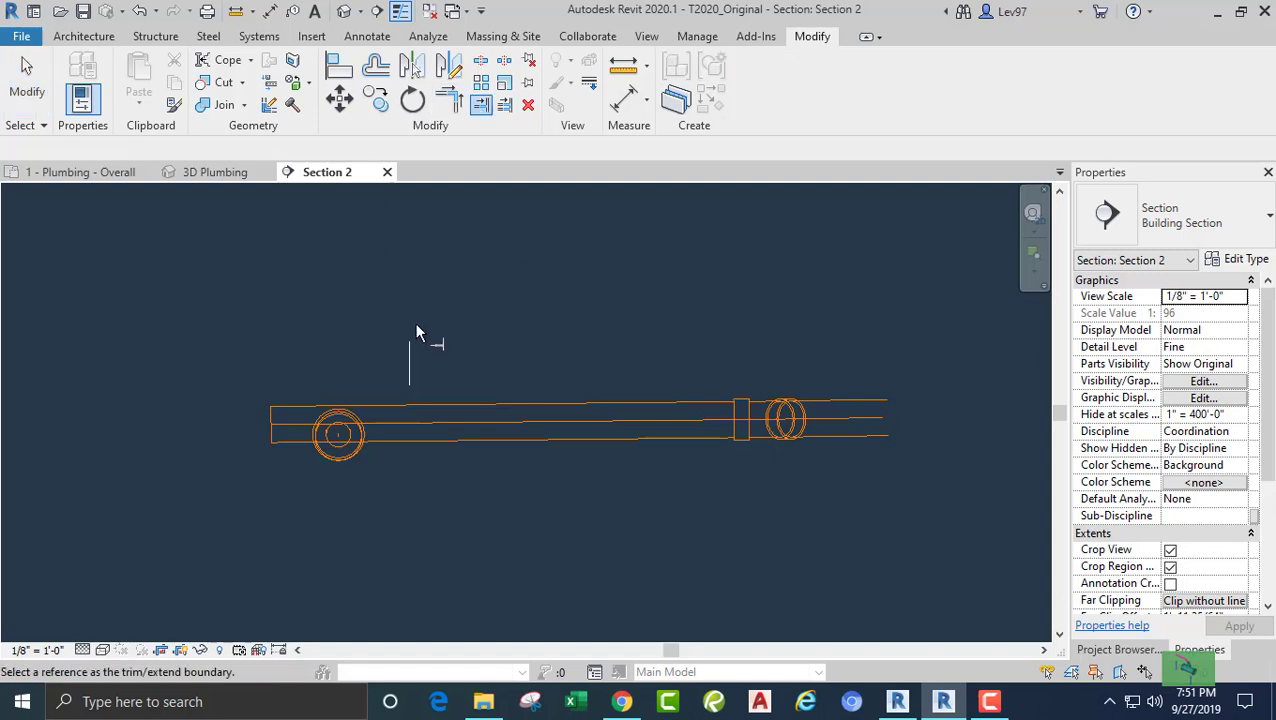
pyautogui.click(462, 401)
pyautogui.press('Escape')
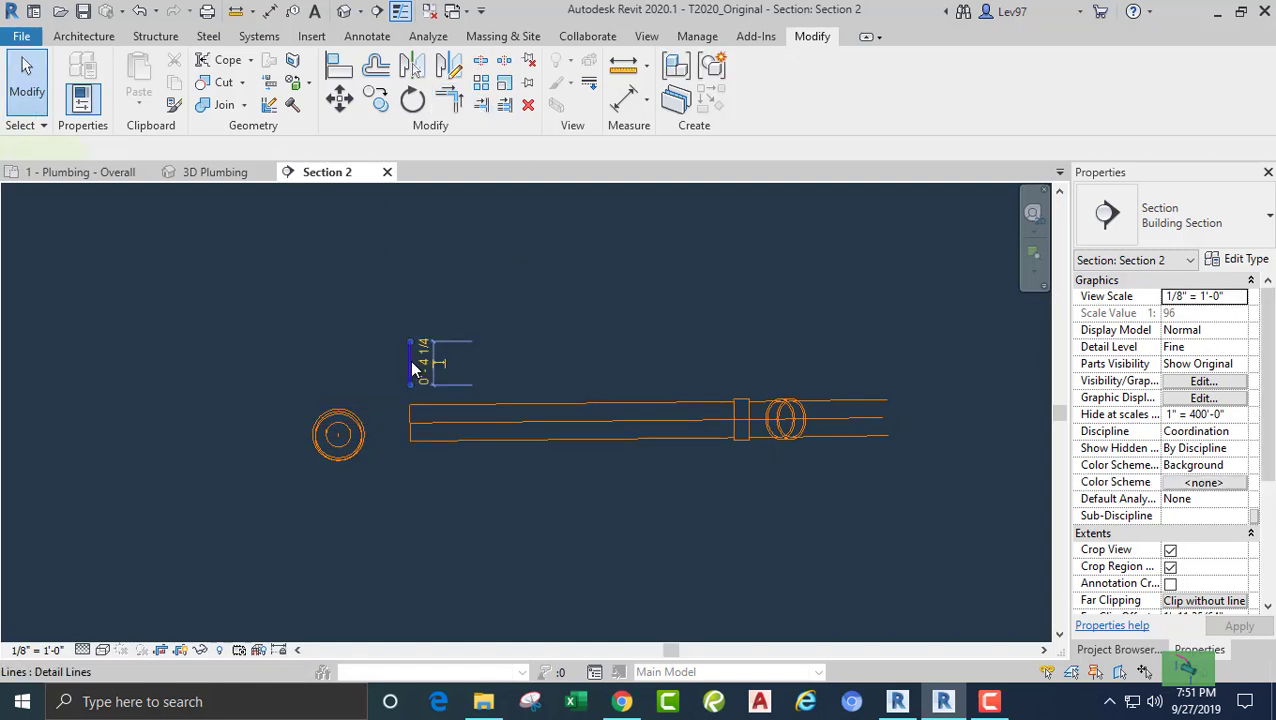
pyautogui.click(413, 368)
pyautogui.press('Escape')
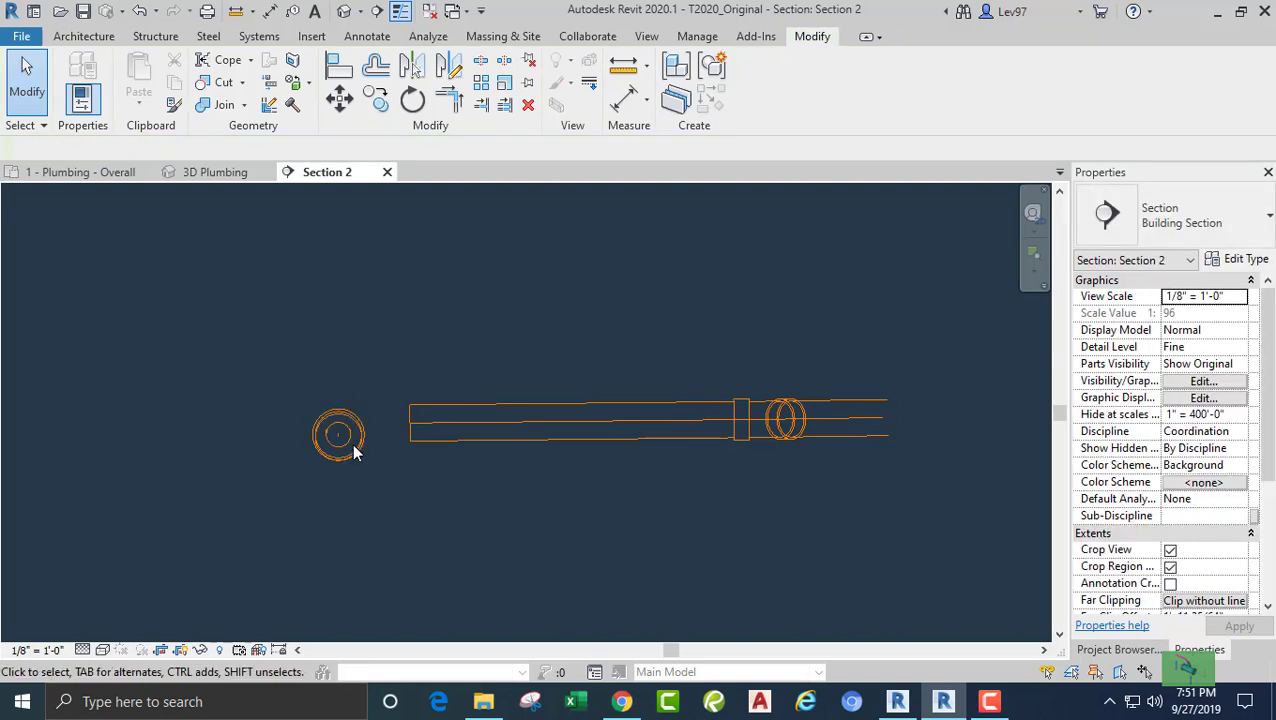
# In the floor plan, move the Section 2 line to just below the horizontal sloped pipe and shorten its view depth.
pyautogui.scroll(8, 360, 430)
pyautogui.scroll(2, 294, 381)
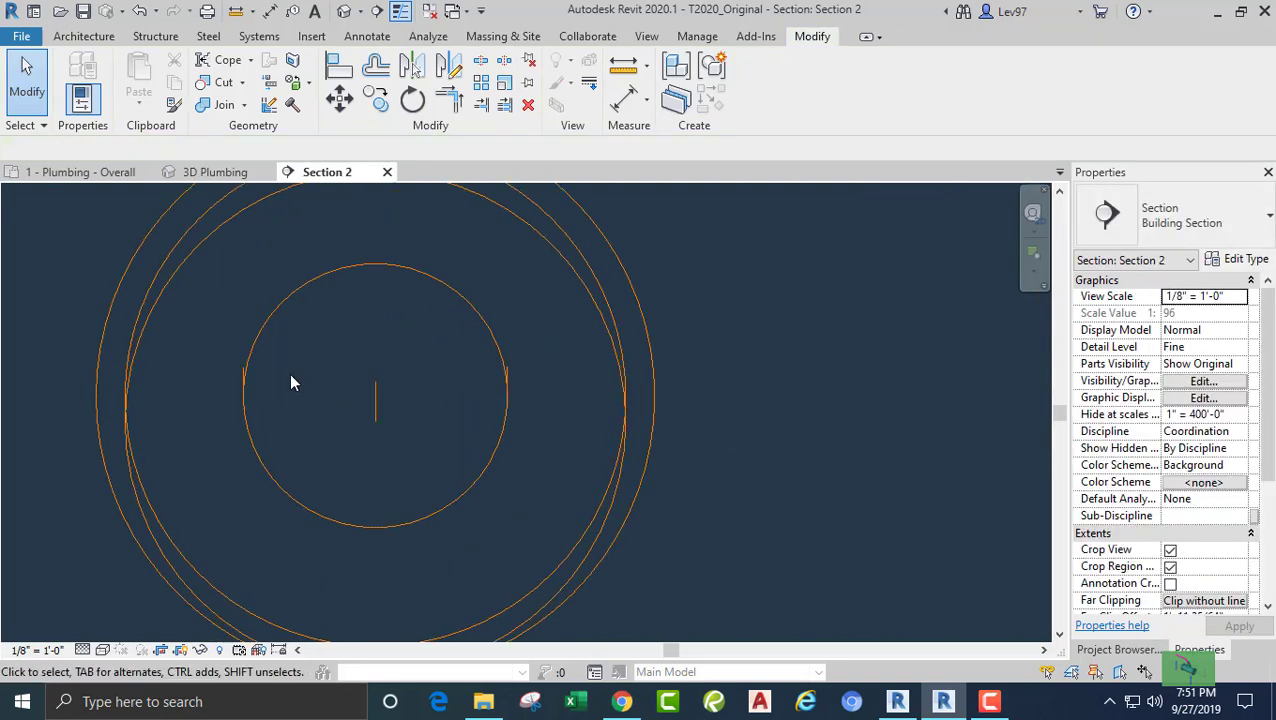
pyautogui.scroll(-3, 289, 373)
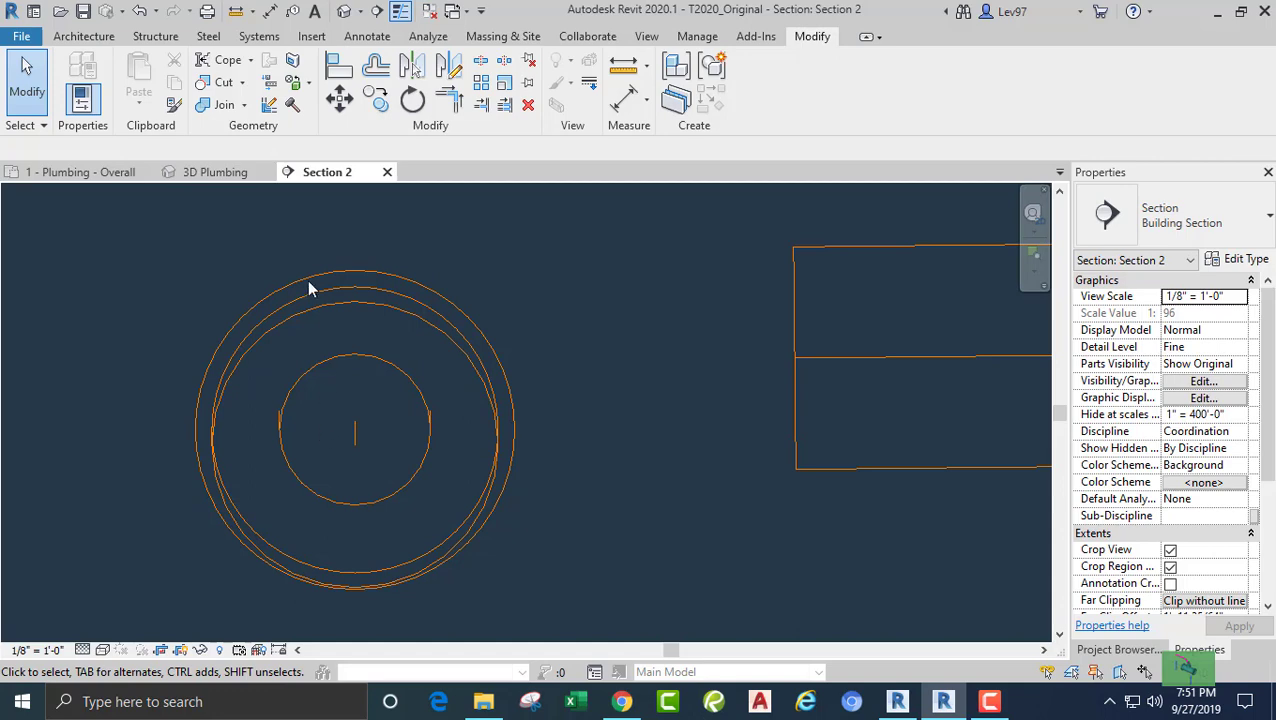
pyautogui.click(105, 175)
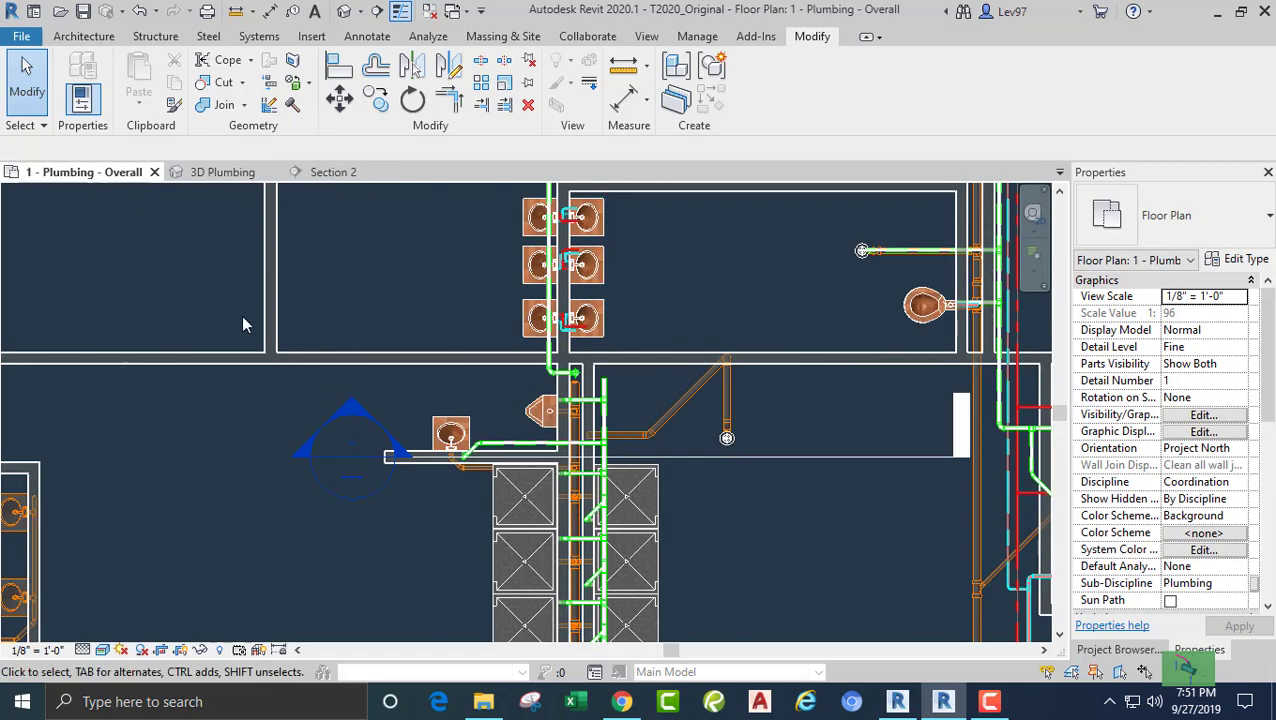
pyautogui.scroll(4, 674, 466)
pyautogui.scroll(1, 535, 390)
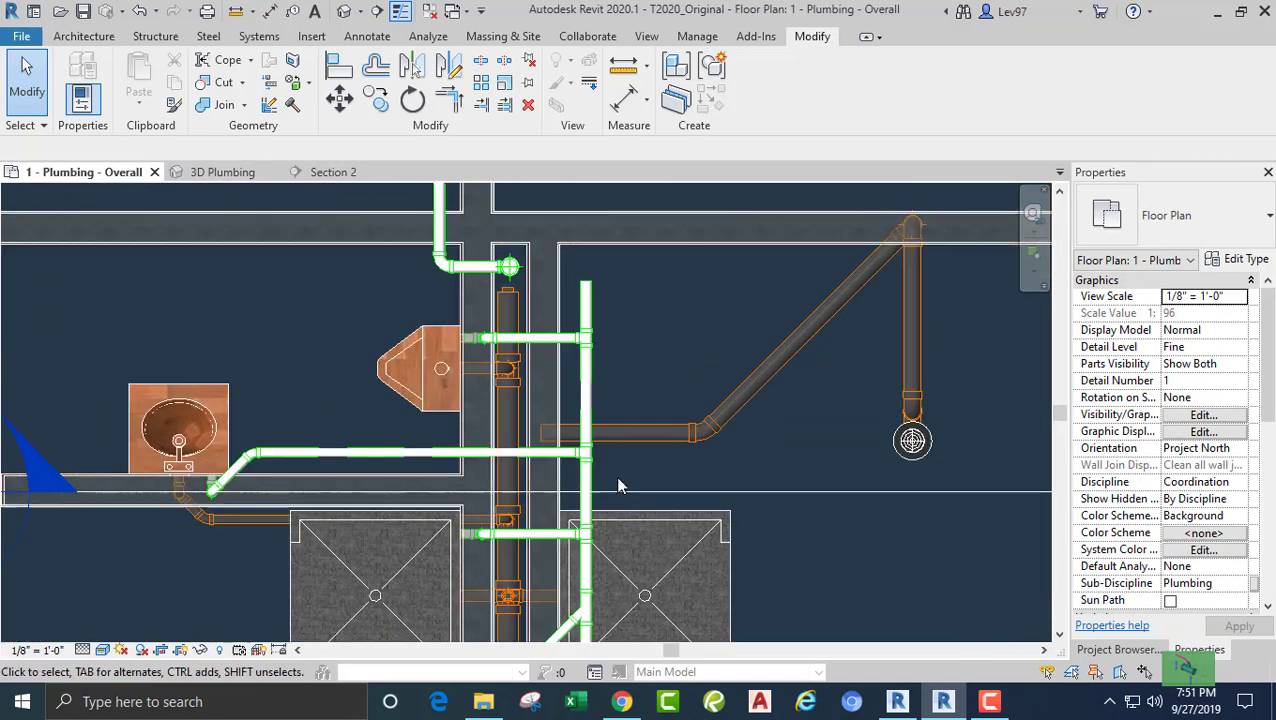
pyautogui.click(630, 491)
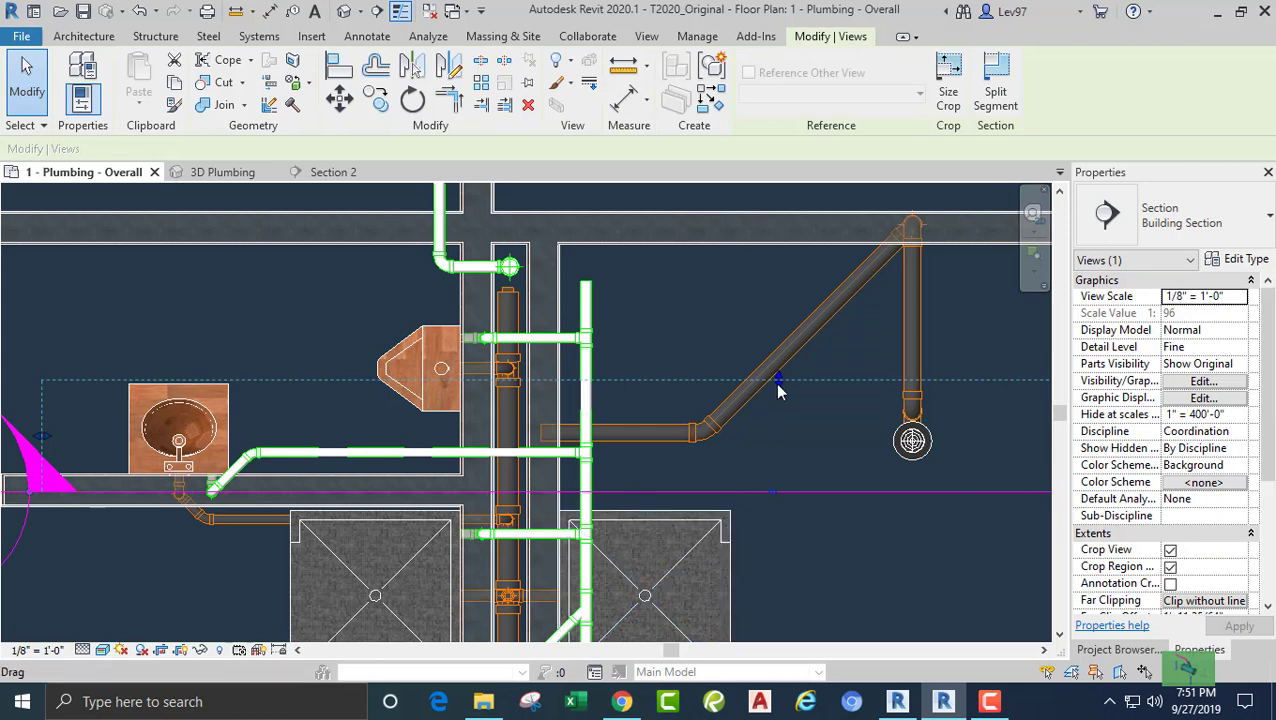
pyautogui.moveTo(779, 391); pyautogui.dragTo(677, 446)
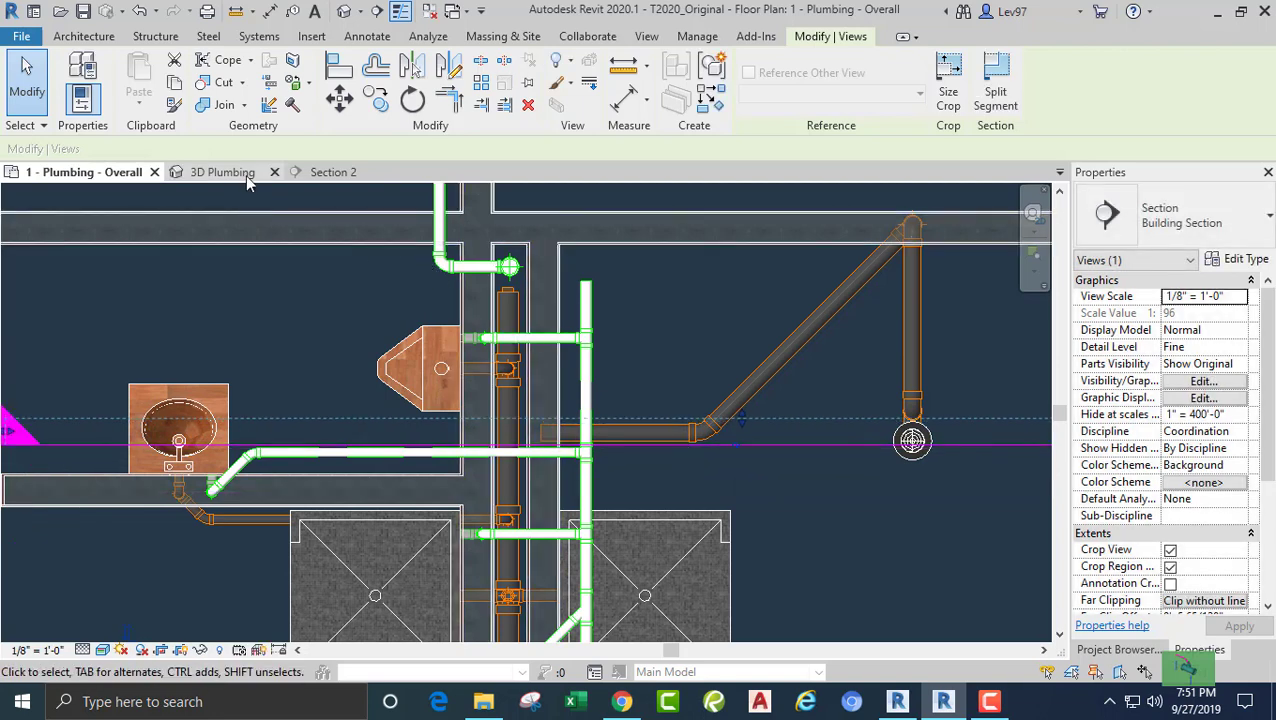
# In Section 2, draw a vertical detail line about 8" long upward from the centre of the main seen end-on.
pyautogui.click(343, 178)
pyautogui.scroll(-6, 548, 380)
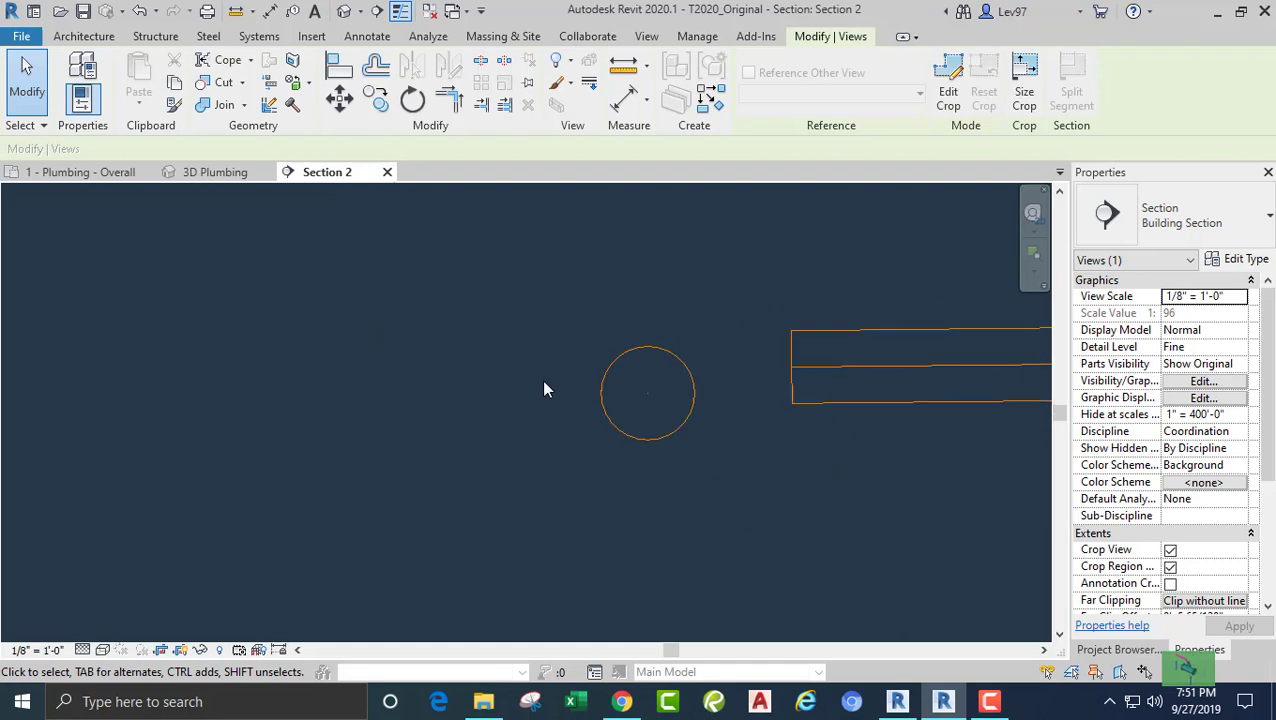
pyautogui.moveTo(544, 388); pyautogui.dragTo(513, 399, button='middle')
pyautogui.scroll(2, 290, 382)
pyautogui.scroll(2, 400, 400)
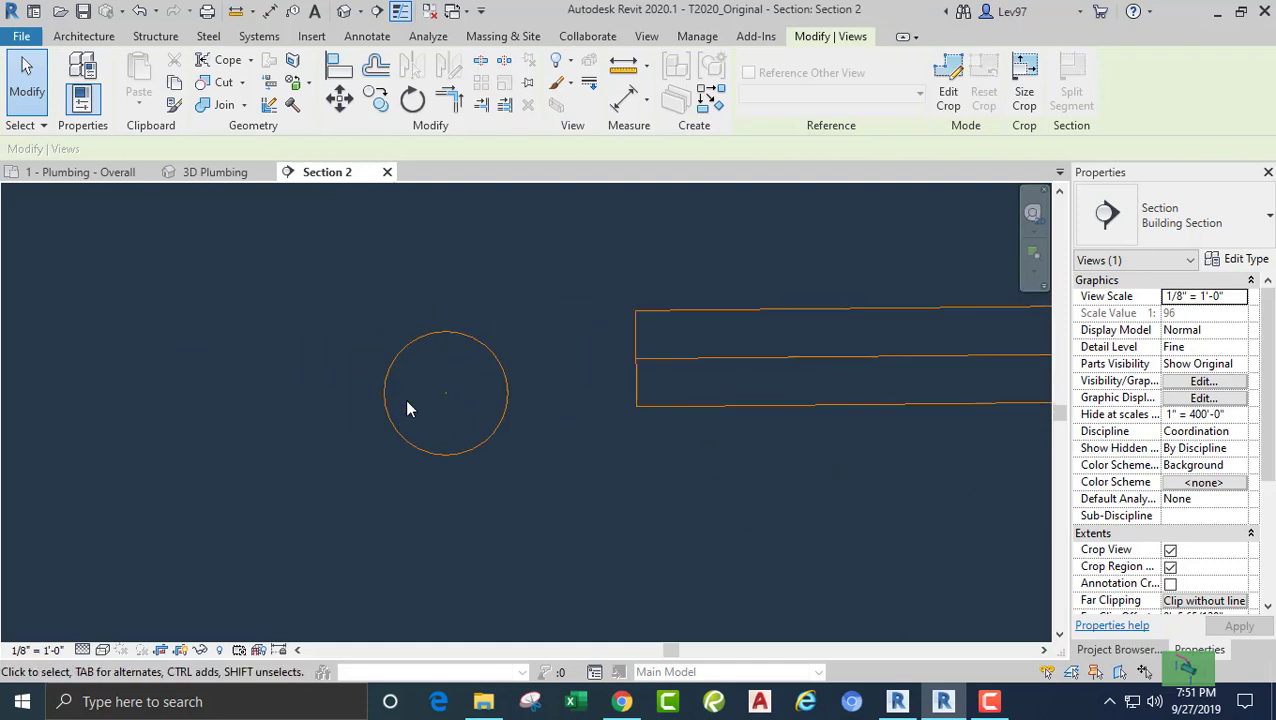
pyautogui.press('l')
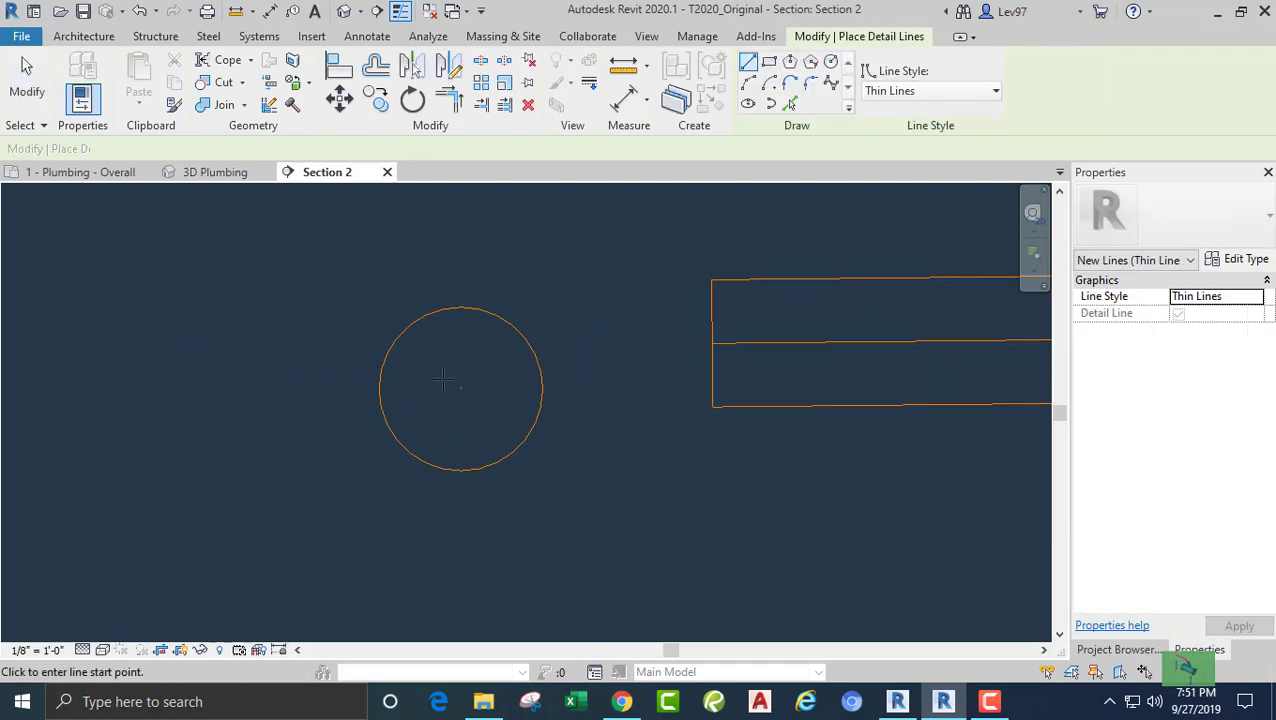
pyautogui.scroll(5, 497, 407)
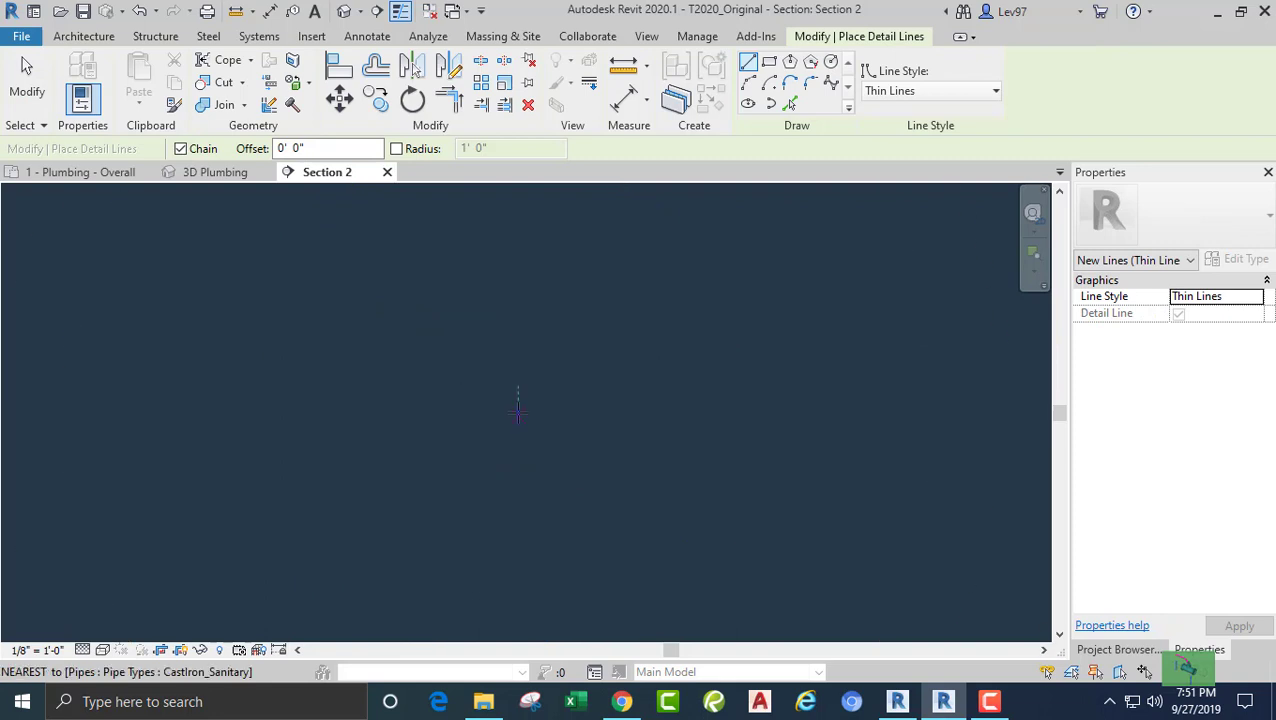
pyautogui.scroll(-4, 517, 410)
pyautogui.scroll(1, 455, 400)
pyautogui.scroll(-2, 440, 390)
pyautogui.moveTo(421, 383); pyautogui.dragTo(480, 484, button='middle')
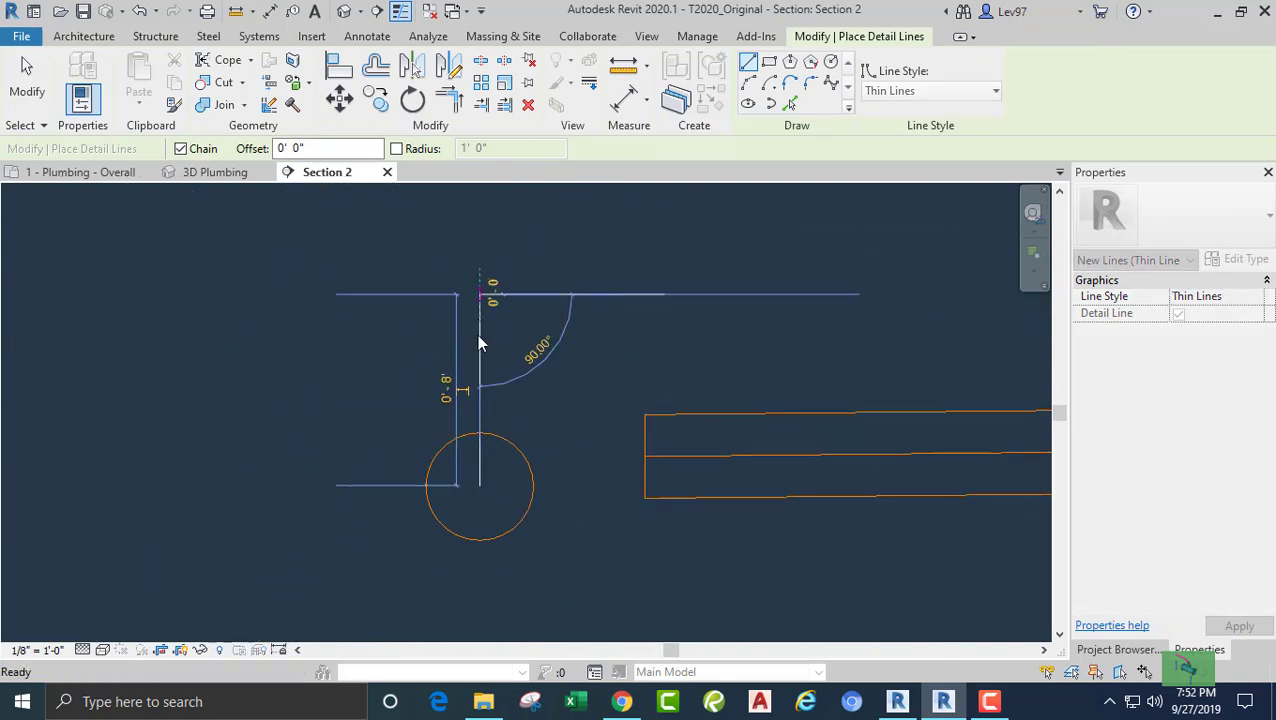
pyautogui.press('Escape')
pyautogui.press('Escape')
# Draw a horizontal detail line from the main's centre toward the open end of the sloped pipe.
pyautogui.scroll(8, 478, 494)
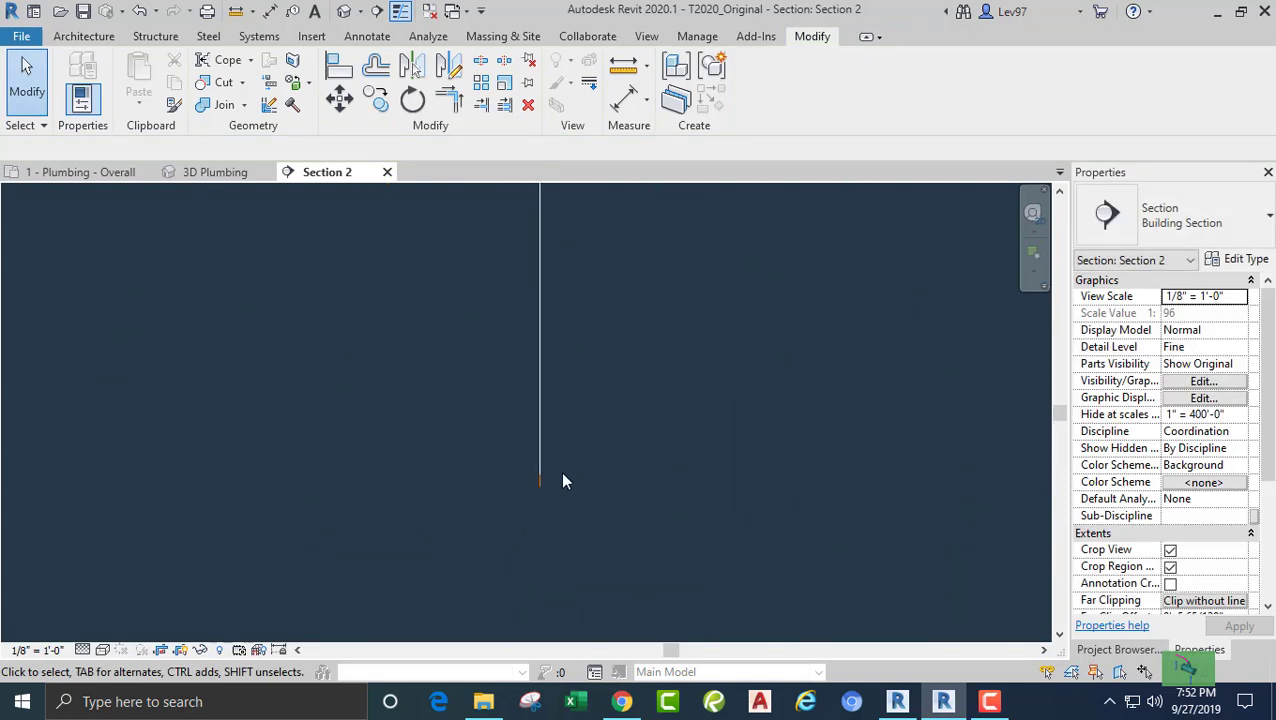
pyautogui.press('d')
pyautogui.press('l')
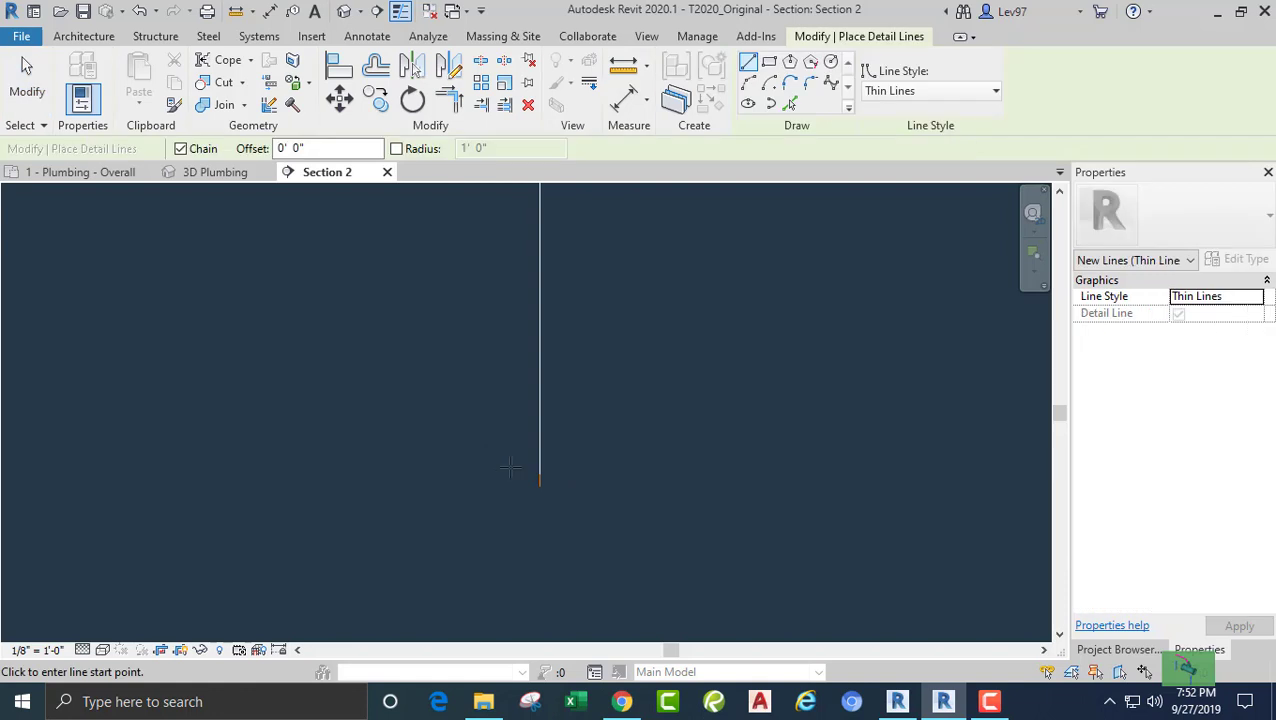
pyautogui.click(539, 476)
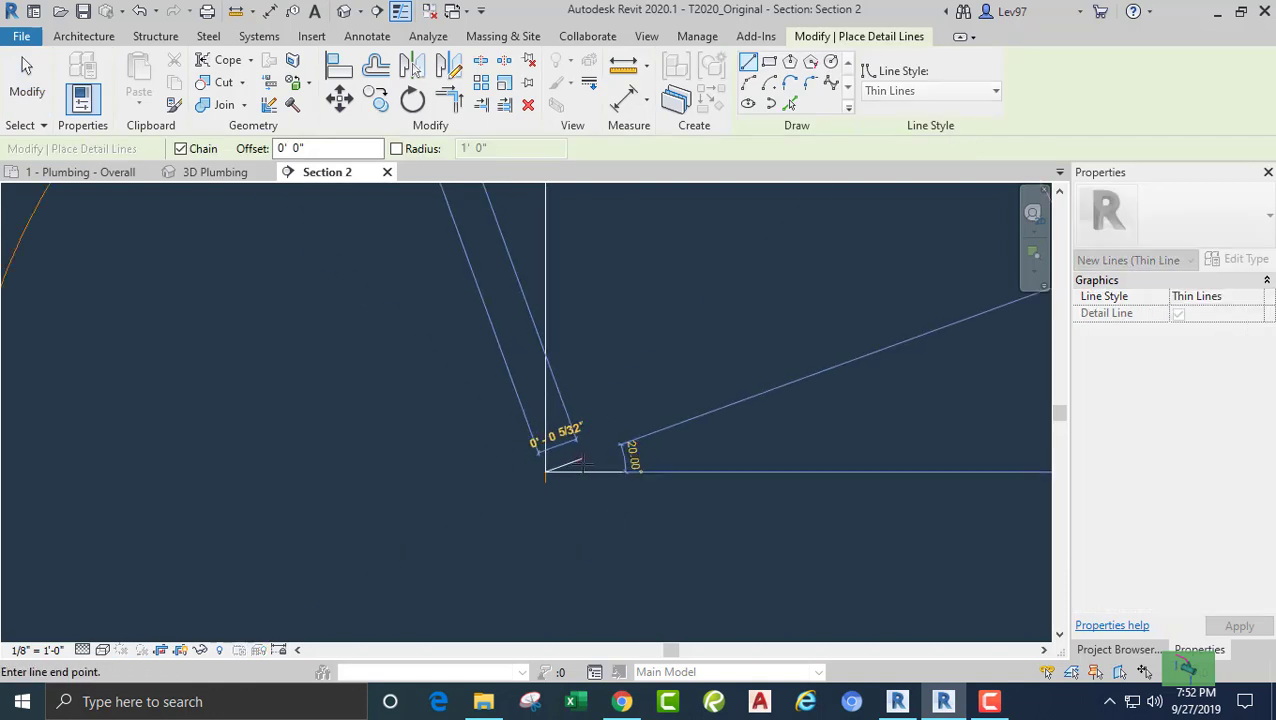
pyautogui.scroll(-5, 570, 455)
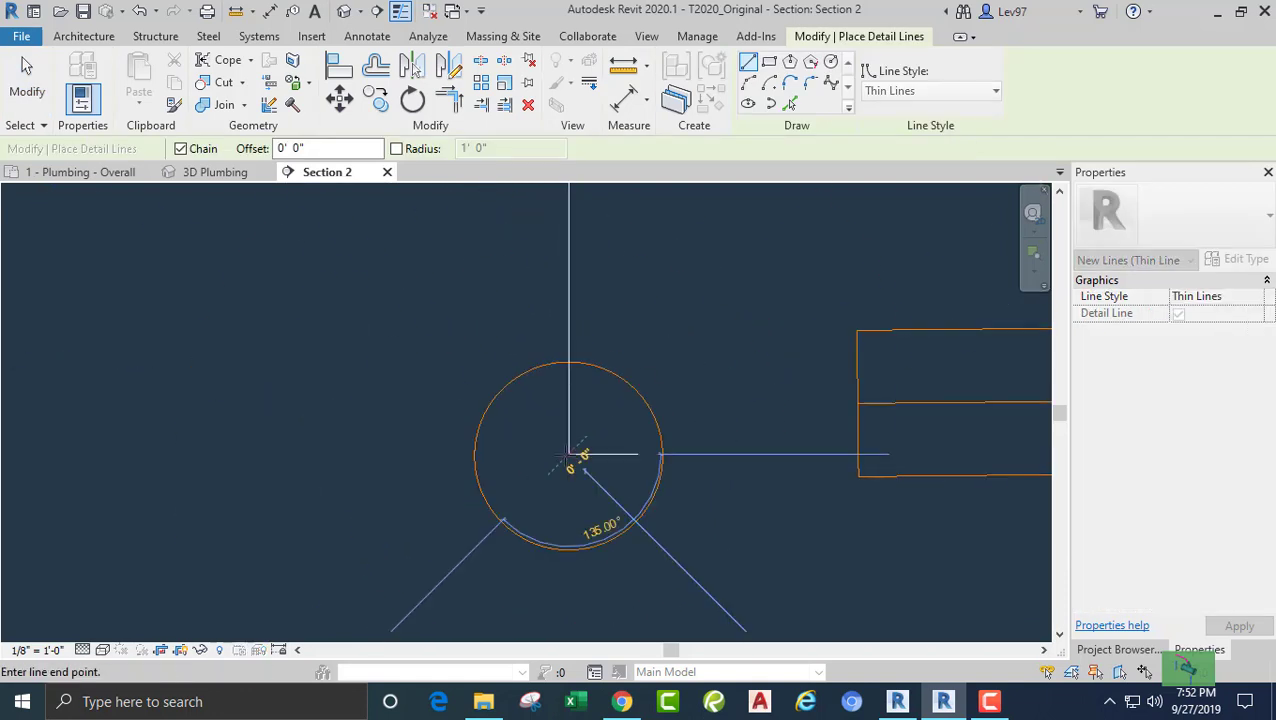
pyautogui.click(680, 454)
pyautogui.press('Escape')
pyautogui.press('Escape')
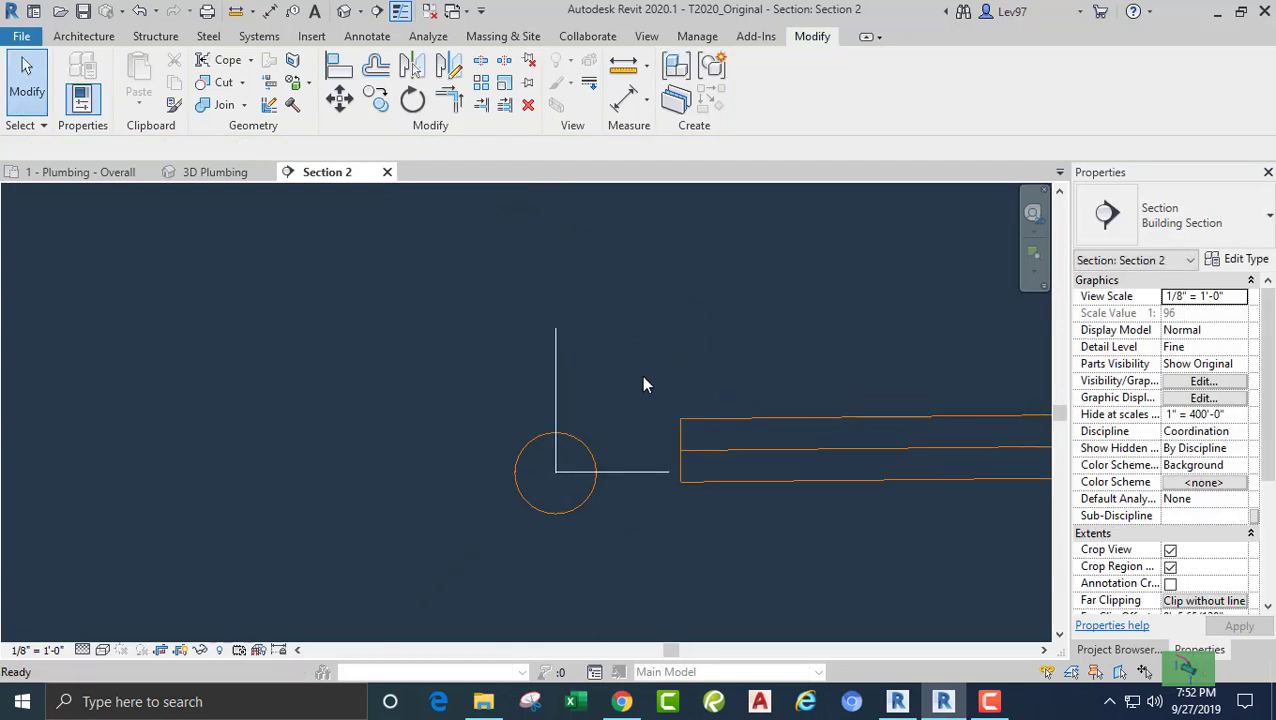
# Extend the sloped pipe to the vertical detail line through the main's centre.
pyautogui.click(482, 106)
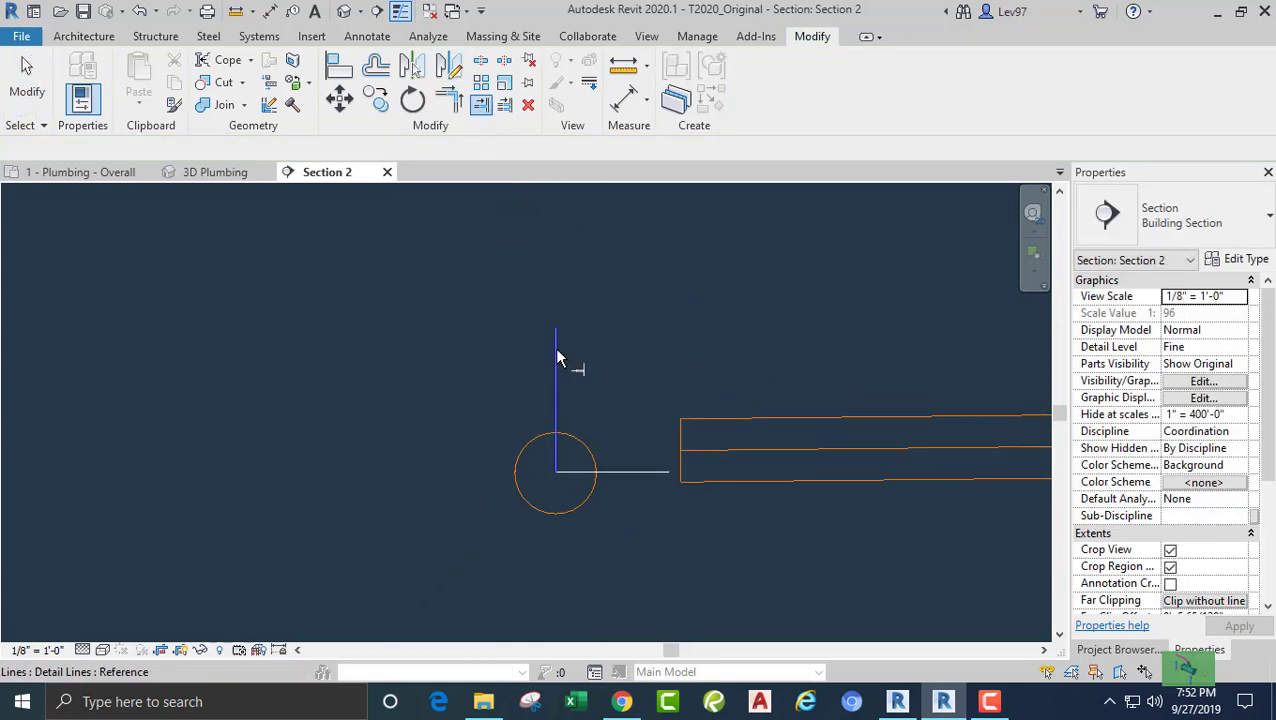
pyautogui.click(703, 414)
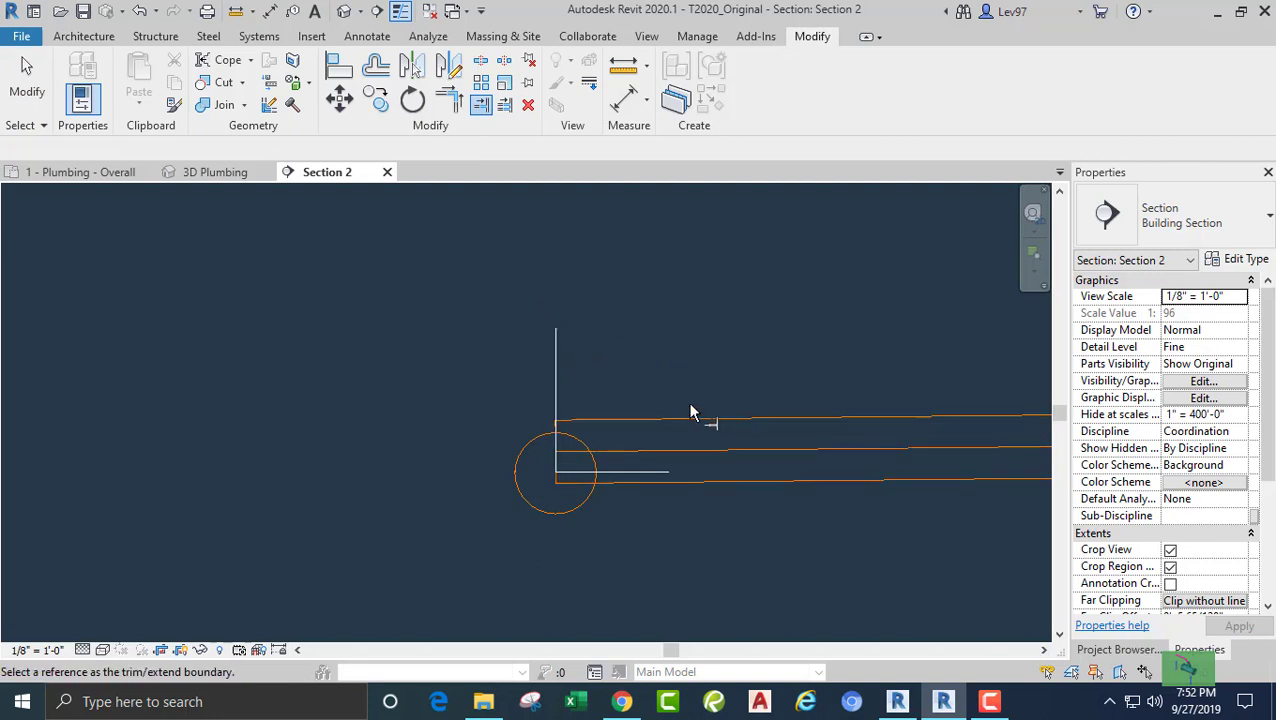
pyautogui.press('Escape')
# Nudge the sloped pipe down until the centre of its end meets the main's centre at the detail line corner.
pyautogui.scroll(2, 557, 470)
pyautogui.scroll(4, 558, 470)
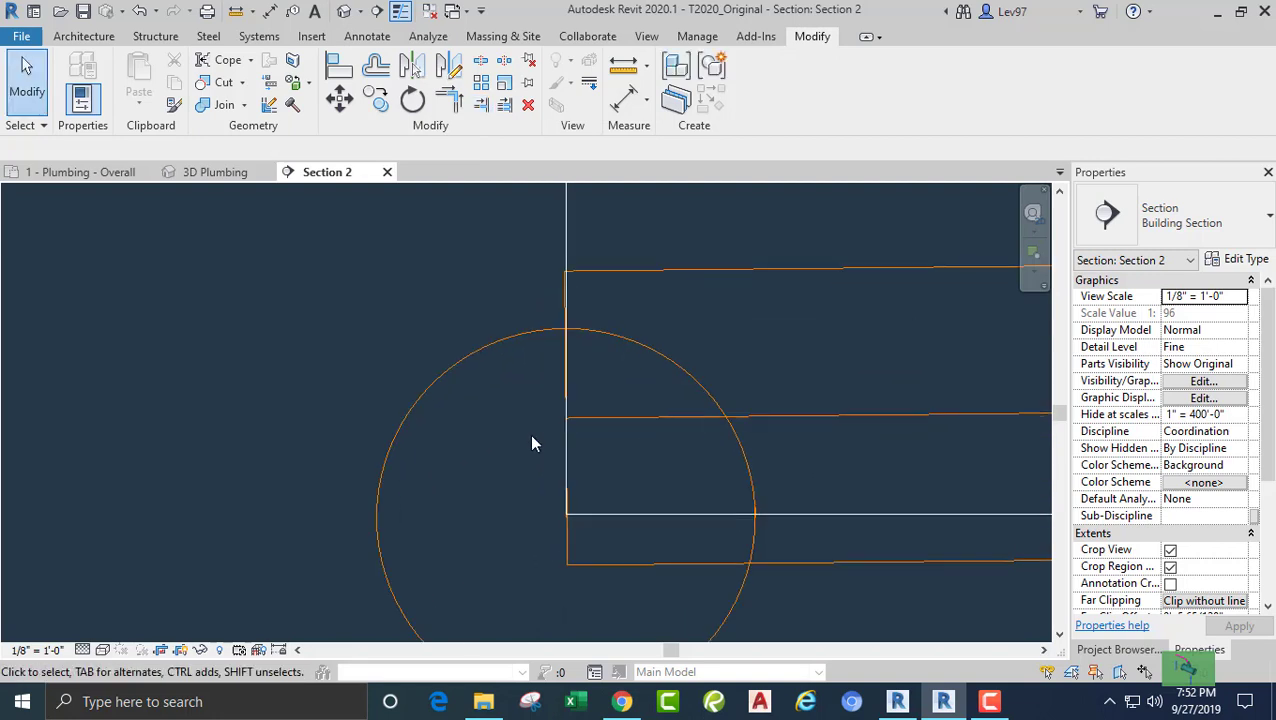
pyautogui.click(664, 478)
pyautogui.press('Down')
pyautogui.press('Down')
pyautogui.press('Down')
pyautogui.press('Down')
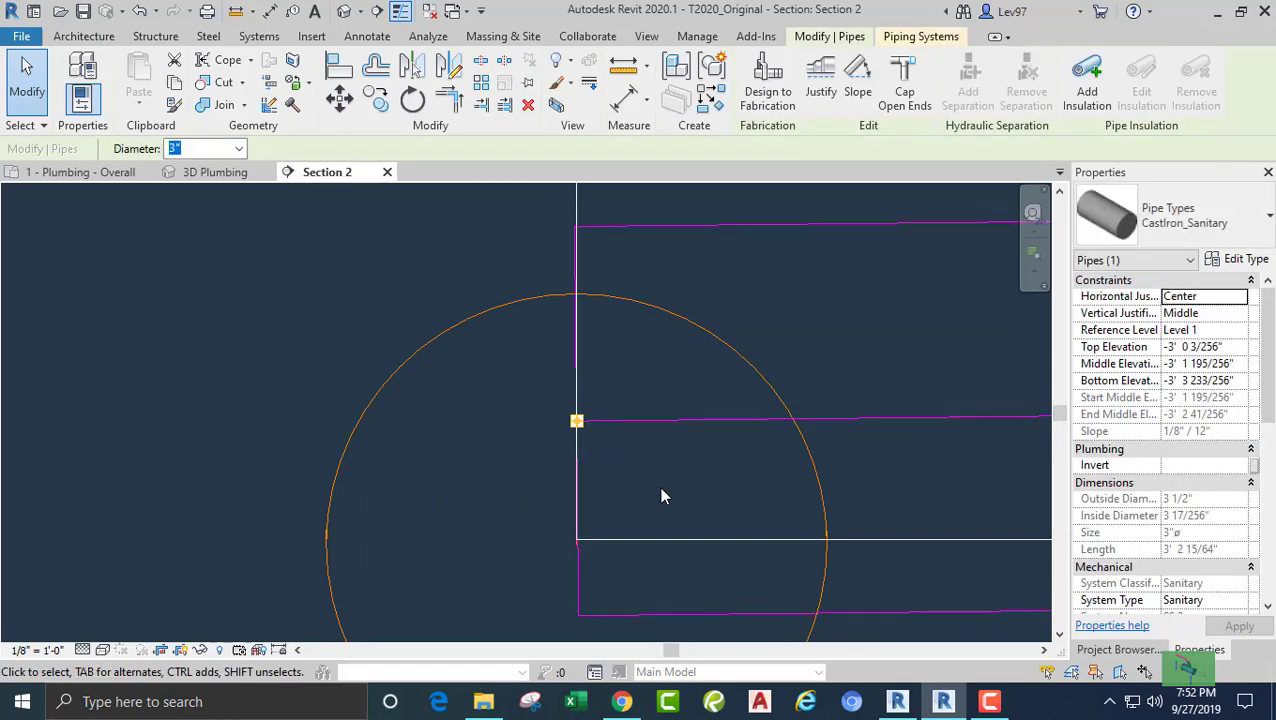
pyautogui.press('Down')
pyautogui.press('Down')
pyautogui.press('Down')
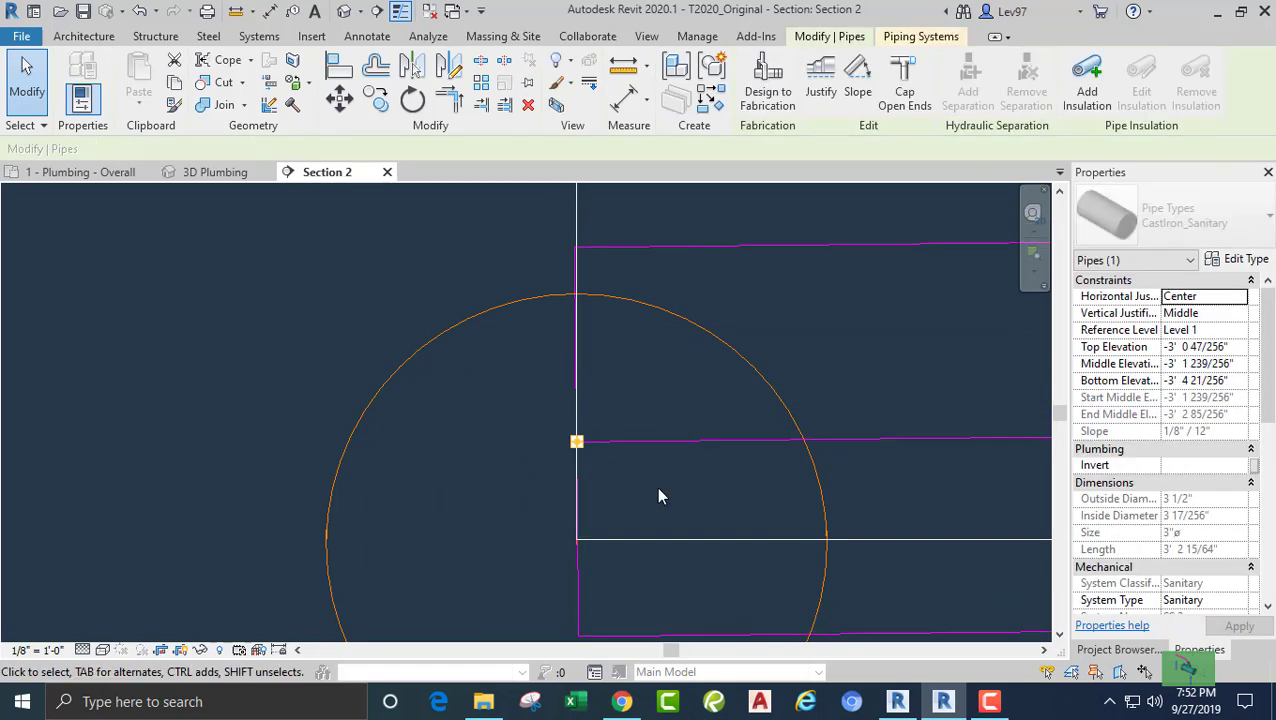
pyautogui.scroll(-2, 656, 486)
pyautogui.scroll(-2, 657, 486)
pyautogui.press('Down')
pyautogui.press('Down')
pyautogui.press('Down')
pyautogui.press('Down')
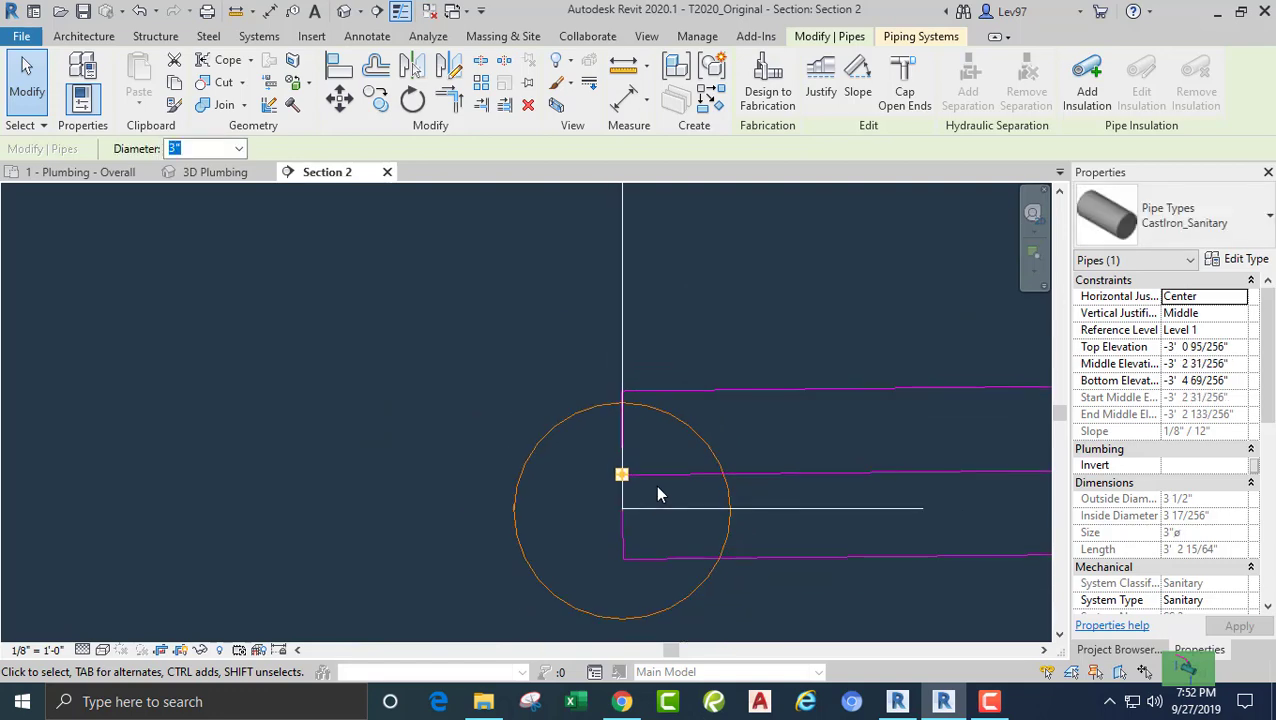
pyautogui.press('Down')
pyautogui.scroll(-2, 650, 495)
pyautogui.press('Down')
pyautogui.press('Down')
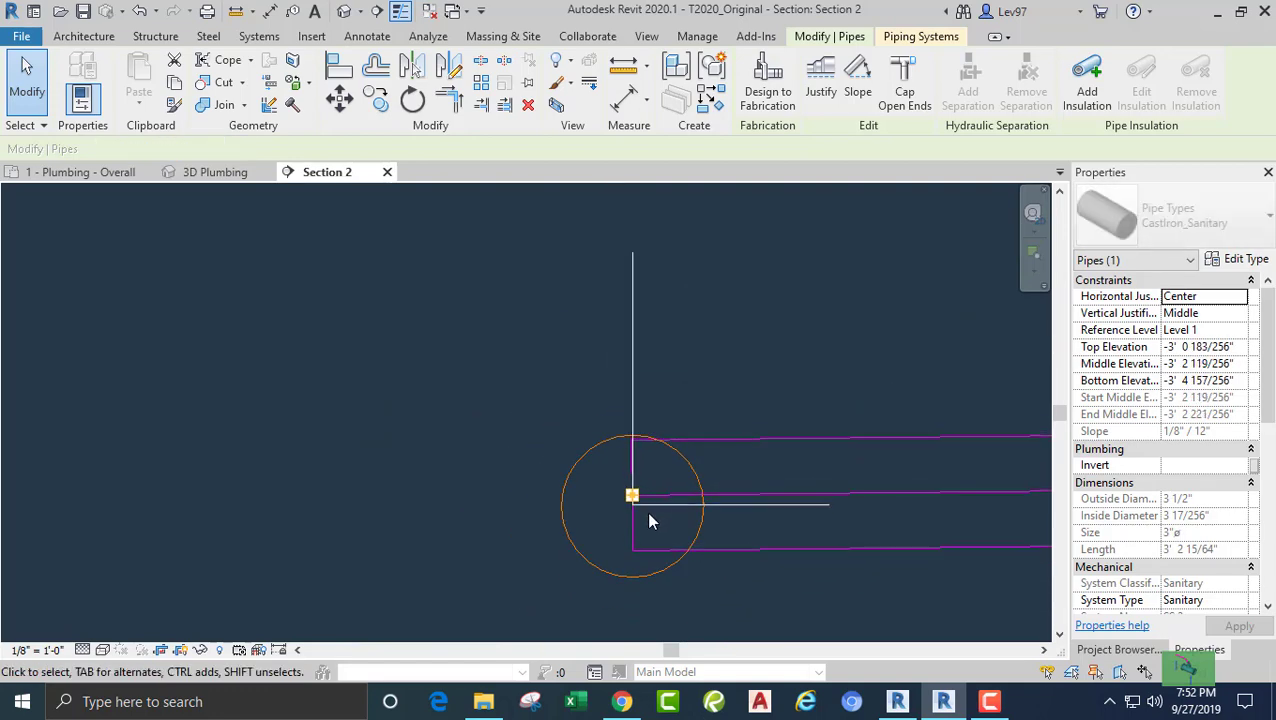
pyautogui.press('Down')
pyautogui.press('Down')
pyautogui.scroll(4, 646, 510)
pyautogui.scroll(2, 646, 510)
pyautogui.press('Down')
pyautogui.press('Down')
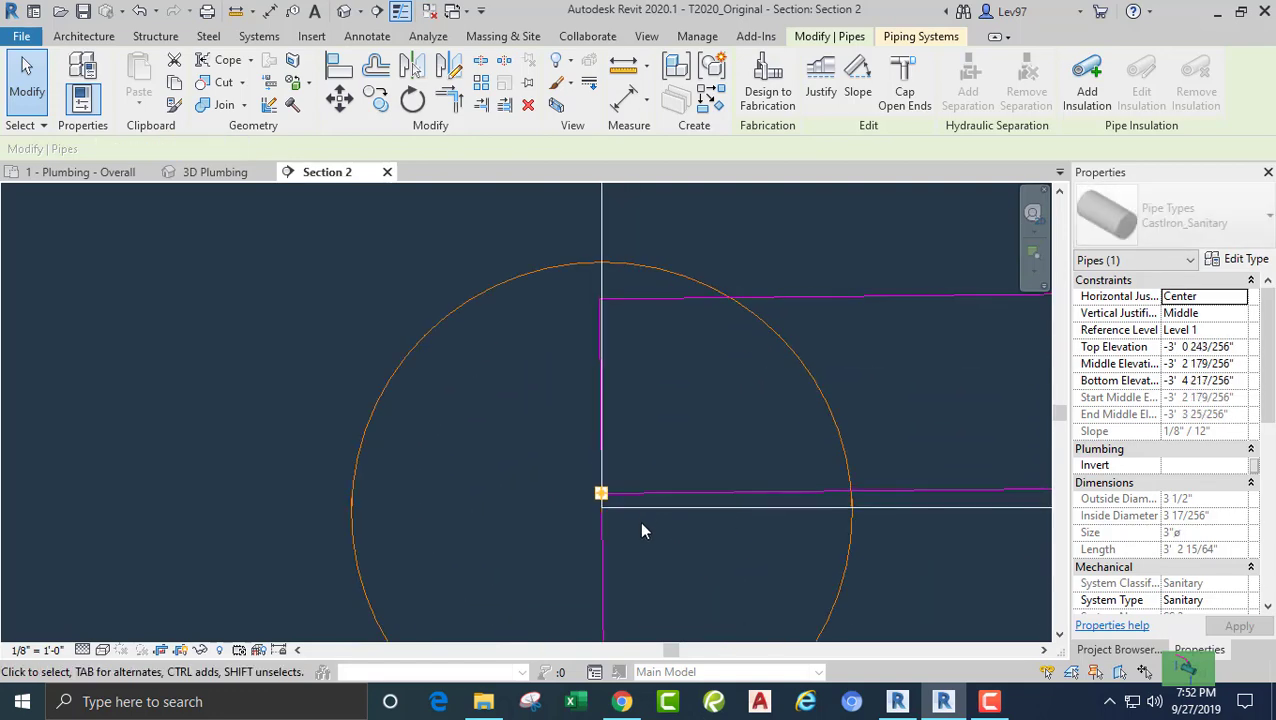
pyautogui.press('Down')
pyautogui.press('Down')
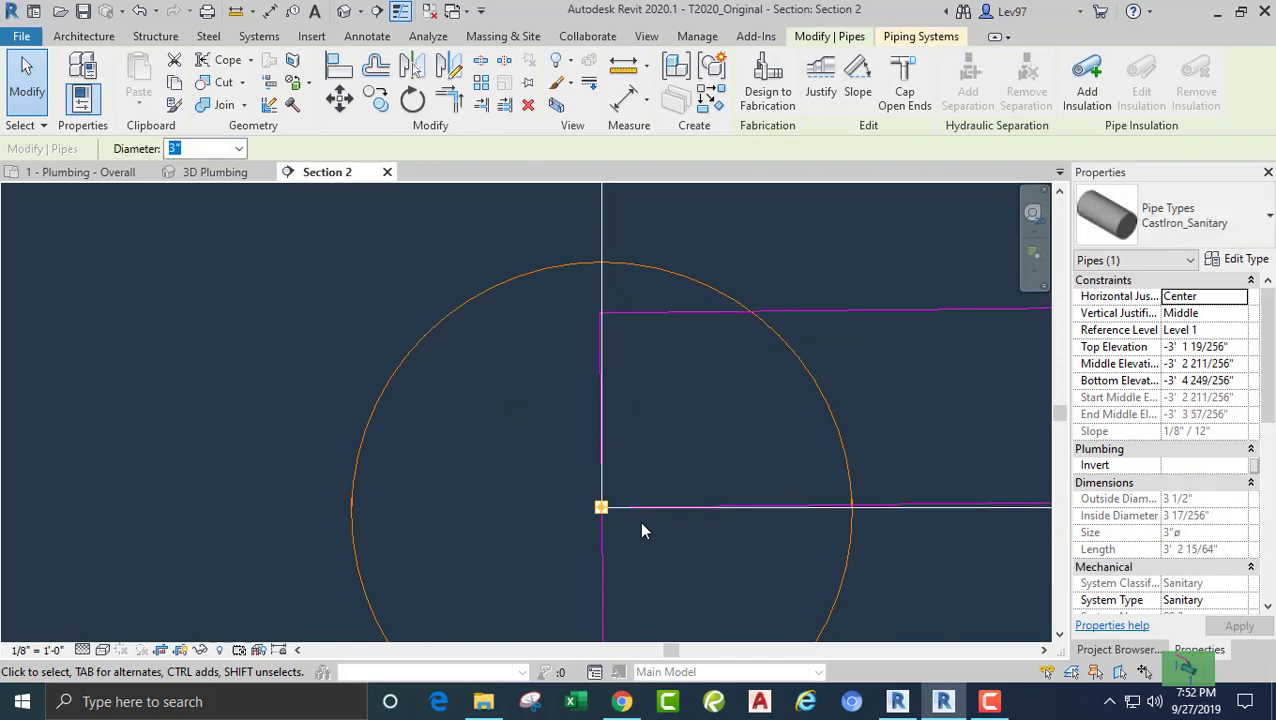
pyautogui.press('Escape')
pyautogui.scroll(-4, 637, 513)
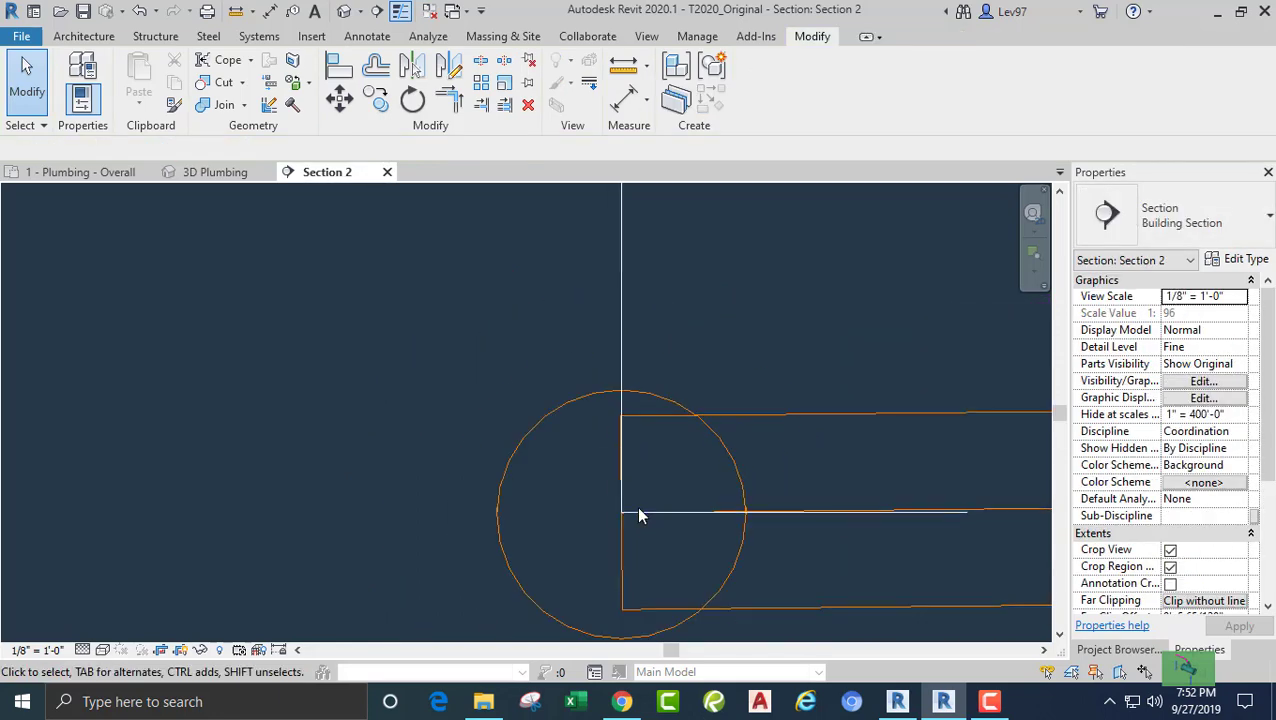
# Move the vertical detail line away from the main's centre to a point along the sloped pipe, clear of the main.
pyautogui.click(627, 368)
pyautogui.moveTo(627, 355); pyautogui.dragTo(846, 362)
pyautogui.click(757, 366)
pyautogui.scroll(-2, 757, 366)
pyautogui.scroll(-1, 757, 366)
pyautogui.moveTo(757, 366); pyautogui.dragTo(746, 433, button='middle')
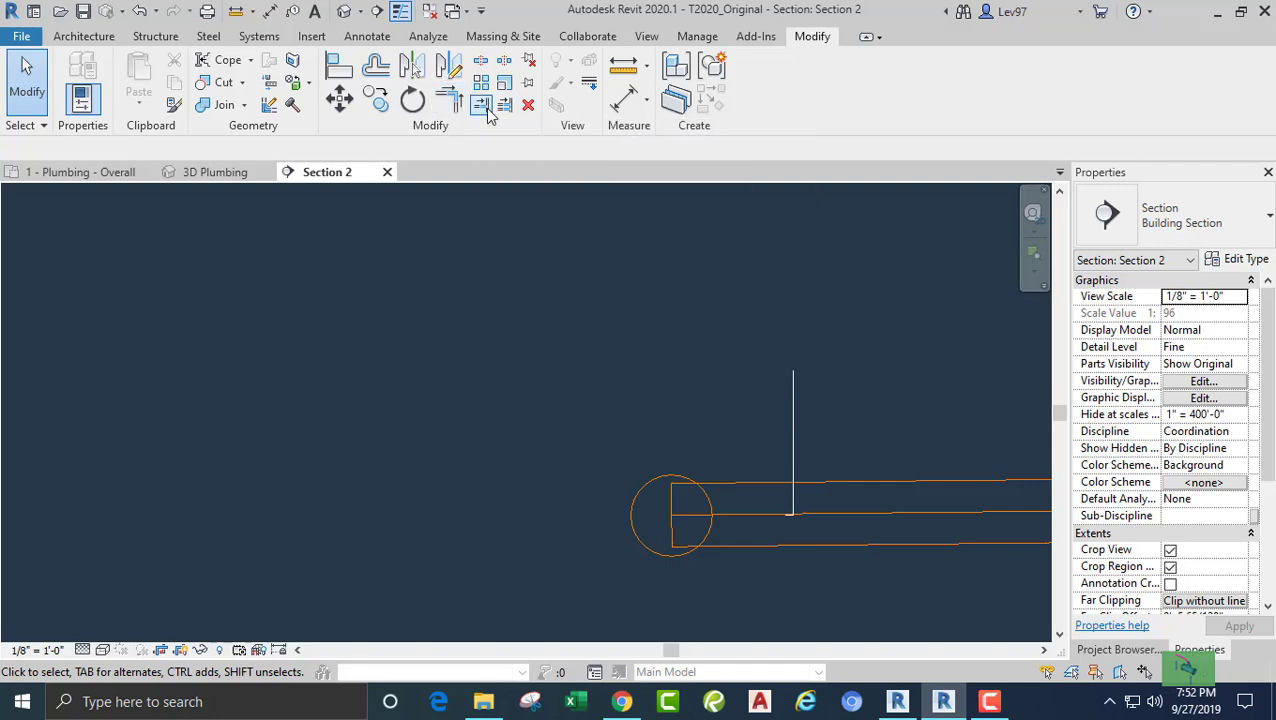
# Trim the sloped pipe back to the relocated vertical detail line so it stops short of the main.
pyautogui.click(482, 105)
pyautogui.click(793, 421)
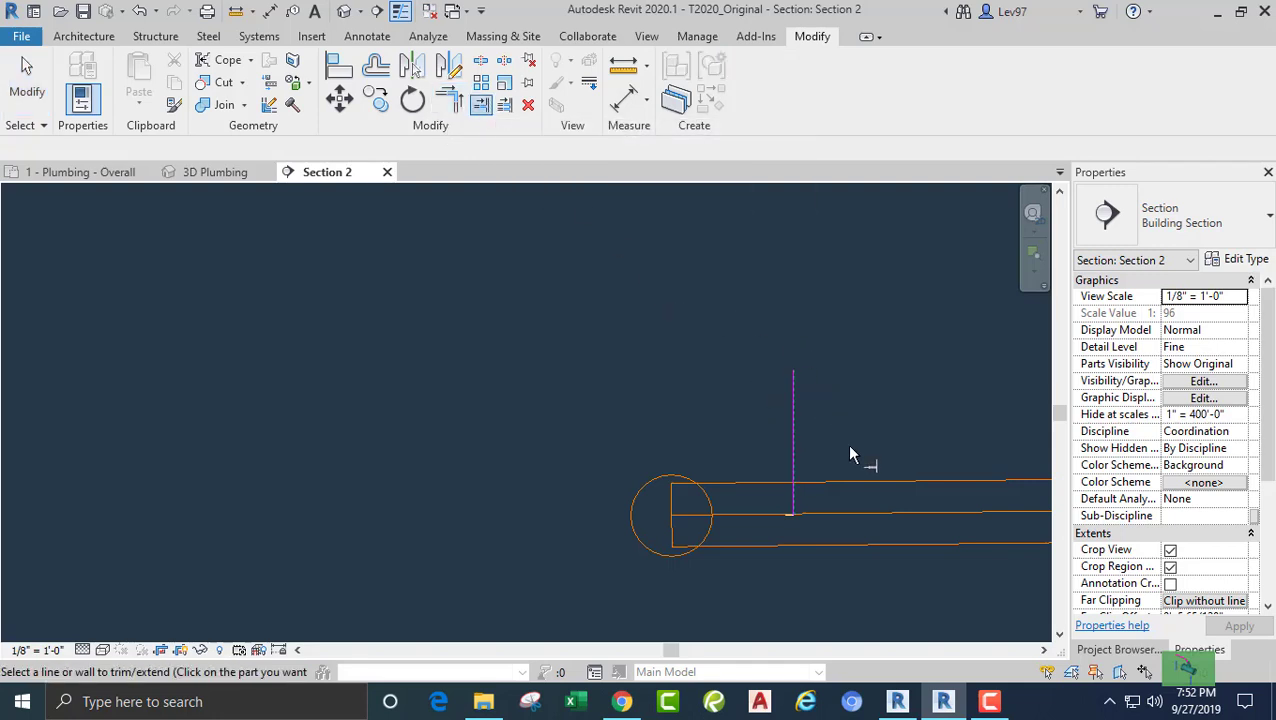
pyautogui.click(843, 486)
pyautogui.press('Escape')
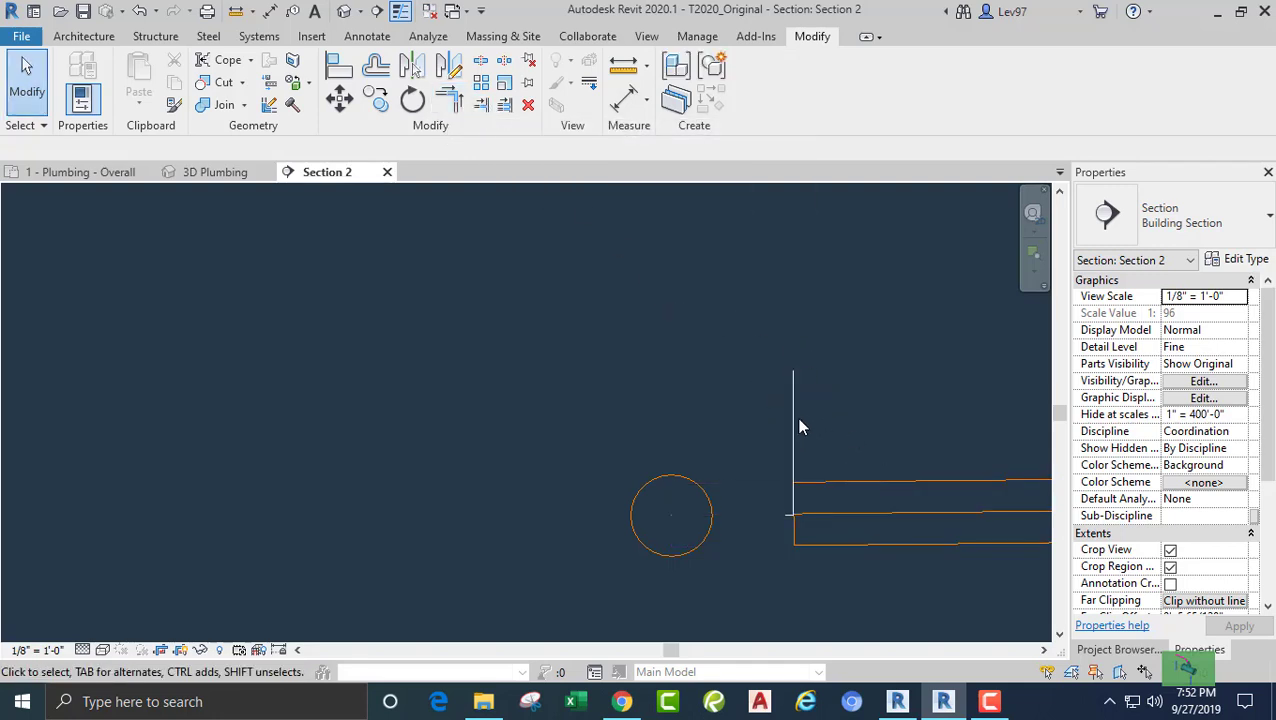
# Delete the connected vertical and horizontal detail lines together from Section 2.
pyautogui.press('Tab')
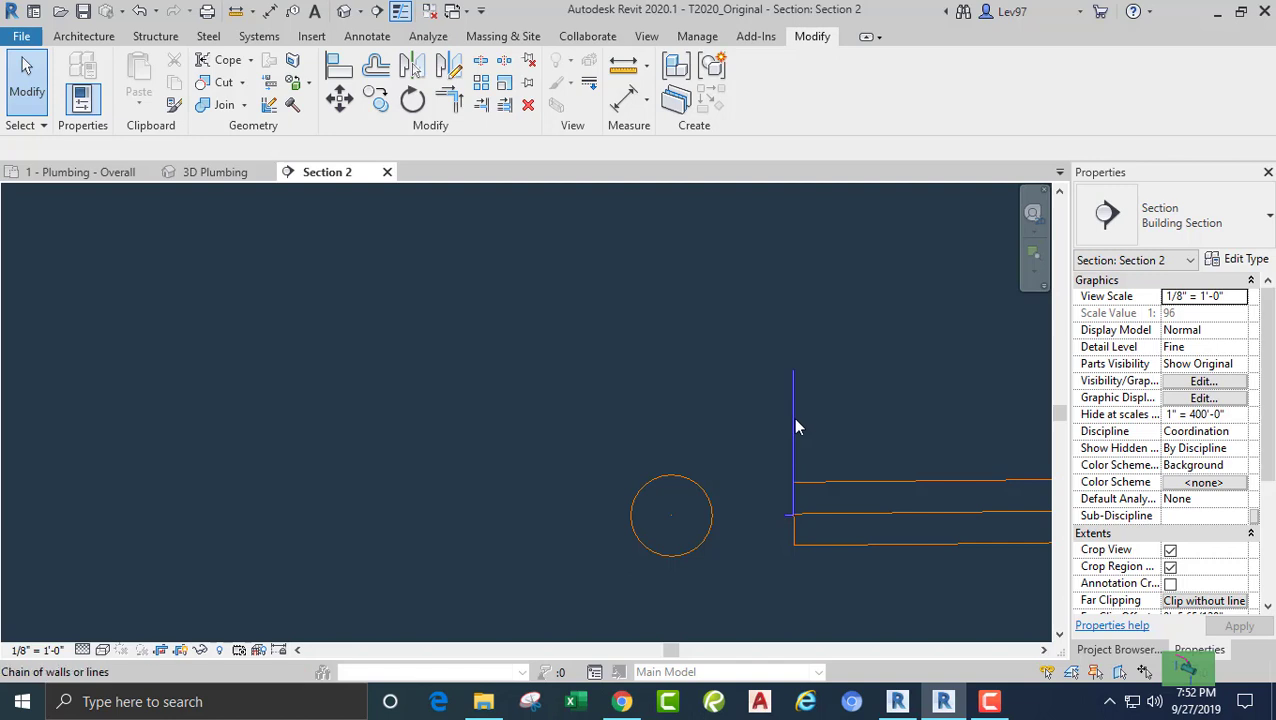
pyautogui.click(793, 427)
pyautogui.press('Delete')
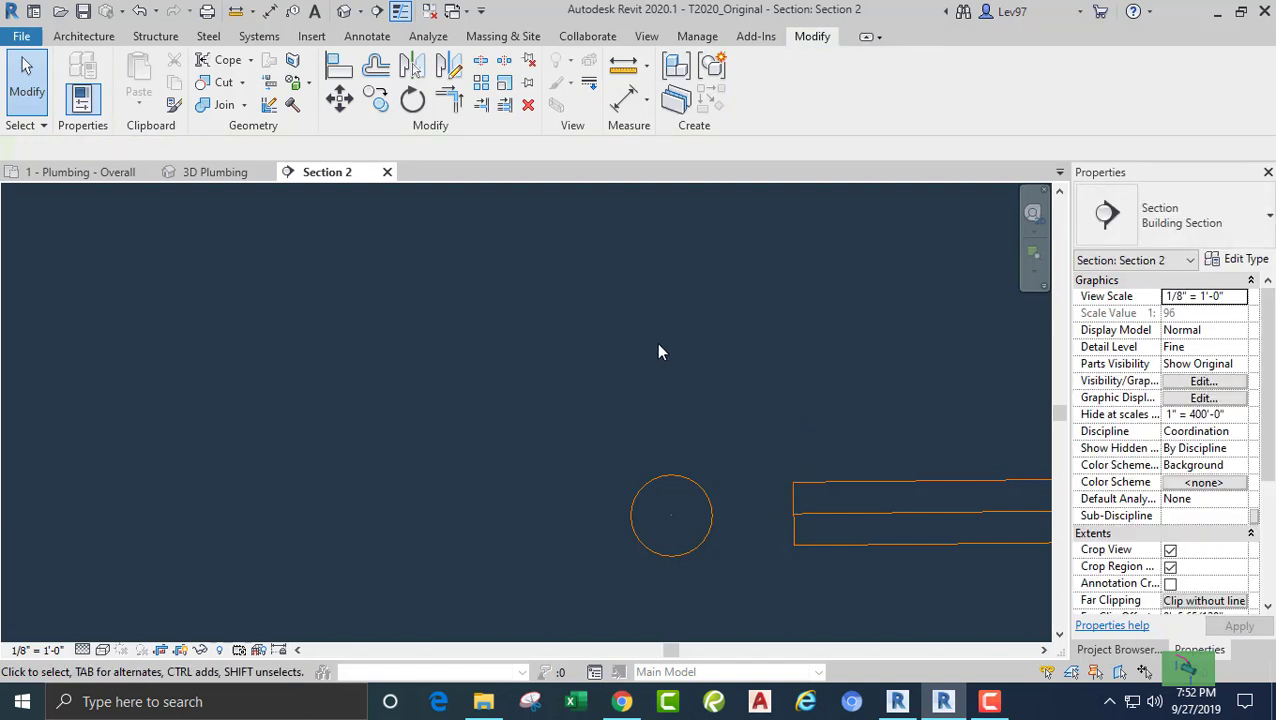
pyautogui.moveTo(666, 356); pyautogui.dragTo(754, 376, button='middle')
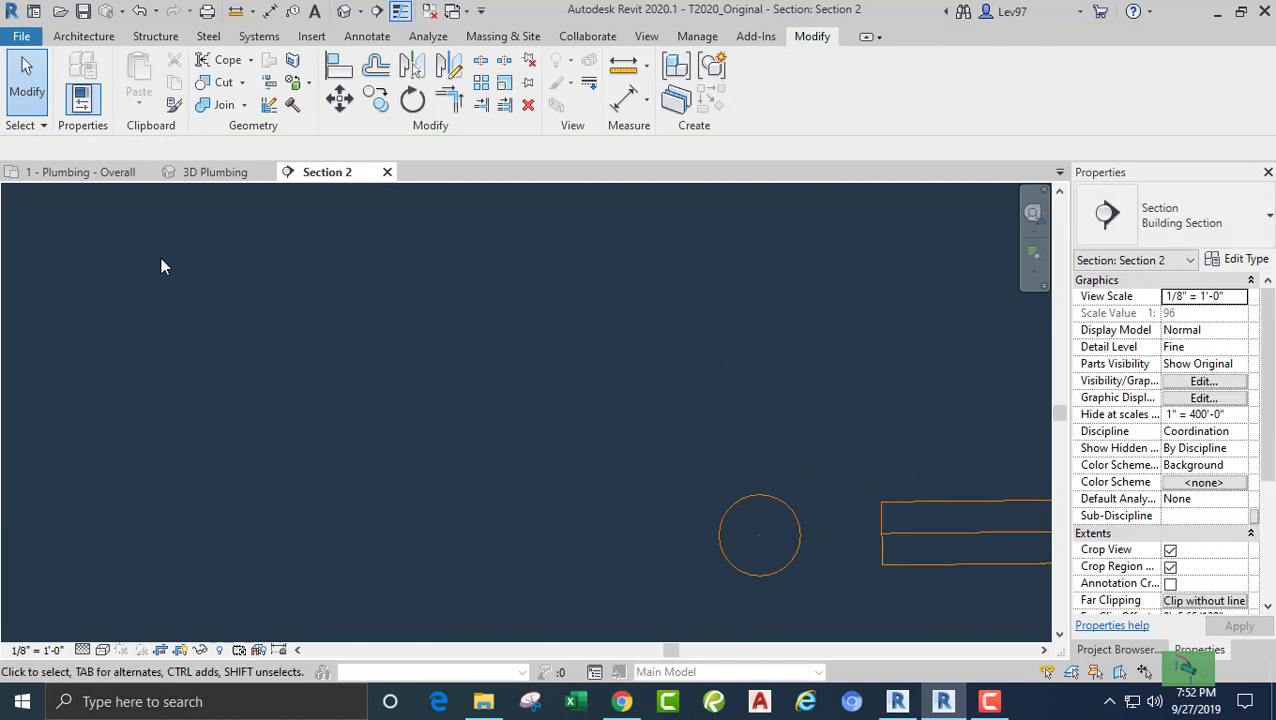
# In the 1 - Plumbing - Overall floor plan, extend the floor drain's 3" horizontal branch pipe to the chase main.
pyautogui.click(72, 177)
pyautogui.scroll(2, 299, 293)
pyautogui.scroll(2, 503, 373)
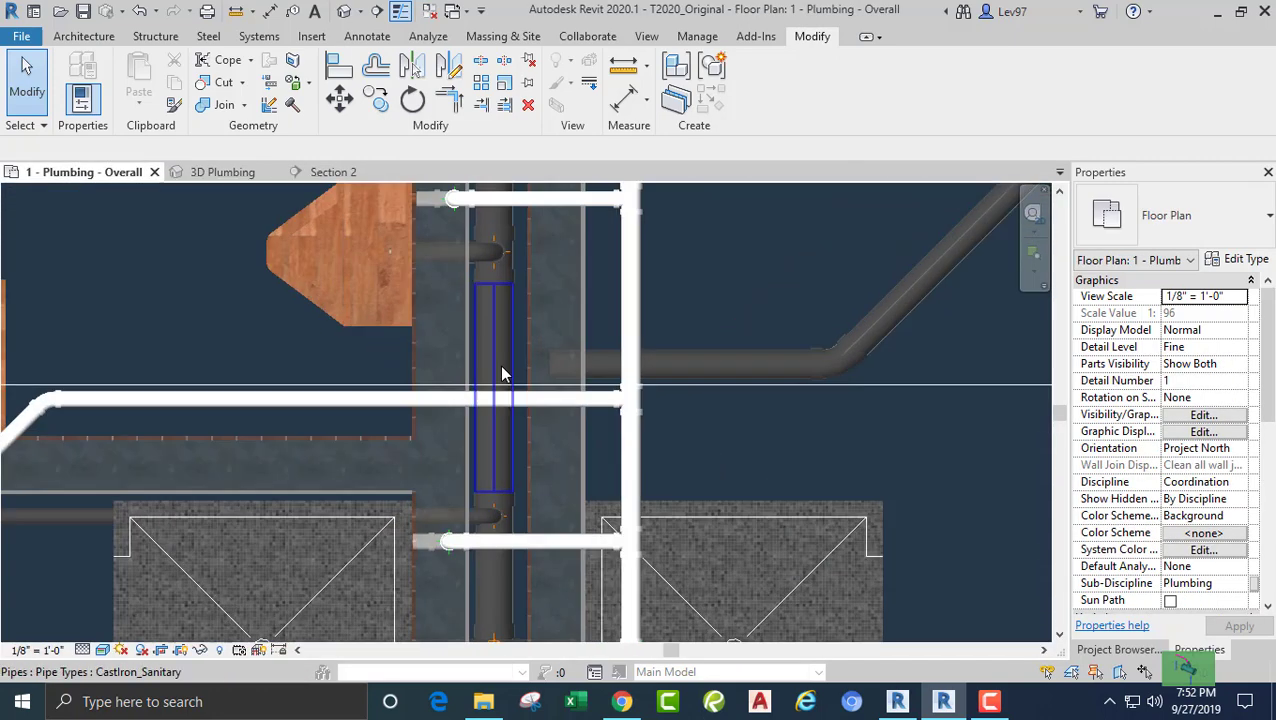
pyautogui.scroll(-2, 157, 319)
pyautogui.scroll(-4, 686, 458)
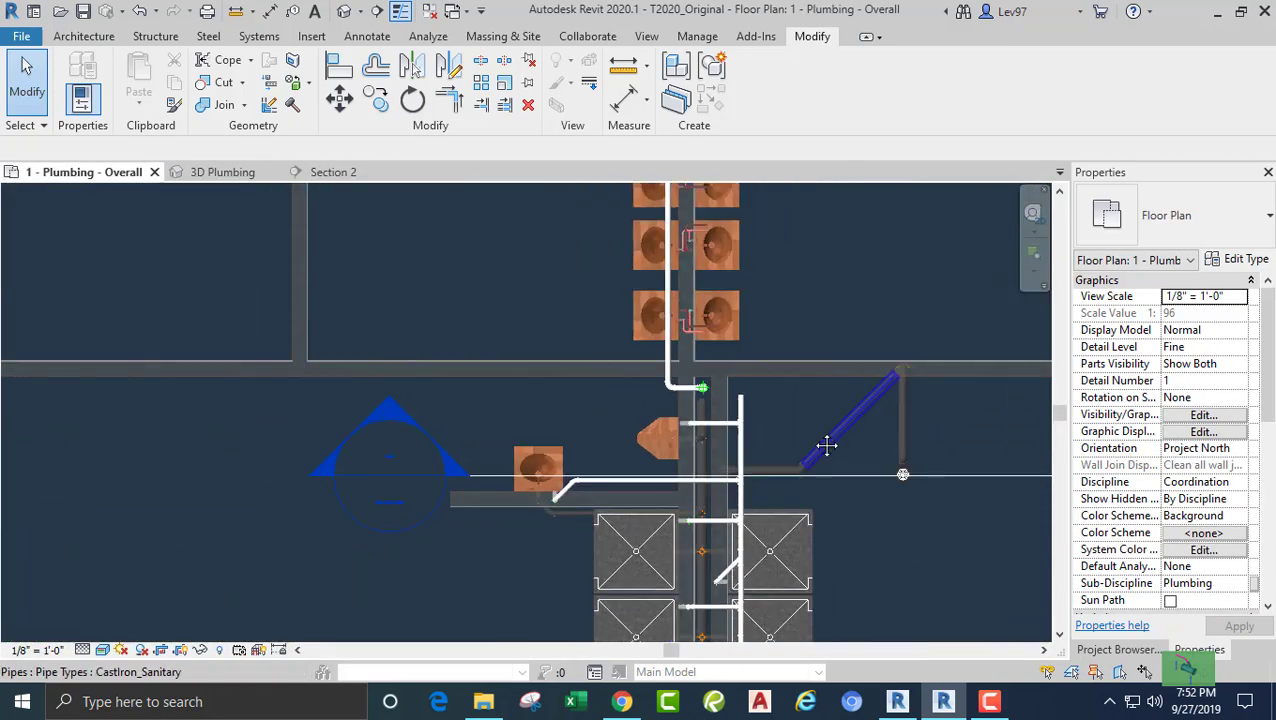
pyautogui.scroll(1, 826, 445)
pyautogui.scroll(2, 689, 444)
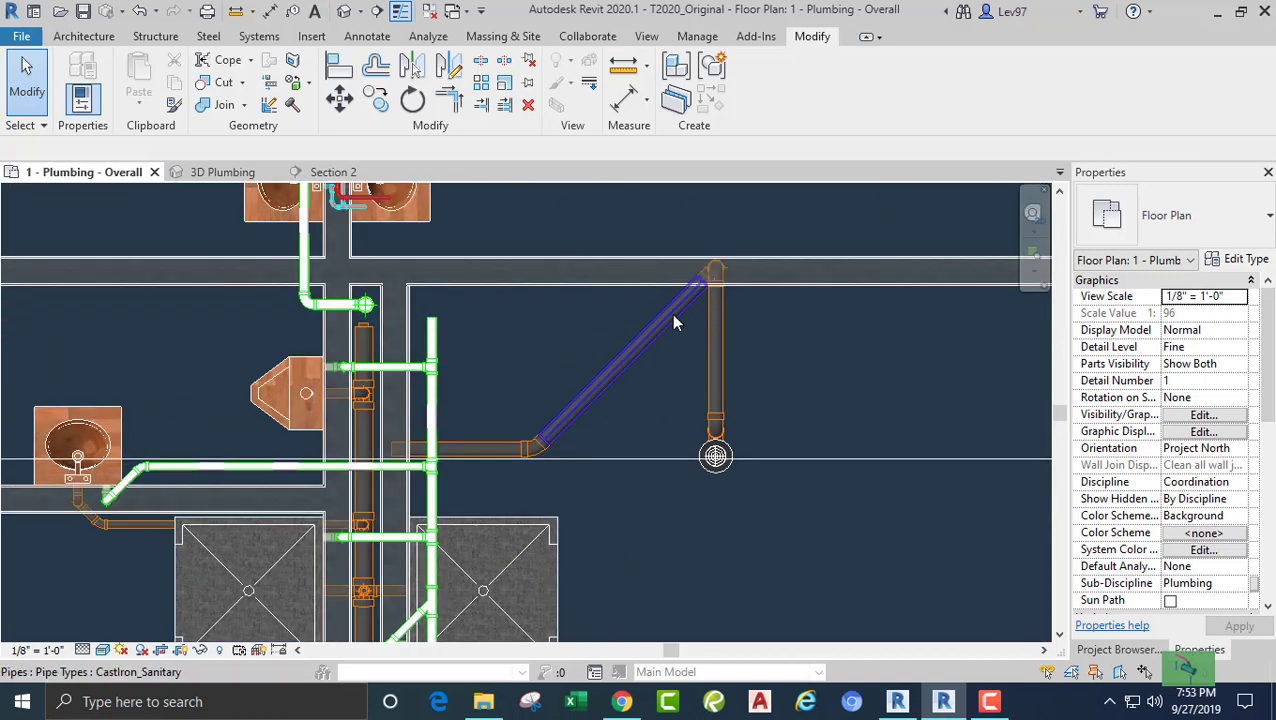
pyautogui.scroll(5, 555, 356)
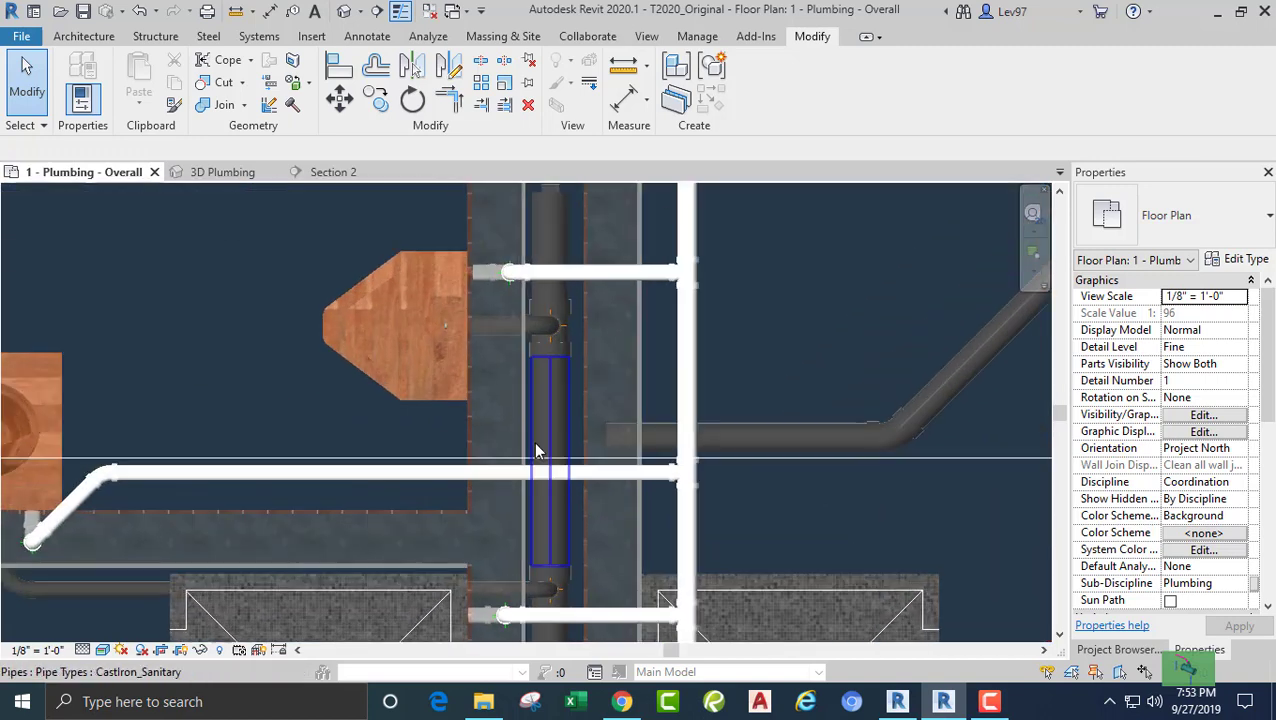
pyautogui.click(660, 433)
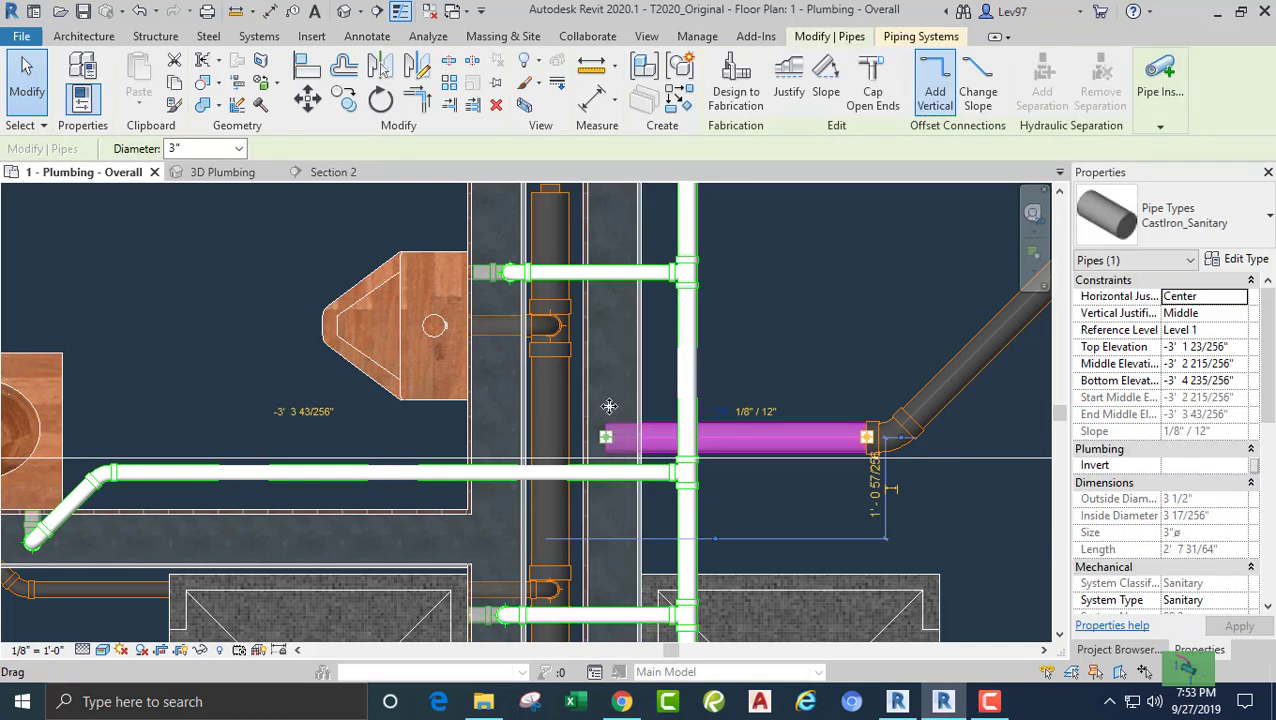
pyautogui.click(815, 349)
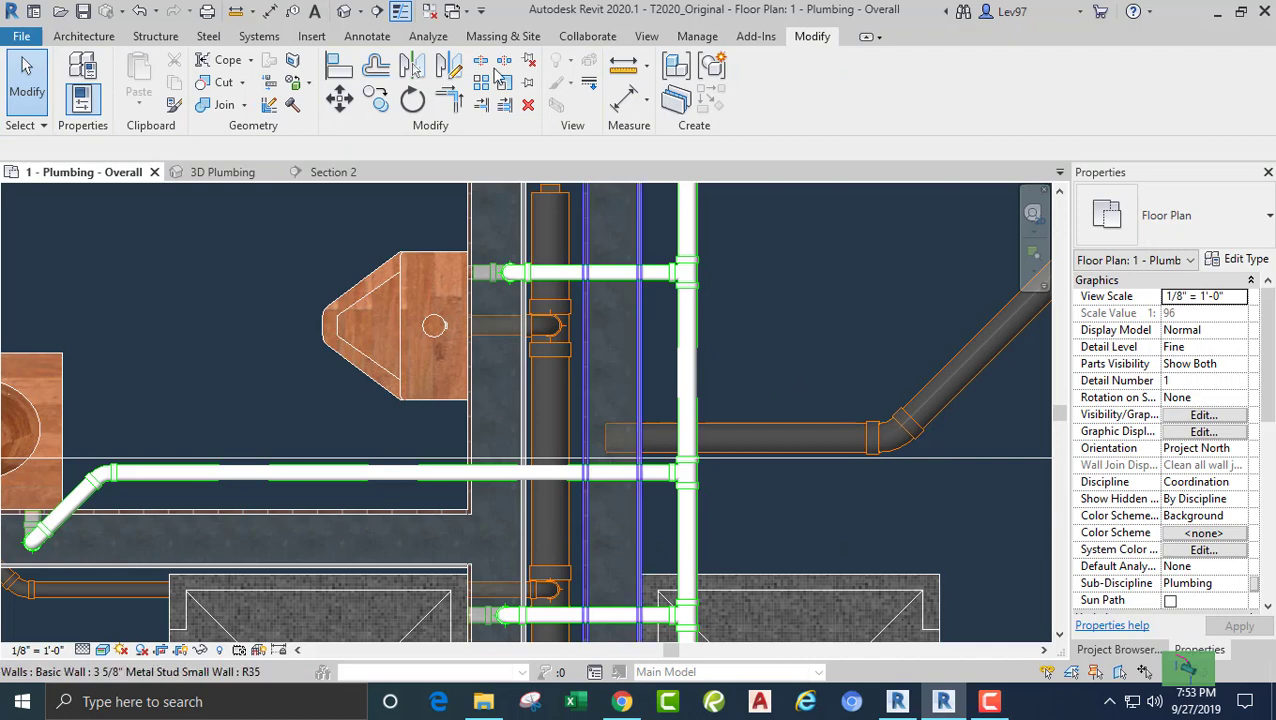
pyautogui.click(481, 105)
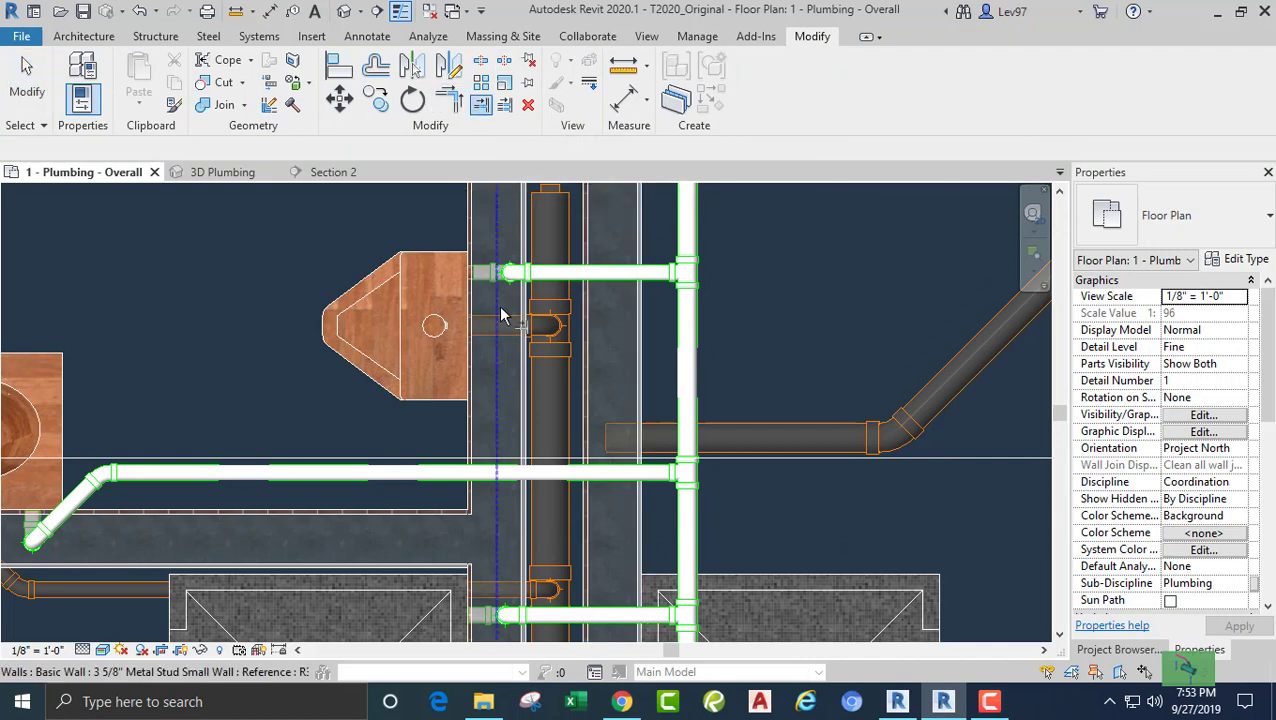
pyautogui.click(555, 397)
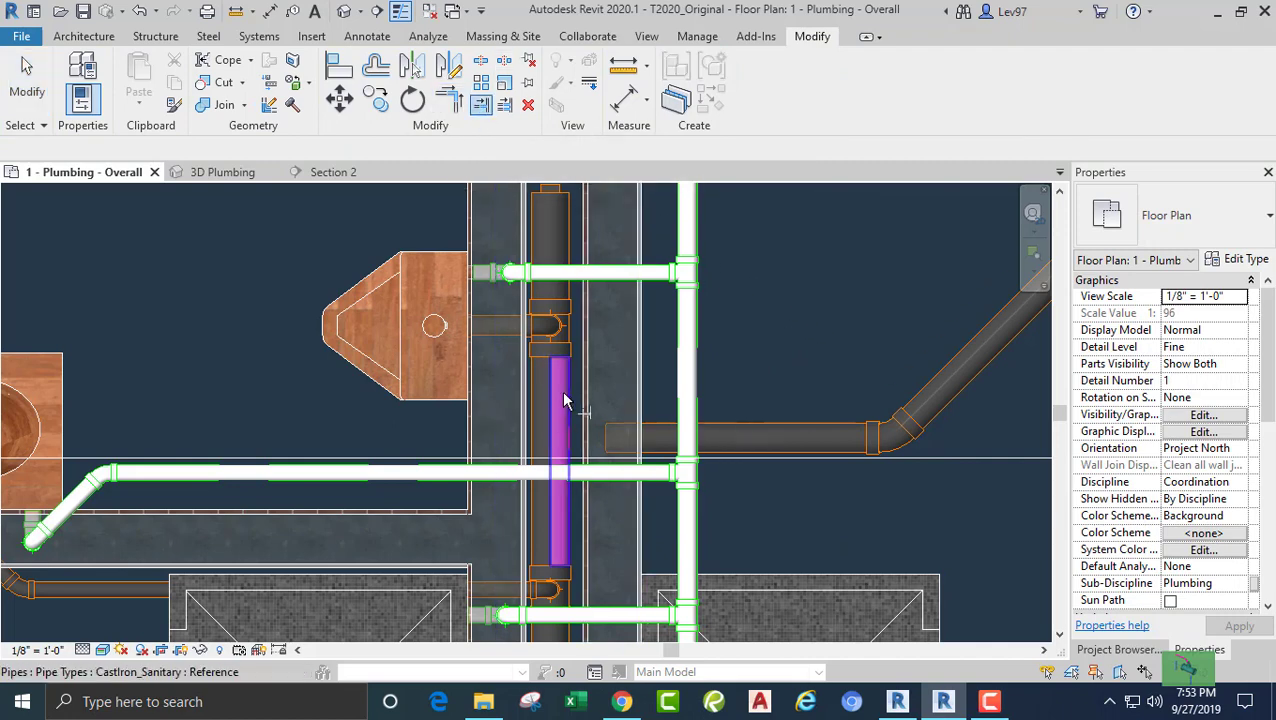
pyautogui.click(740, 385)
pyautogui.press('Escape')
# Examine the connection between the floor drain's branch and the chase main, together with the neighbouring pipes.
pyautogui.scroll(4, 650, 395)
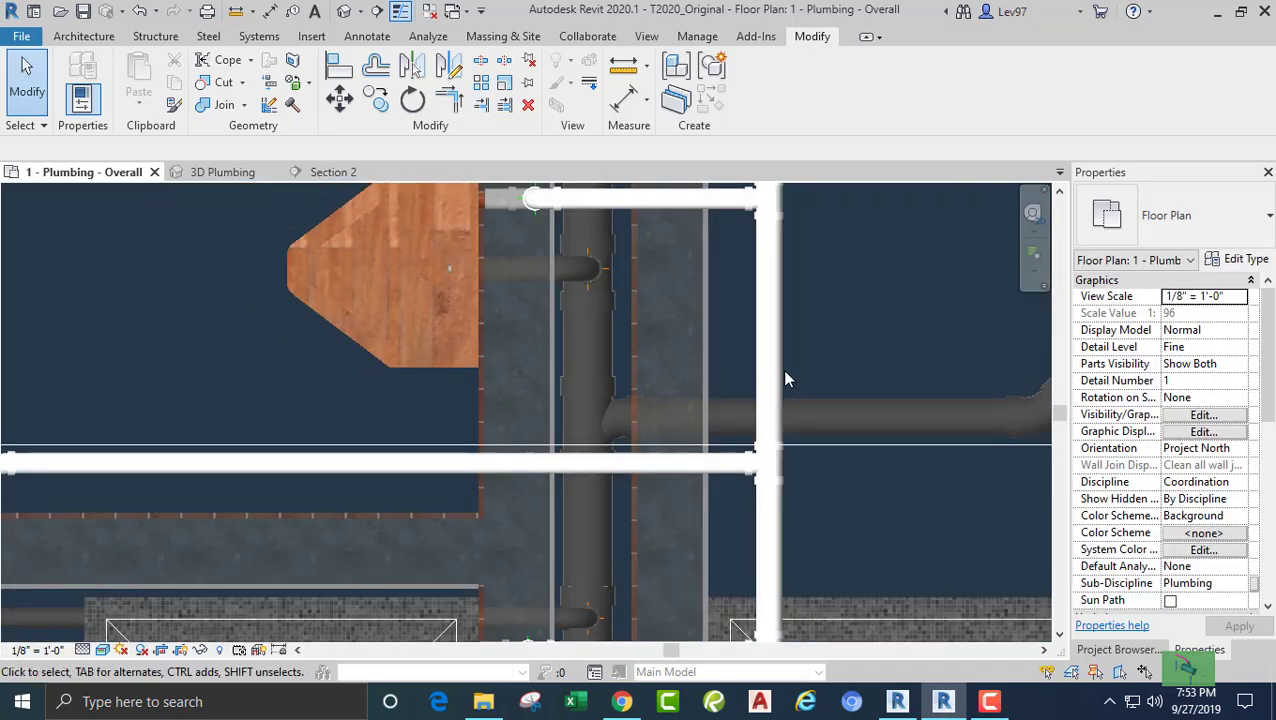
pyautogui.scroll(-4, 800, 360)
pyautogui.moveTo(846, 333); pyautogui.dragTo(658, 350, button='middle')
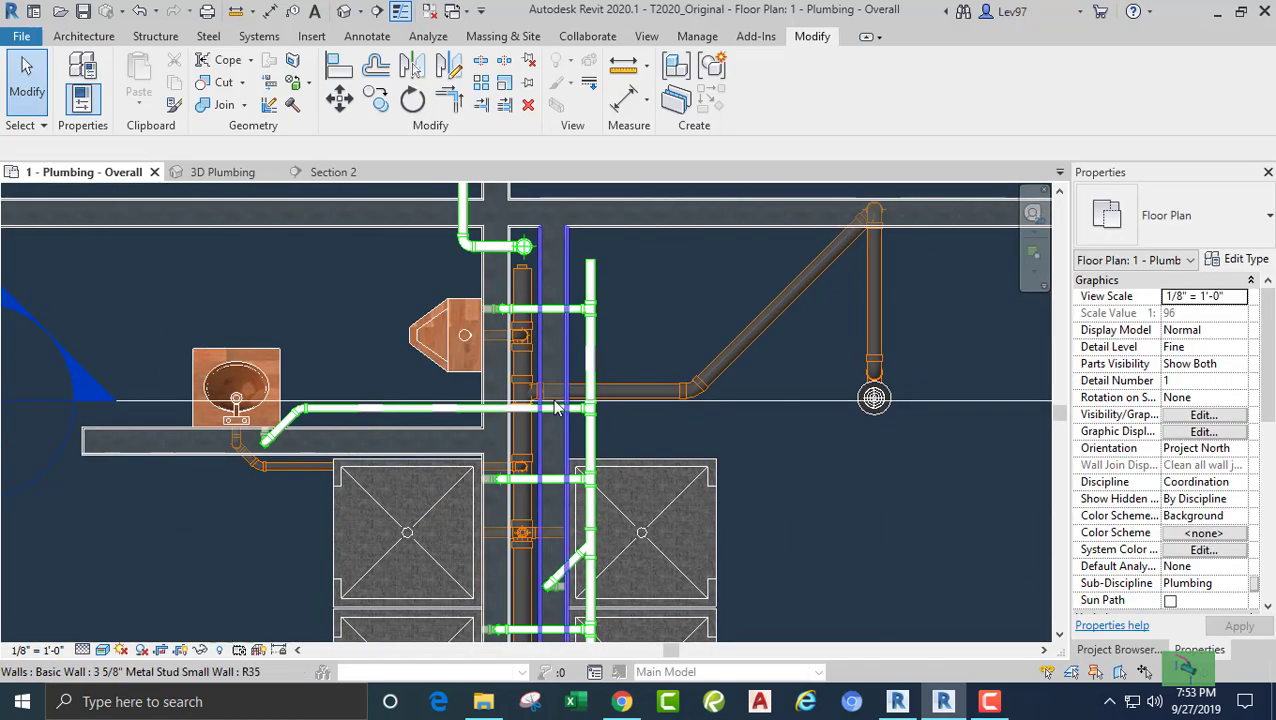
pyautogui.scroll(5, 558, 407)
pyautogui.moveTo(541, 399); pyautogui.dragTo(586, 336, button='middle')
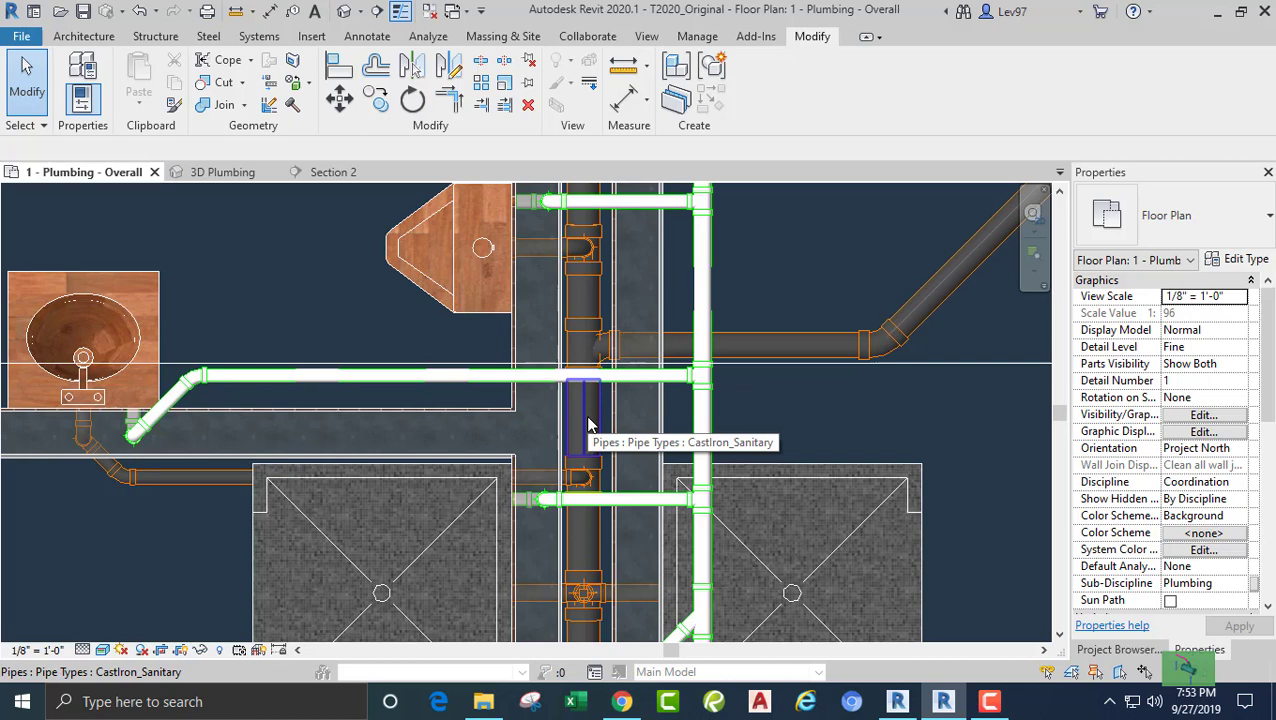
pyautogui.scroll(2, 587, 420)
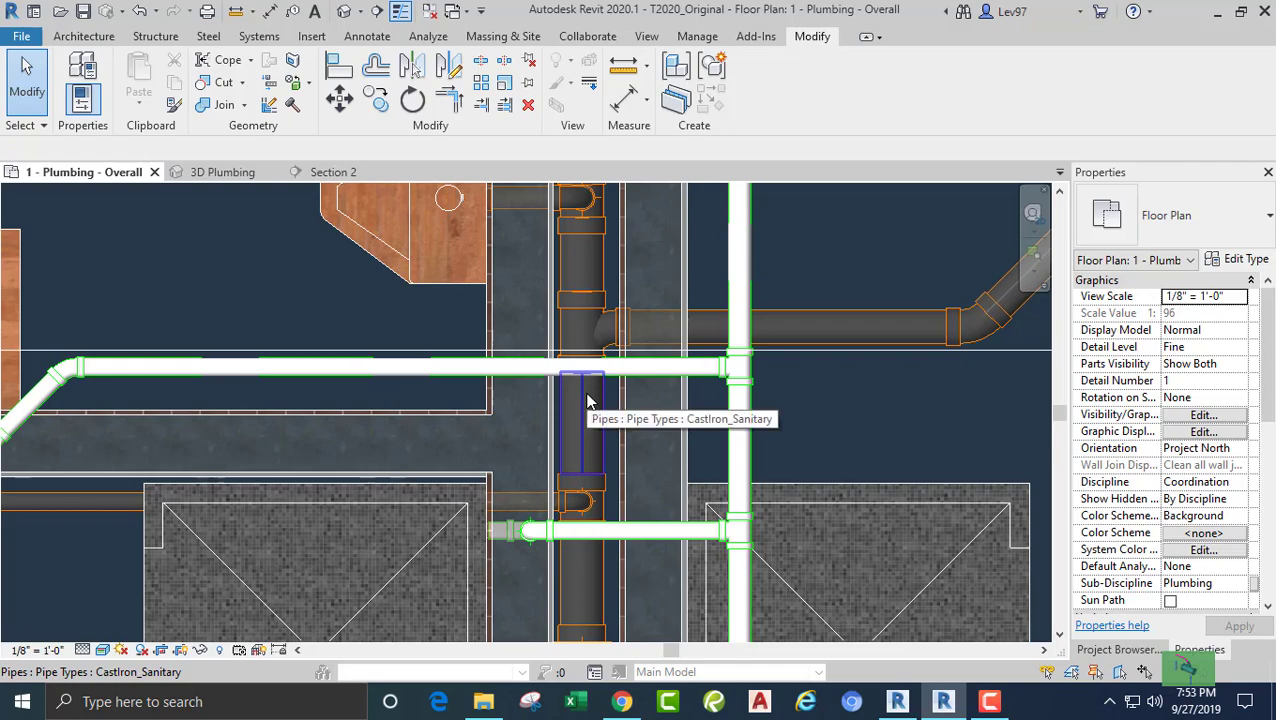
pyautogui.scroll(-5, 597, 425)
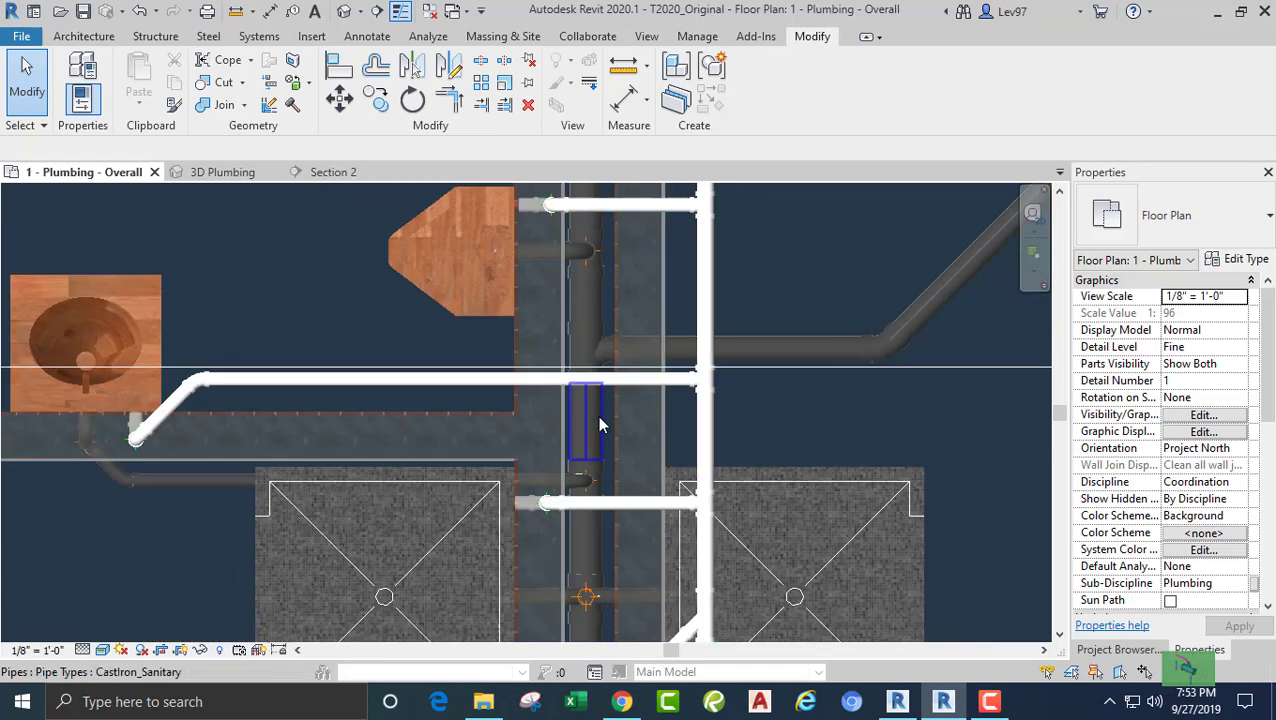
# Draw a 1 1/2" vent pipe at 1/8" / 12" slope from the floor drain's vent connector towards the wall, about 1' 7" long.
pyautogui.scroll(8, 690, 370)
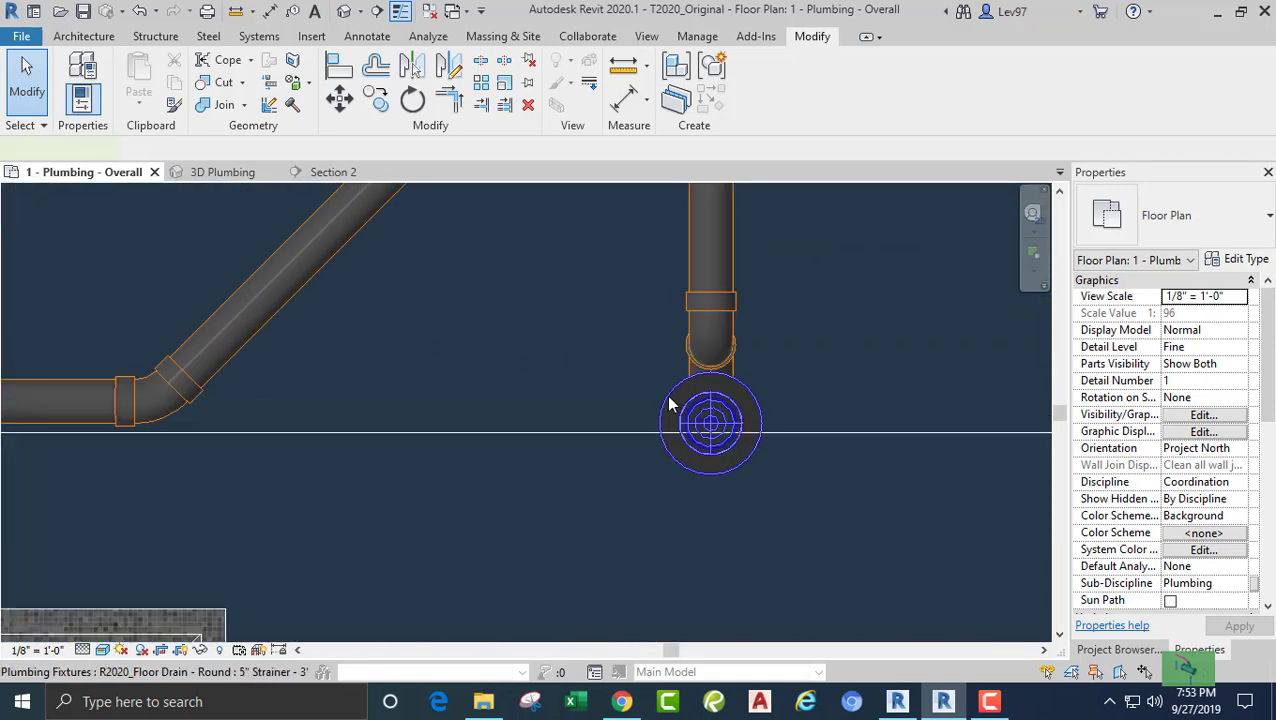
pyautogui.click(670, 405)
pyautogui.scroll(2, 676, 378)
pyautogui.scroll(-3, 663, 370)
pyautogui.moveTo(661, 370); pyautogui.dragTo(635, 548, button='middle')
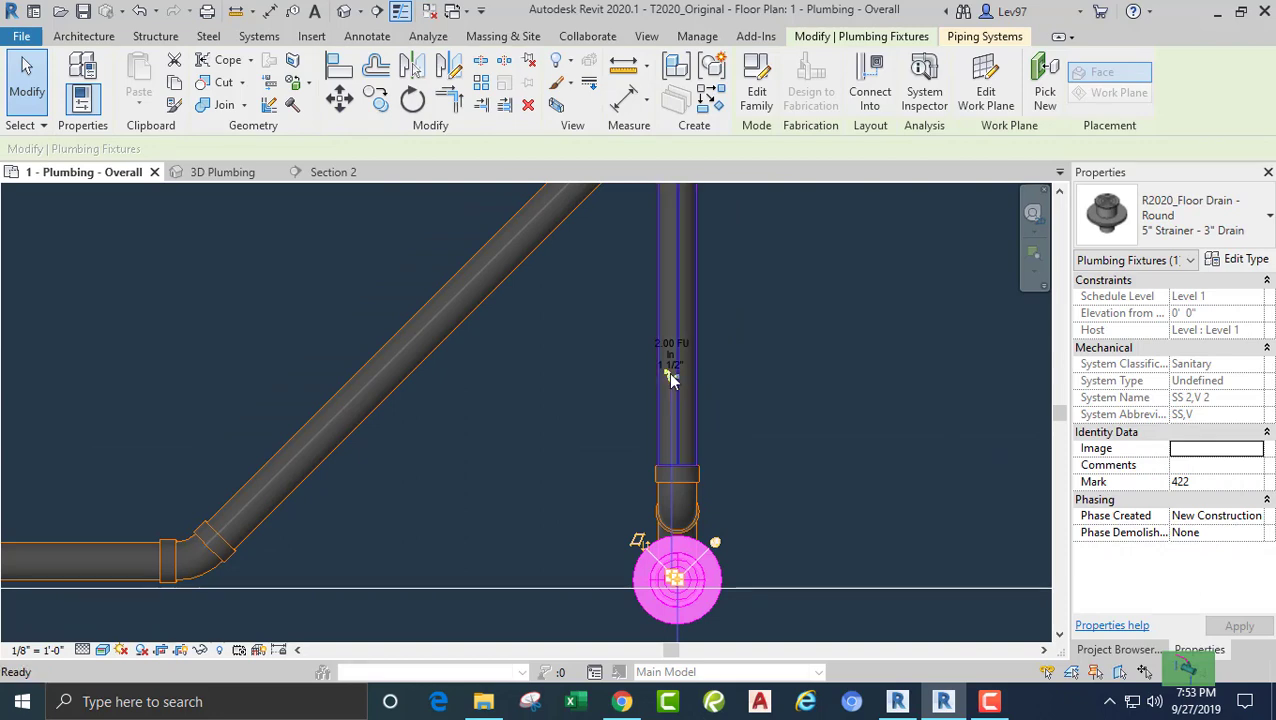
pyautogui.click(668, 372)
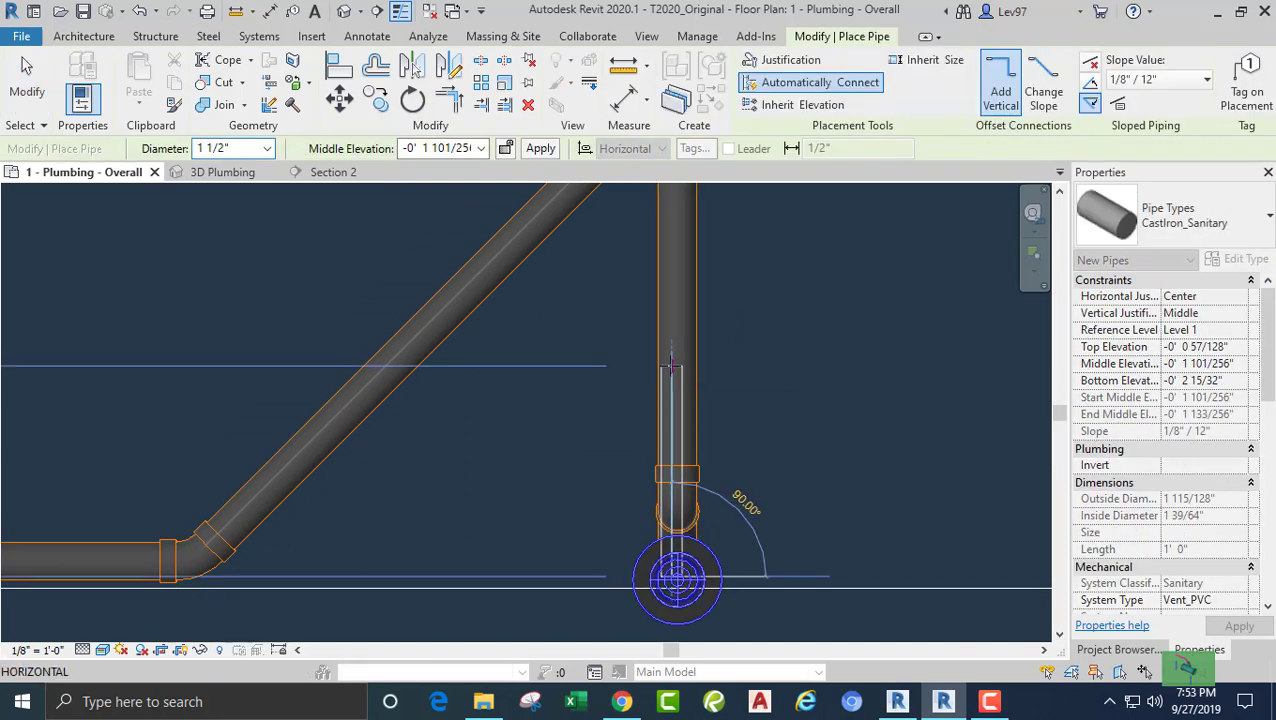
pyautogui.click(671, 367)
pyautogui.press('Escape')
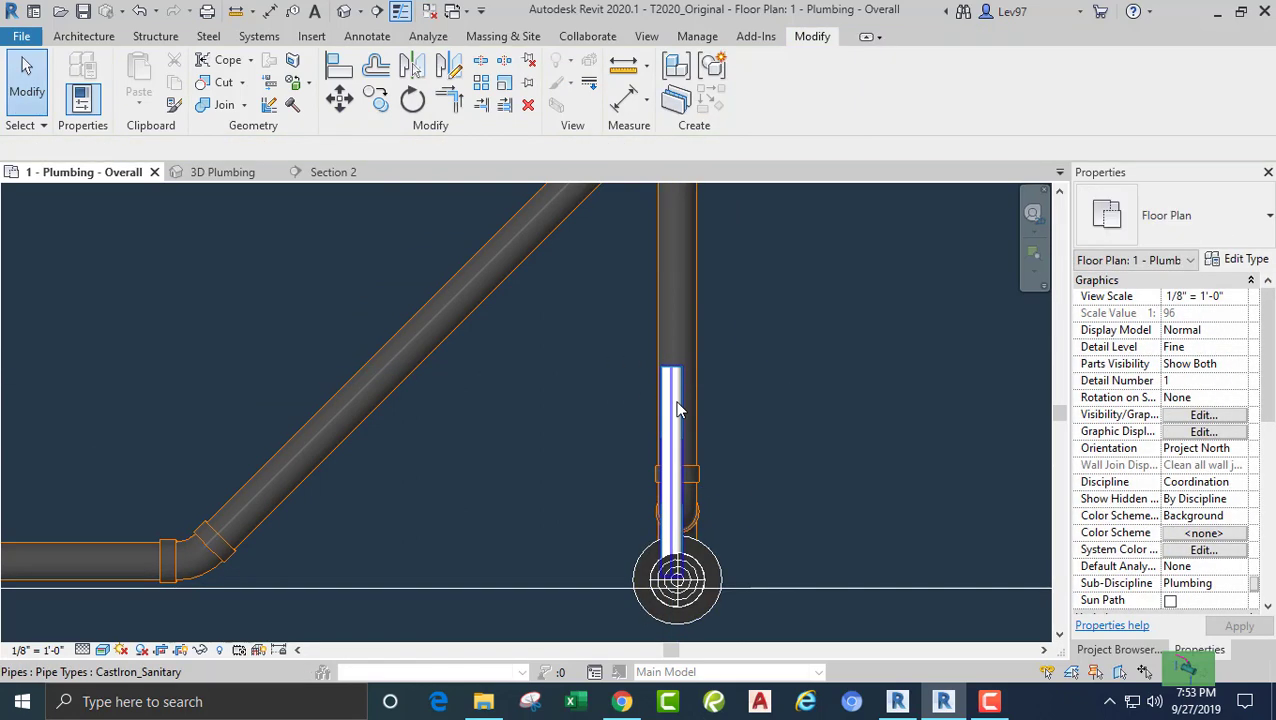
# Change the pipe type of the floor drain's 1 1/2" vent pipe to Vent_PVC.
pyautogui.click(675, 401)
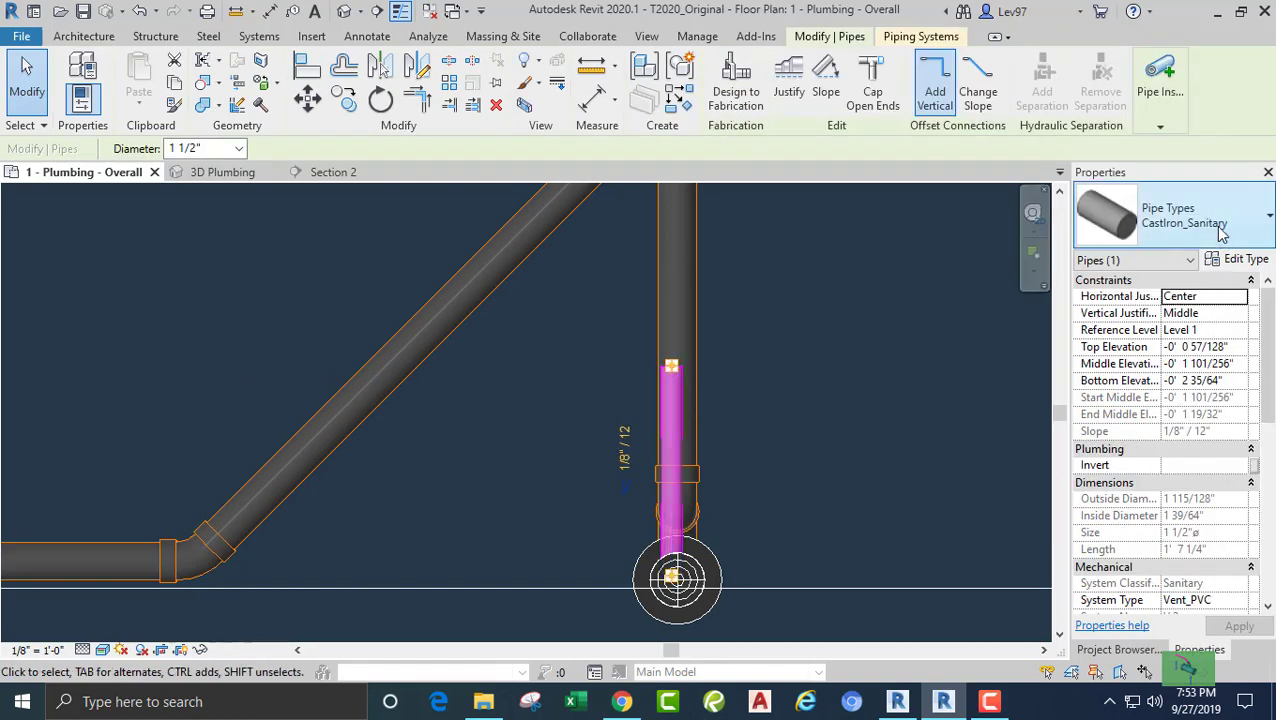
pyautogui.click(1220, 233)
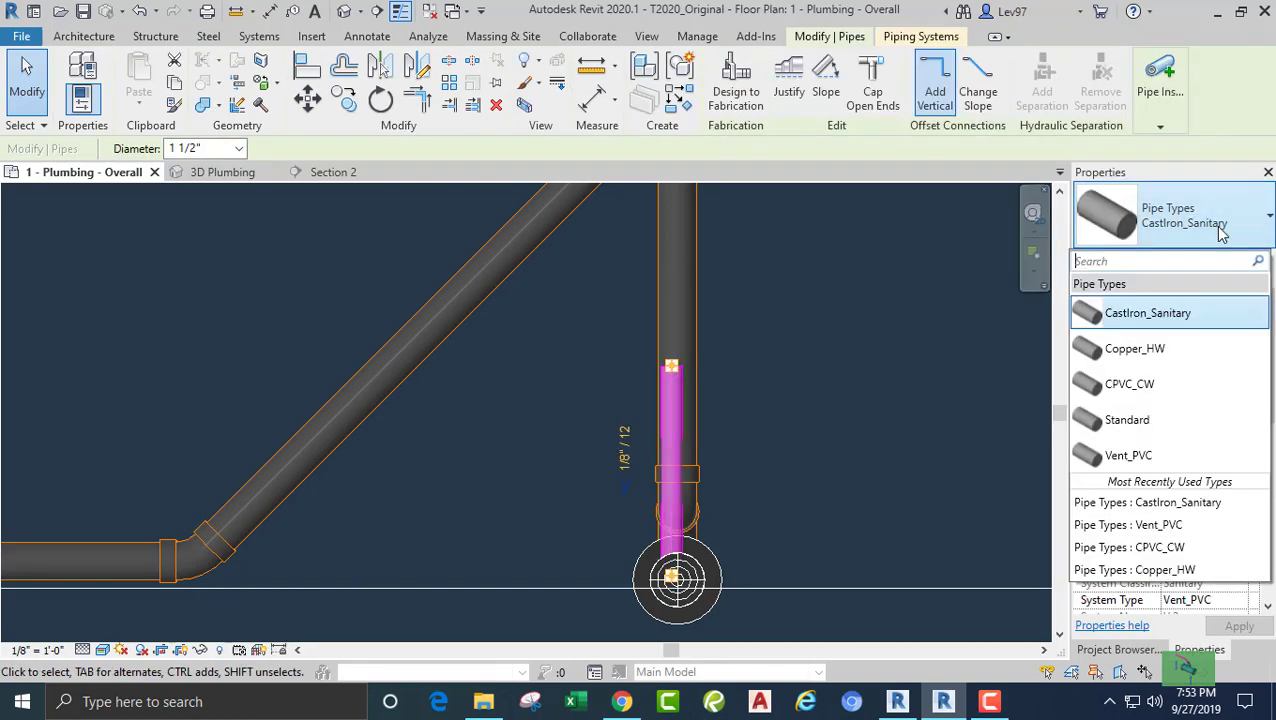
pyautogui.click(1127, 457)
pyautogui.click(843, 395)
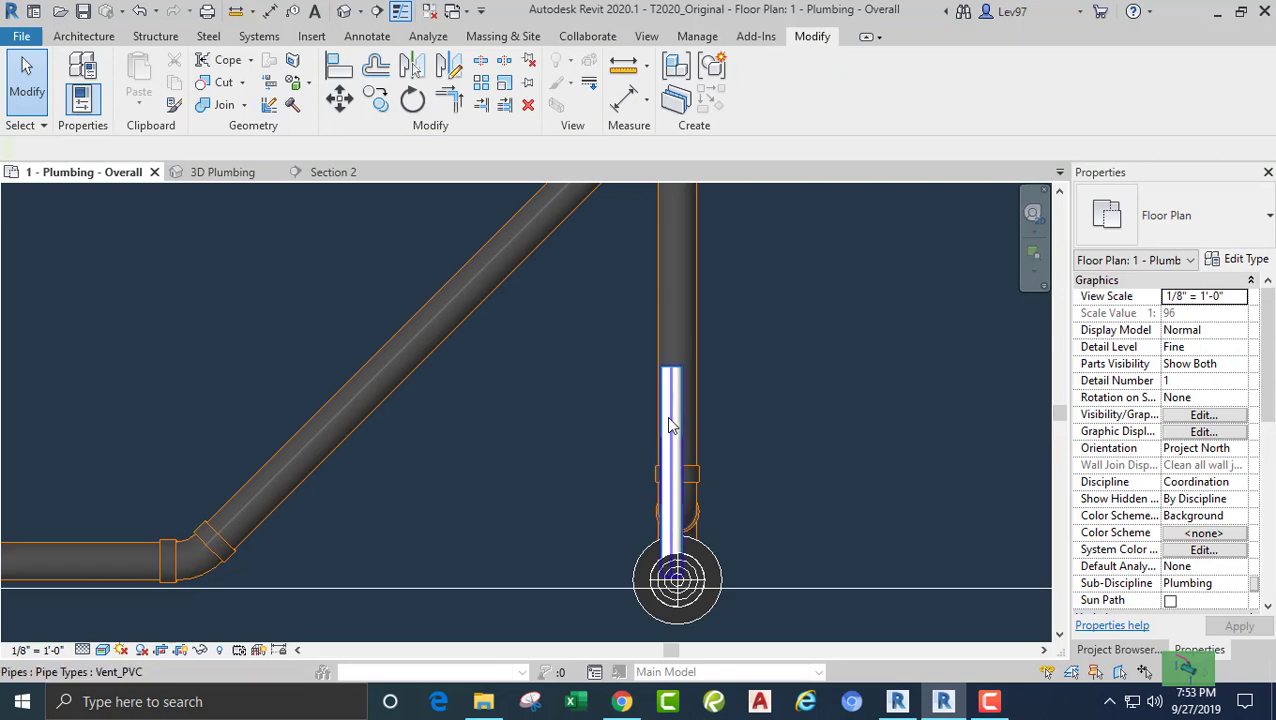
# Continue the 1 1/2" Vent_PVC pipe from its open end straight into the wall at 1/8" / 12" slope.
pyautogui.click(670, 425)
pyautogui.moveTo(733, 385); pyautogui.dragTo(780, 533, button='middle')
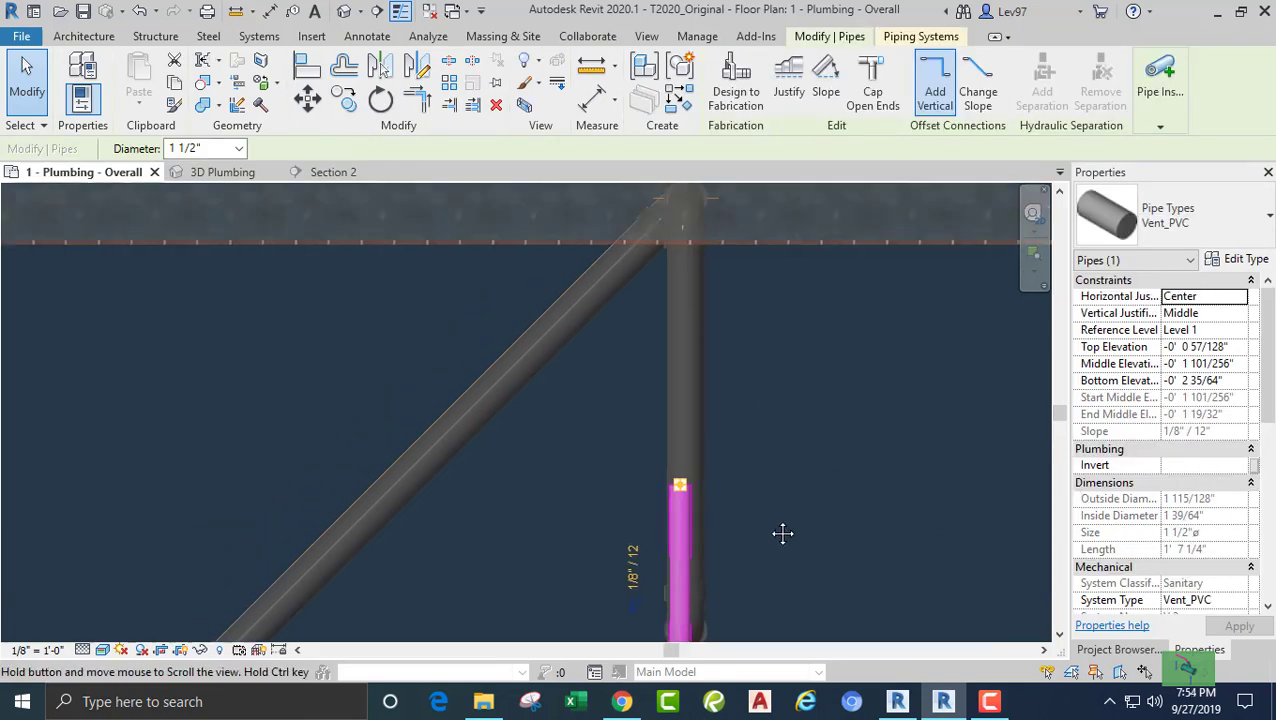
pyautogui.scroll(-1, 763, 527)
pyautogui.rightClick(713, 535)
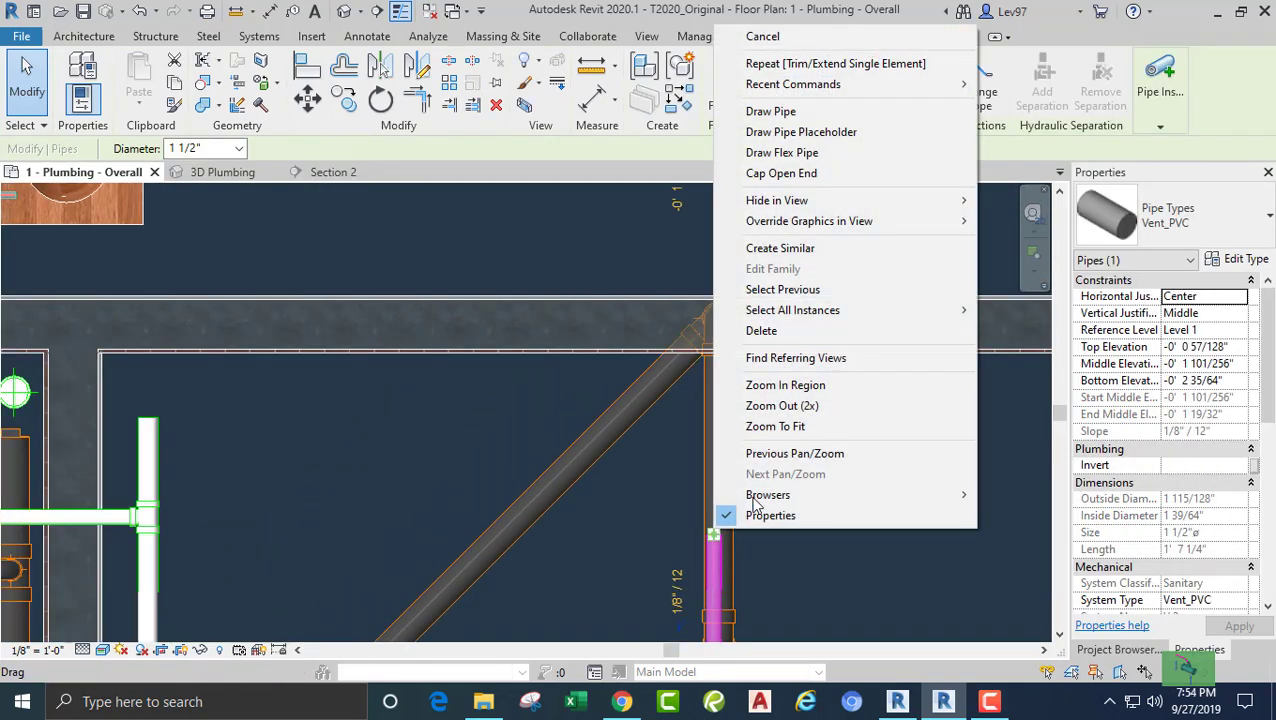
pyautogui.click(785, 112)
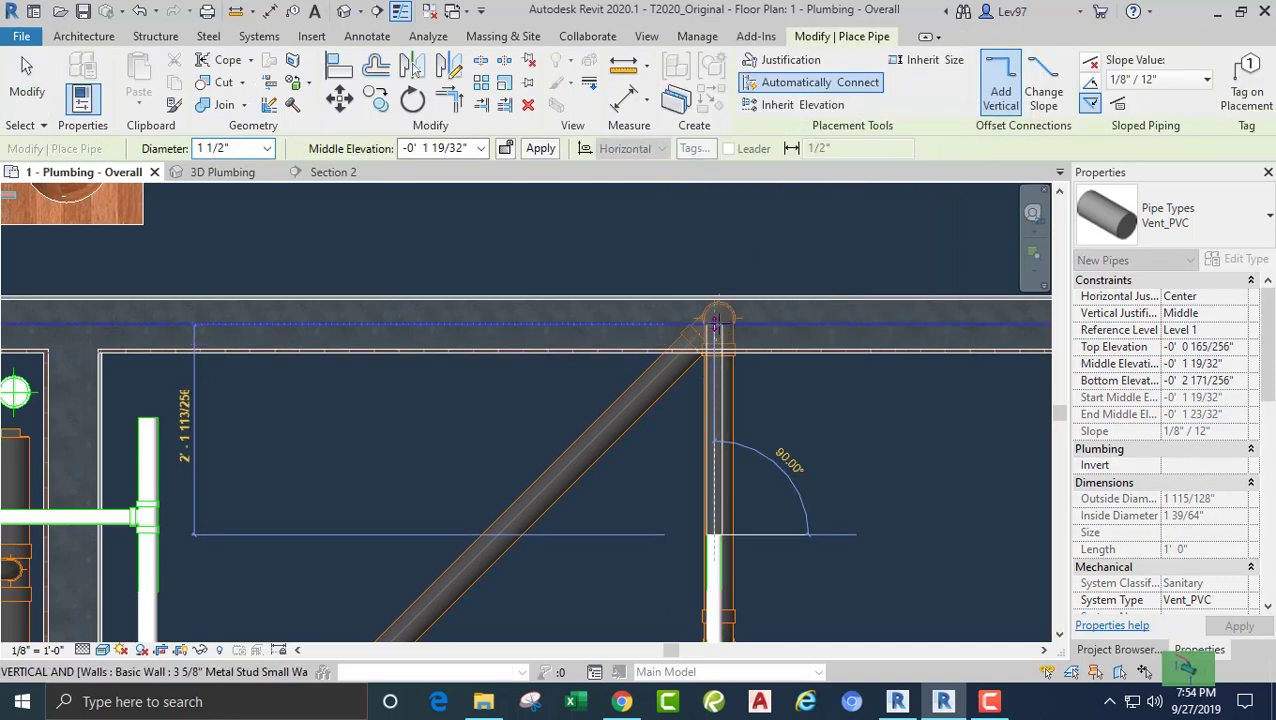
pyautogui.click(712, 343)
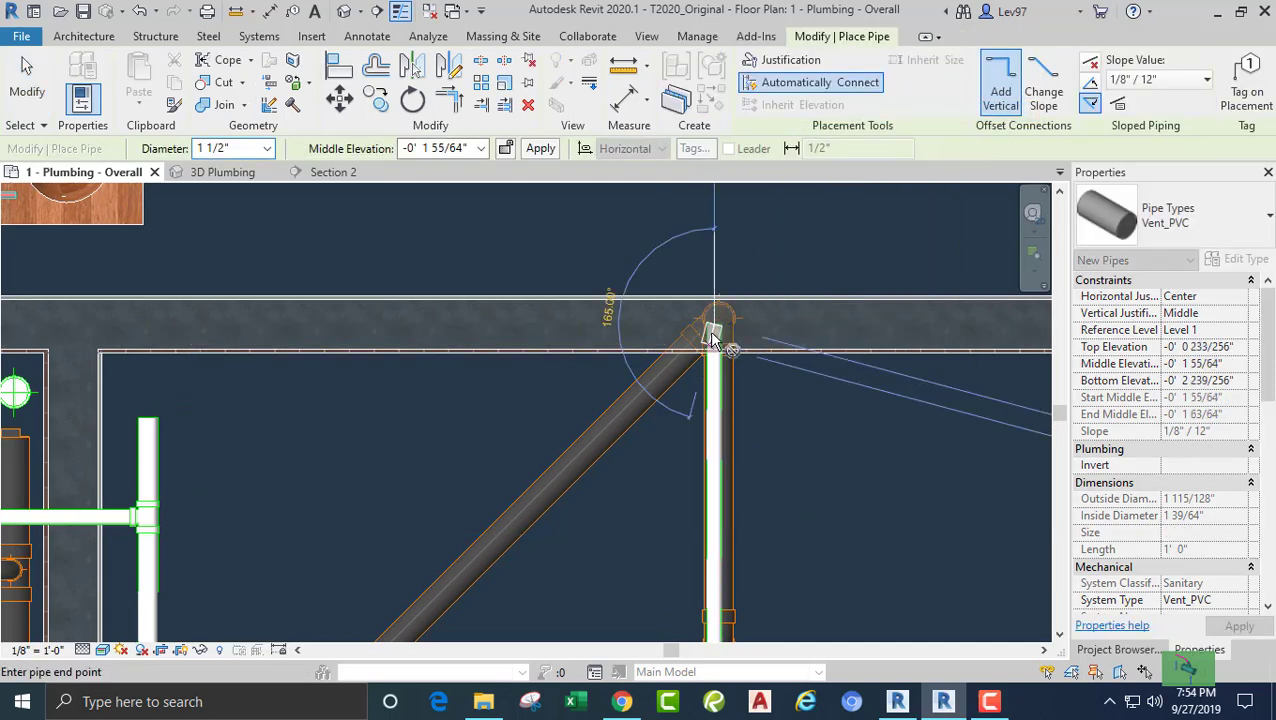
# Try to raise the vent pipe inside the wall to a middle elevation of 11' 0".
pyautogui.click(455, 147)
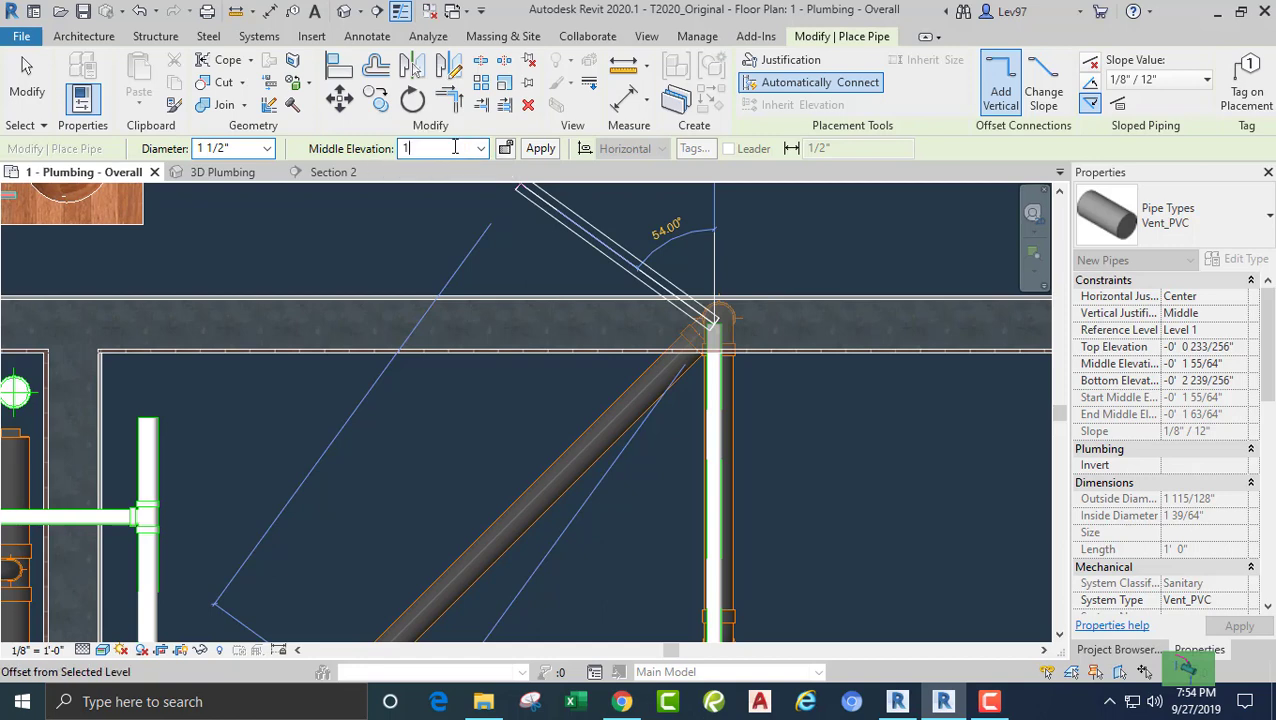
pyautogui.write('11')
pyautogui.press('Return')
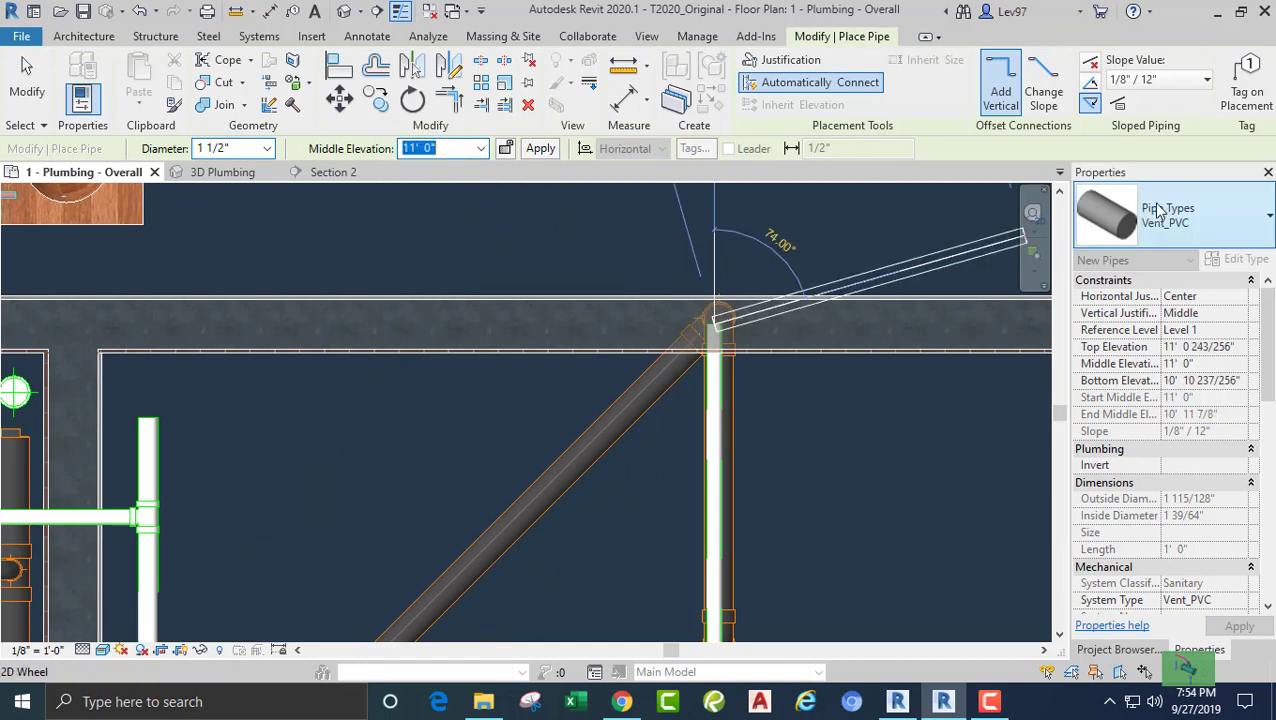
pyautogui.press('Escape')
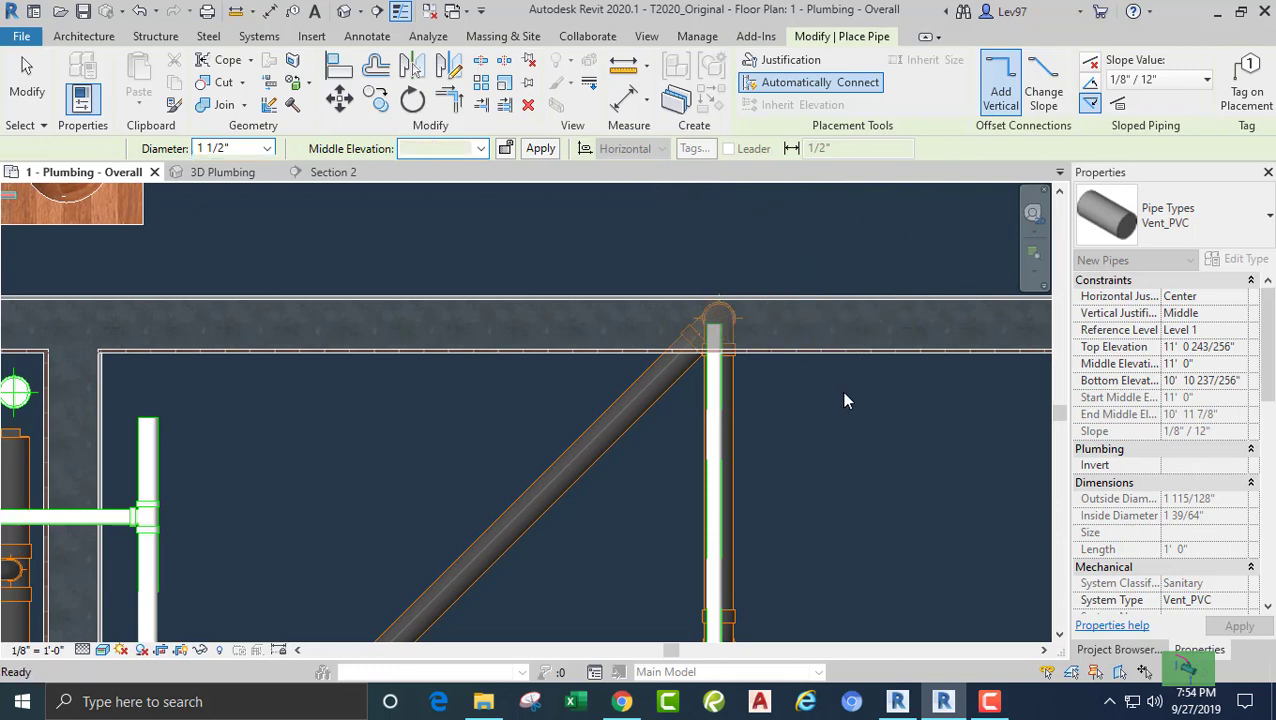
pyautogui.press('Escape')
# Delete the sloped vent pipe running from the floor drain to the wall.
pyautogui.scroll(-2, 801, 417)
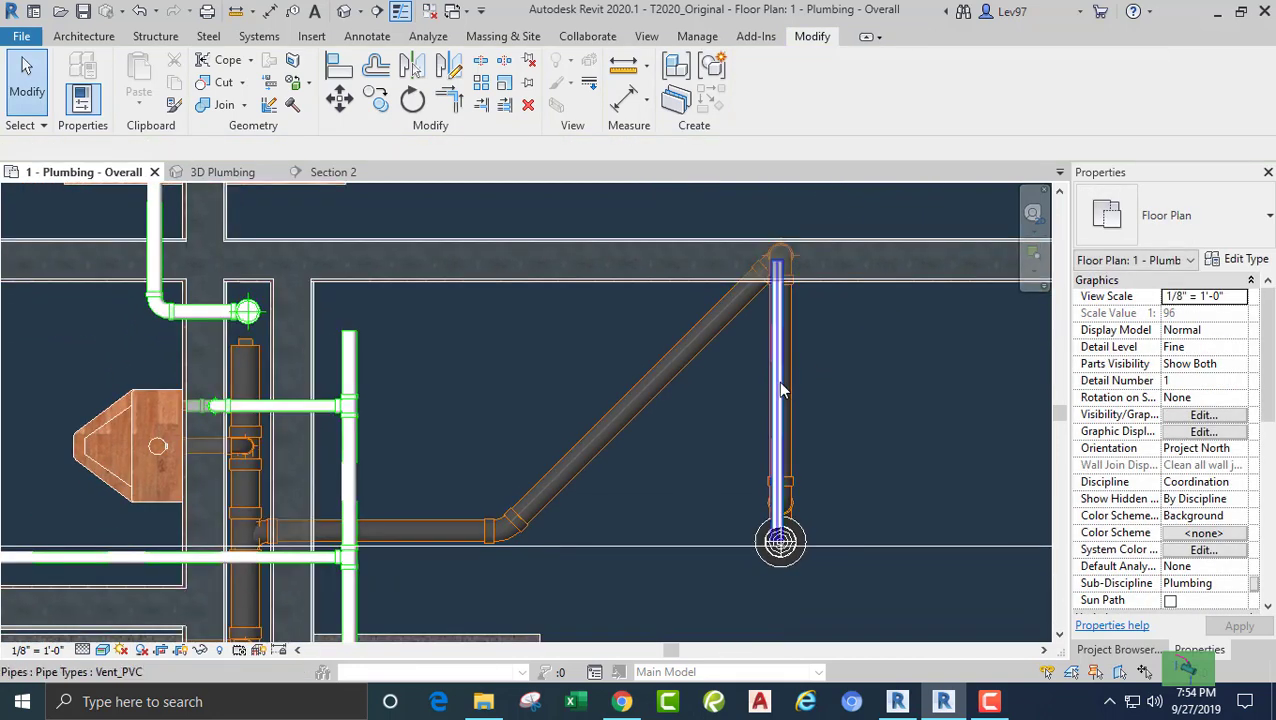
pyautogui.click(786, 380)
pyautogui.click(743, 422)
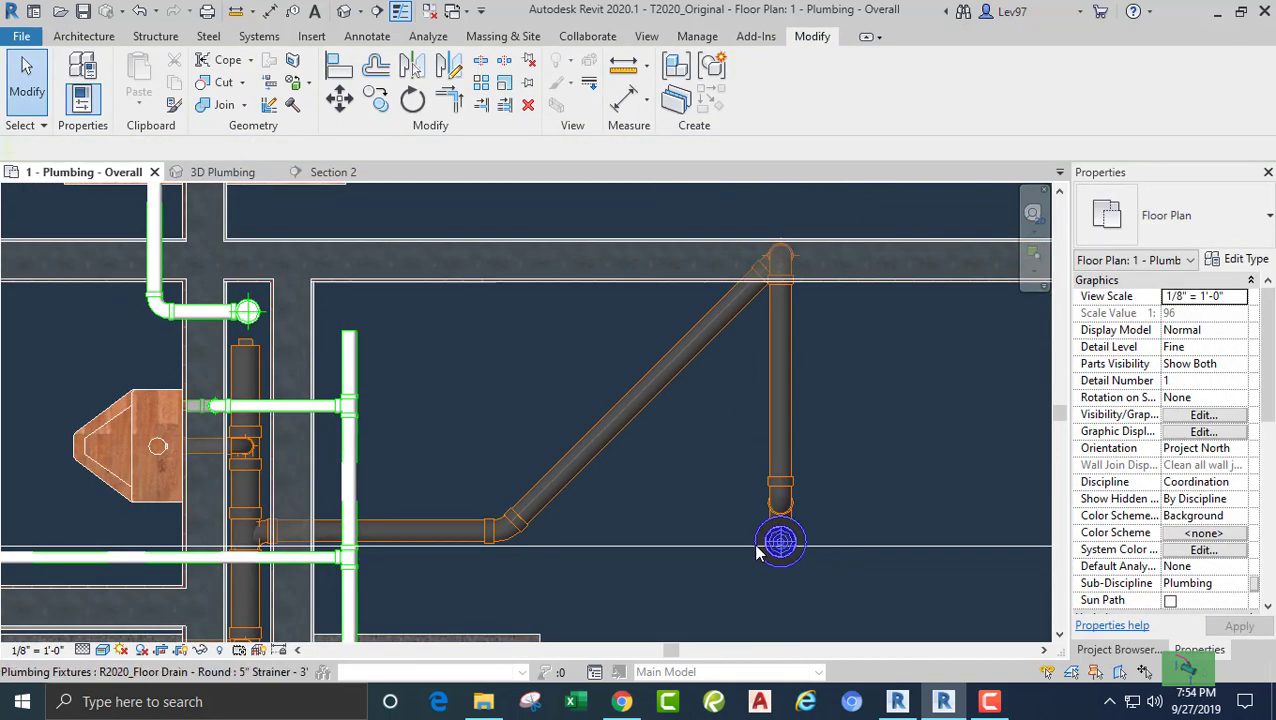
# Draw a 1 1/2" vent pipe without slope from the floor drain's vent connector into the wall, and set the next segment's middle elevation to 11' 0".
pyautogui.click(760, 541)
pyautogui.scroll(3, 778, 535)
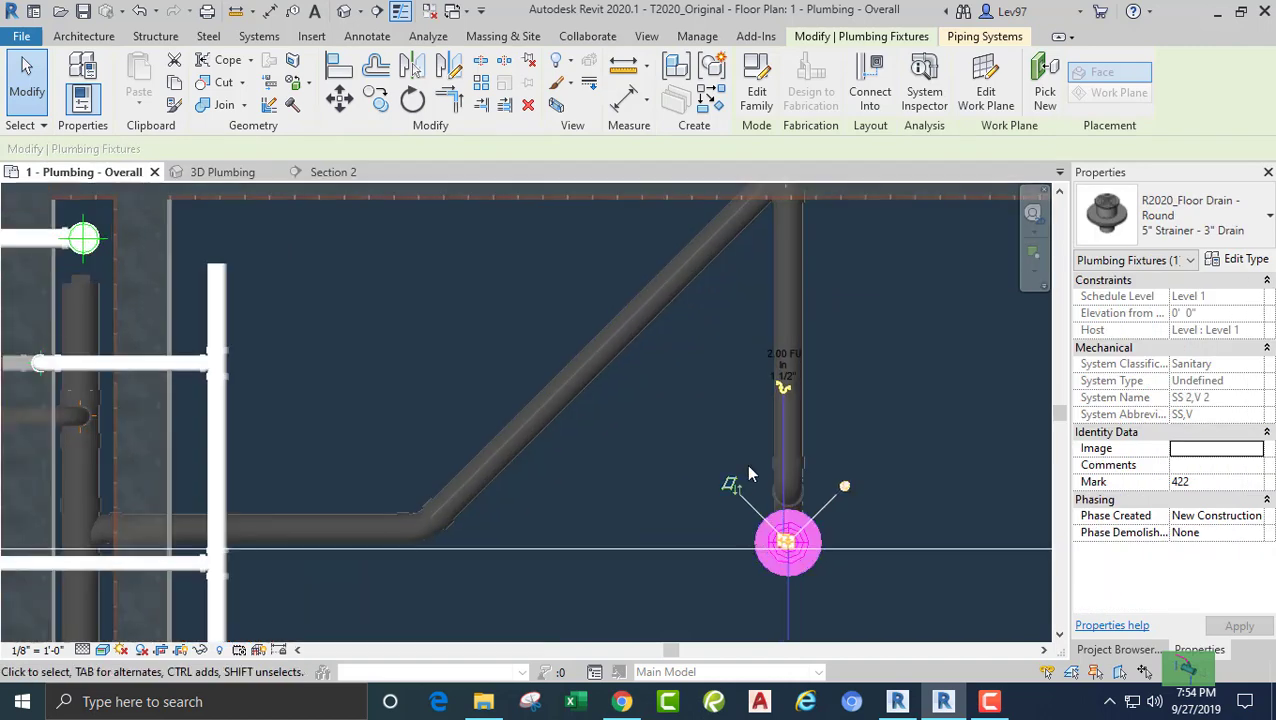
pyautogui.click(783, 388)
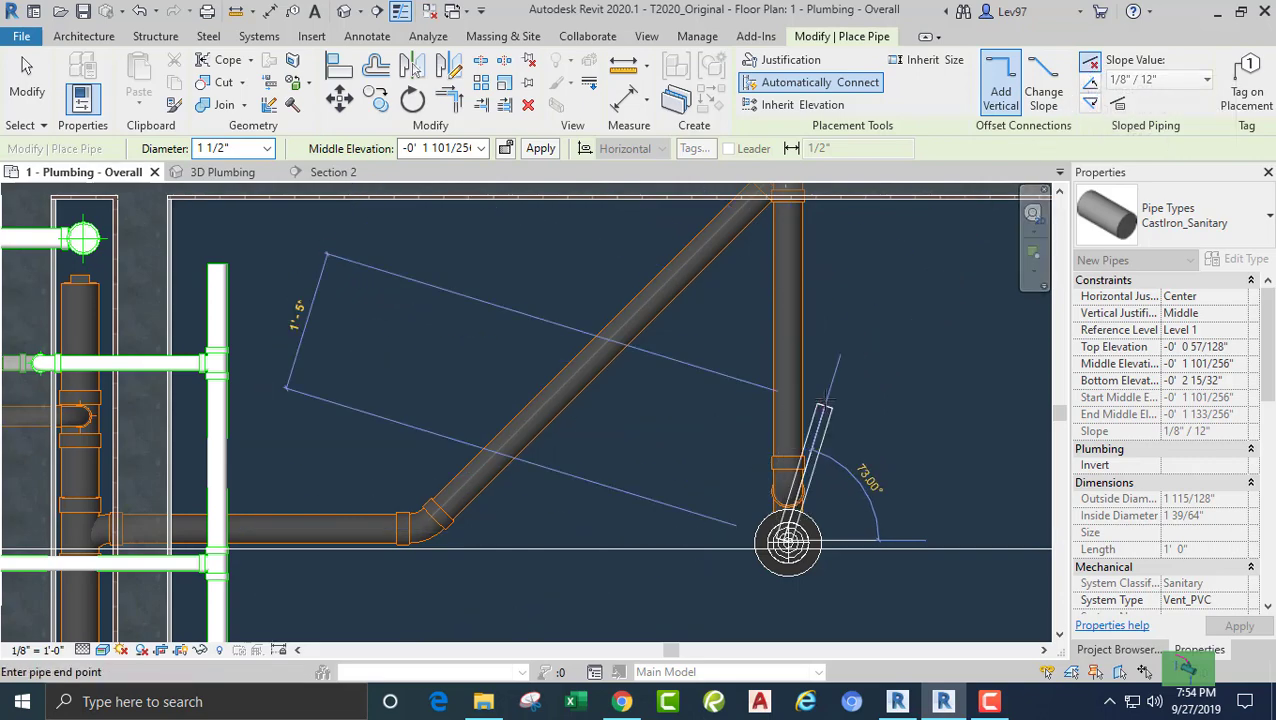
pyautogui.scroll(-2, 786, 345)
pyautogui.scroll(3, 786, 340)
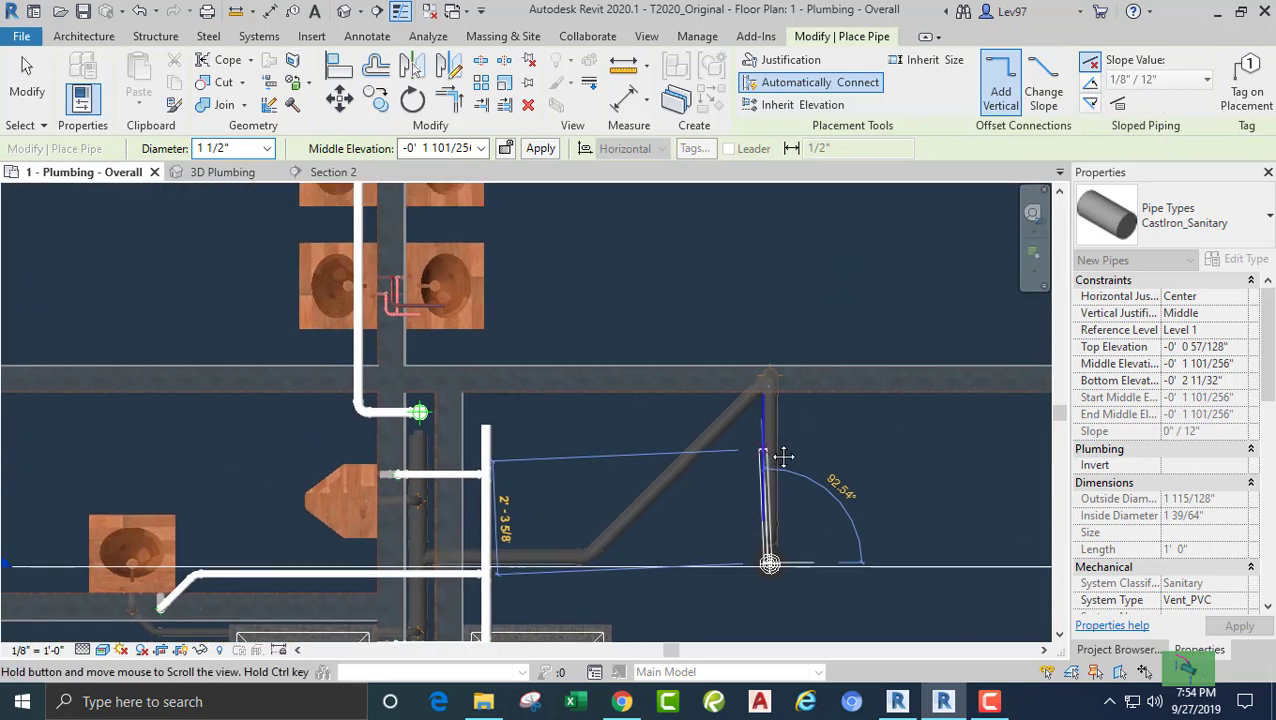
pyautogui.scroll(5, 770, 345)
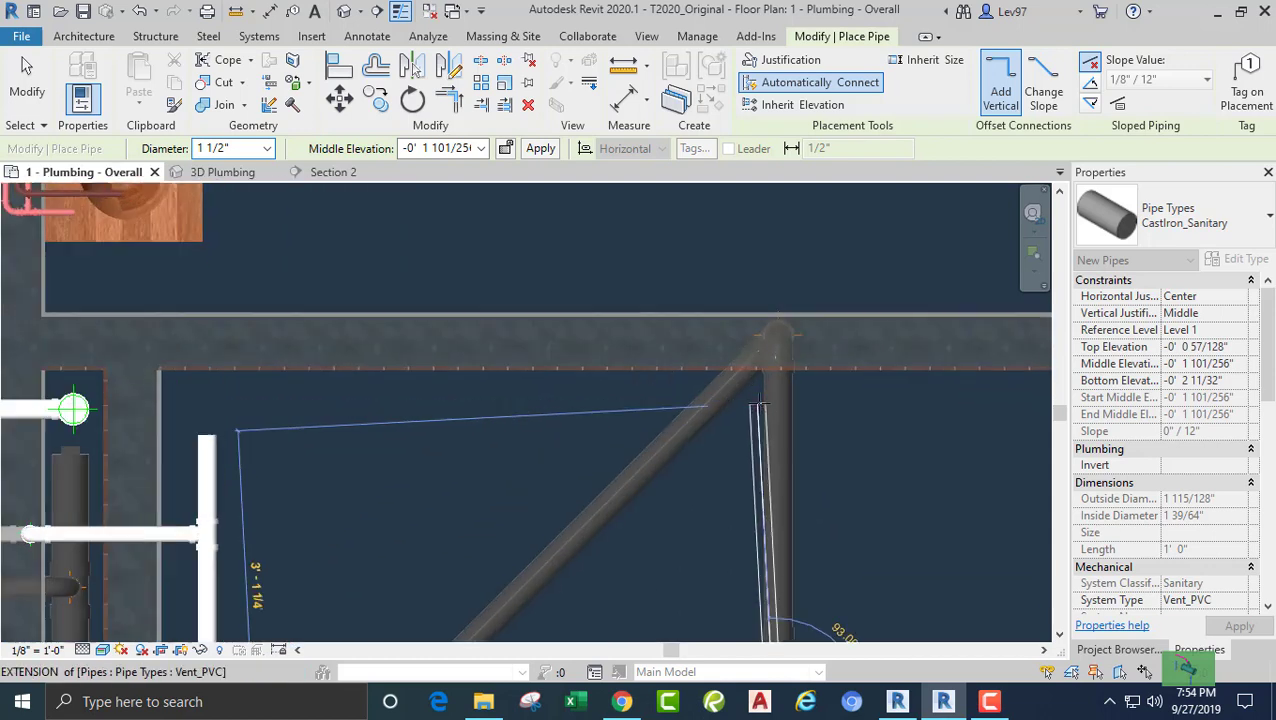
pyautogui.click(776, 333)
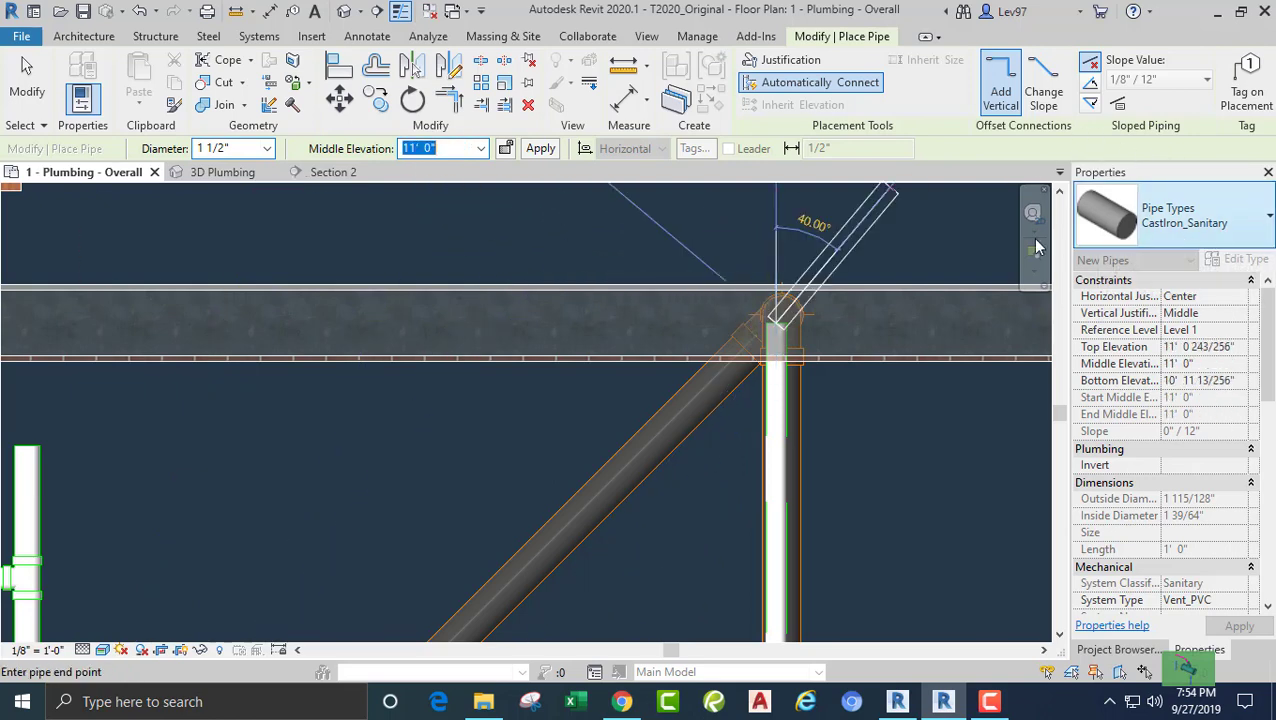
pyautogui.press('Escape')
pyautogui.press('Escape')
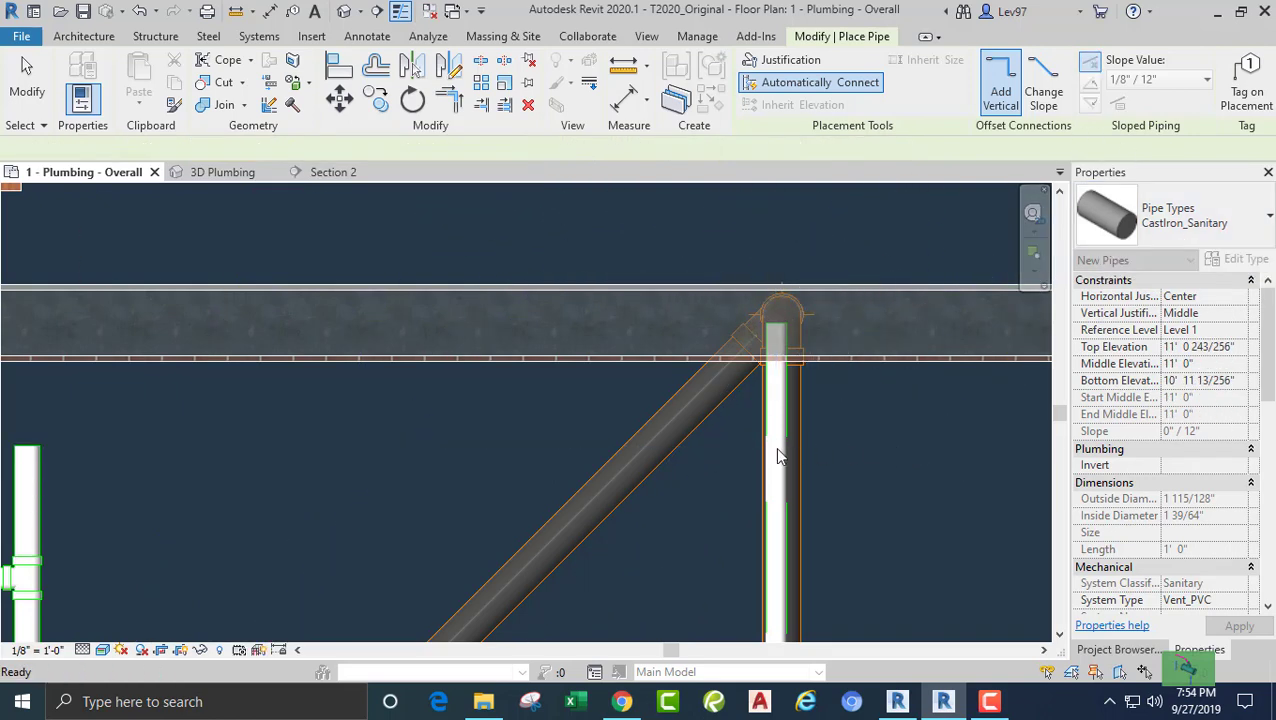
# Change the pipe type of the vent running from the floor drain into the wall to Vent_PVC.
pyautogui.click(776, 459)
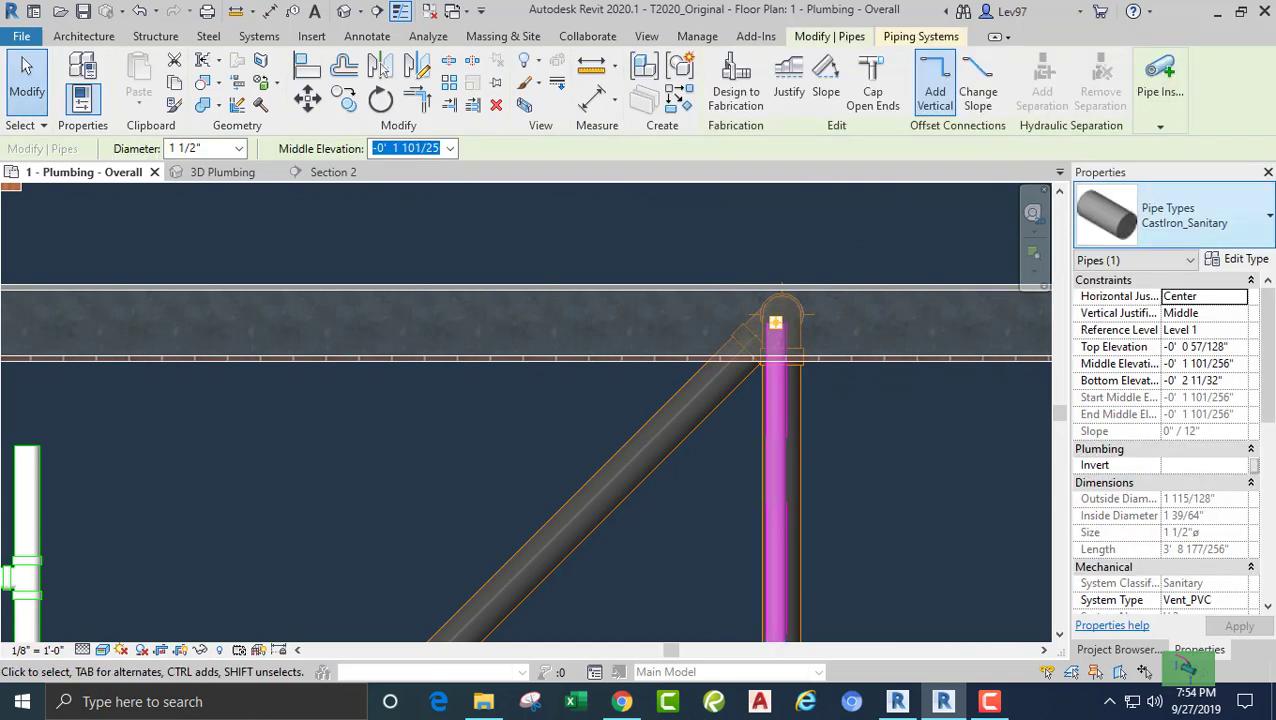
pyautogui.click(1224, 208)
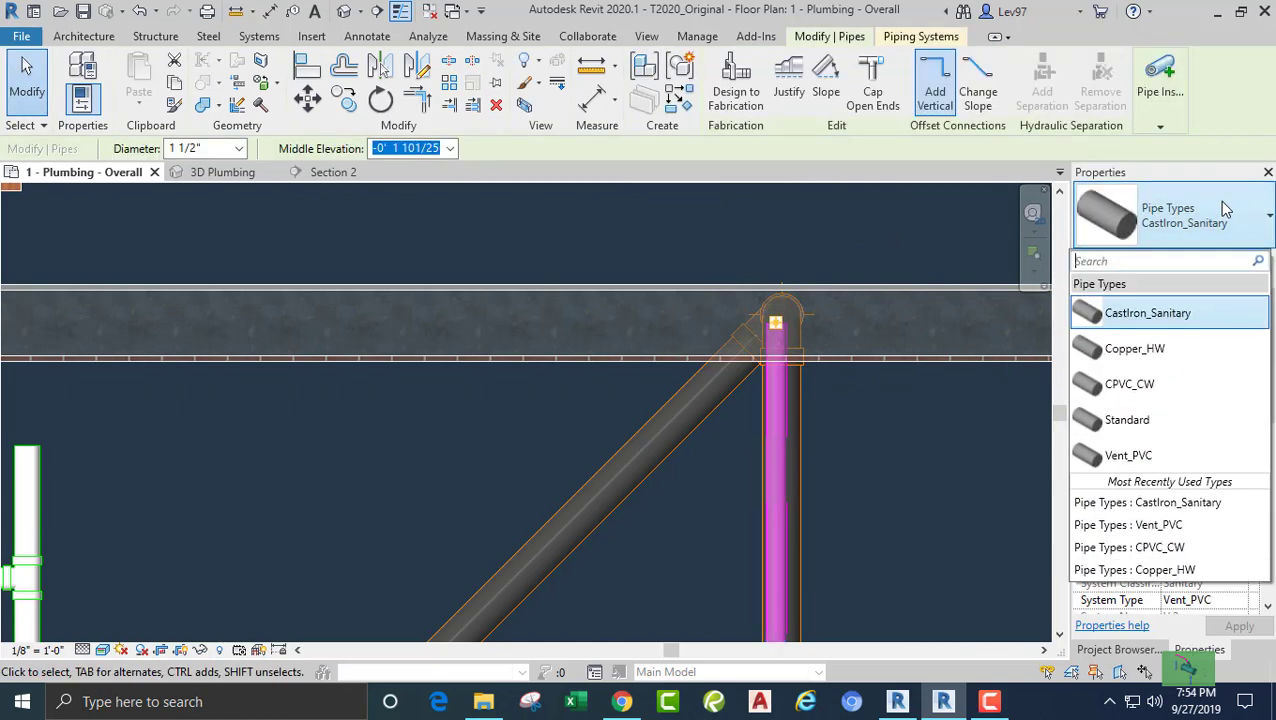
pyautogui.click(1147, 457)
pyautogui.click(930, 497)
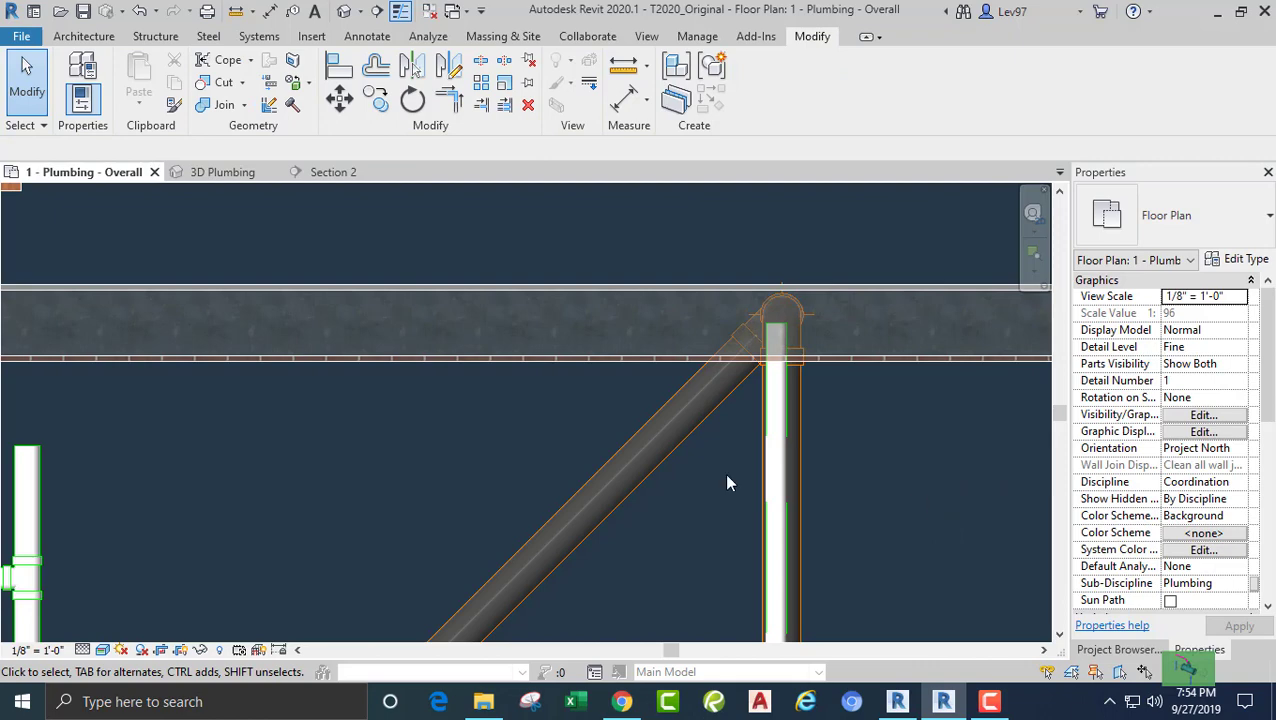
# Continue the 1 1/2" vent from its end inside the wall, raise it to 11' 0", and draw a short 45° segment into the room.
pyautogui.click(775, 497)
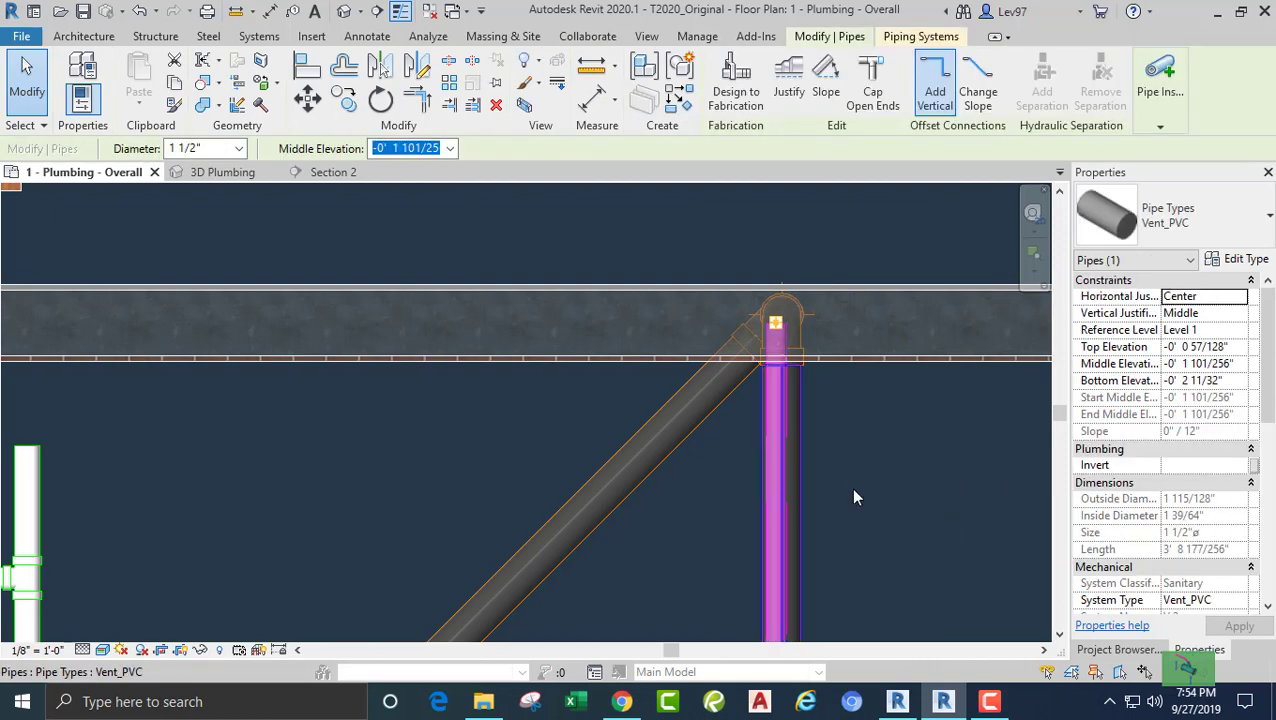
pyautogui.rightClick(775, 322)
pyautogui.click(836, 266)
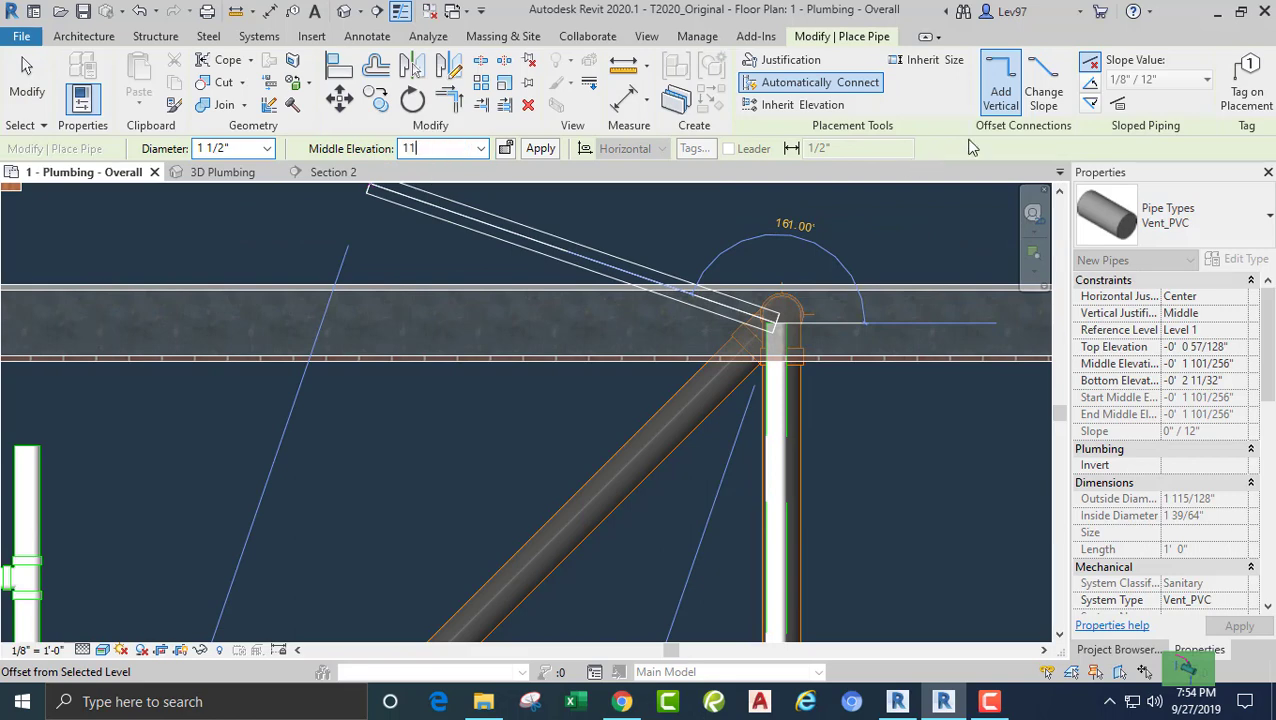
pyautogui.write('11')
pyautogui.press('Return')
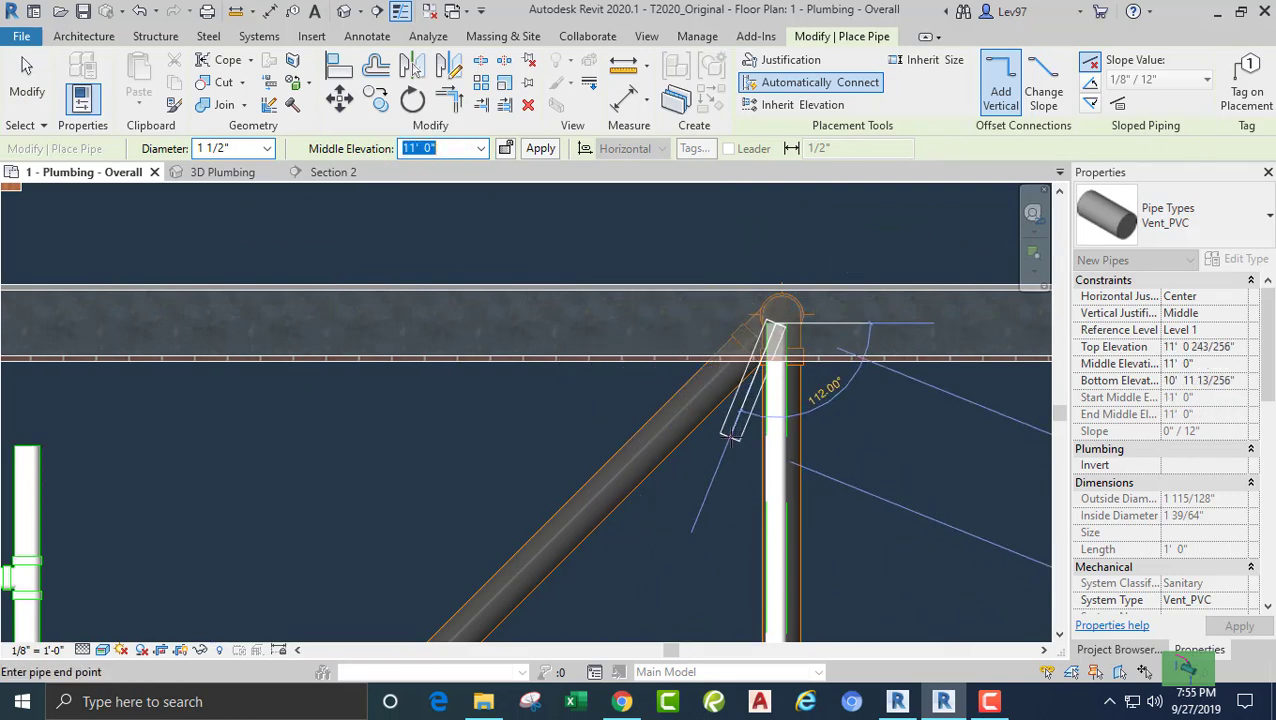
pyautogui.click(683, 415)
# Continue the 11' 0" vent horizontally toward the chase for about 3' 11", stopping short of the 2" vent pipe.
pyautogui.scroll(-1, 386, 408)
pyautogui.scroll(-3, 386, 408)
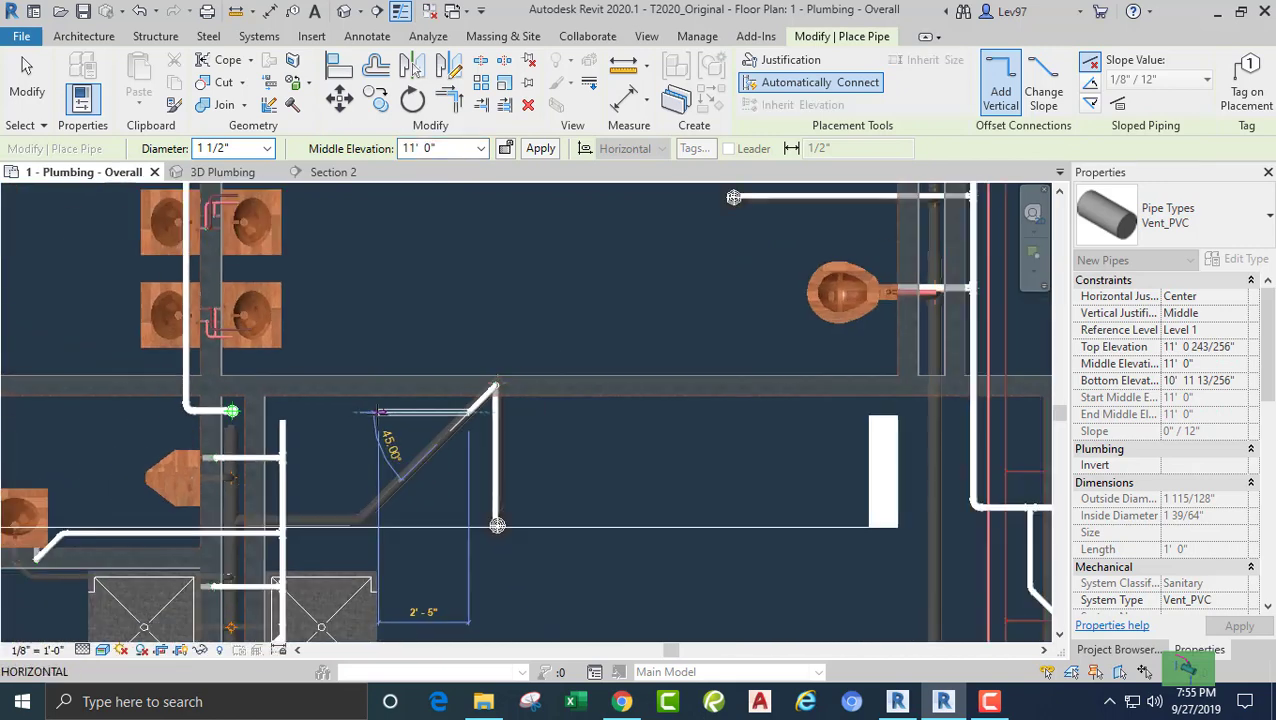
pyautogui.moveTo(386, 408); pyautogui.dragTo(606, 445, button='middle')
pyautogui.scroll(2, 608, 450)
pyautogui.scroll(1, 608, 453)
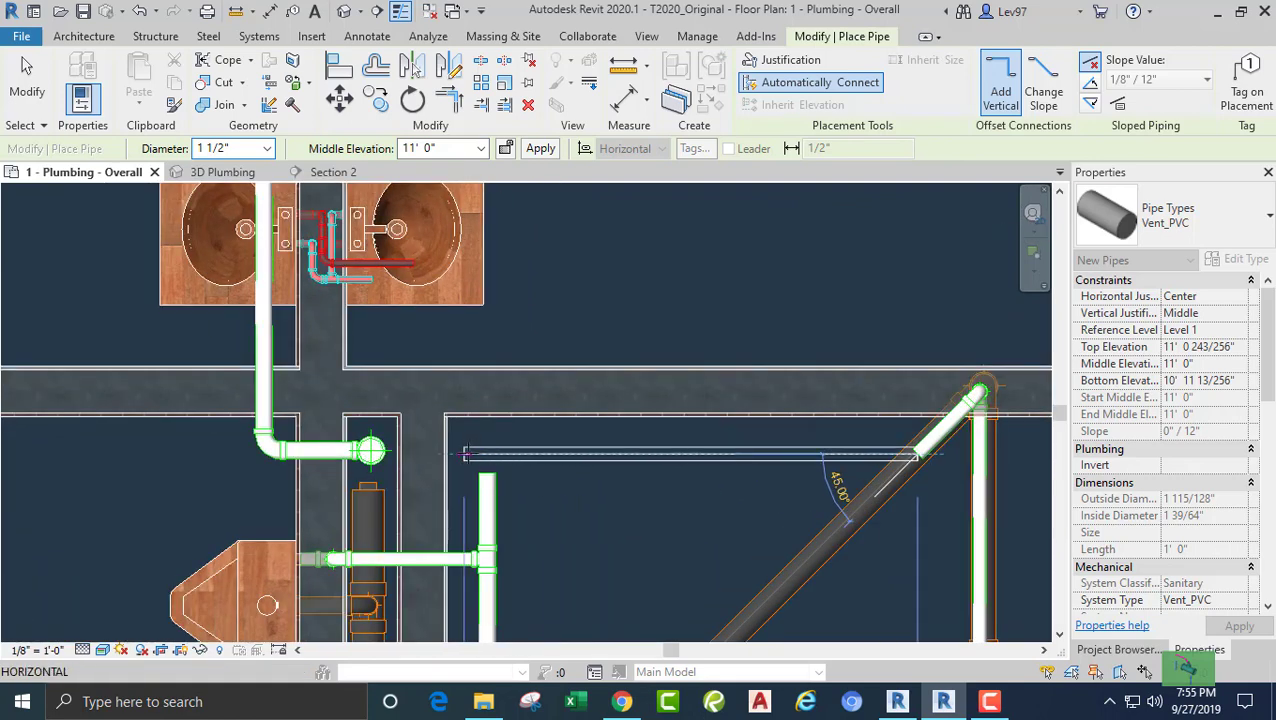
pyautogui.click(566, 456)
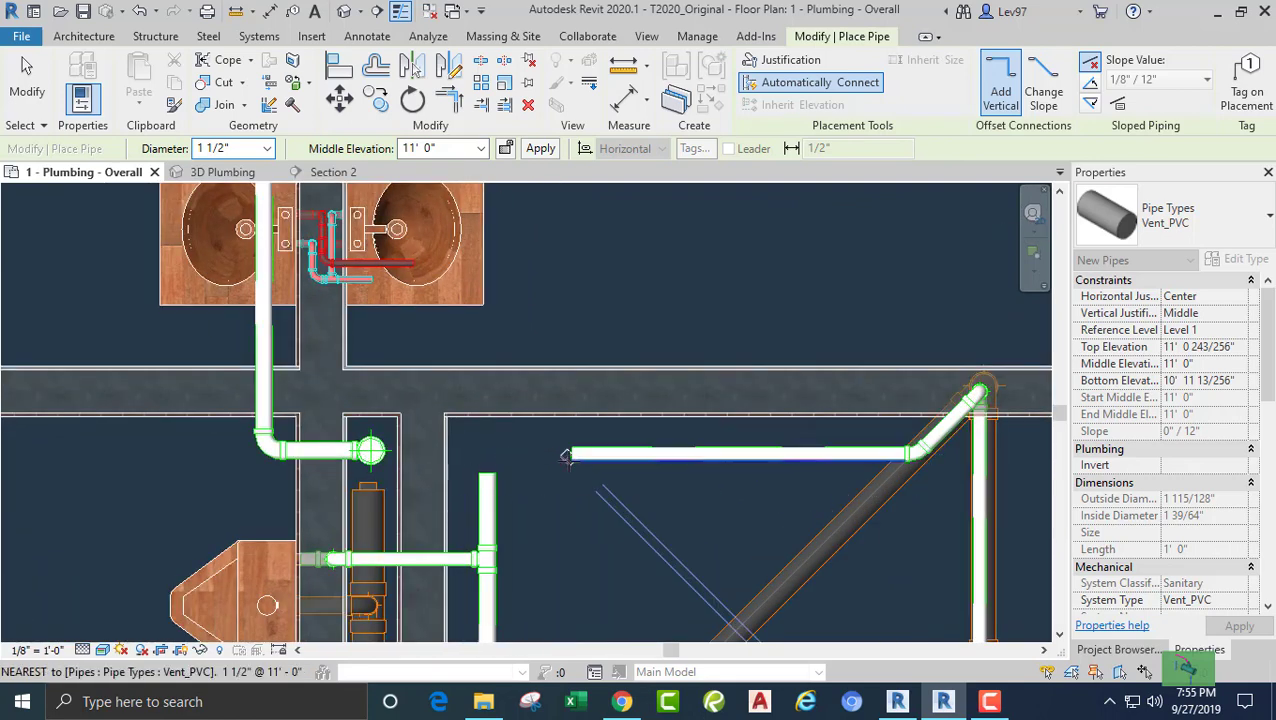
pyautogui.press('Escape')
# Draw a horizontal detail line from the centre of the vent stack in the chase toward the new vent run.
pyautogui.scroll(3, 616, 470)
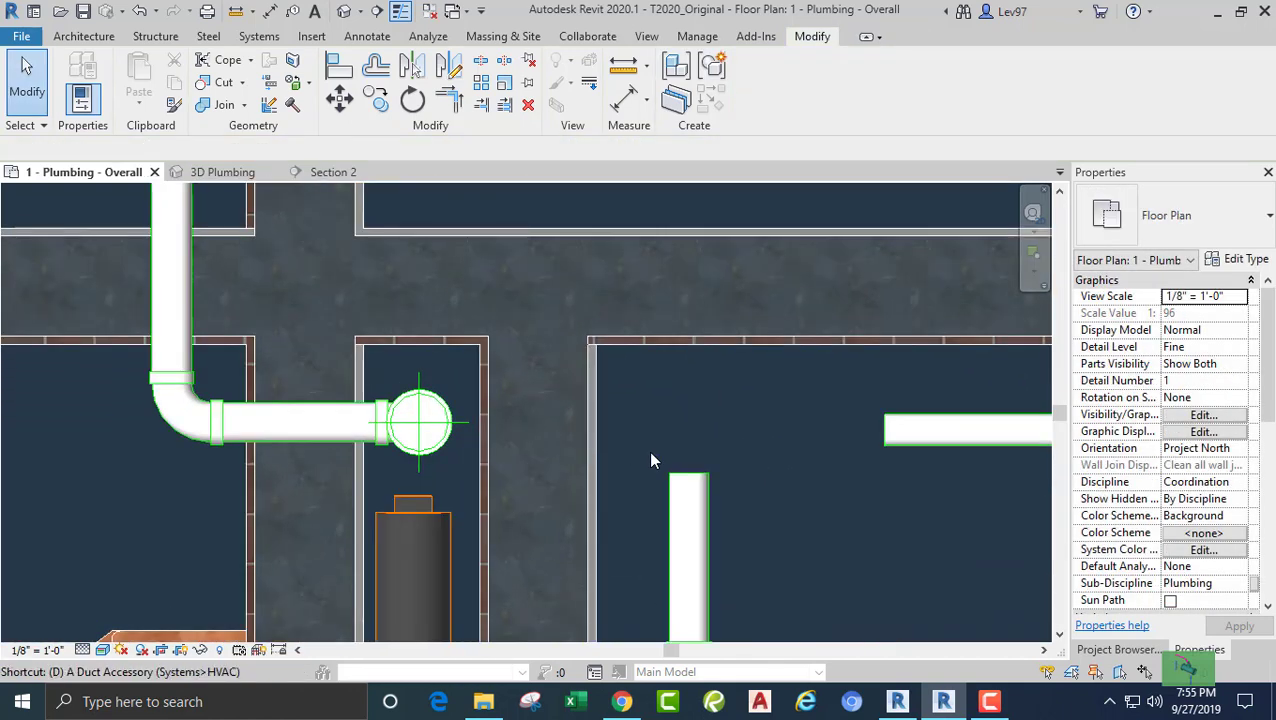
pyautogui.press('l')
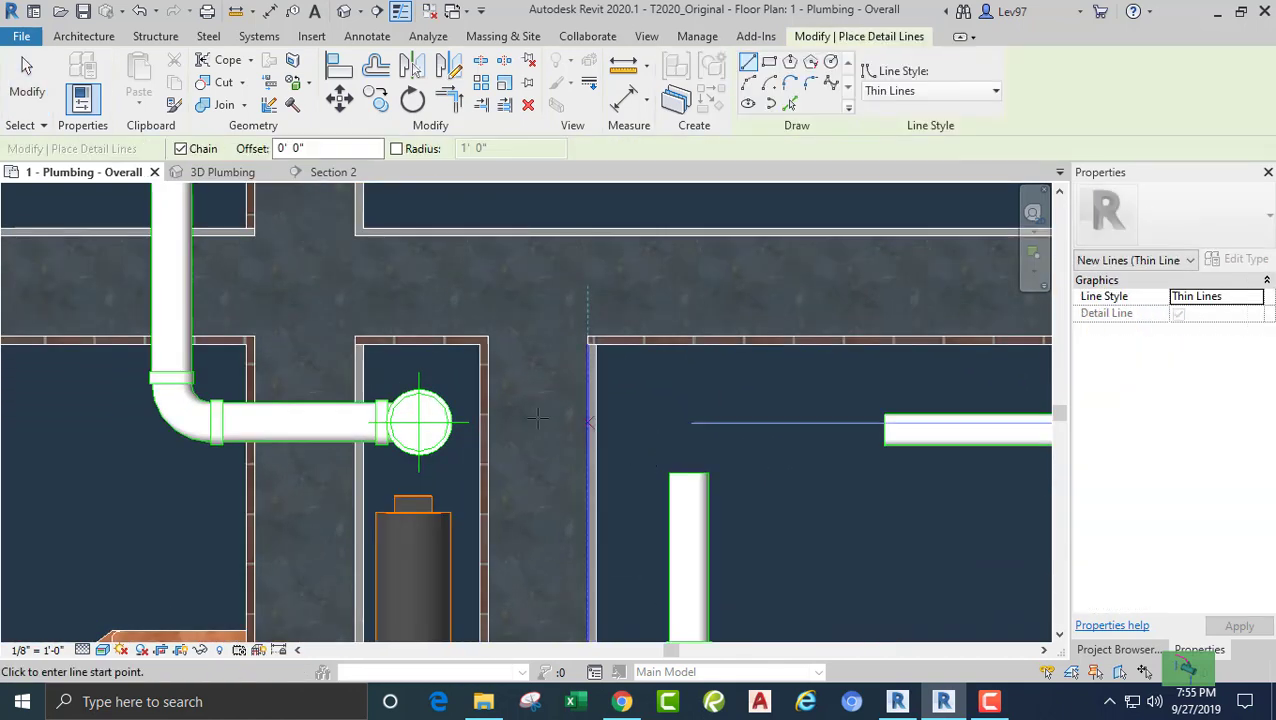
pyautogui.click(418, 422)
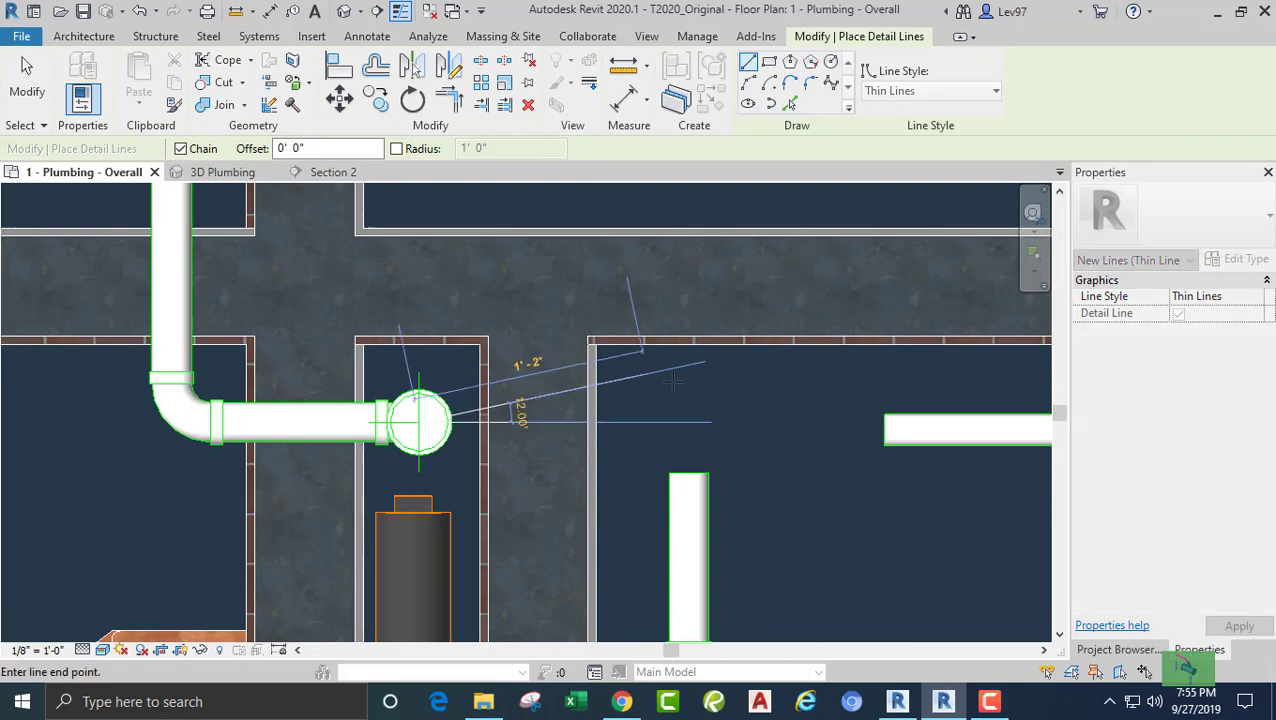
pyautogui.click(712, 424)
pyautogui.press('Escape')
pyautogui.press('Escape')
# Align the horizontal vent run's centerline with the reference detail line, and delete the line.
pyautogui.moveTo(867, 490); pyautogui.dragTo(433, 418, button='middle')
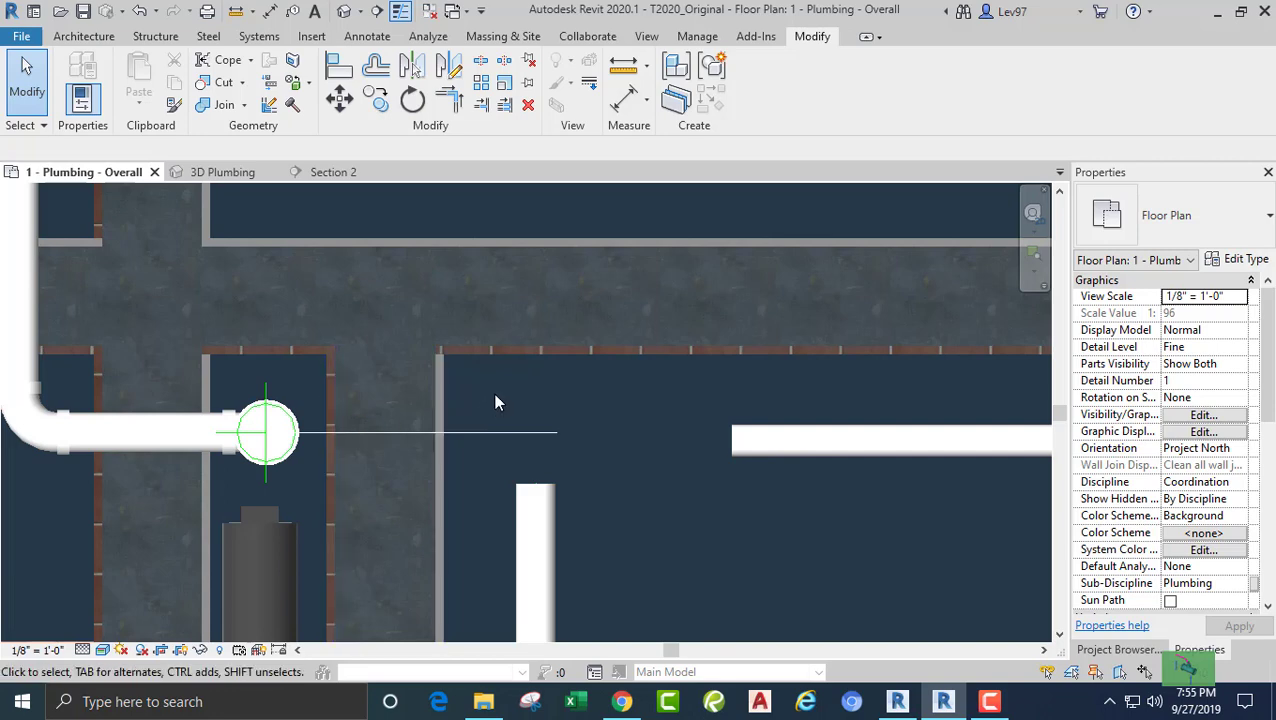
pyautogui.moveTo(496, 402); pyautogui.dragTo(520, 420, button='middle')
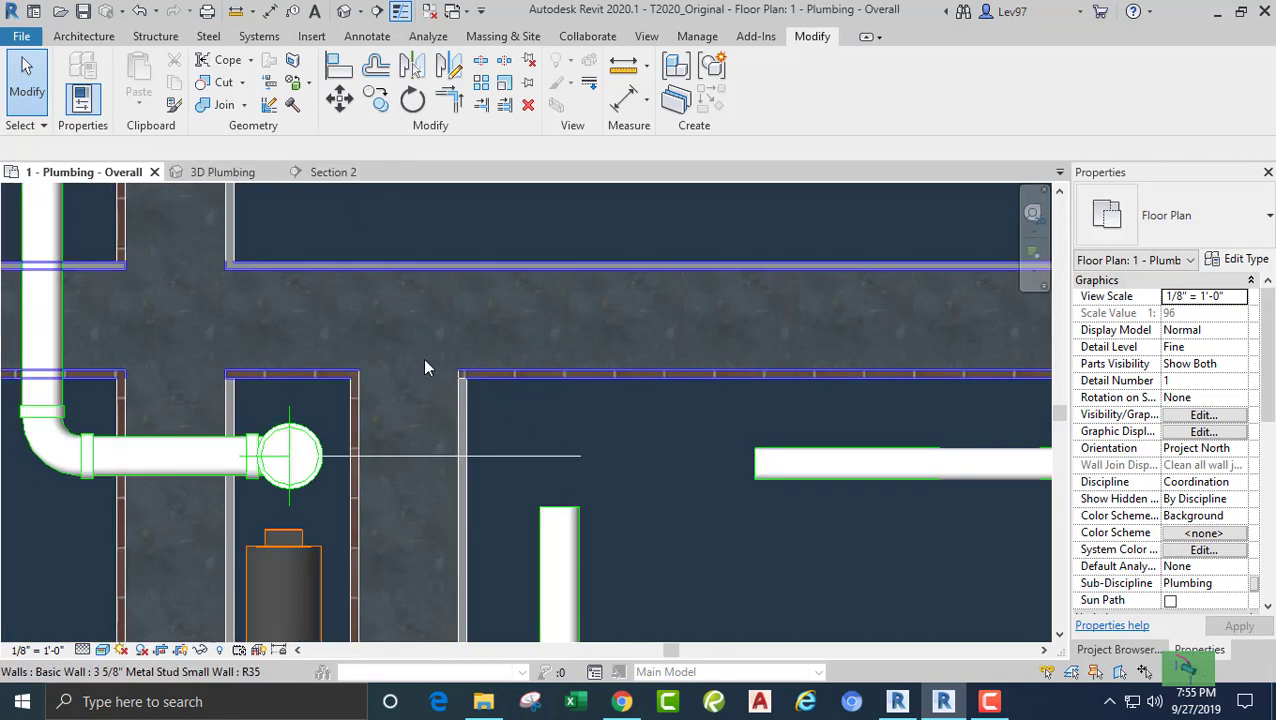
pyautogui.click(337, 74)
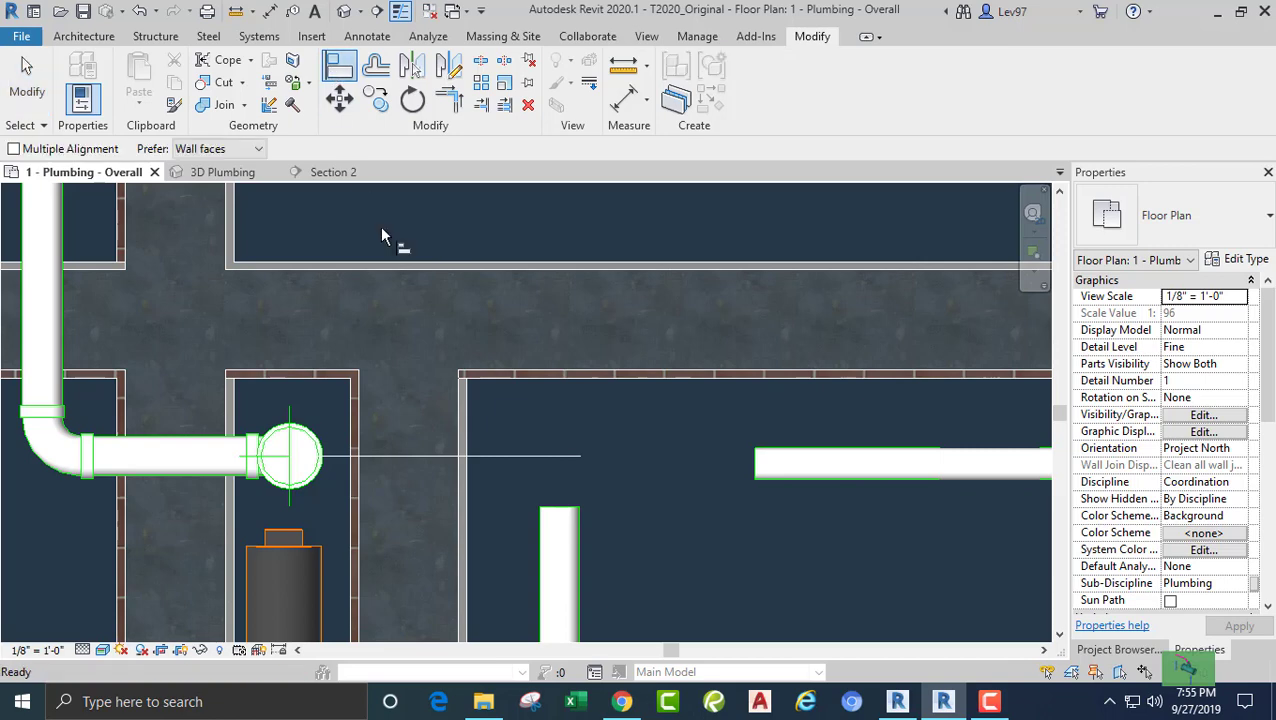
pyautogui.click(496, 457)
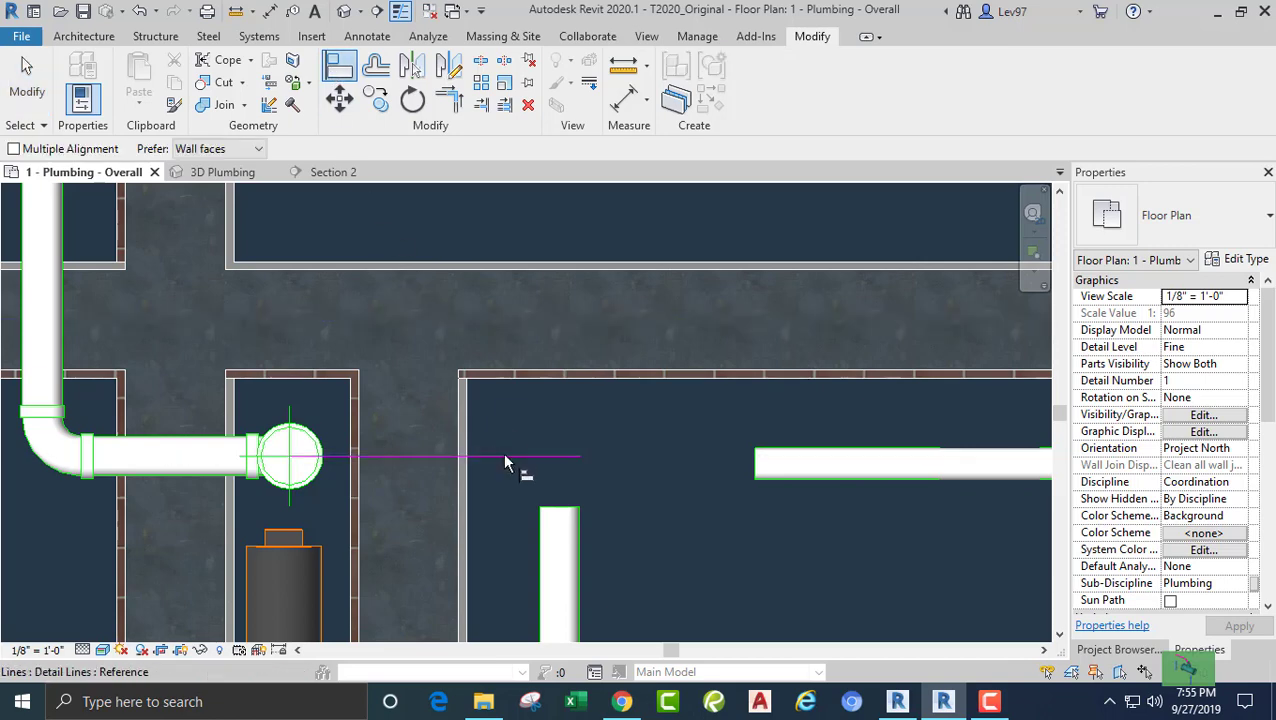
pyautogui.click(806, 463)
pyautogui.press('Escape')
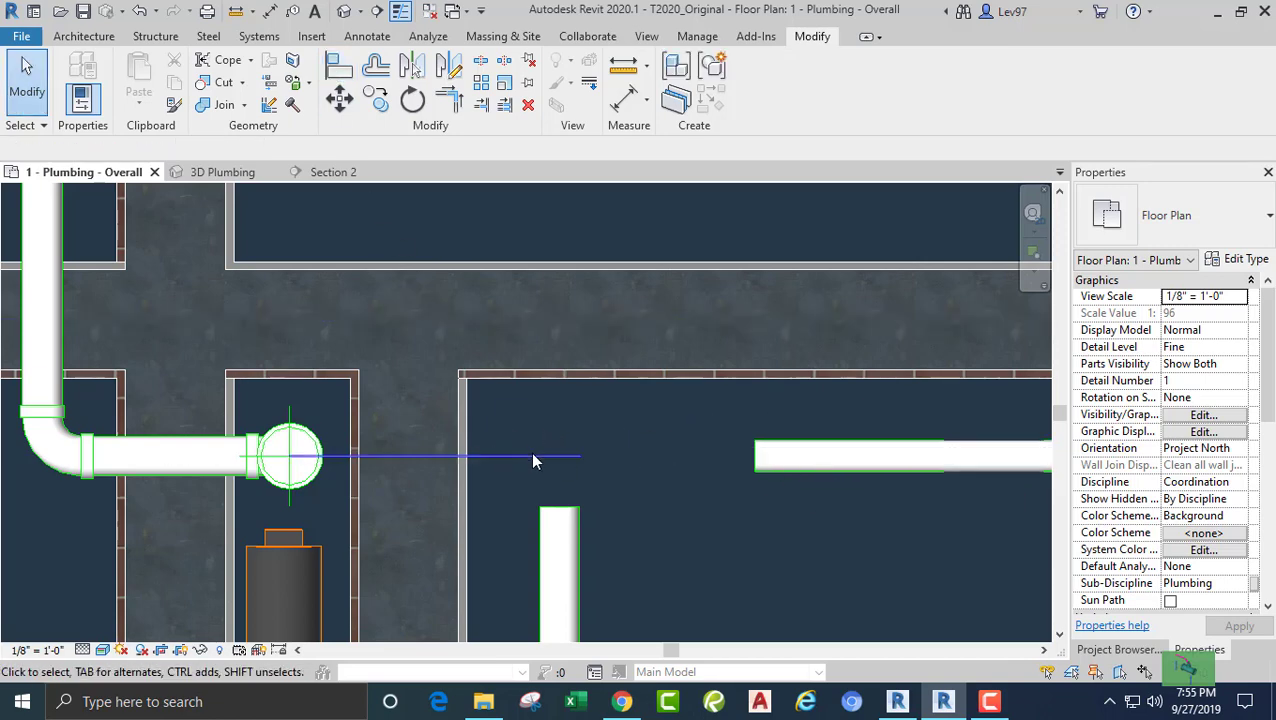
pyautogui.click(533, 458)
pyautogui.press('Delete')
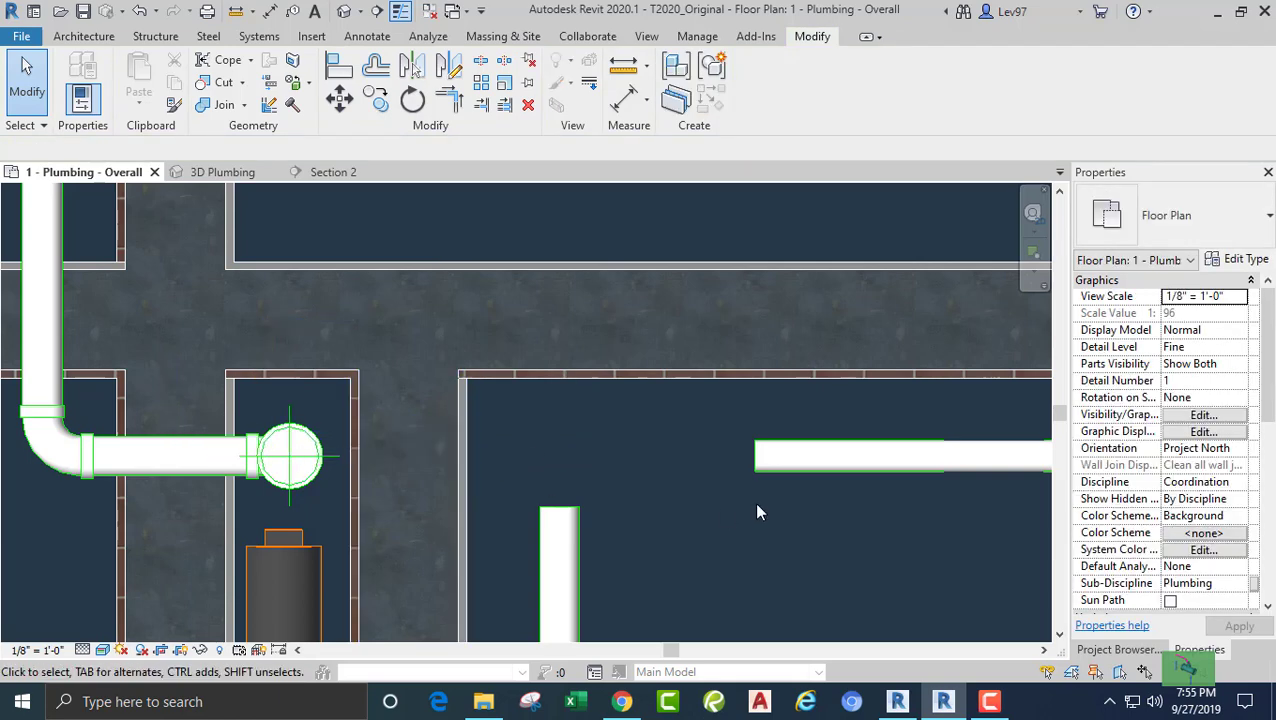
# Move the Section 2 line so it cuts just in front of the horizontal vent run.
pyautogui.scroll(-5, 581, 491)
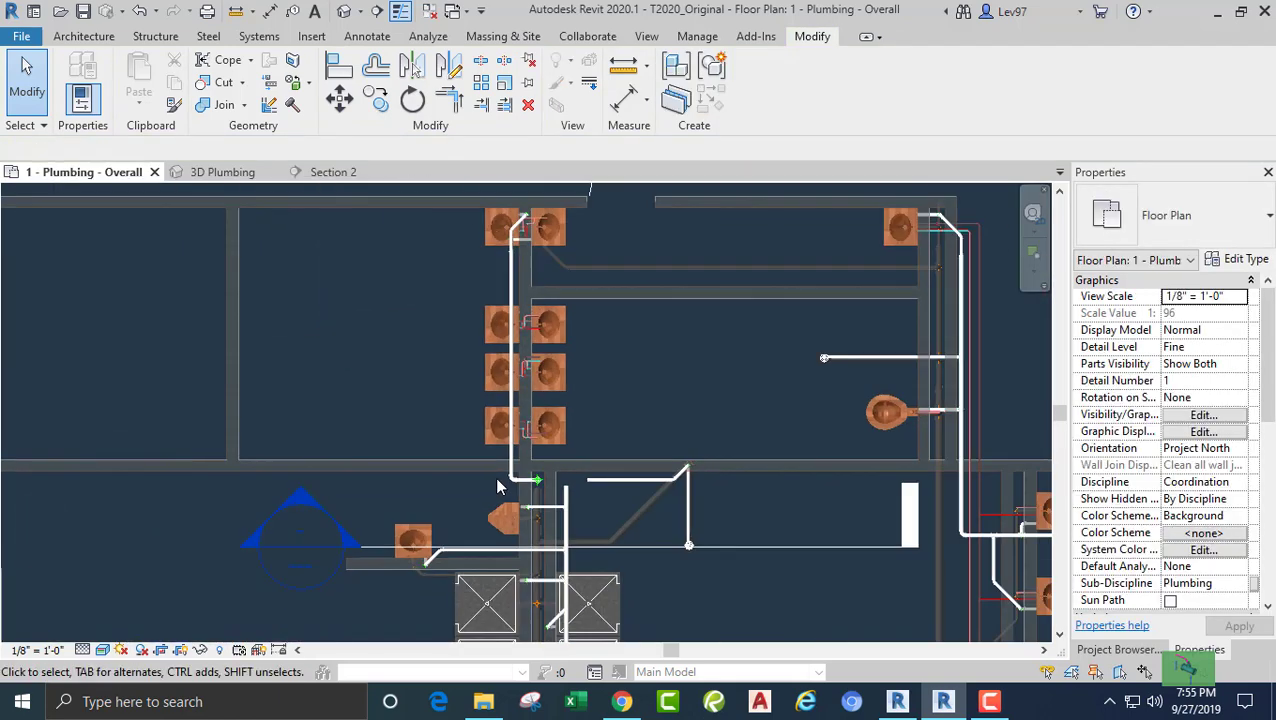
pyautogui.click(805, 557)
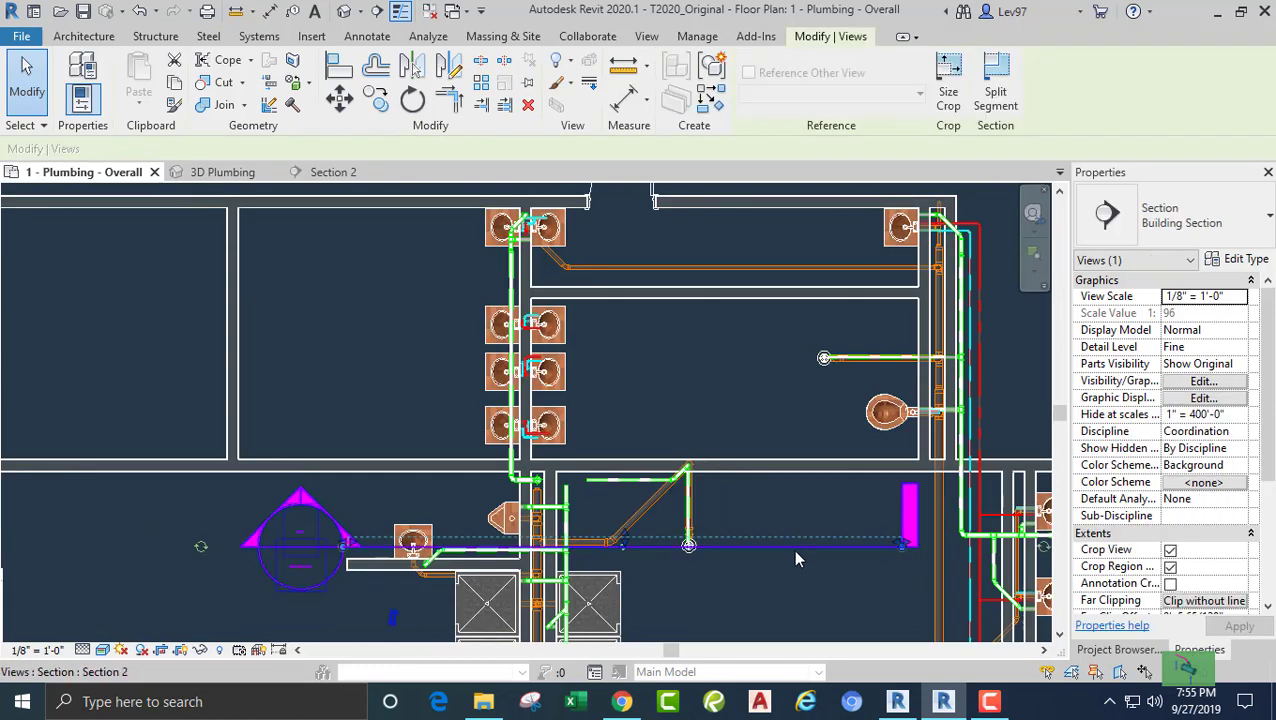
pyautogui.moveTo(793, 548); pyautogui.dragTo(778, 484)
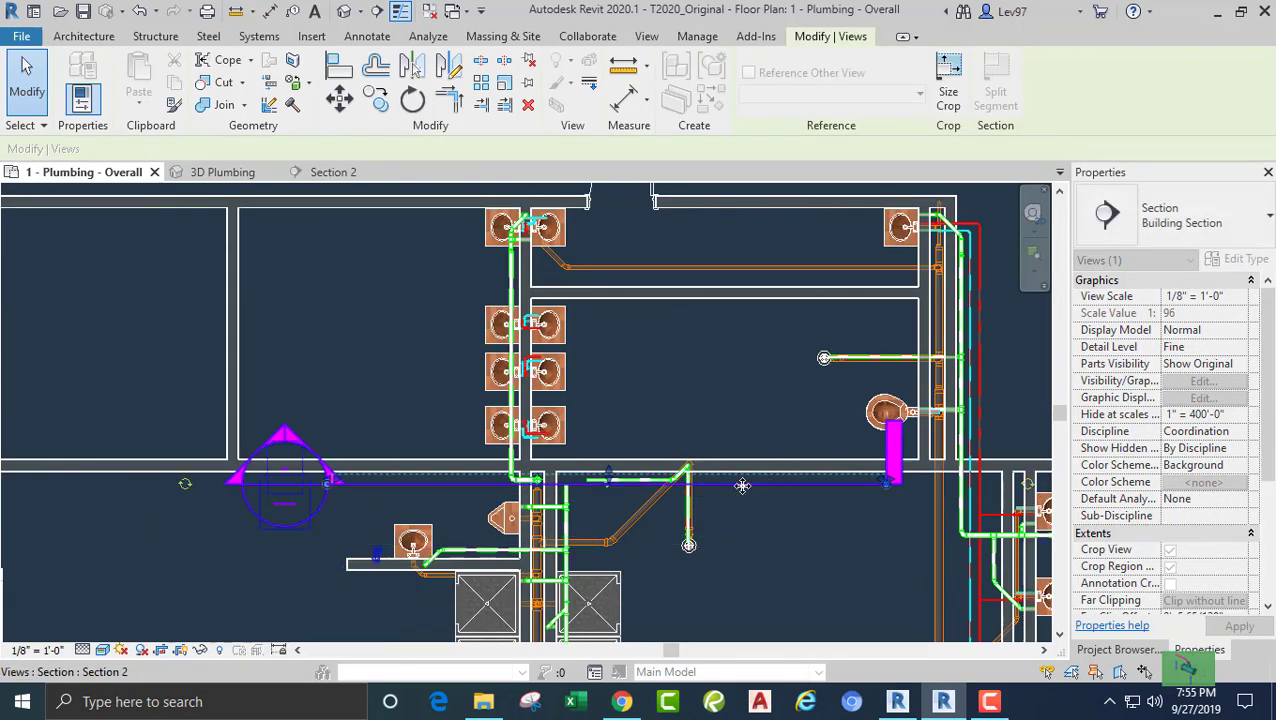
pyautogui.scroll(4, 614, 488)
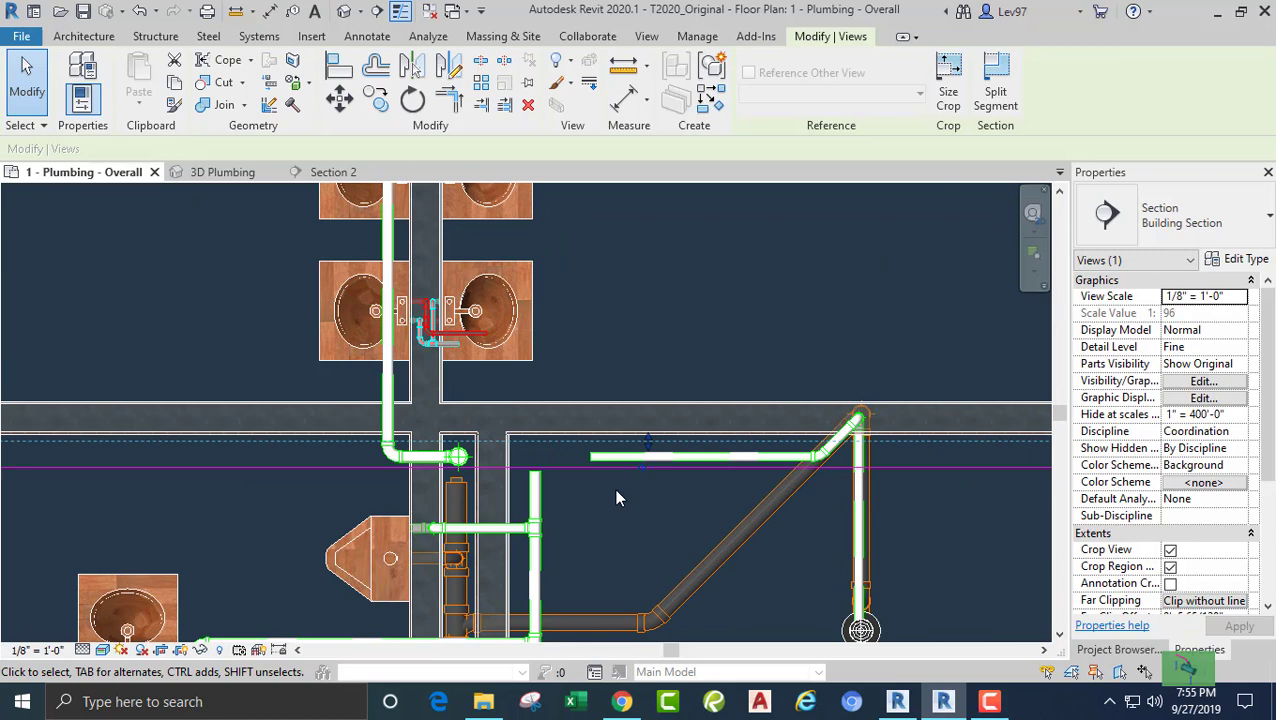
# In the Section 2 view, raise the horizontal 1 1/2" vent run to a middle elevation of about 11' 8".
pyautogui.click(336, 171)
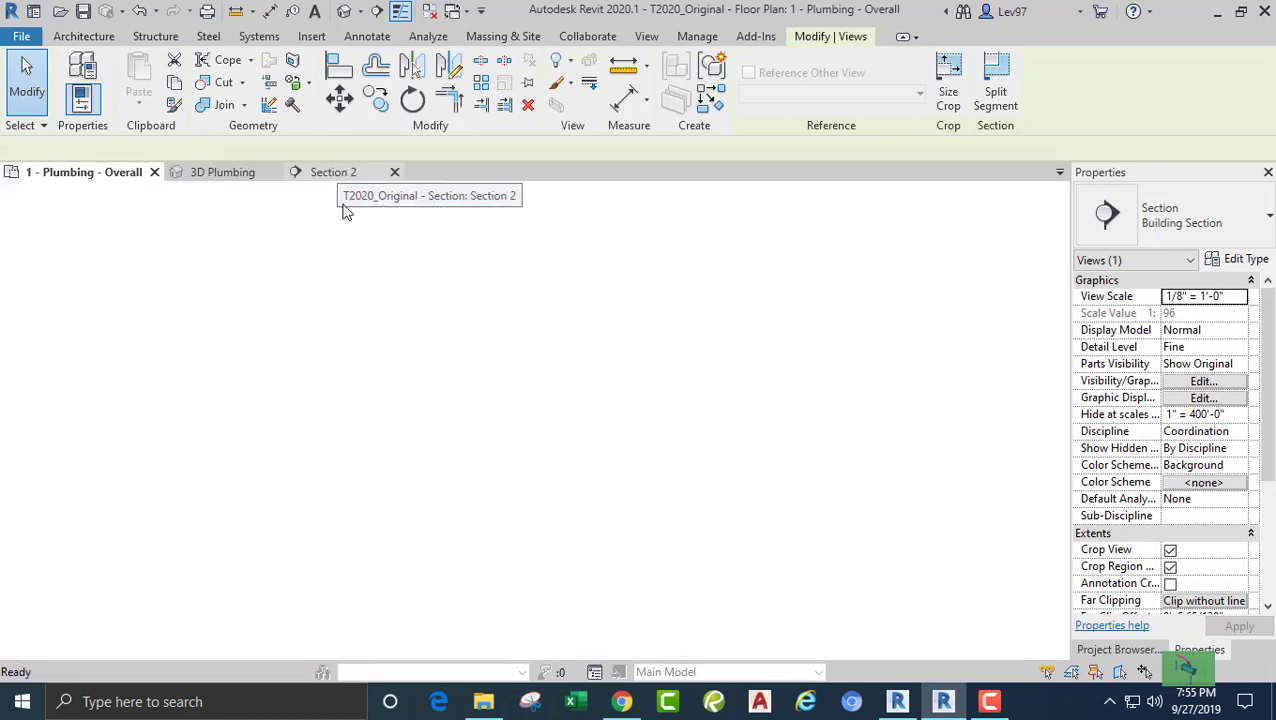
pyautogui.scroll(-5, 410, 370)
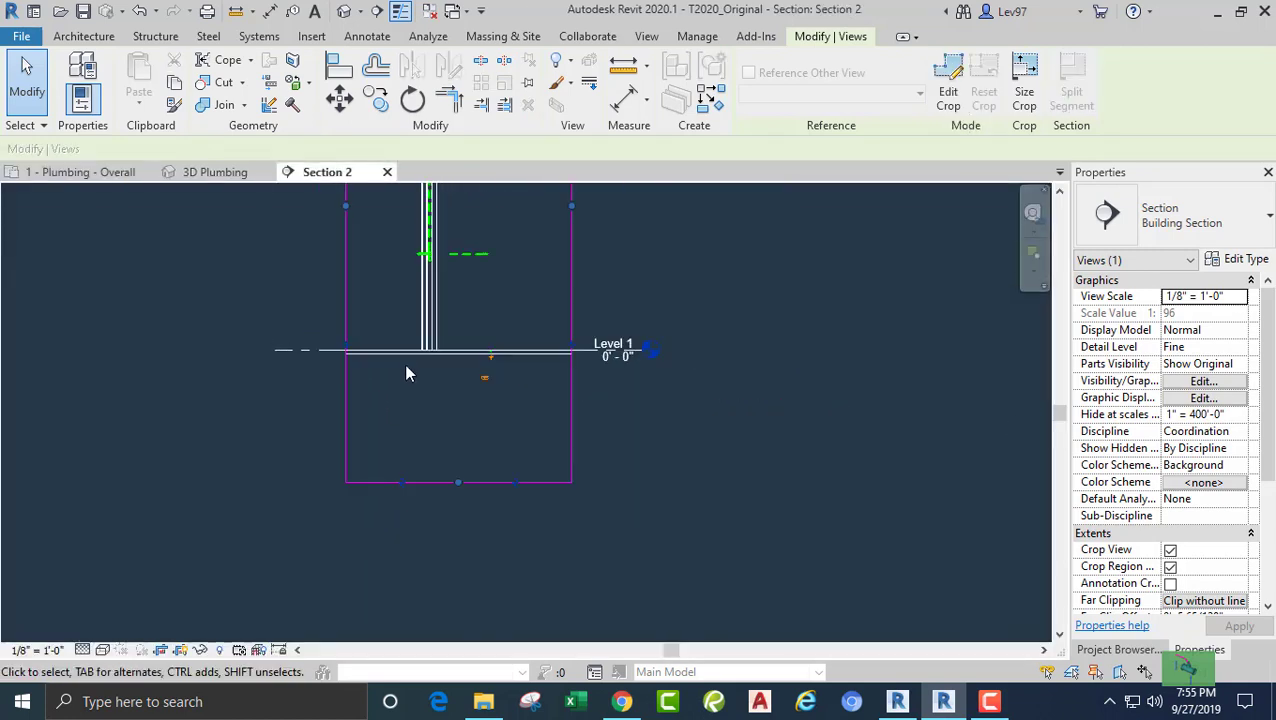
pyautogui.scroll(6, 427, 362)
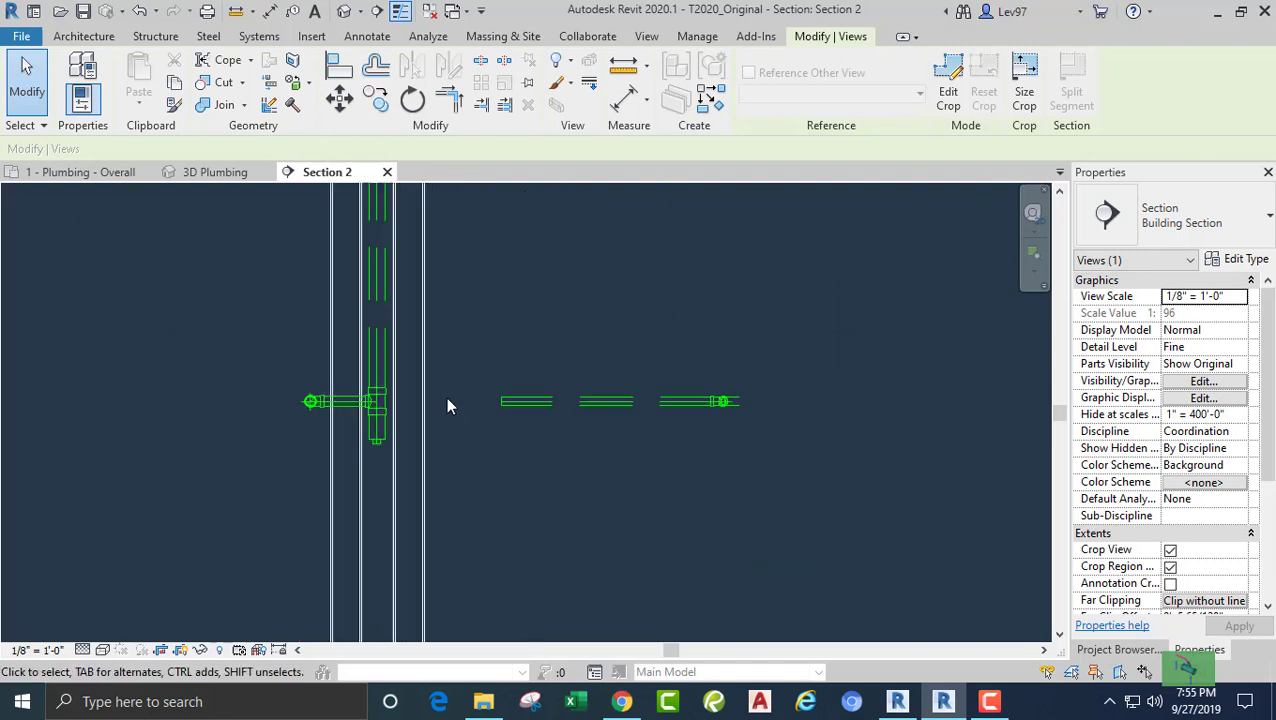
pyautogui.click(556, 400)
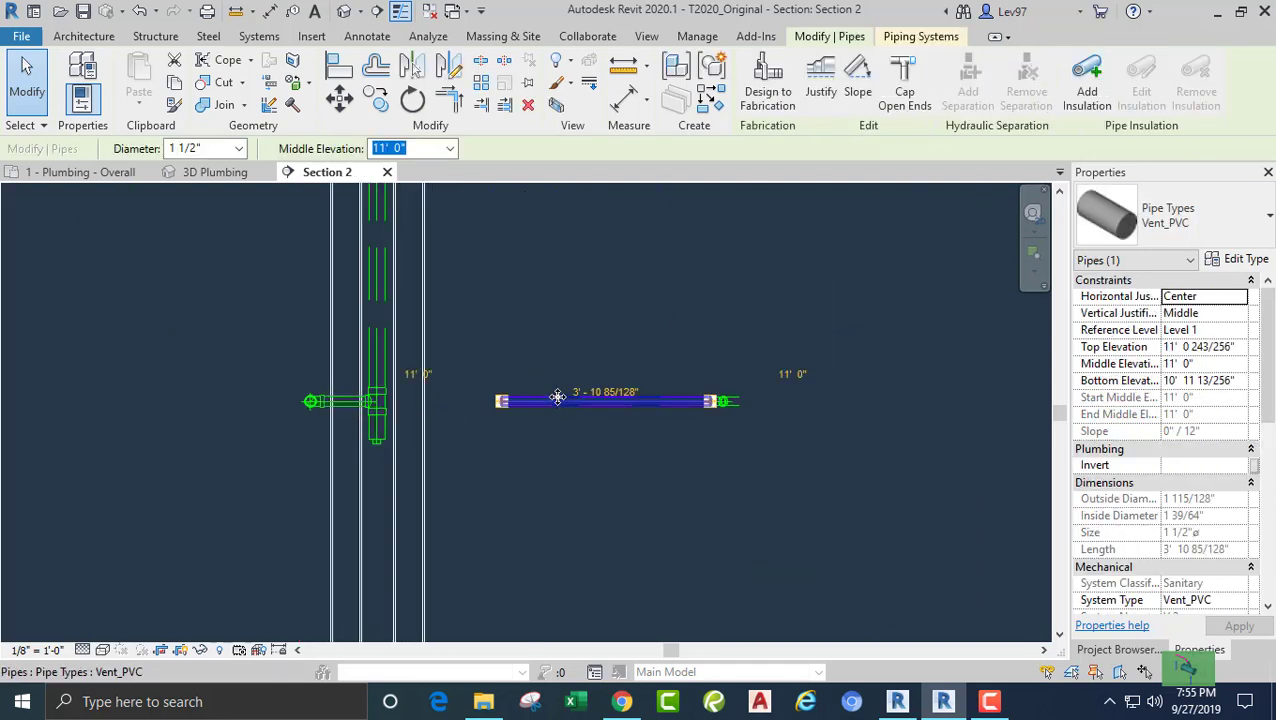
pyautogui.moveTo(557, 397)
pyautogui.mouseDown()
pyautogui.moveTo(567, 364)
pyautogui.moveTo(574, 402)
pyautogui.mouseUp()
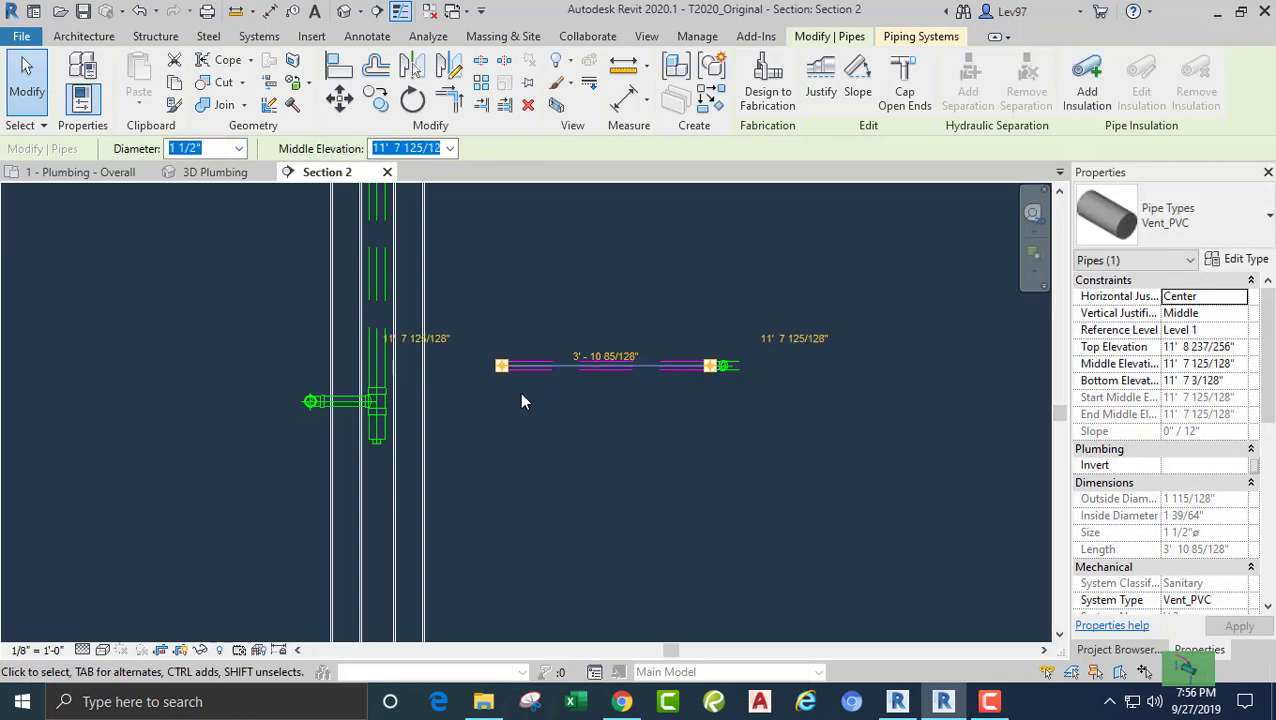
pyautogui.click(488, 379)
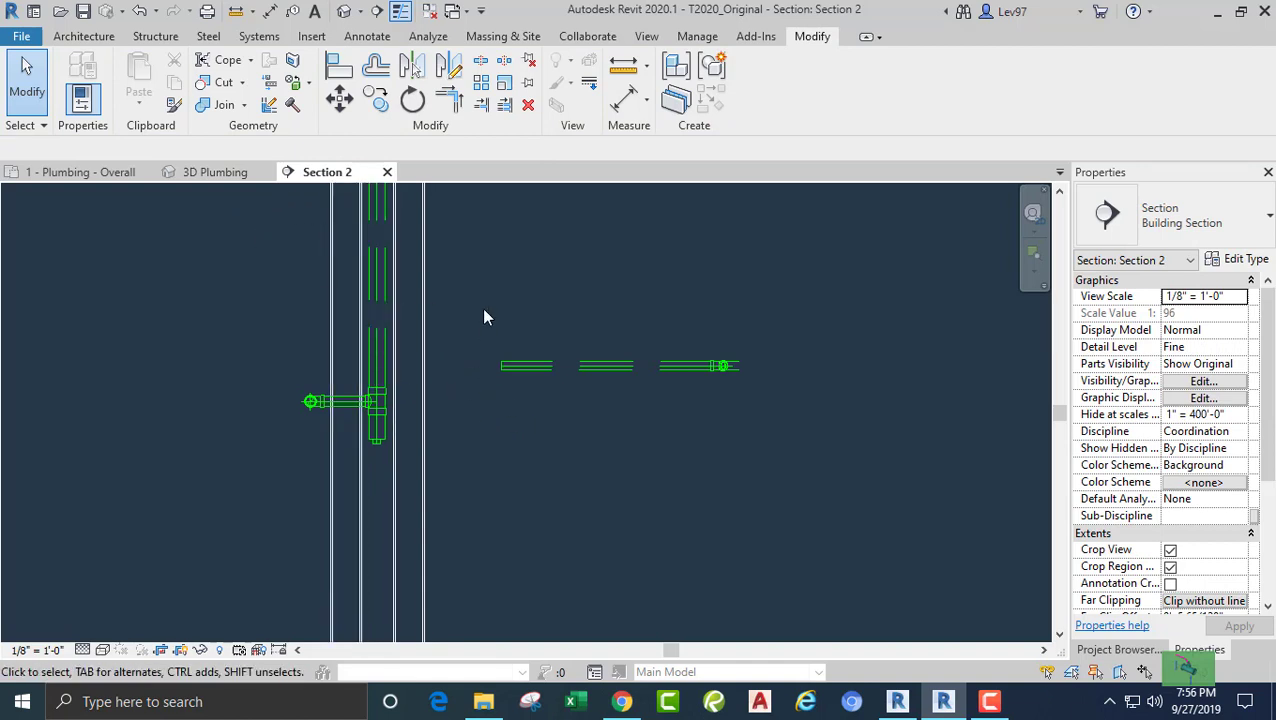
# Extend the raised horizontal vent run to the vertical vent stack with Trim/Extend Single Element.
pyautogui.click(479, 108)
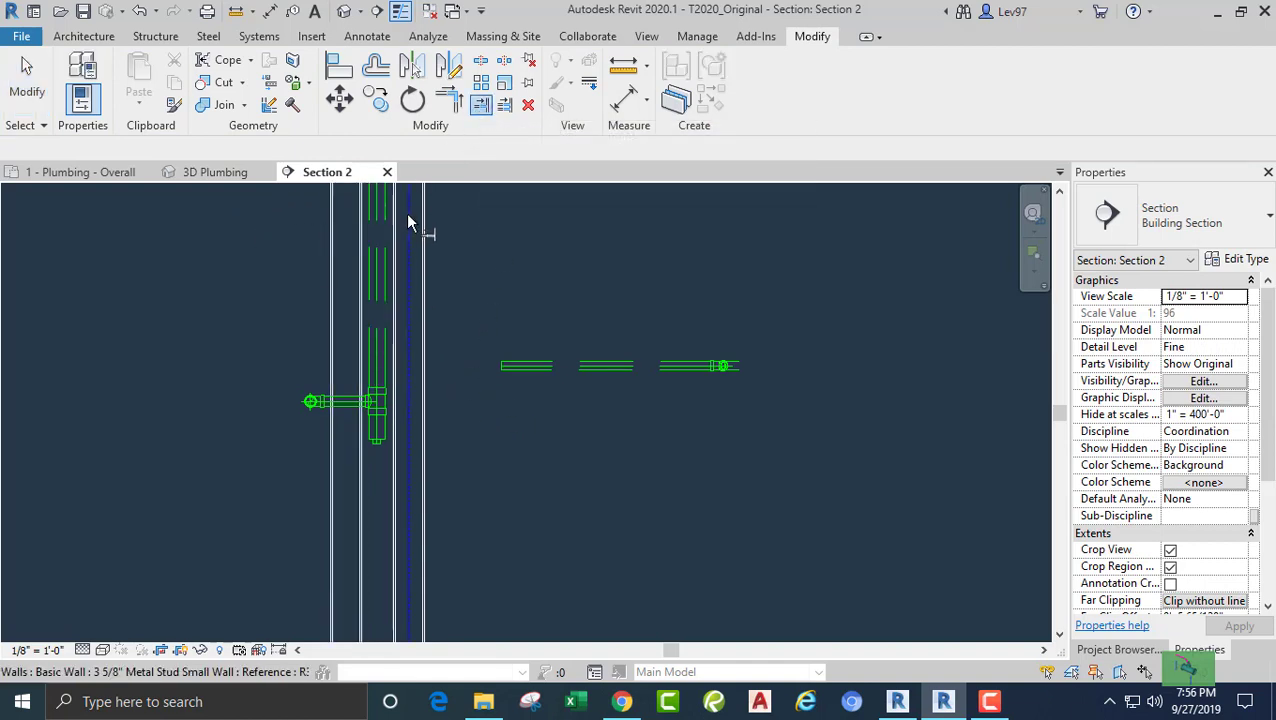
pyautogui.click(552, 367)
pyautogui.press('Escape')
pyautogui.scroll(3, 366, 374)
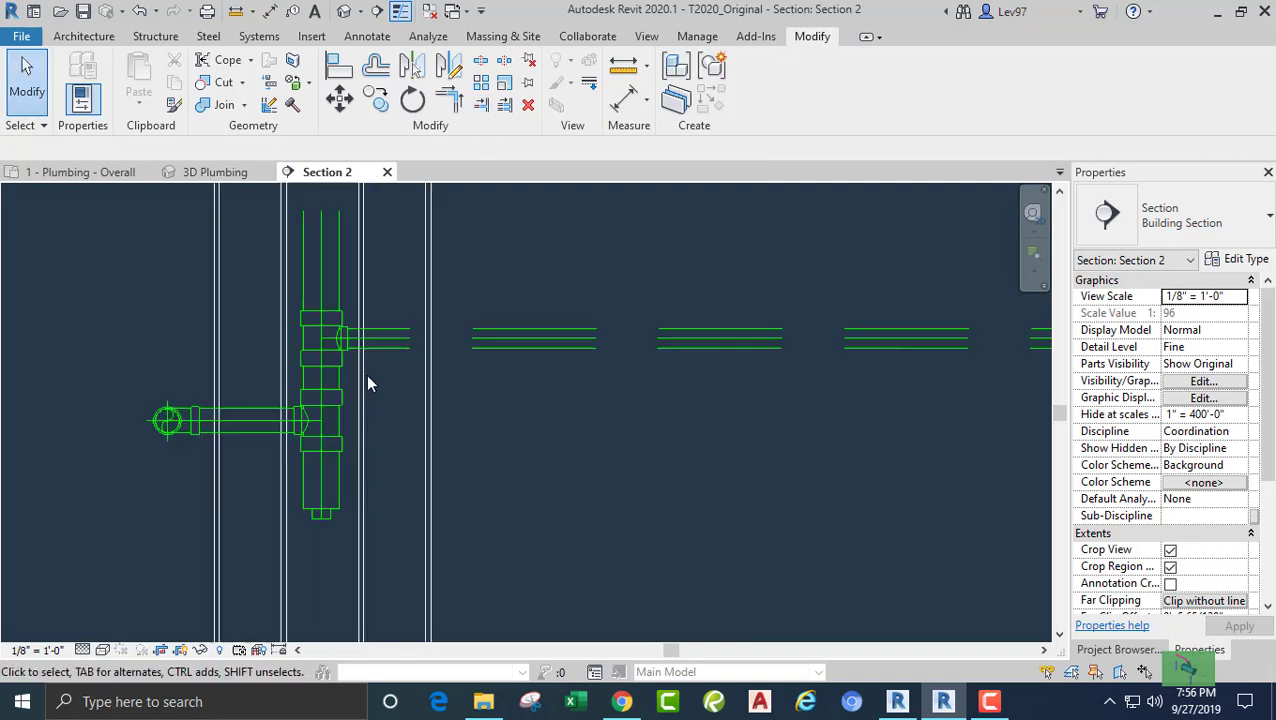
# In the 1 - Plumbing - Overall plan, compare the elevations of the 1 1/2" run and nearby 2" vent, and undo the run's extension to the stack.
pyautogui.click(99, 172)
pyautogui.scroll(4, 455, 445)
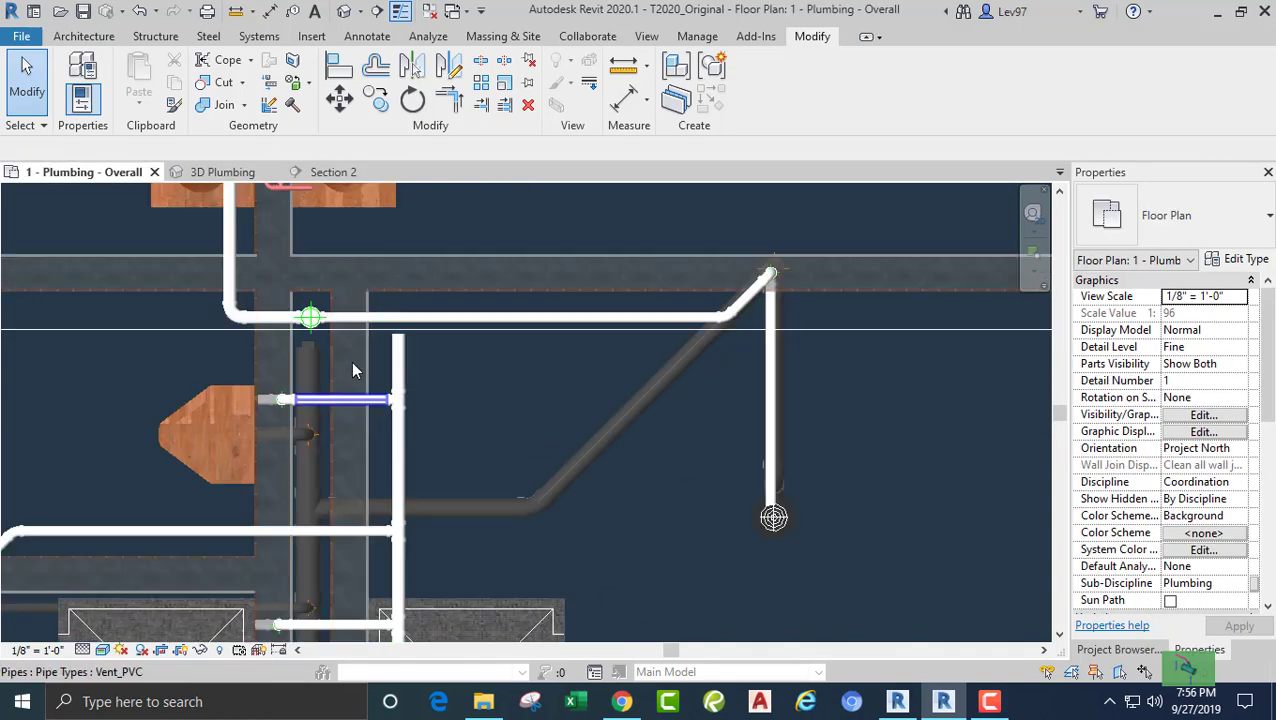
pyautogui.scroll(1, 548, 453)
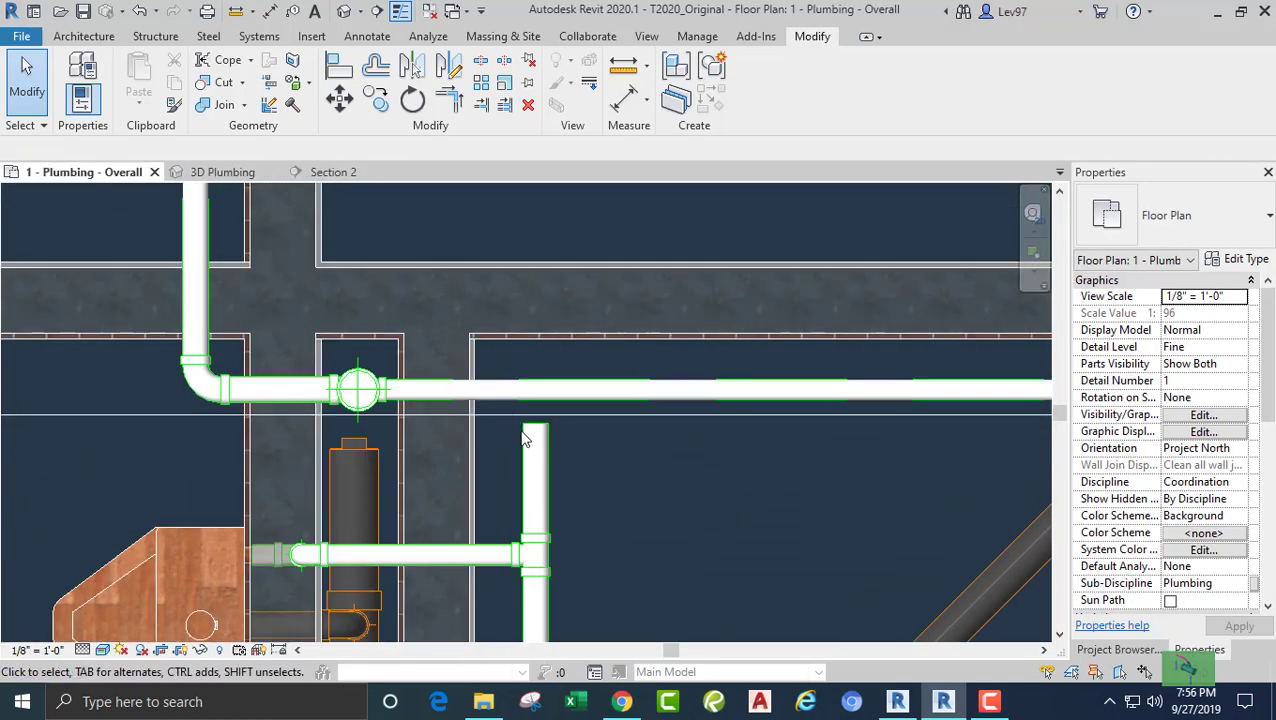
pyautogui.click(566, 396)
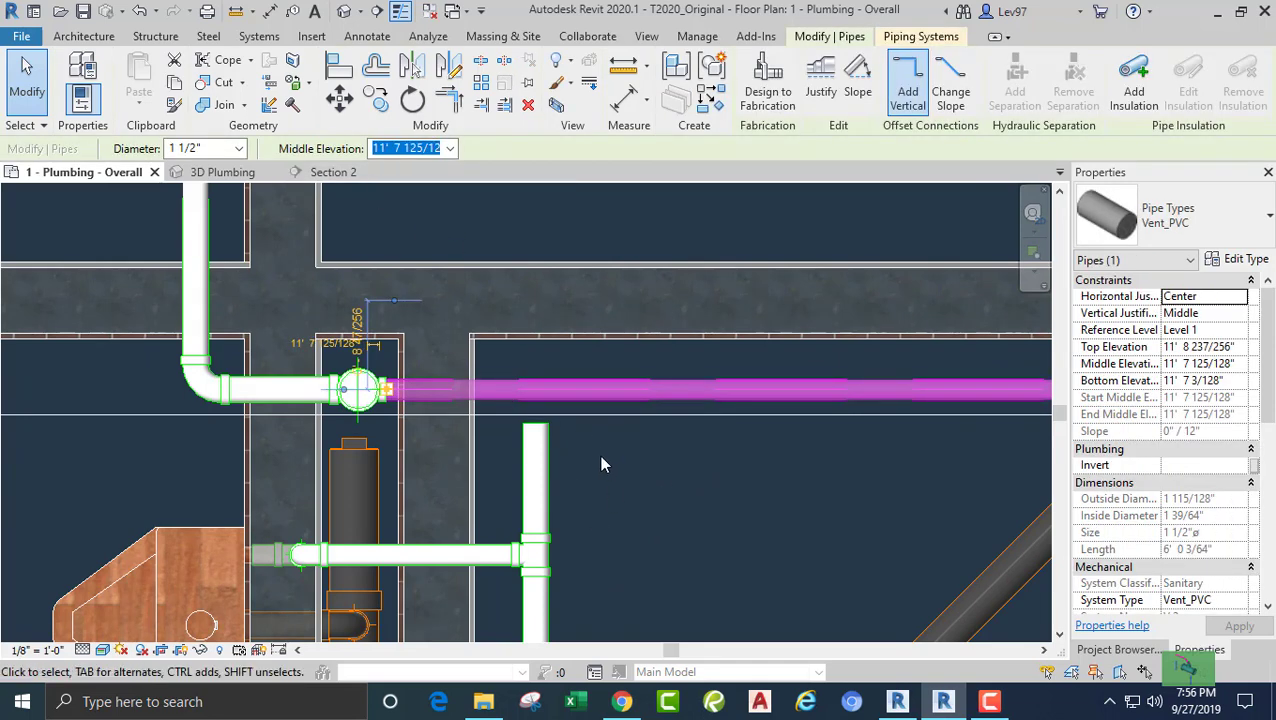
pyautogui.click(535, 452)
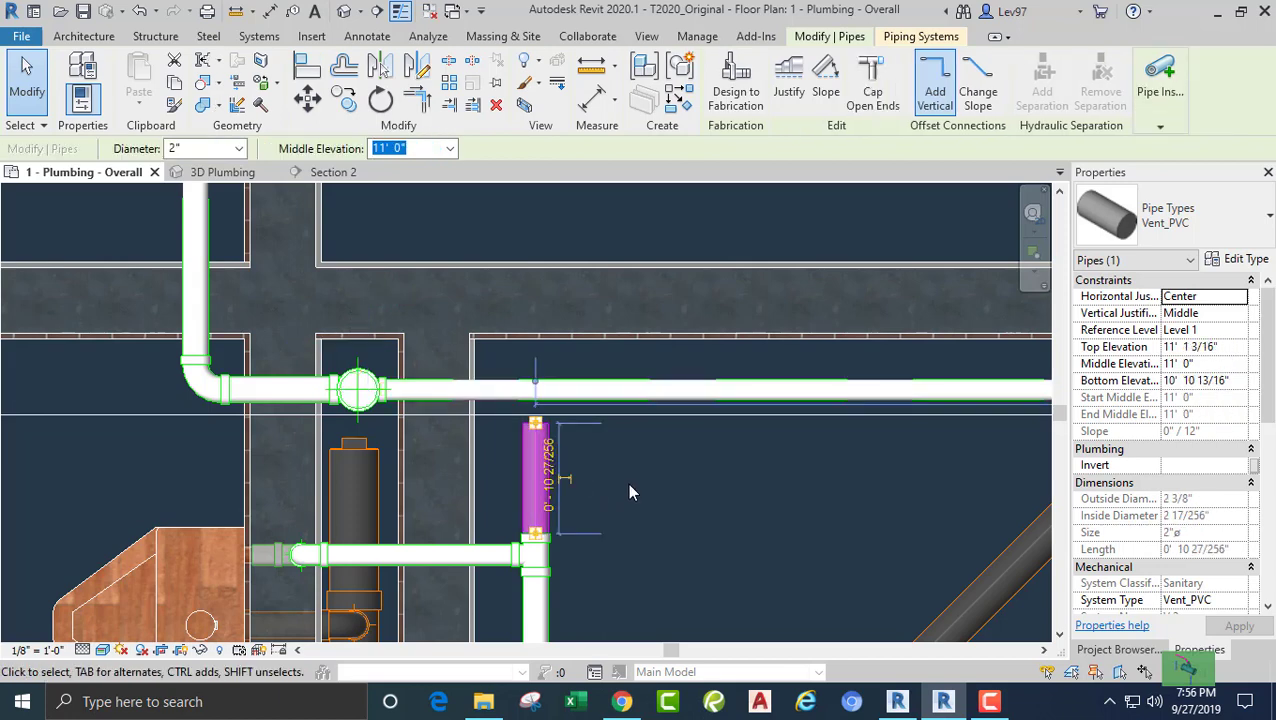
pyautogui.click(141, 11)
pyautogui.scroll(-3, 745, 444)
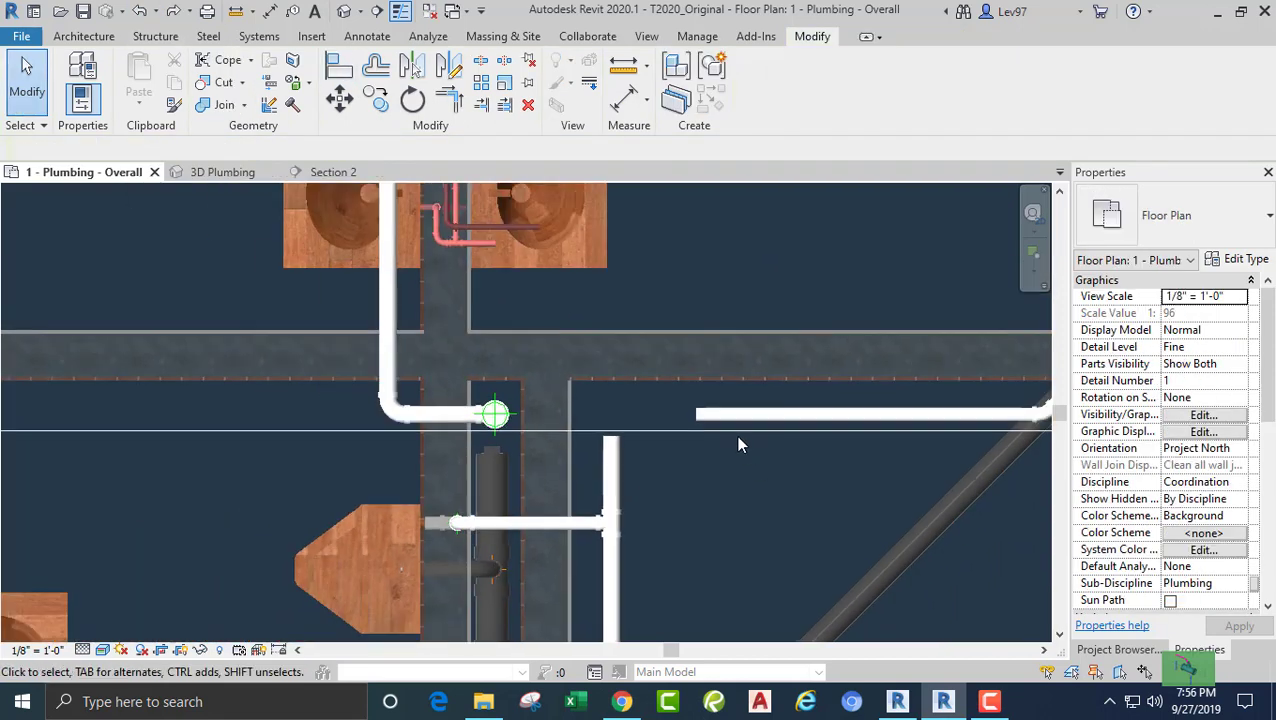
# Set the middle elevation of the horizontal 1 1/2" vent run to 11' 0".
pyautogui.click(760, 479)
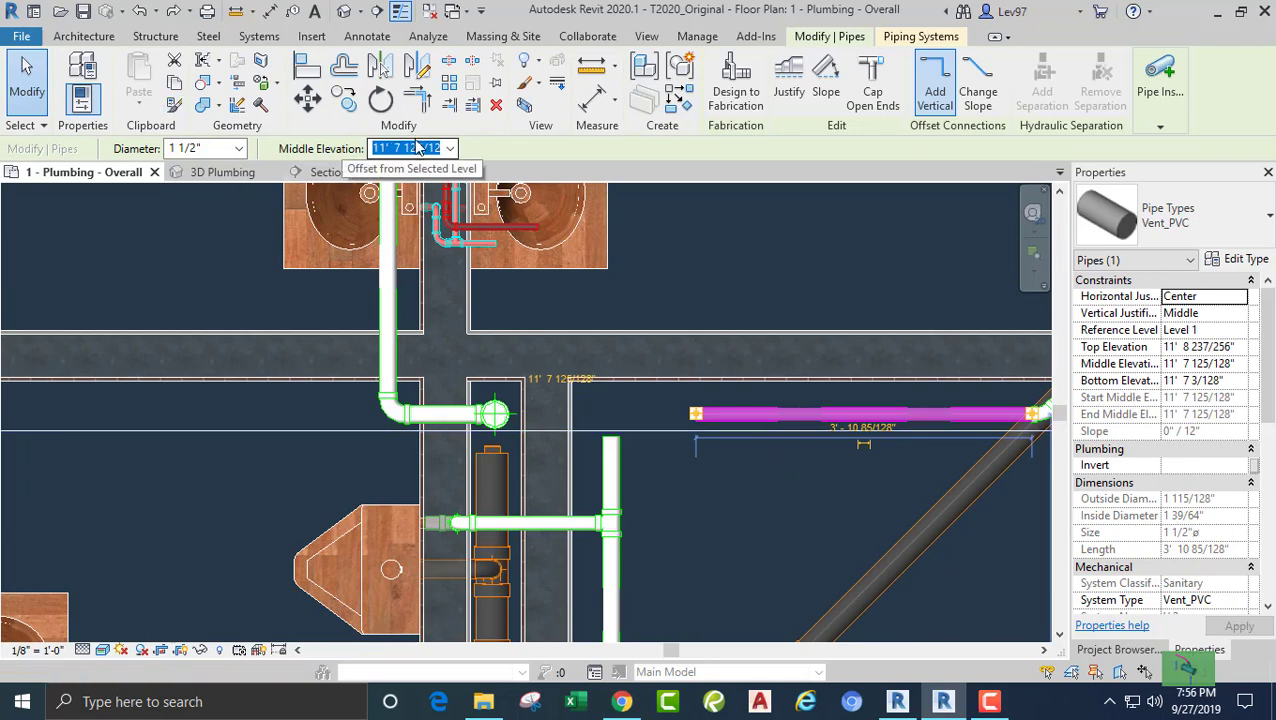
pyautogui.write("11' 0")
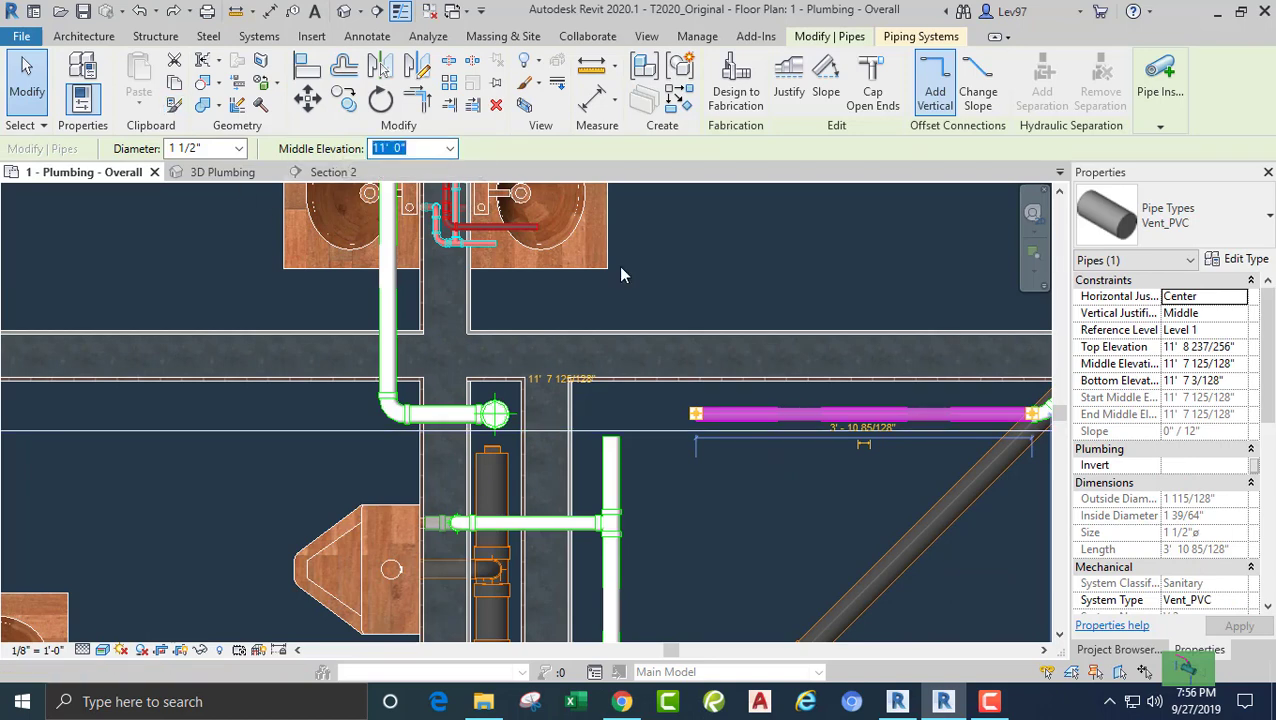
pyautogui.press('Return')
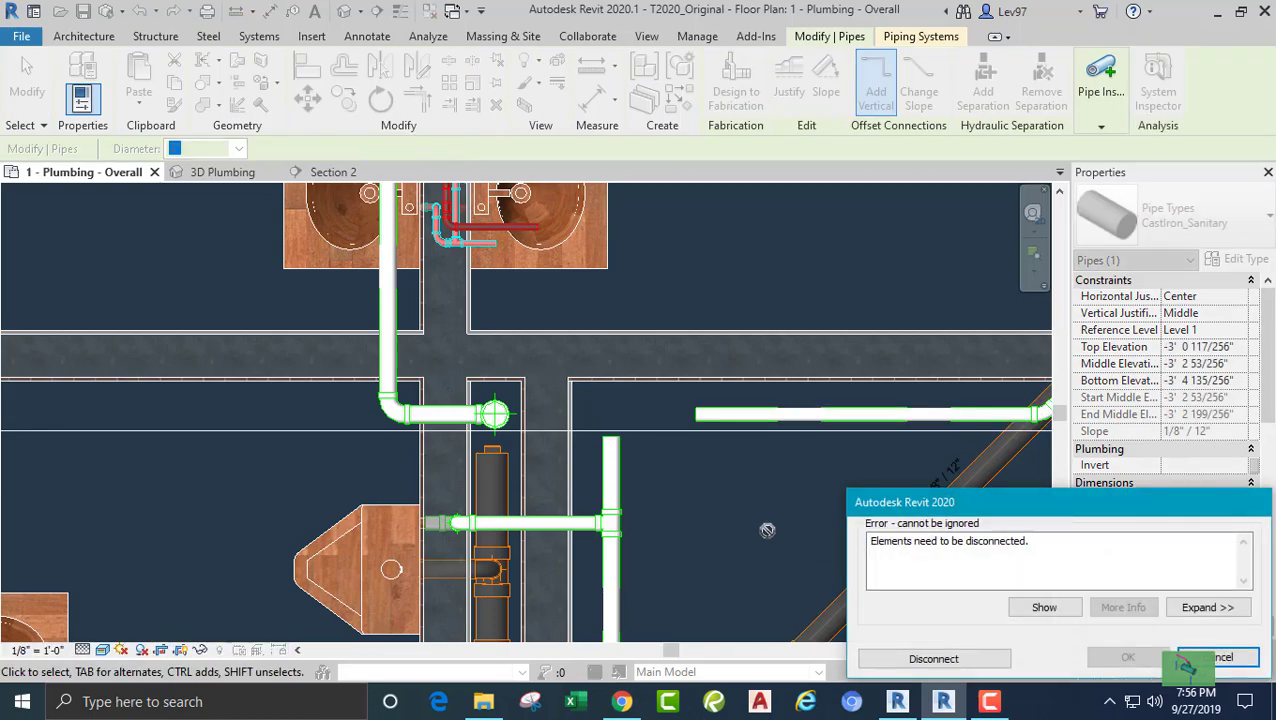
pyautogui.press('Escape')
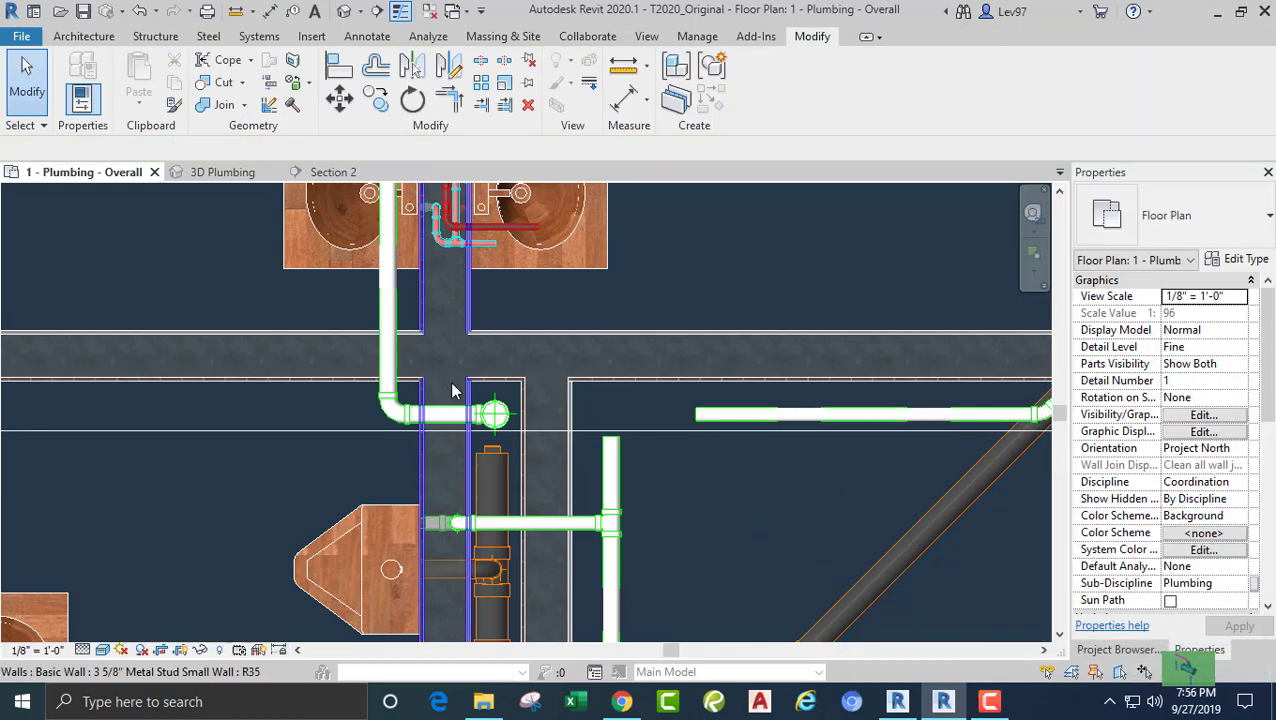
pyautogui.click(718, 417)
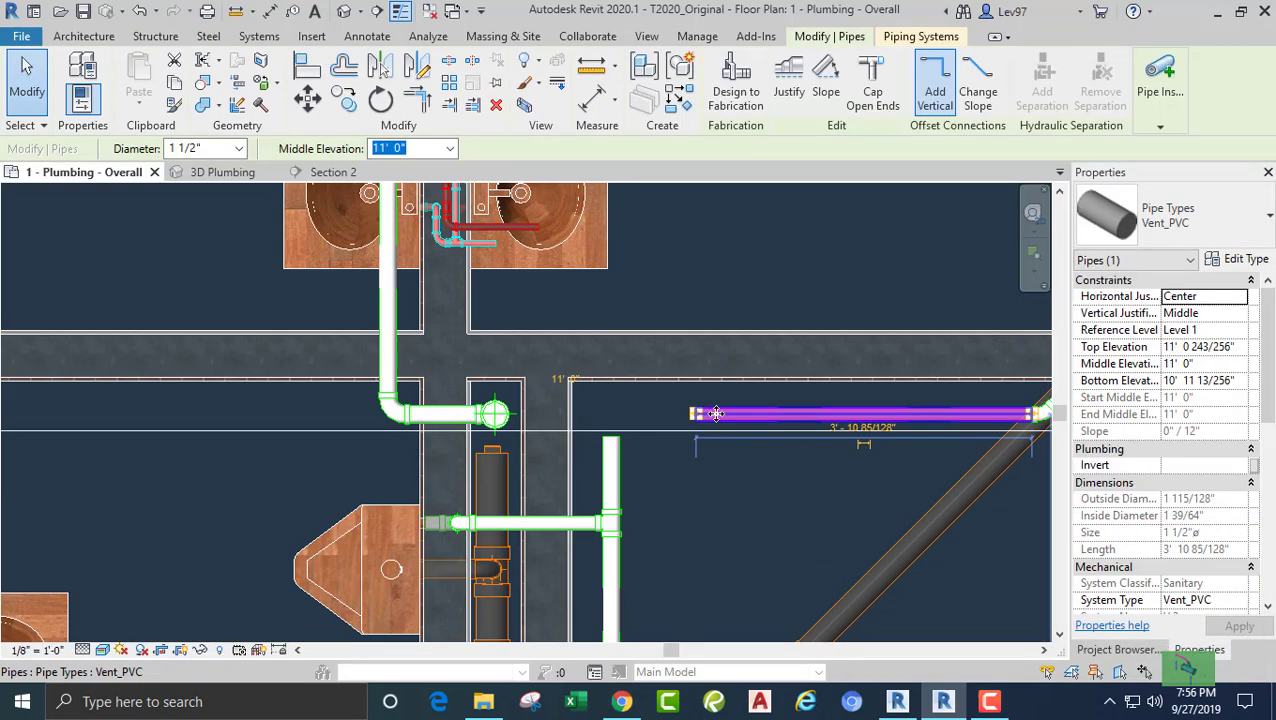
pyautogui.click(724, 474)
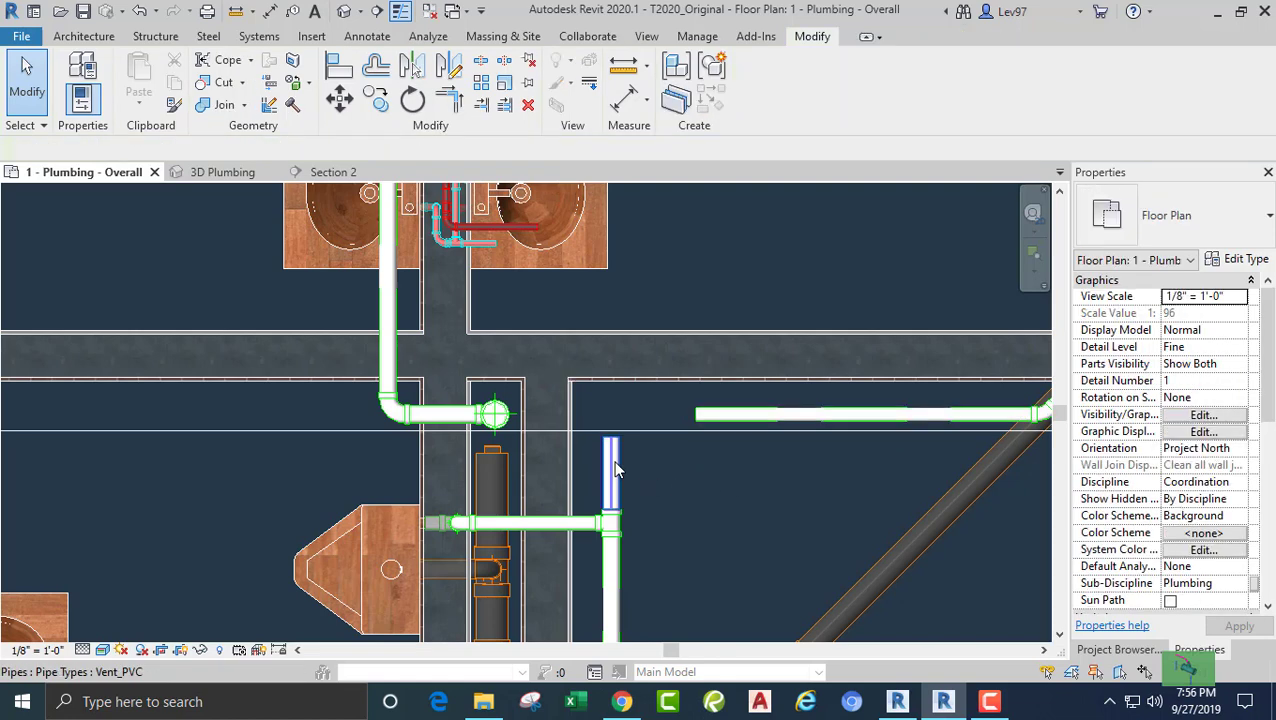
# Compare the elevation of the 1 1/2" vent run with the vent stack in Section 2 and the nearby 2" vent in the plan.
pyautogui.click(615, 470)
pyautogui.click(683, 485)
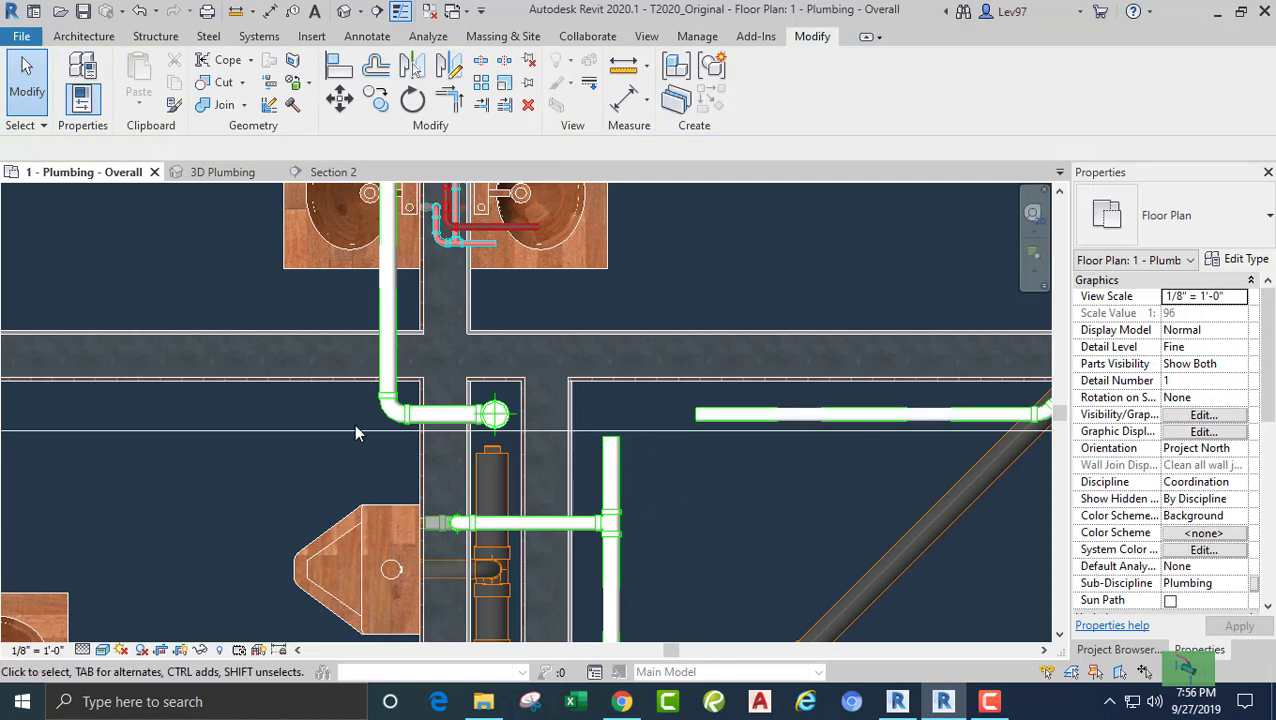
pyautogui.click(318, 173)
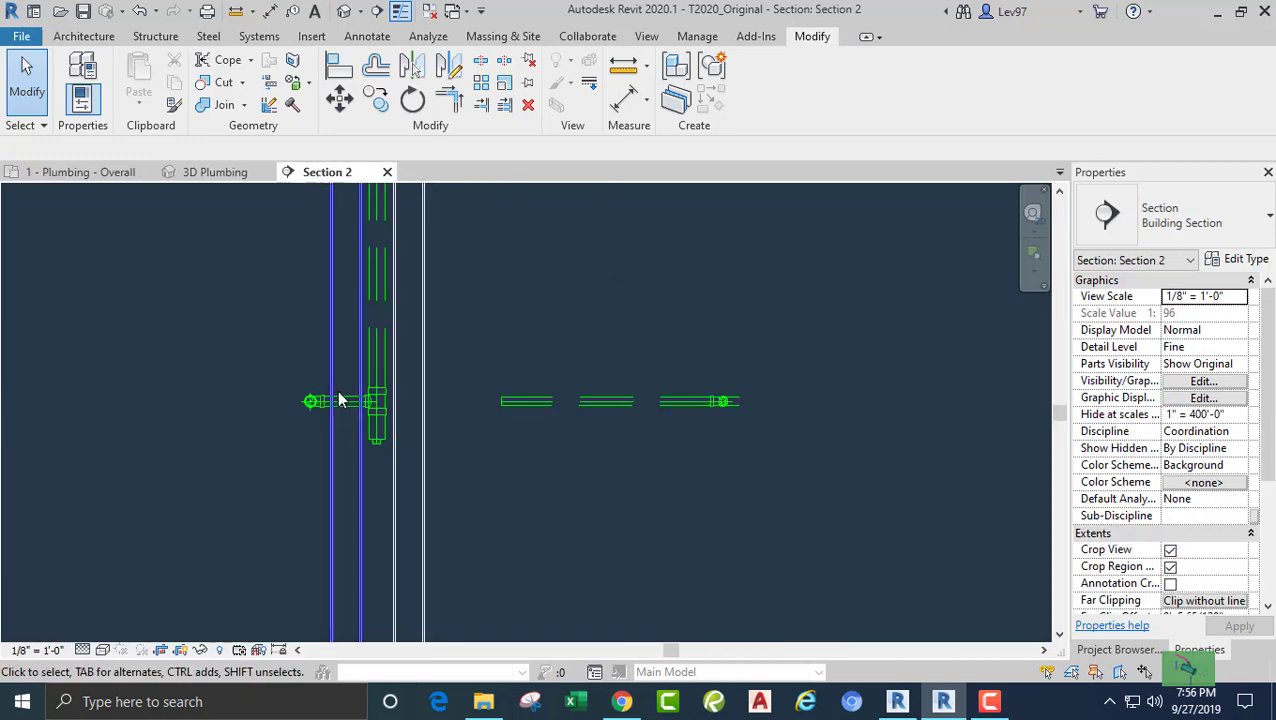
pyautogui.click(530, 408)
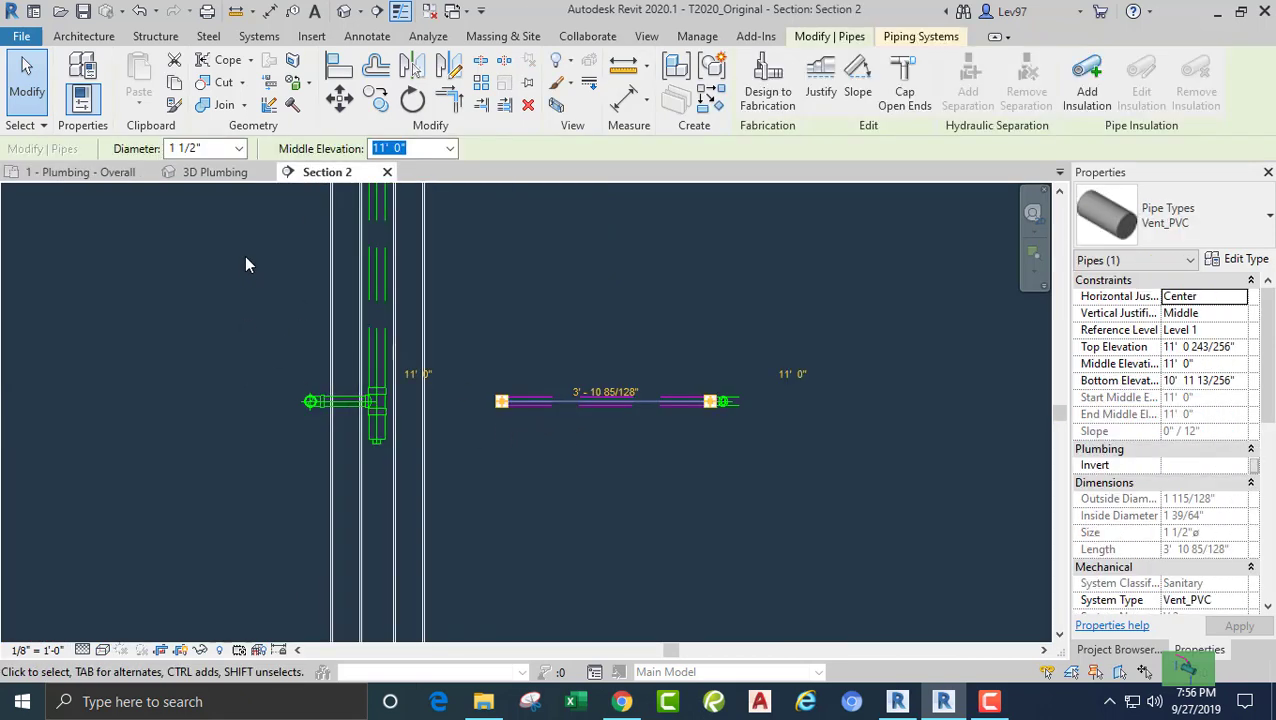
pyautogui.click(75, 172)
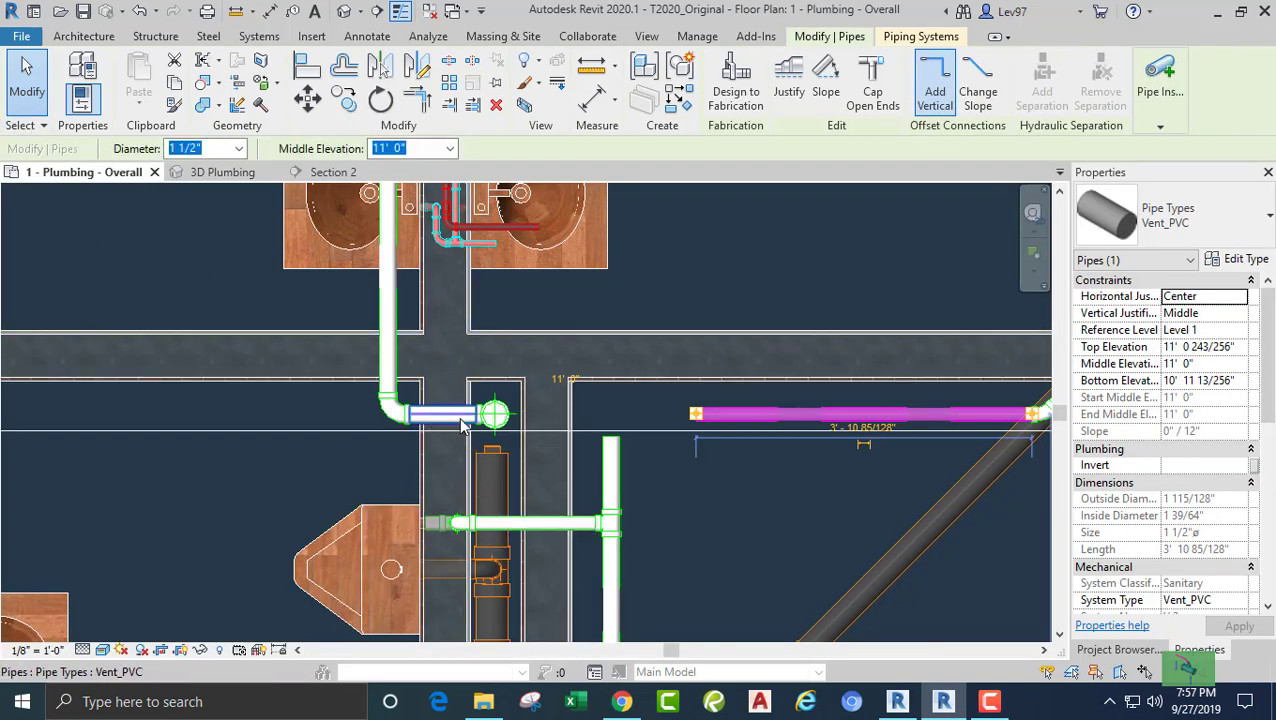
pyautogui.scroll(-3, 700, 516)
pyautogui.moveTo(700, 556); pyautogui.dragTo(668, 410, button='middle')
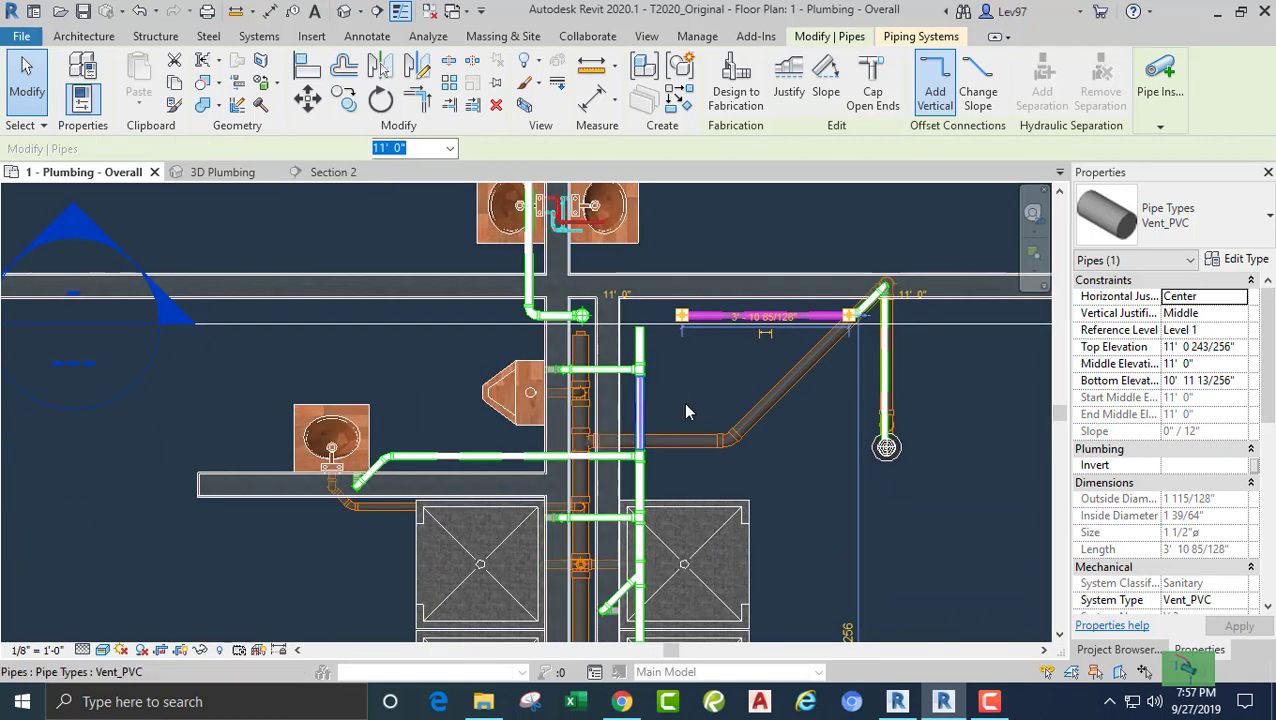
pyautogui.click(643, 405)
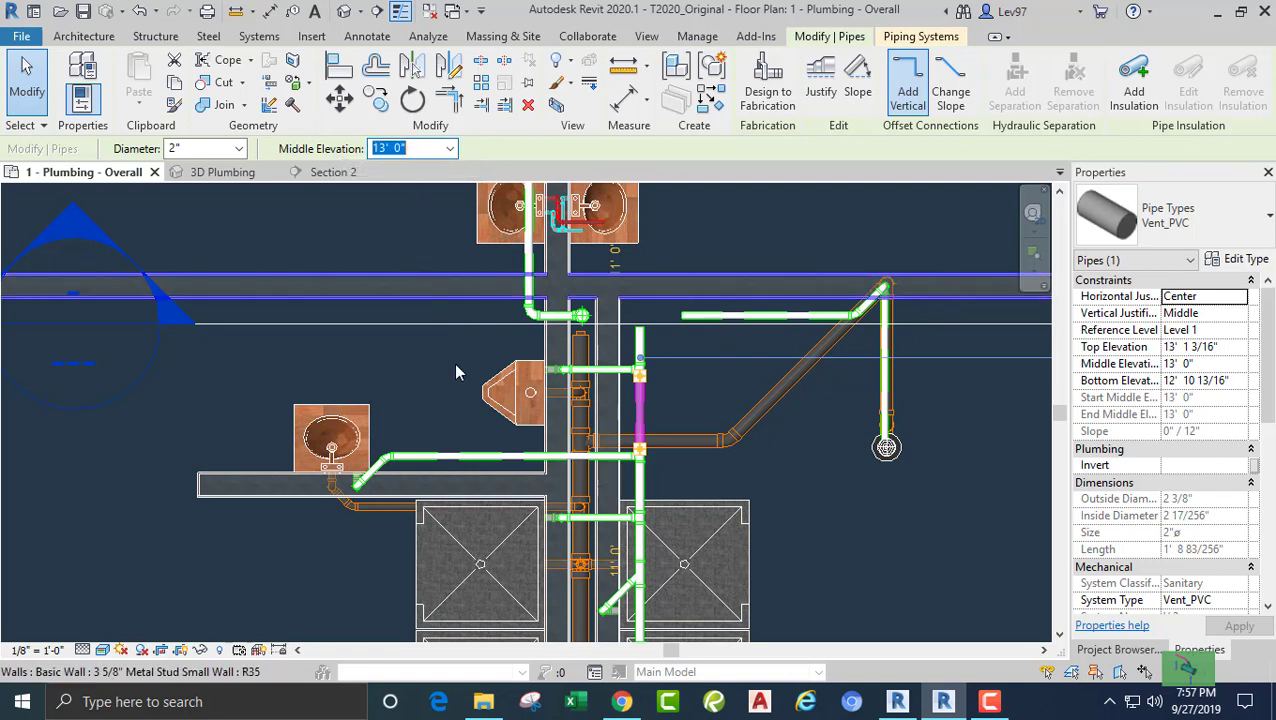
pyautogui.click(440, 402)
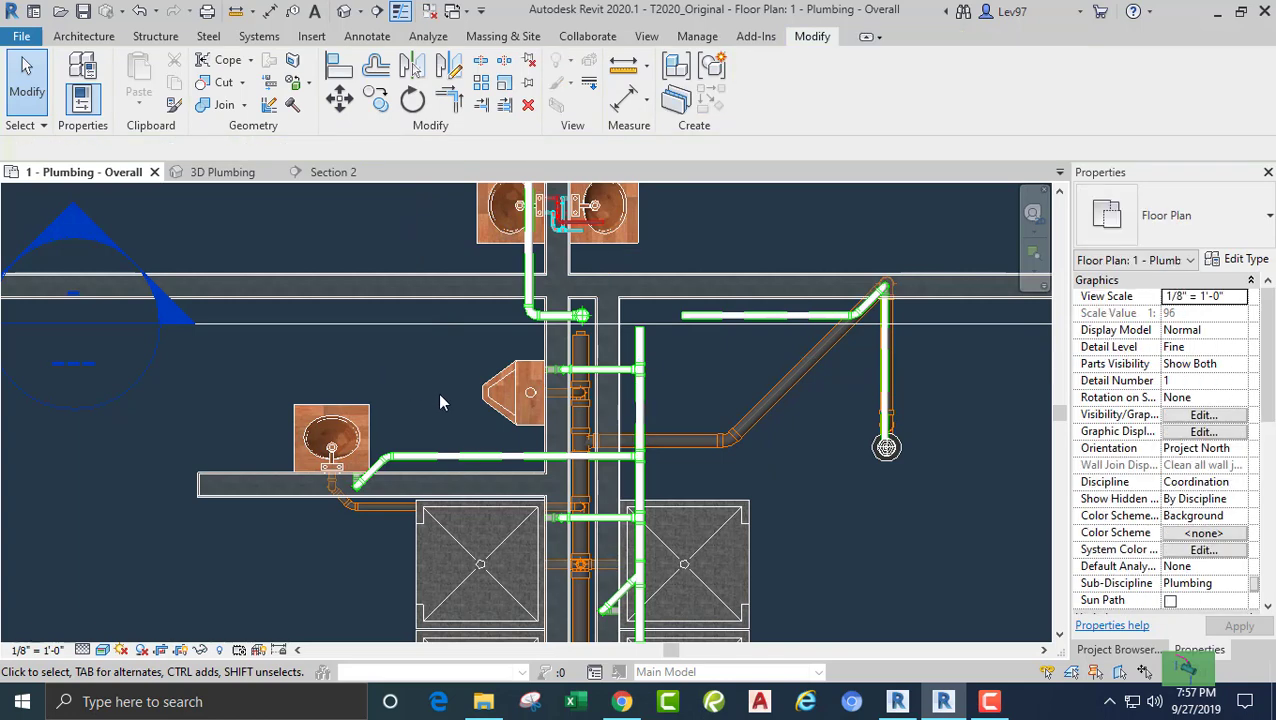
pyautogui.click(645, 405)
pyautogui.press('Escape')
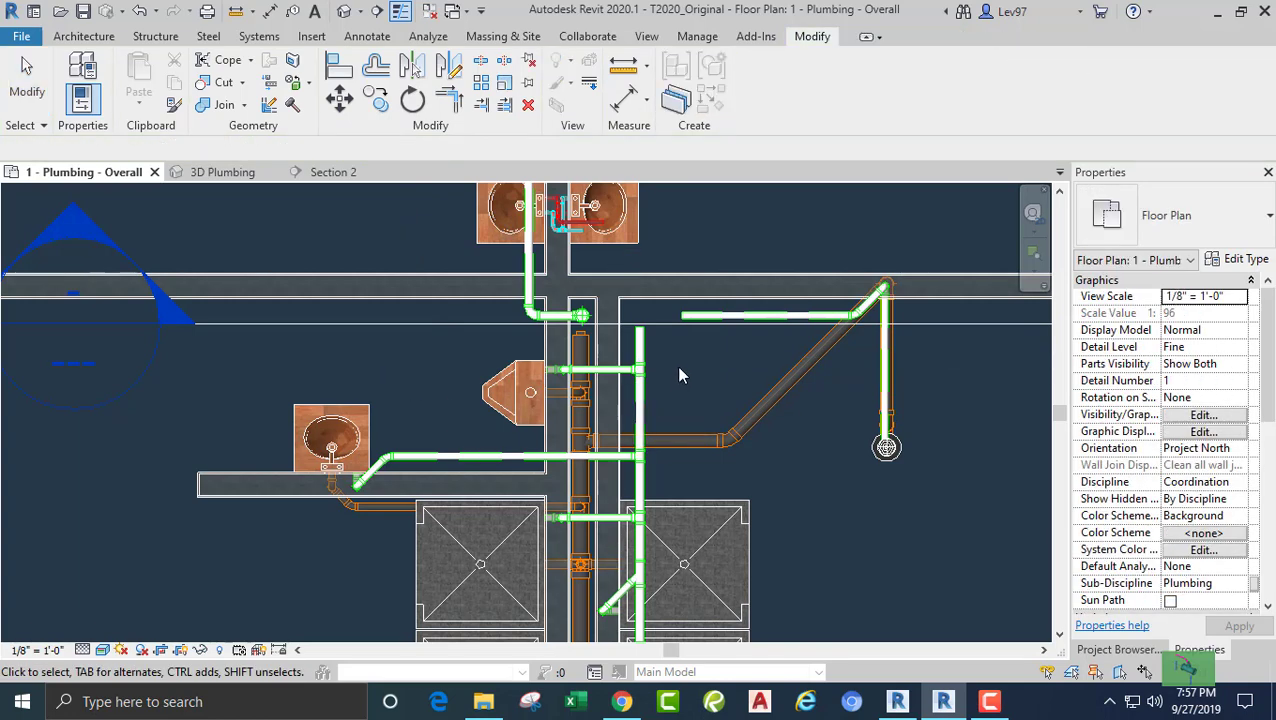
# Raise the horizontal 1 1/2" vent run to a middle elevation of 13' 0", matching the nearby 2" vent.
pyautogui.moveTo(676, 365); pyautogui.dragTo(698, 421, button='middle')
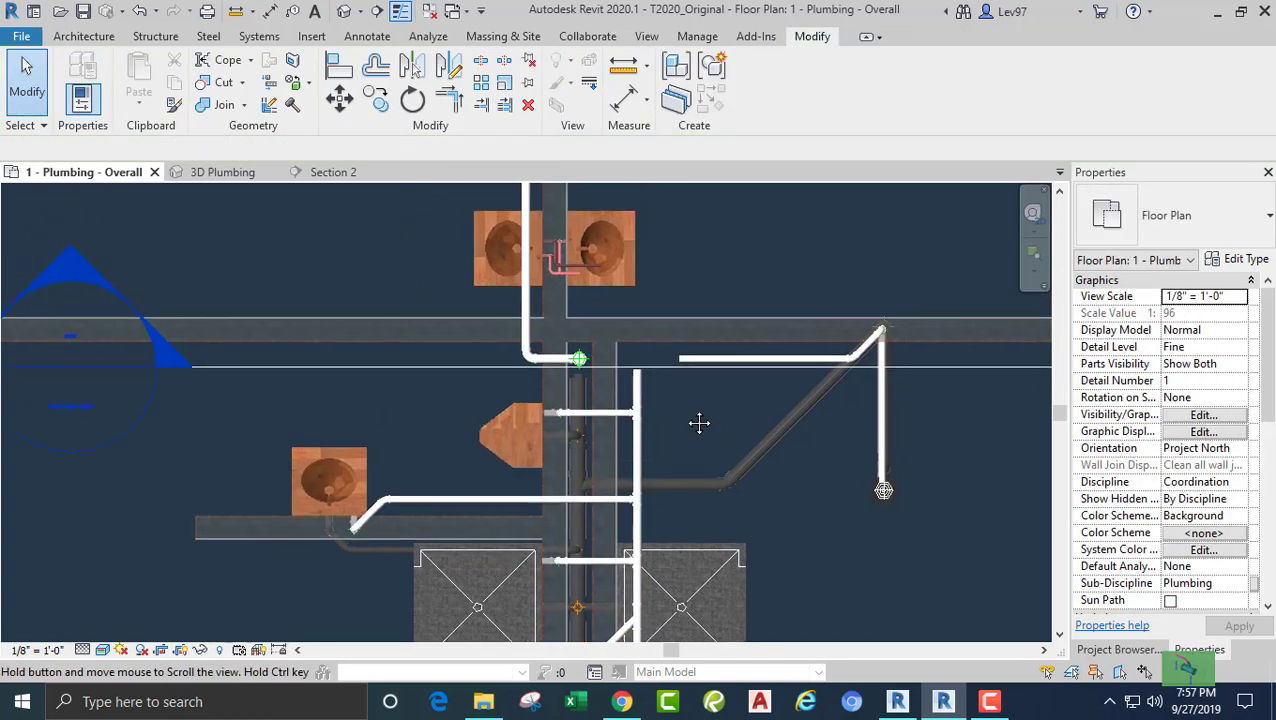
pyautogui.click(700, 362)
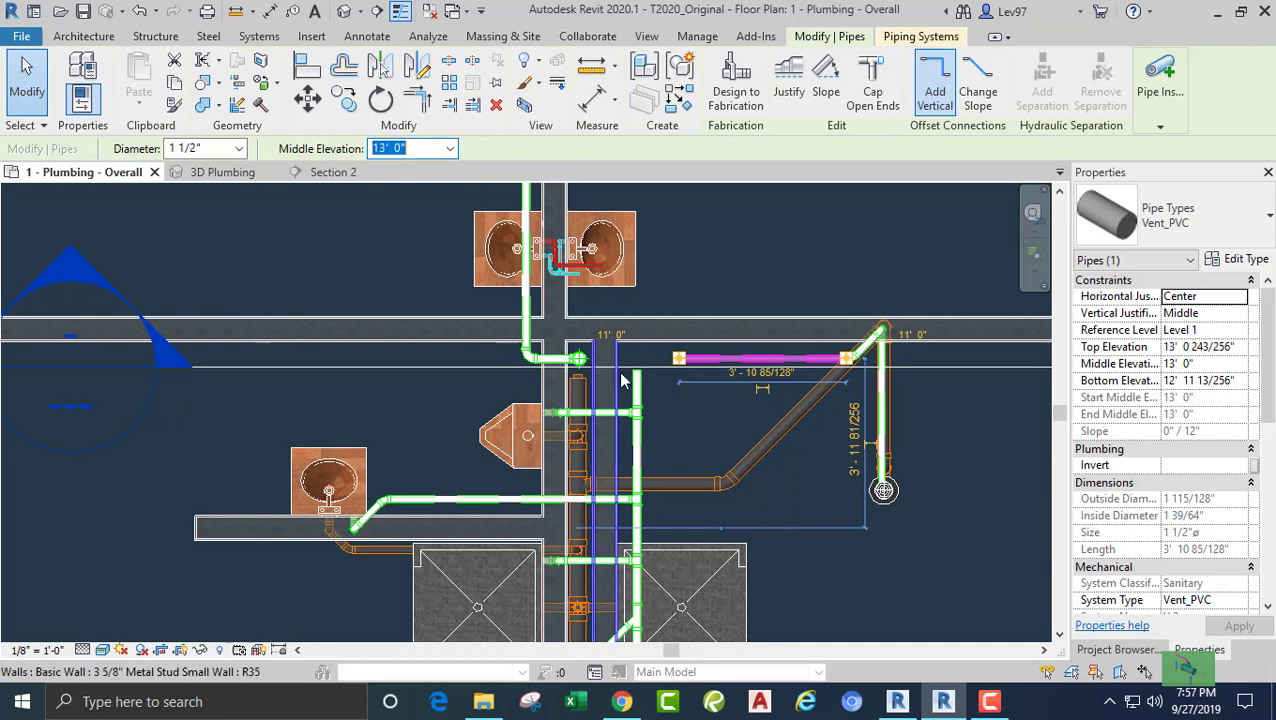
pyautogui.click(605, 415)
pyautogui.click(697, 413)
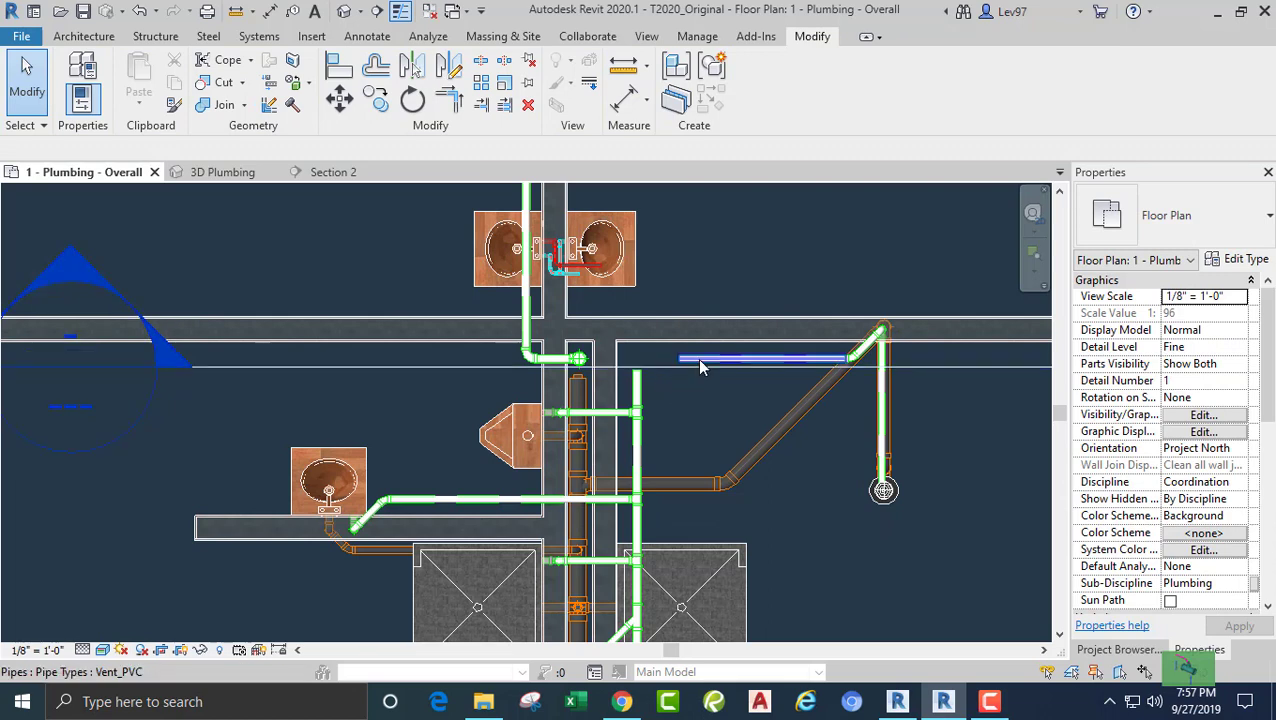
# In the Section 2 view, extend the 1 1/2" vent run to the vertical vent stack with Trim/Extend Single Element.
pyautogui.click(333, 173)
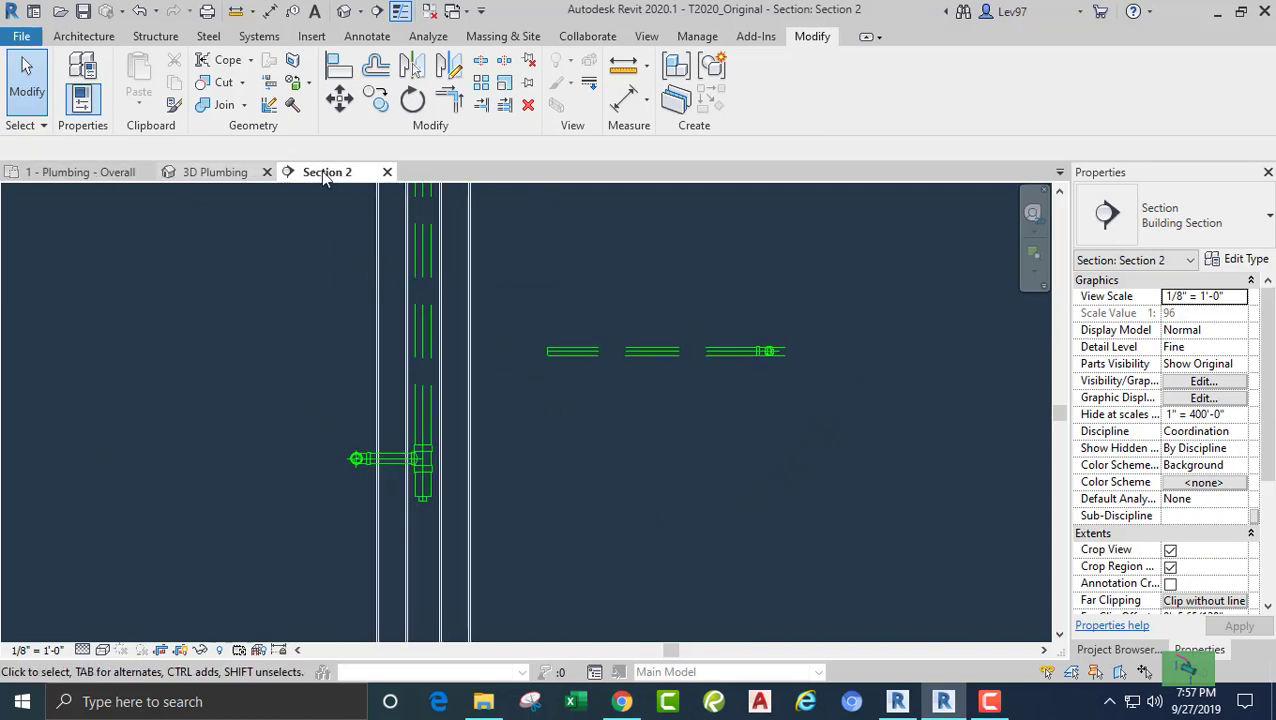
pyautogui.click(481, 106)
pyautogui.click(424, 222)
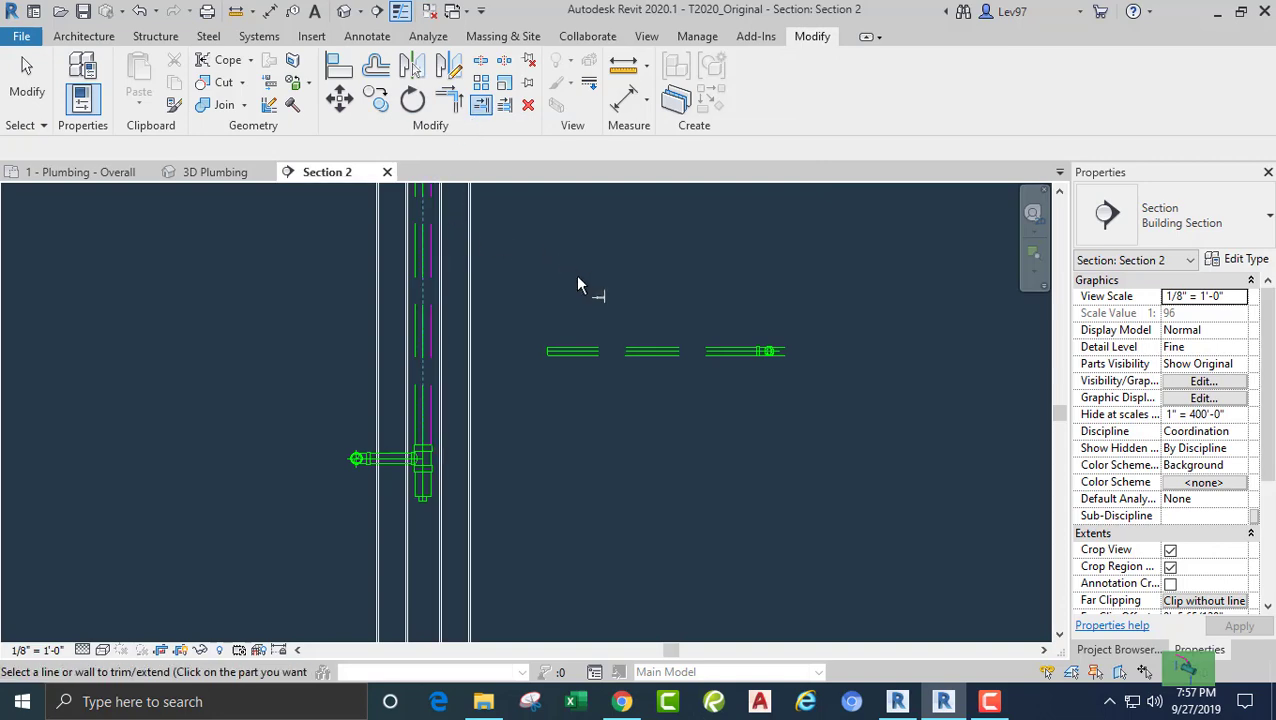
pyautogui.click(602, 353)
pyautogui.press('Escape')
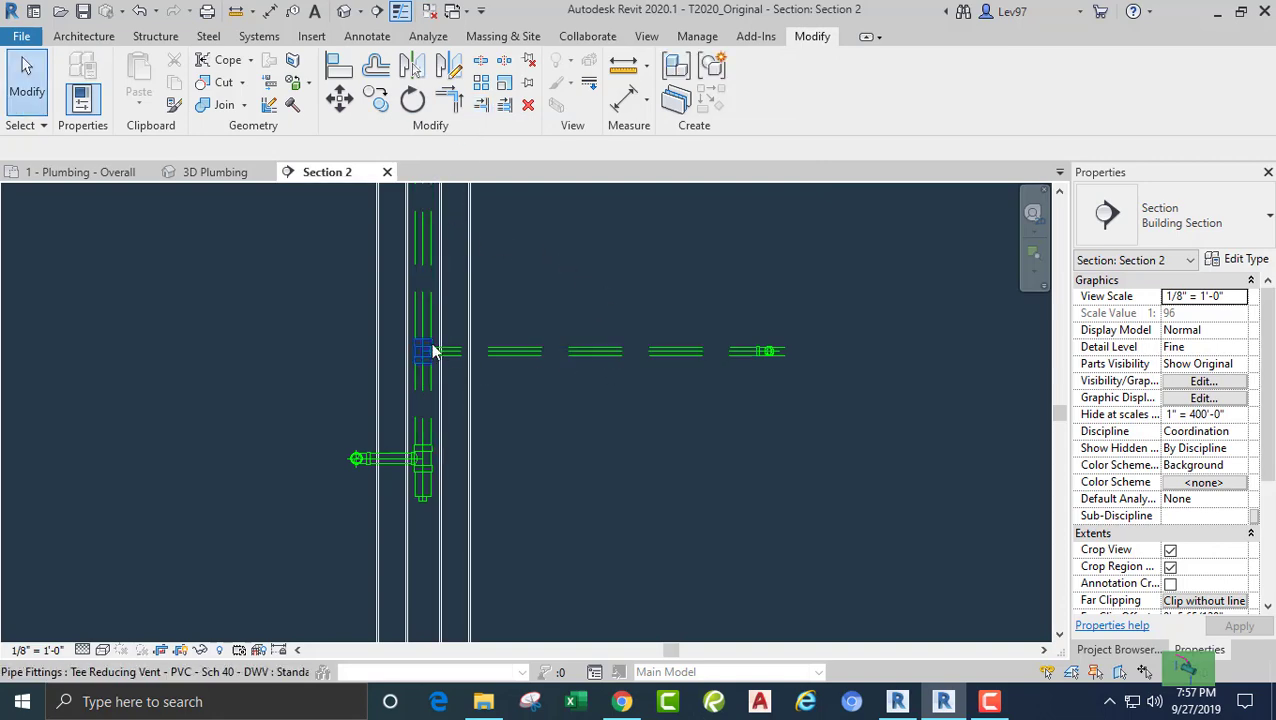
pyautogui.click(67, 175)
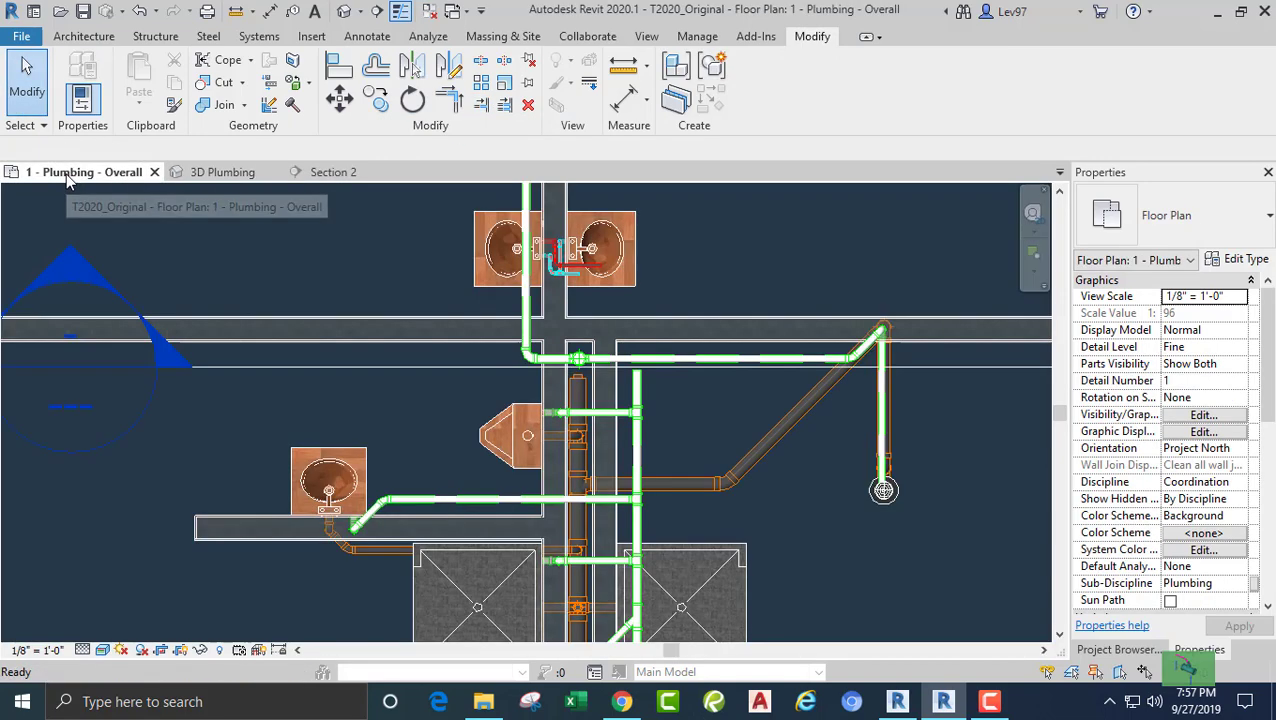
pyautogui.scroll(5, 643, 398)
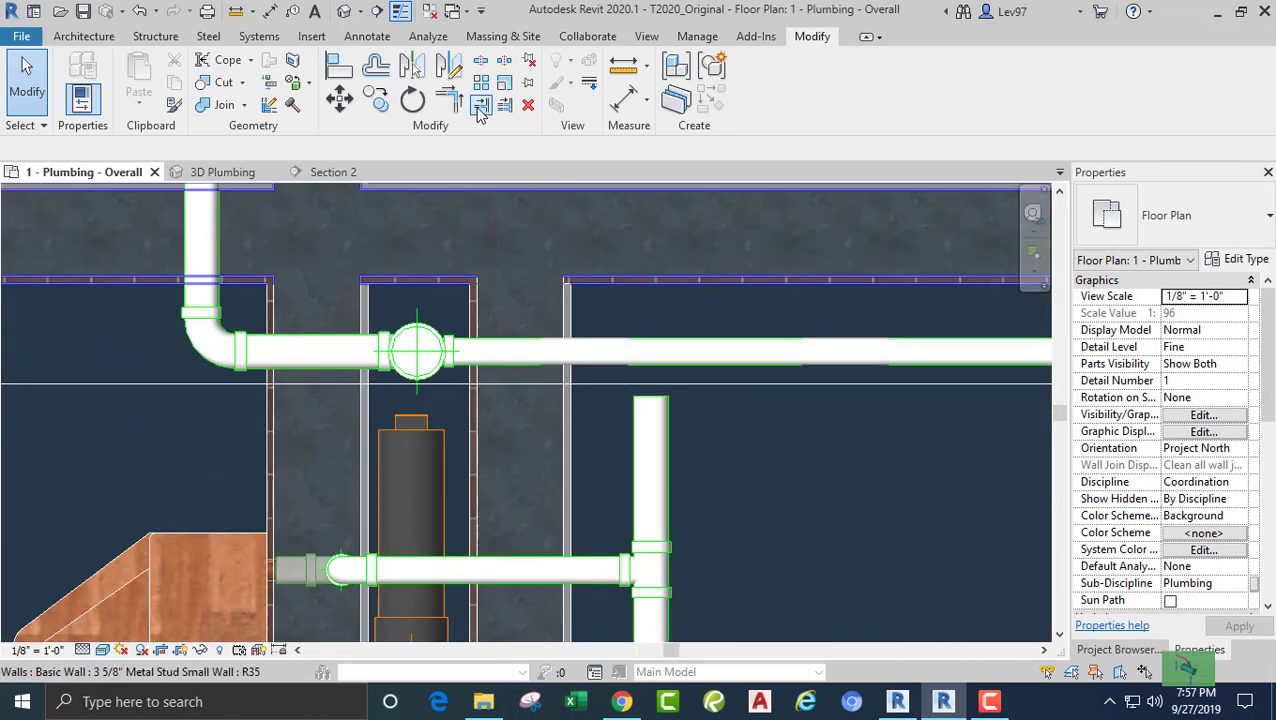
pyautogui.click(480, 106)
pyautogui.click(688, 360)
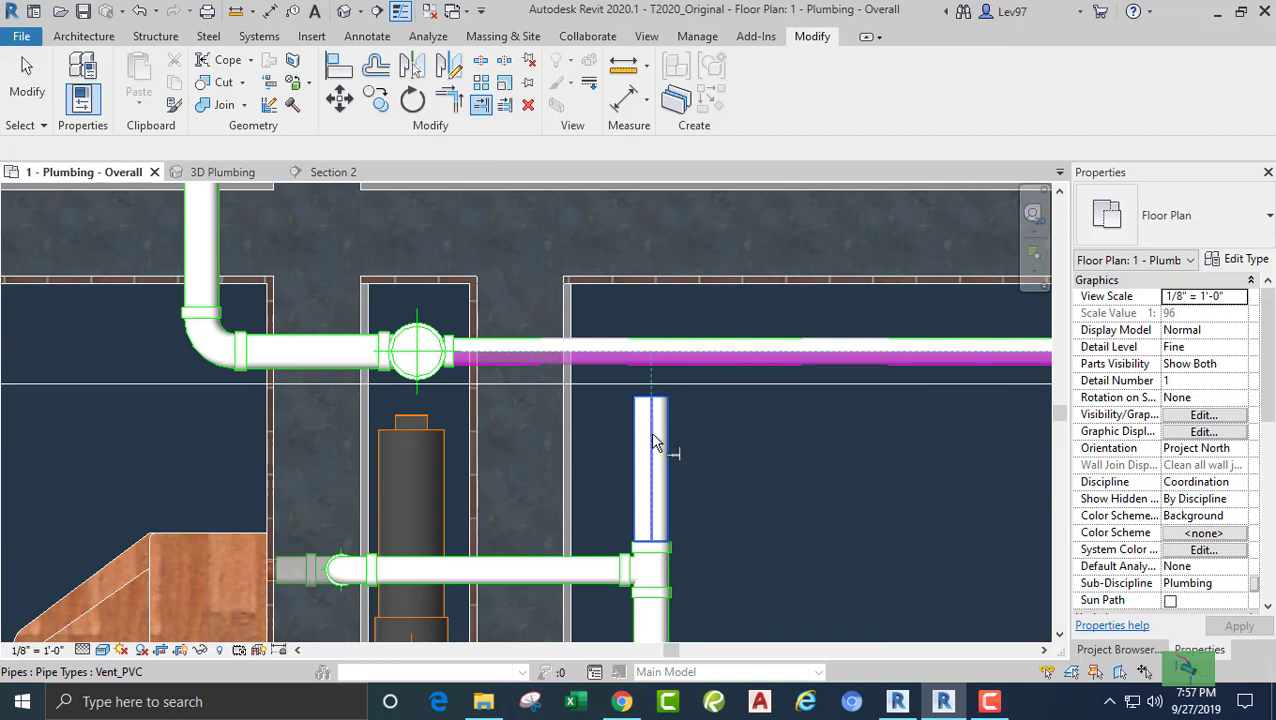
pyautogui.press('Escape')
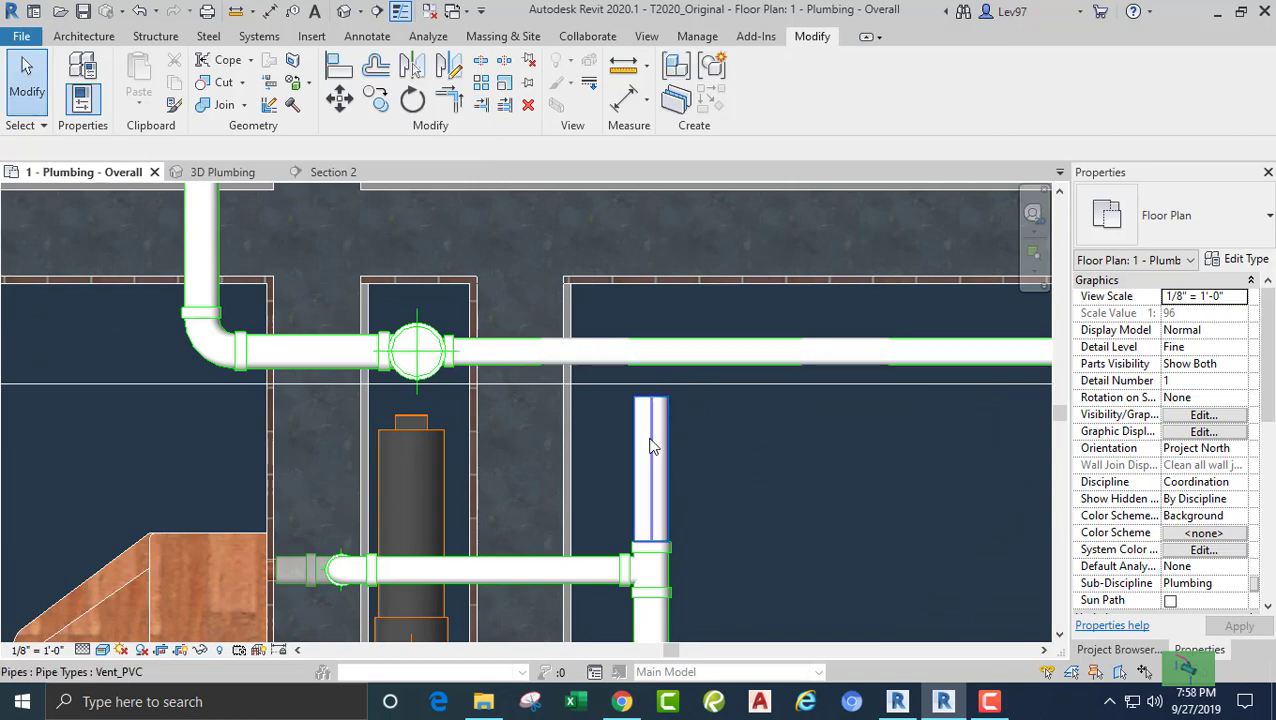
pyautogui.click(651, 446)
pyautogui.press('Escape')
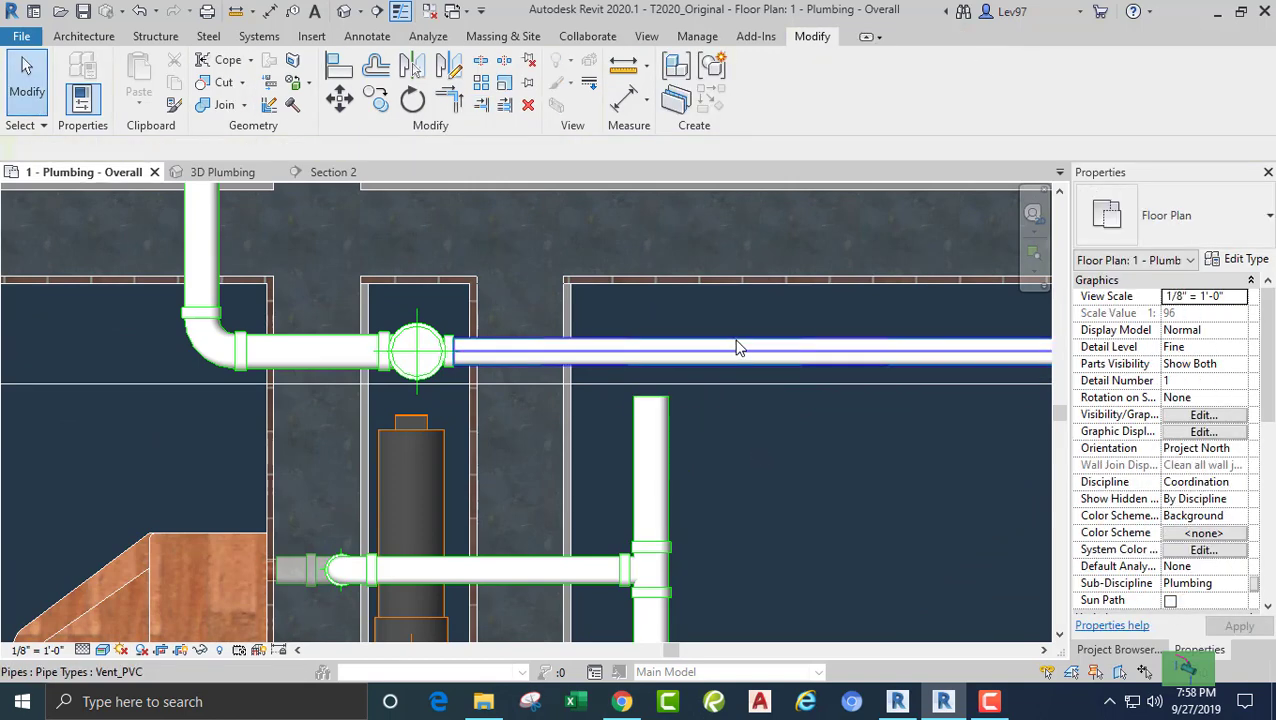
pyautogui.click(730, 360)
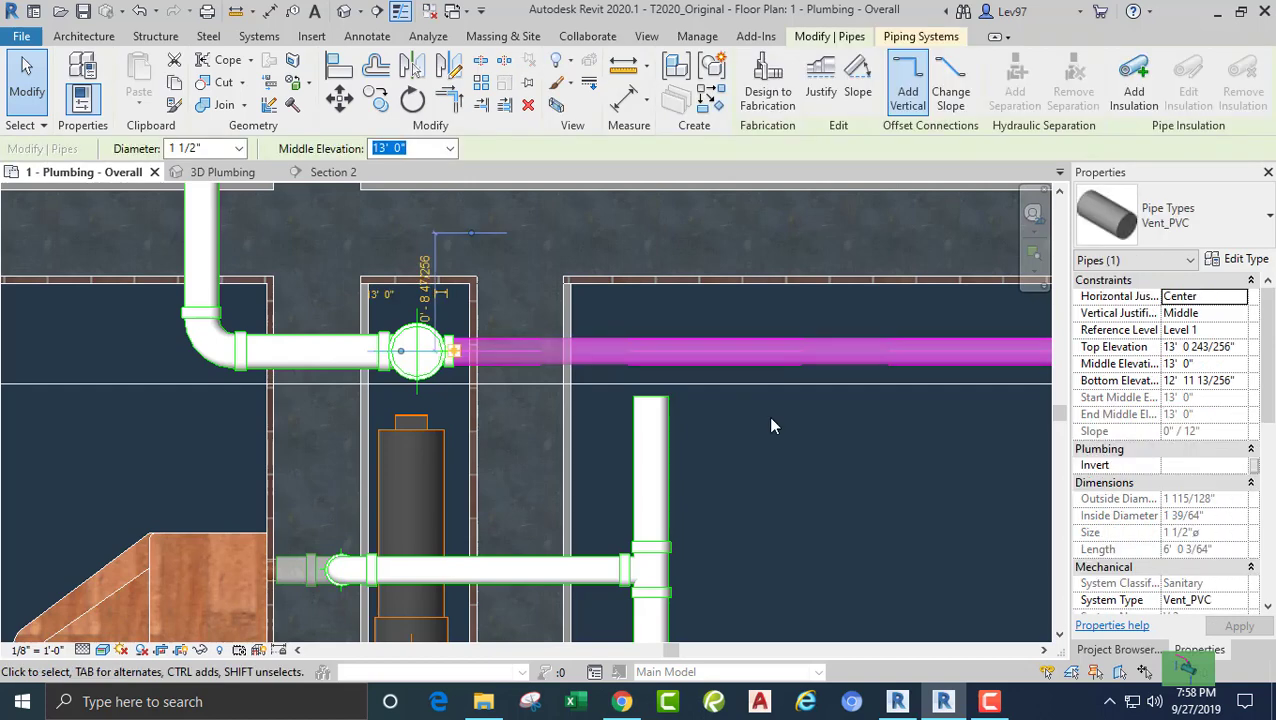
pyautogui.press('Escape')
# In the 1 - Plumbing - Overall plan, split the 1 1/2" run on both sides of the 2" vent end and delete the middle segment with its couplings.
pyautogui.moveTo(750, 404); pyautogui.dragTo(787, 449, button='middle')
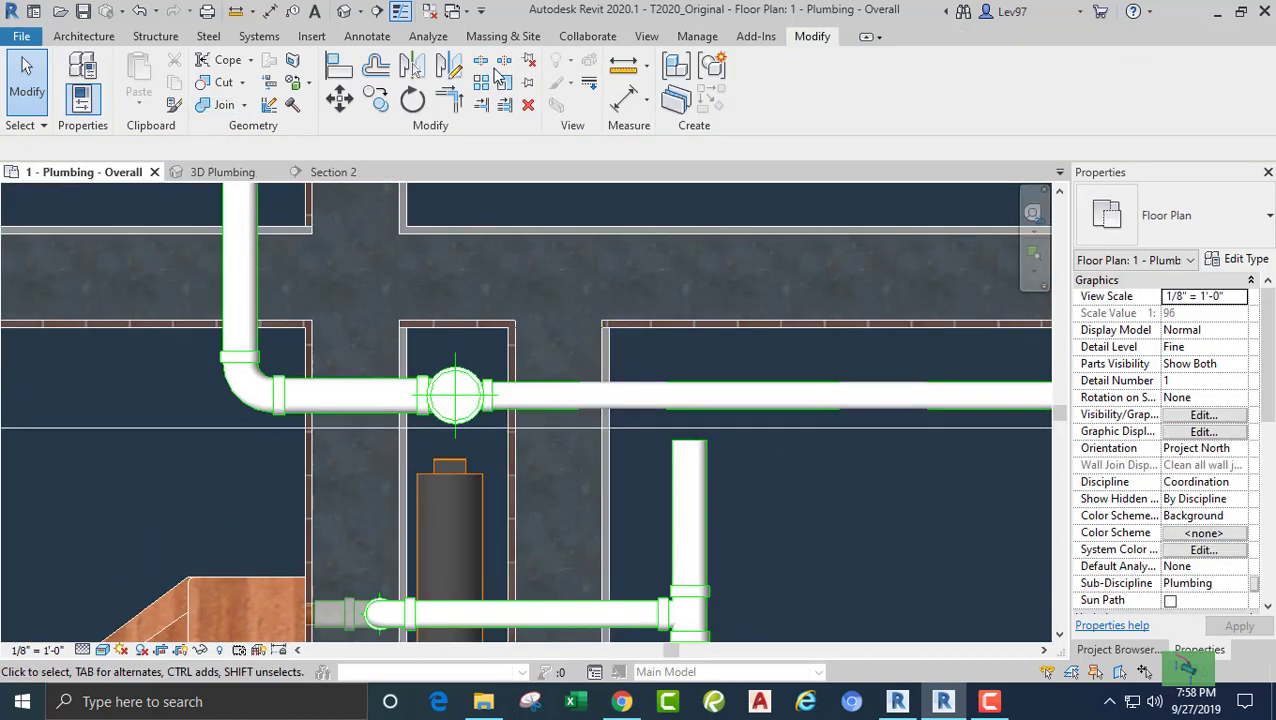
pyautogui.click(481, 66)
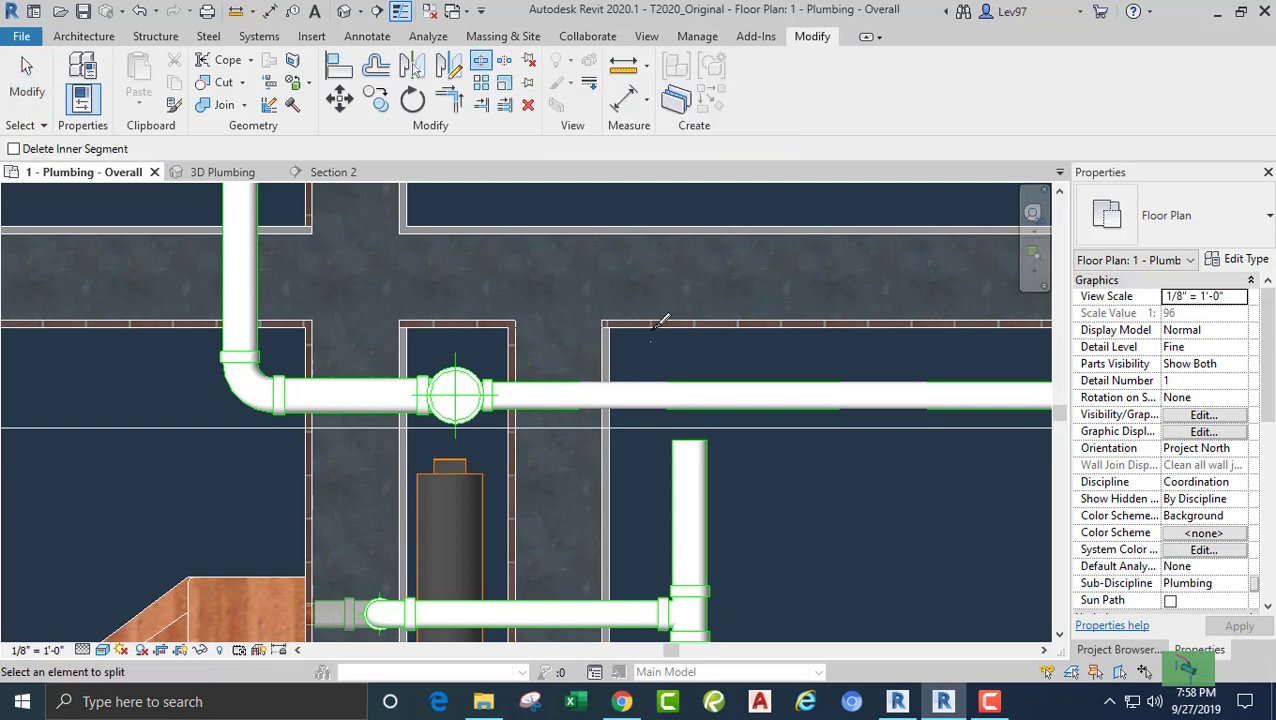
pyautogui.click(620, 393)
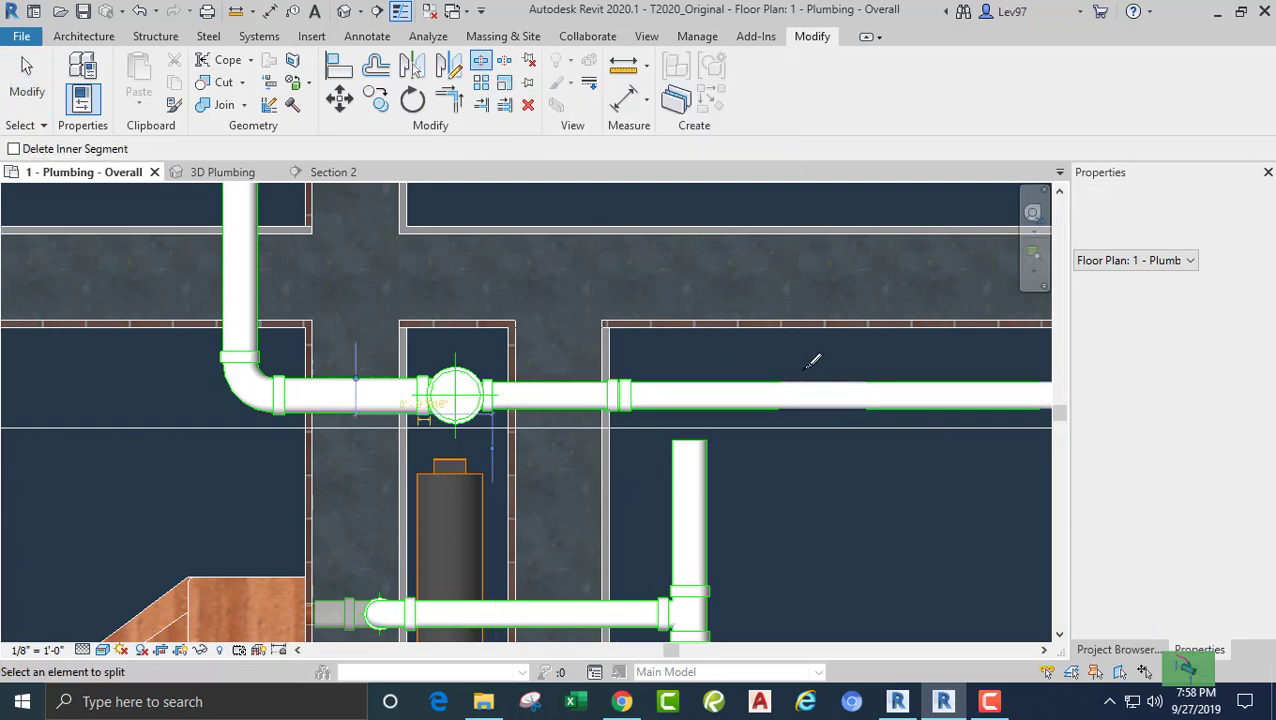
pyautogui.click(791, 394)
pyautogui.press('Escape')
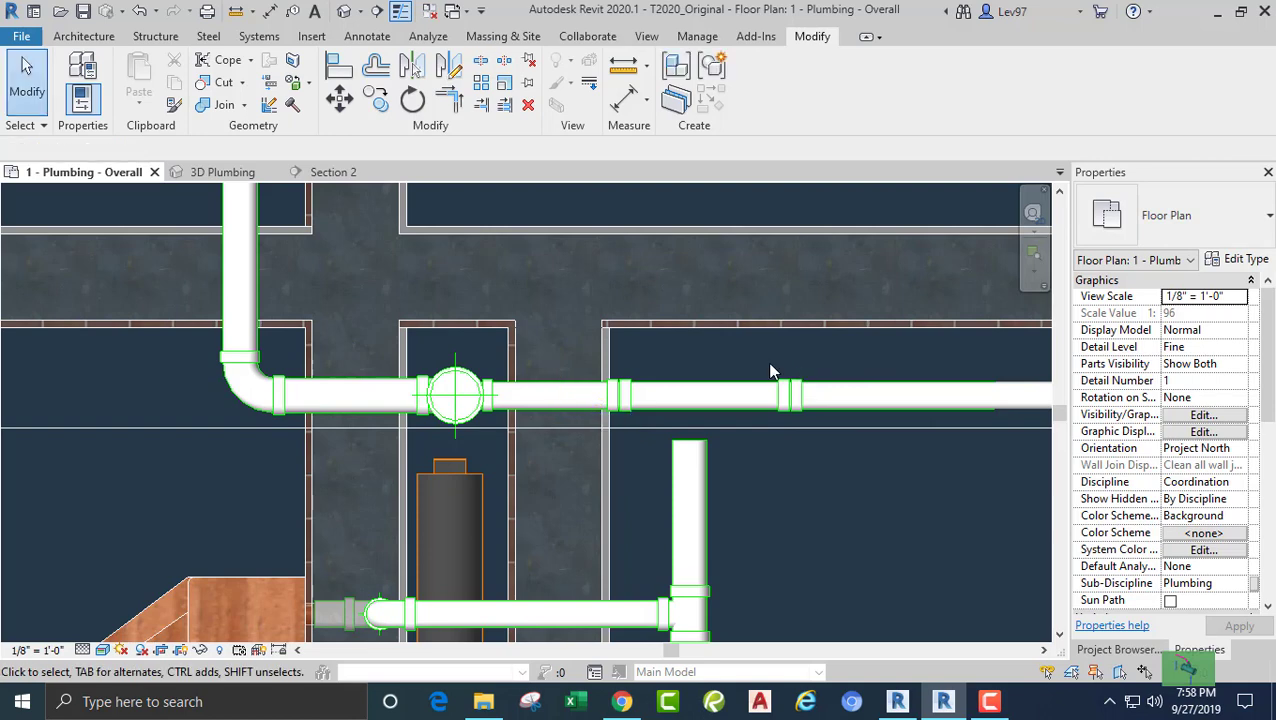
pyautogui.moveTo(564, 195); pyautogui.dragTo(869, 469)
pyautogui.press('Delete')
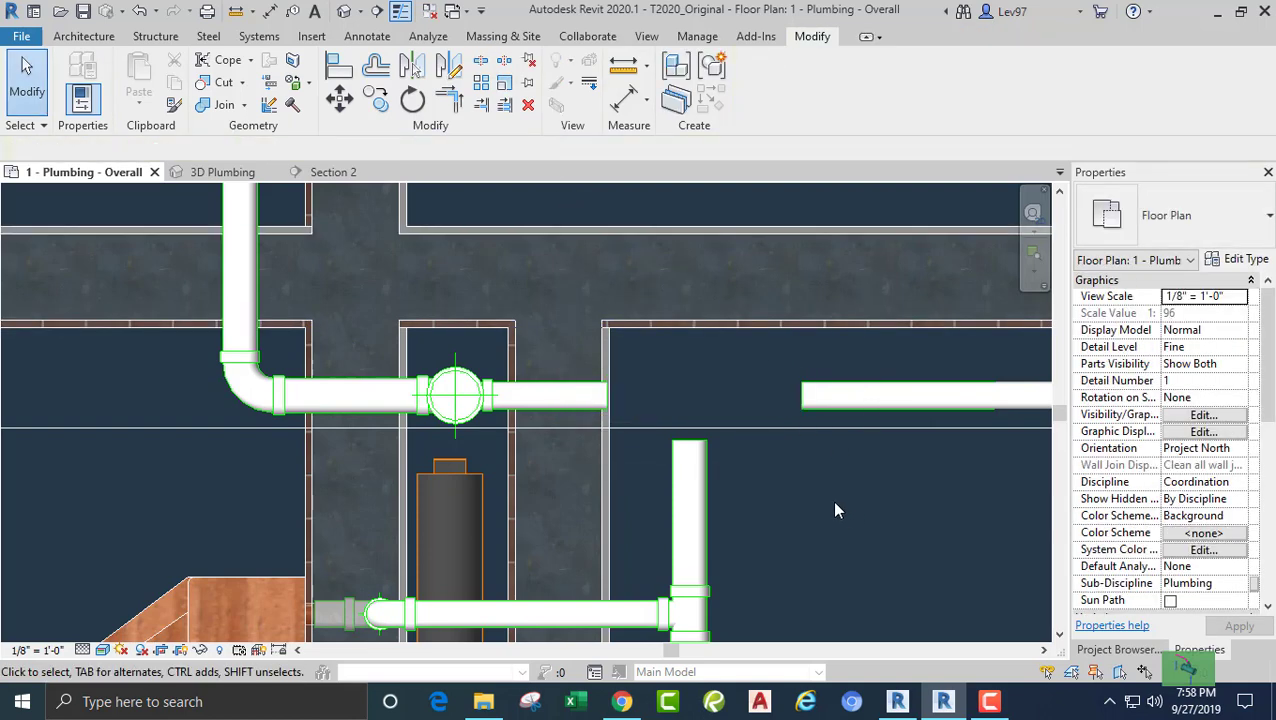
# Change the diameter of the short vent pipe left at the vertical stack to 2".
pyautogui.click(548, 399)
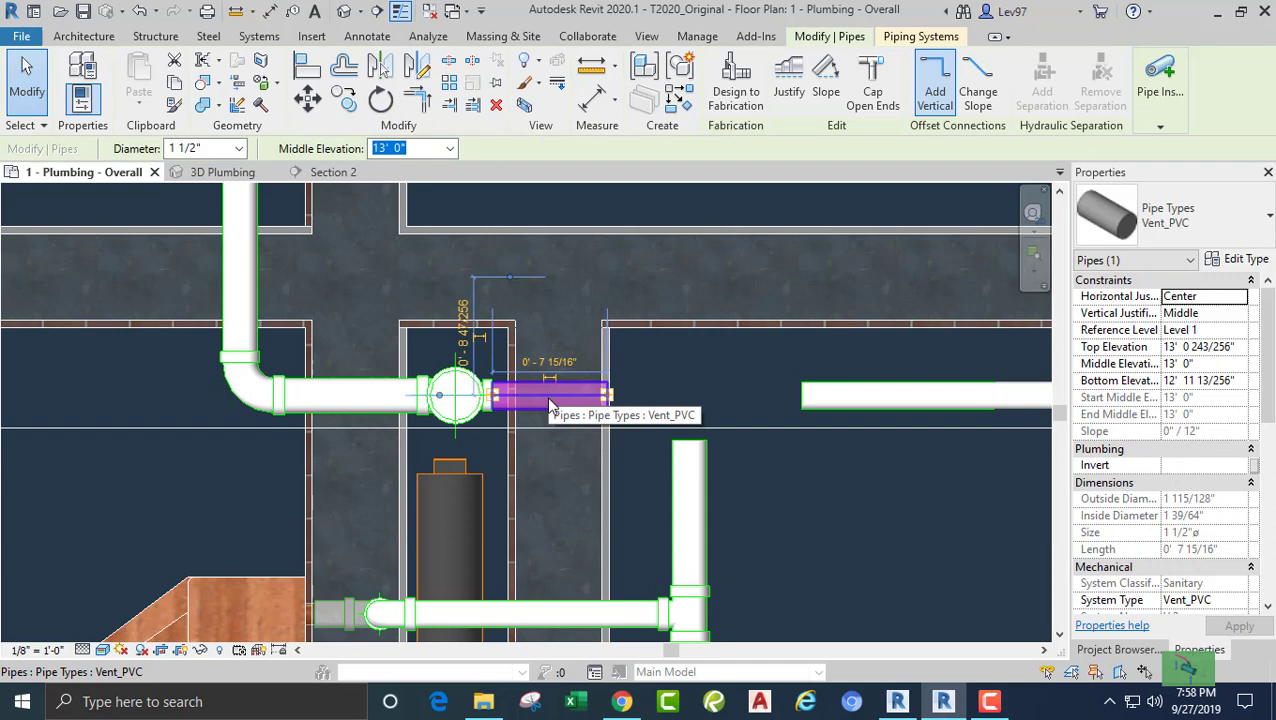
pyautogui.click(240, 152)
pyautogui.click(203, 242)
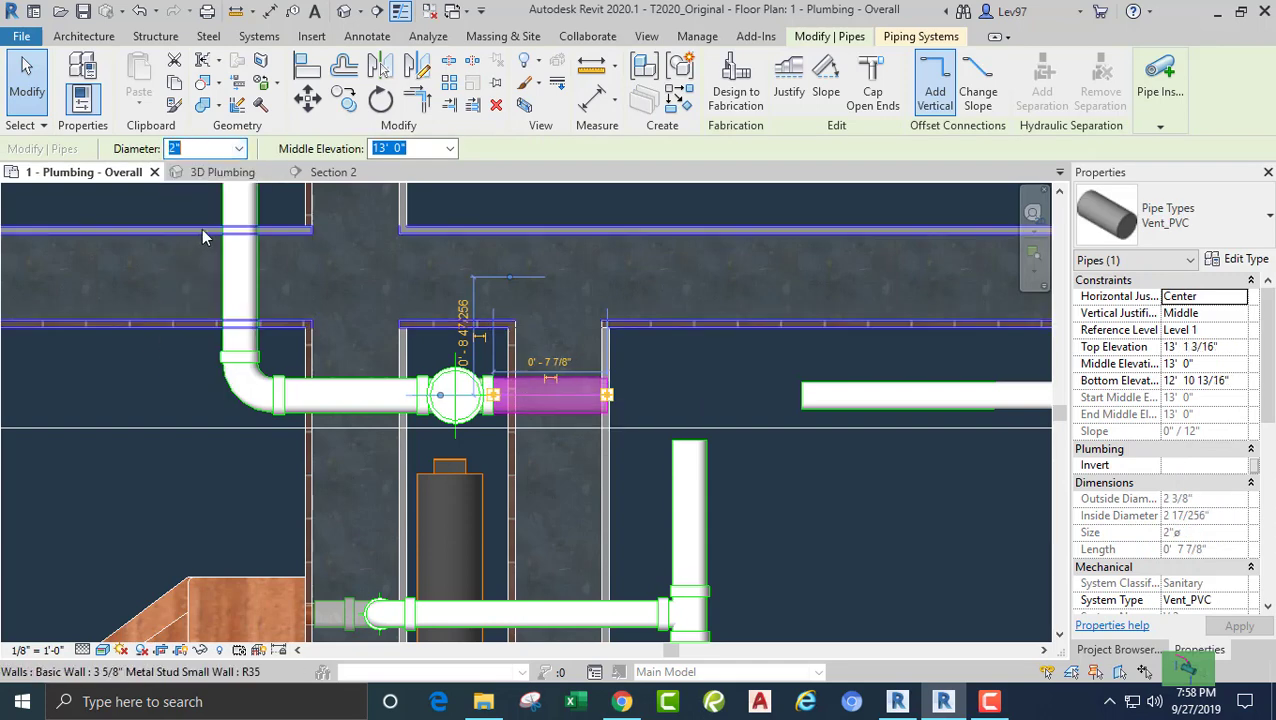
pyautogui.click(672, 358)
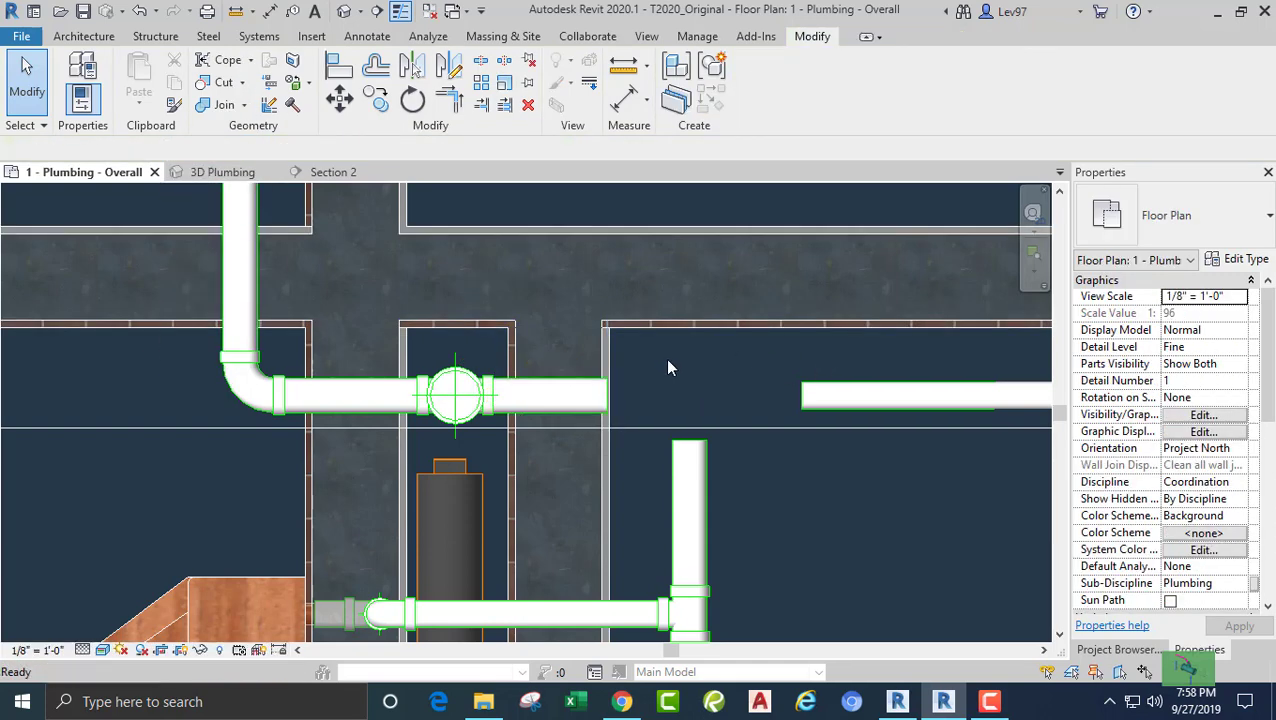
# Extend the short 2" vent pipe from the vertical stack to join the open end of the 1 1/2" vent run.
pyautogui.click(836, 415)
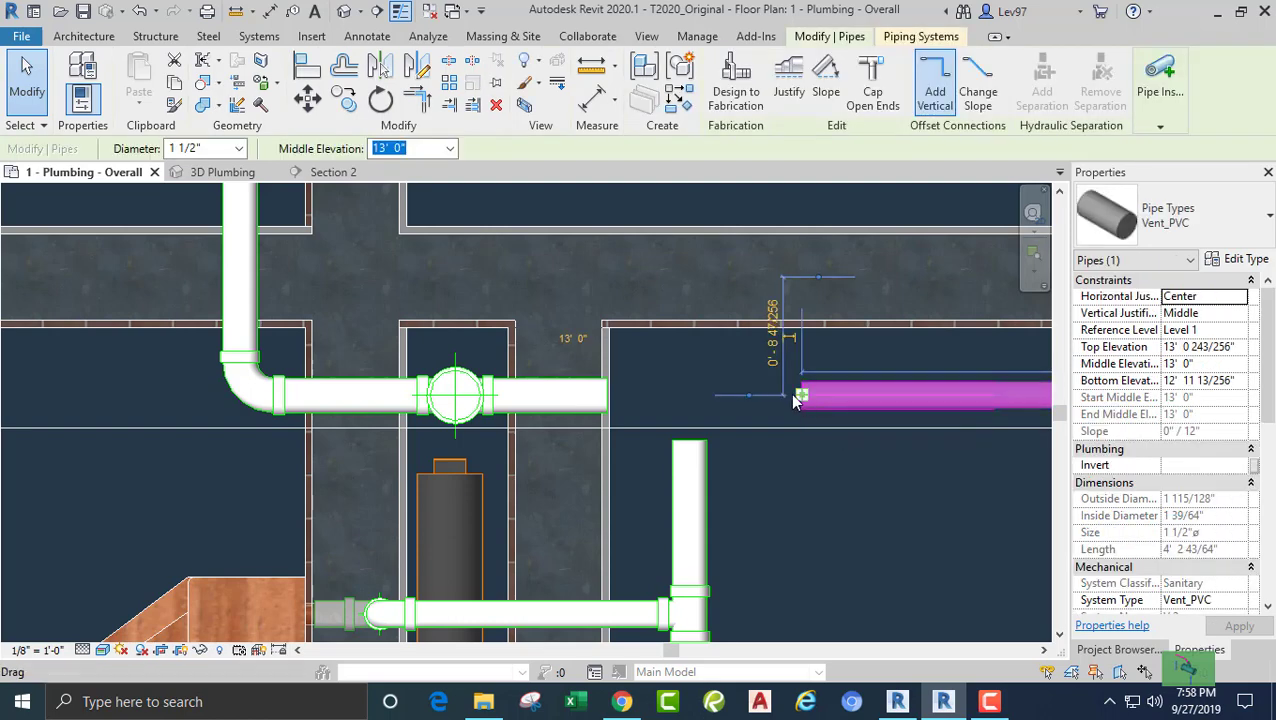
pyautogui.click(596, 420)
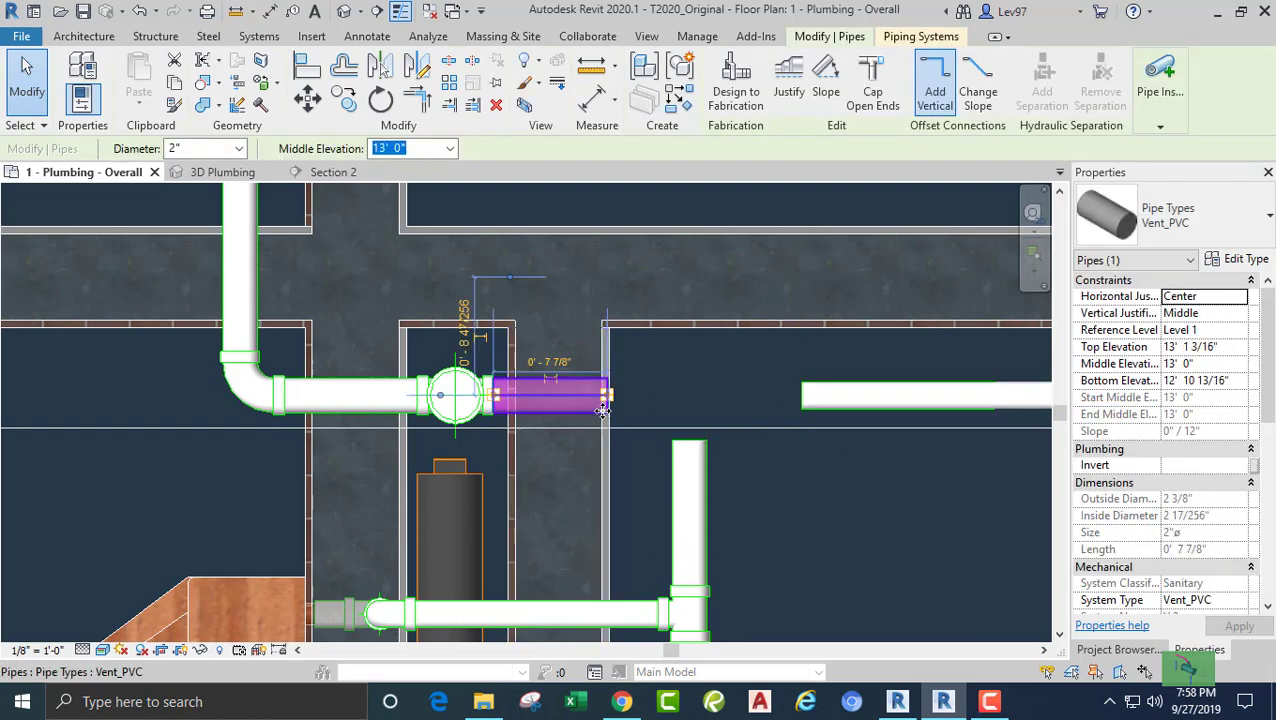
pyautogui.moveTo(604, 395); pyautogui.dragTo(803, 396)
pyautogui.click(800, 449)
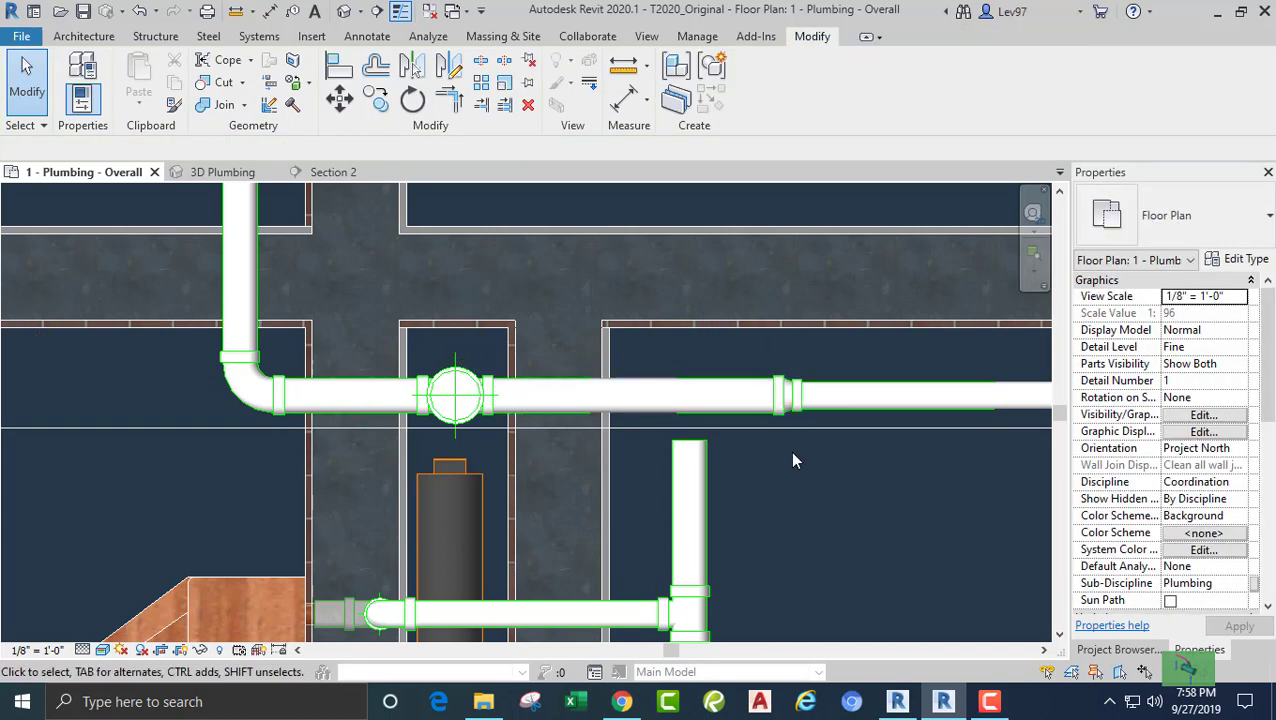
# Extend the chase's 2" vent into the horizontal 2" vent pipe with Trim/Extend Single Element.
pyautogui.click(481, 105)
pyautogui.click(690, 396)
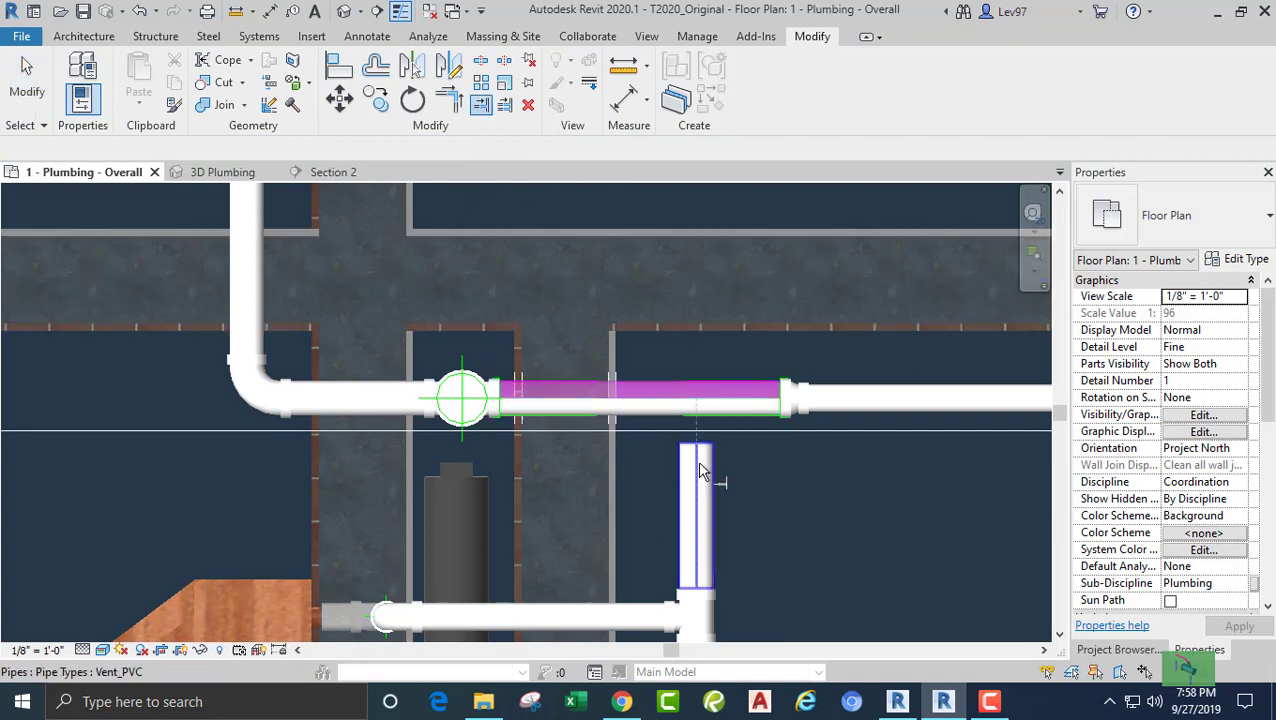
pyautogui.click(700, 472)
pyautogui.press('Escape')
pyautogui.press('Escape')
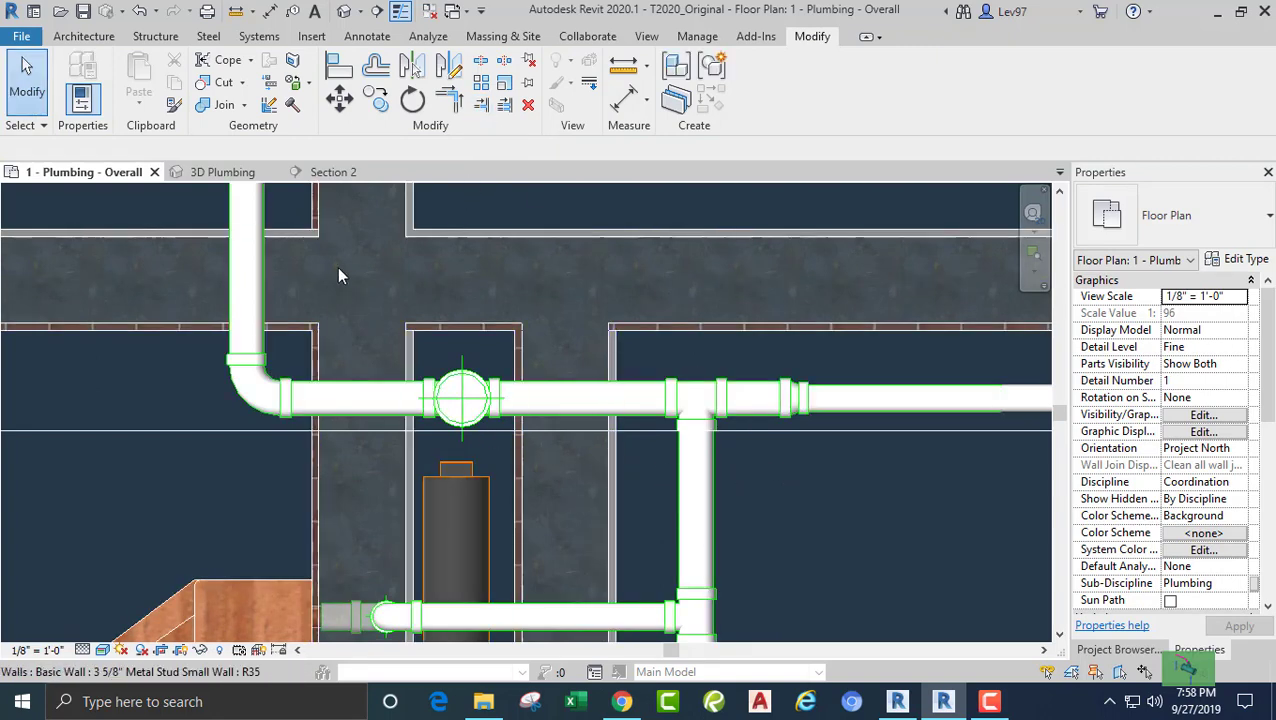
# Select the 3" vertical vent stack and examine its Fixture Units property in the 3D Plumbing view.
pyautogui.click(464, 392)
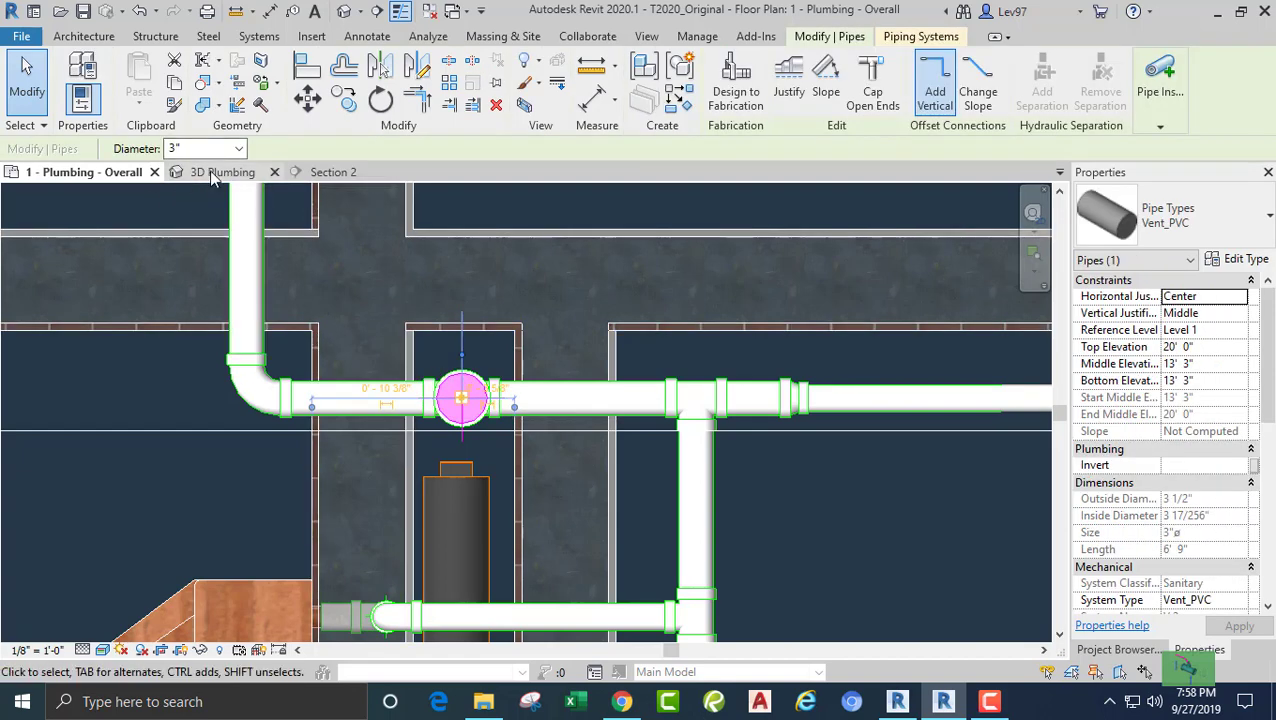
pyautogui.click(211, 175)
pyautogui.scroll(-6, 360, 396)
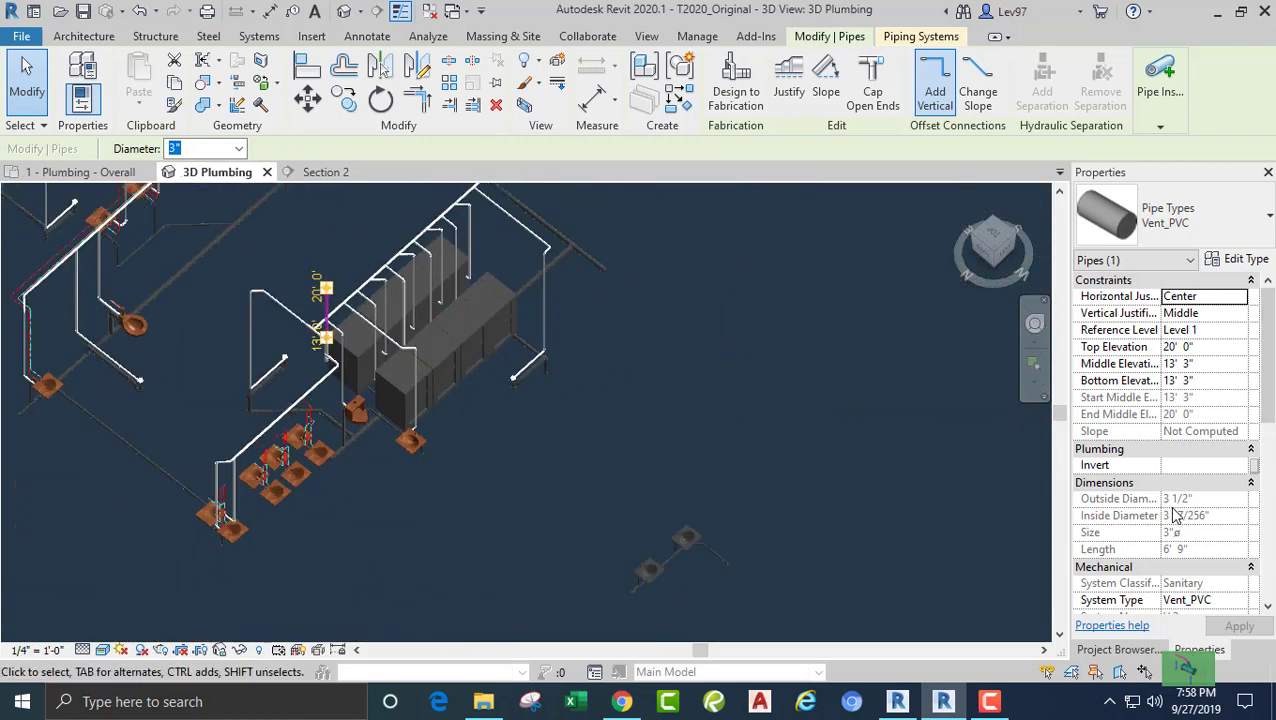
pyautogui.scroll(-9, 1177, 515)
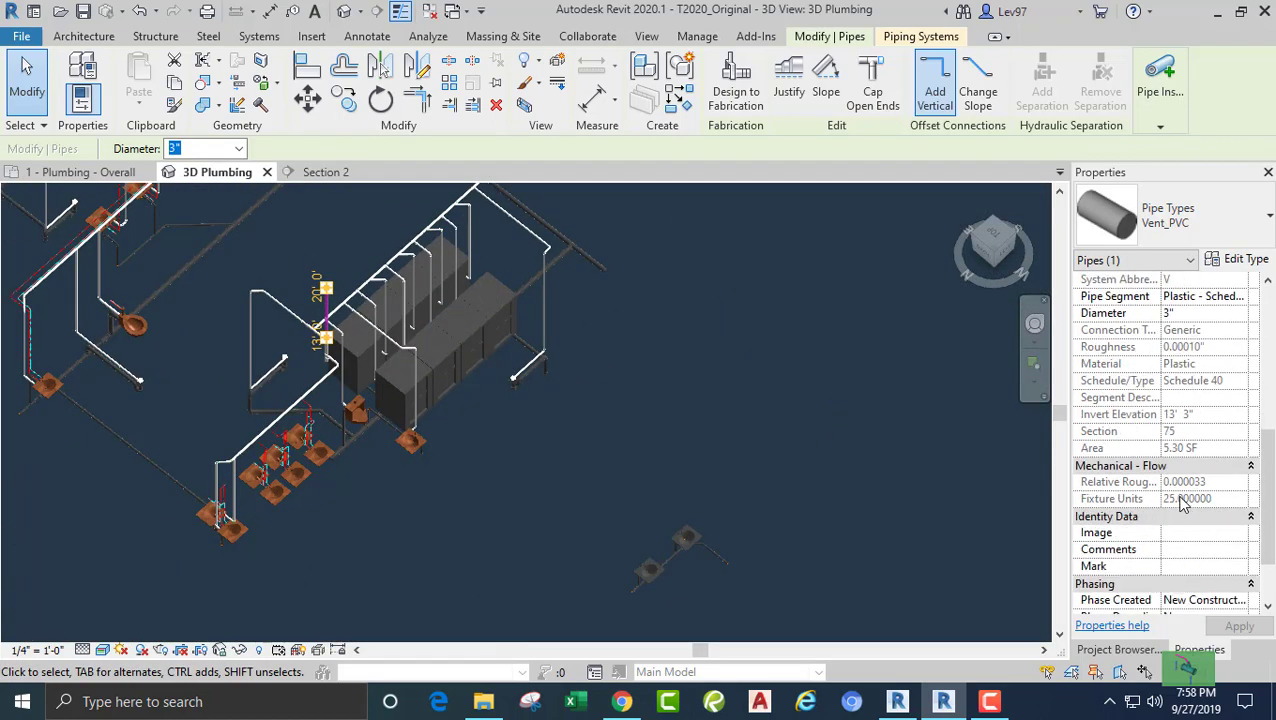